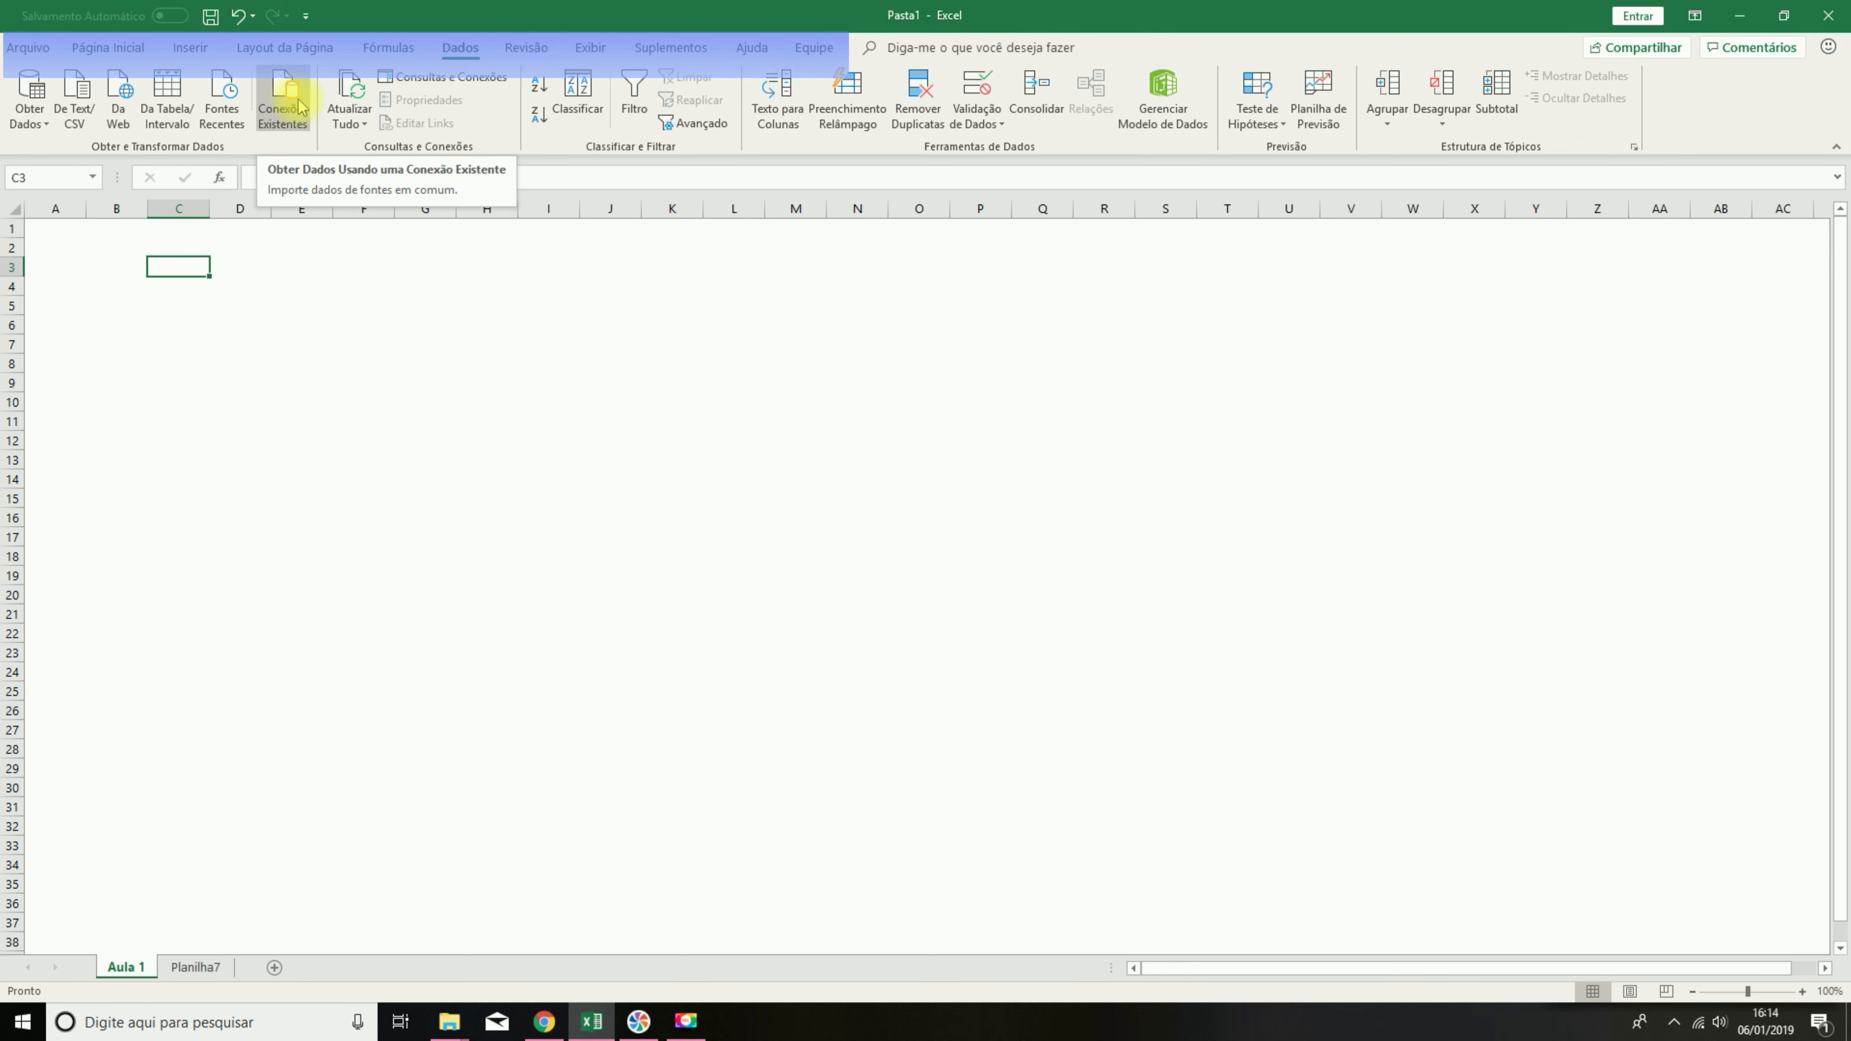
click(528, 46)
click(463, 50)
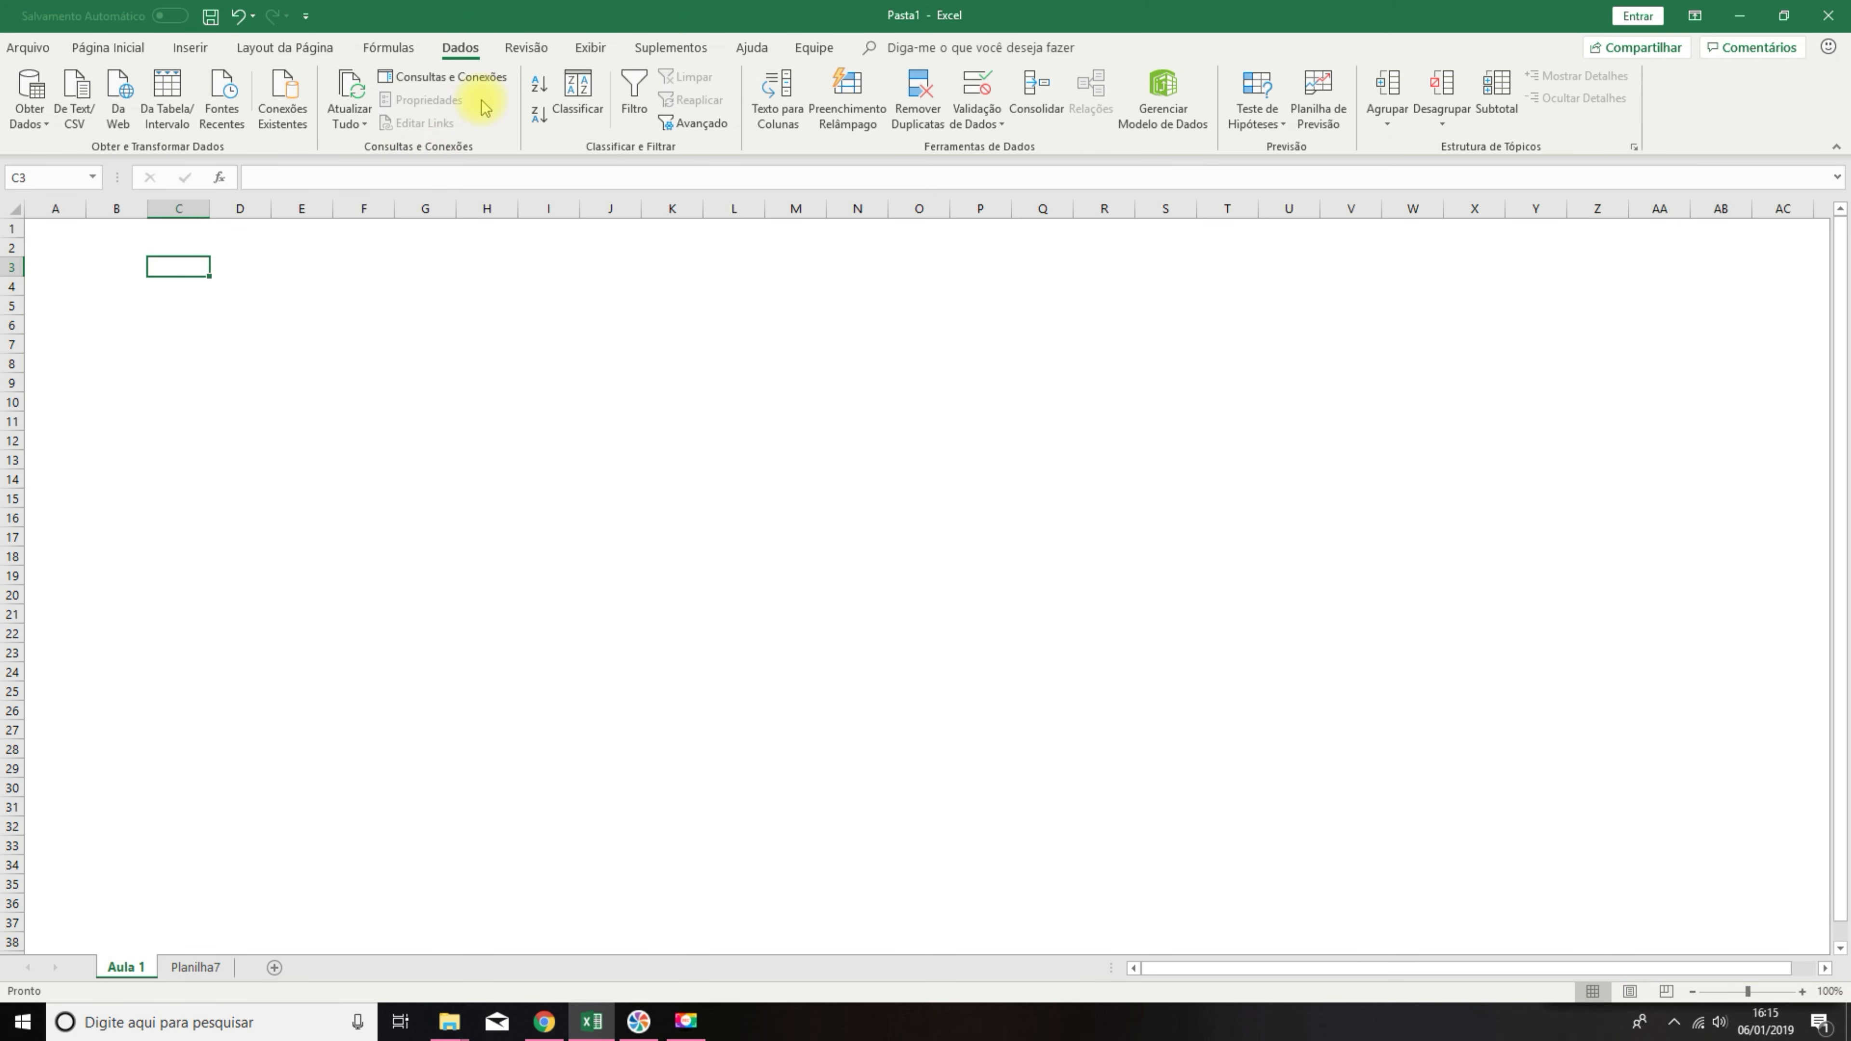
click(526, 47)
click(590, 47)
click(670, 47)
click(751, 48)
click(527, 47)
click(460, 47)
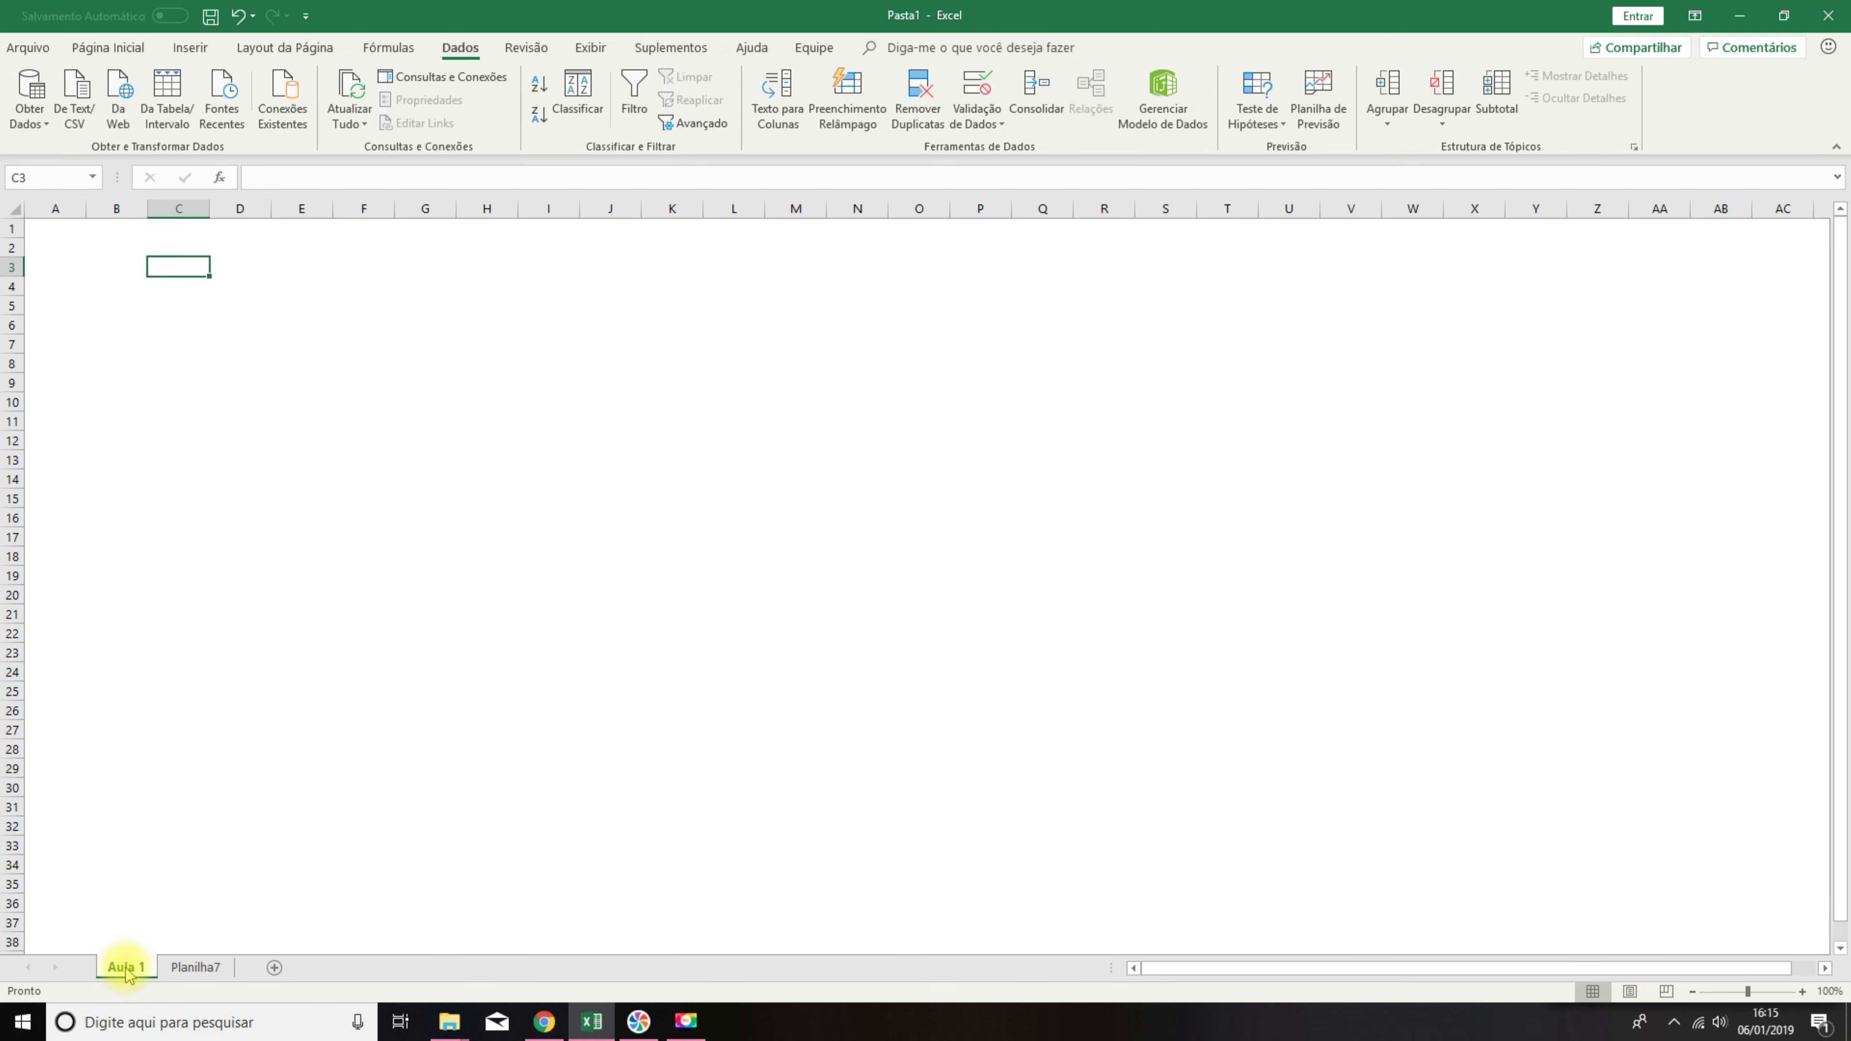
View the Planilha7 worksheet and return to the Aula 1 worksheet.
click(180, 971)
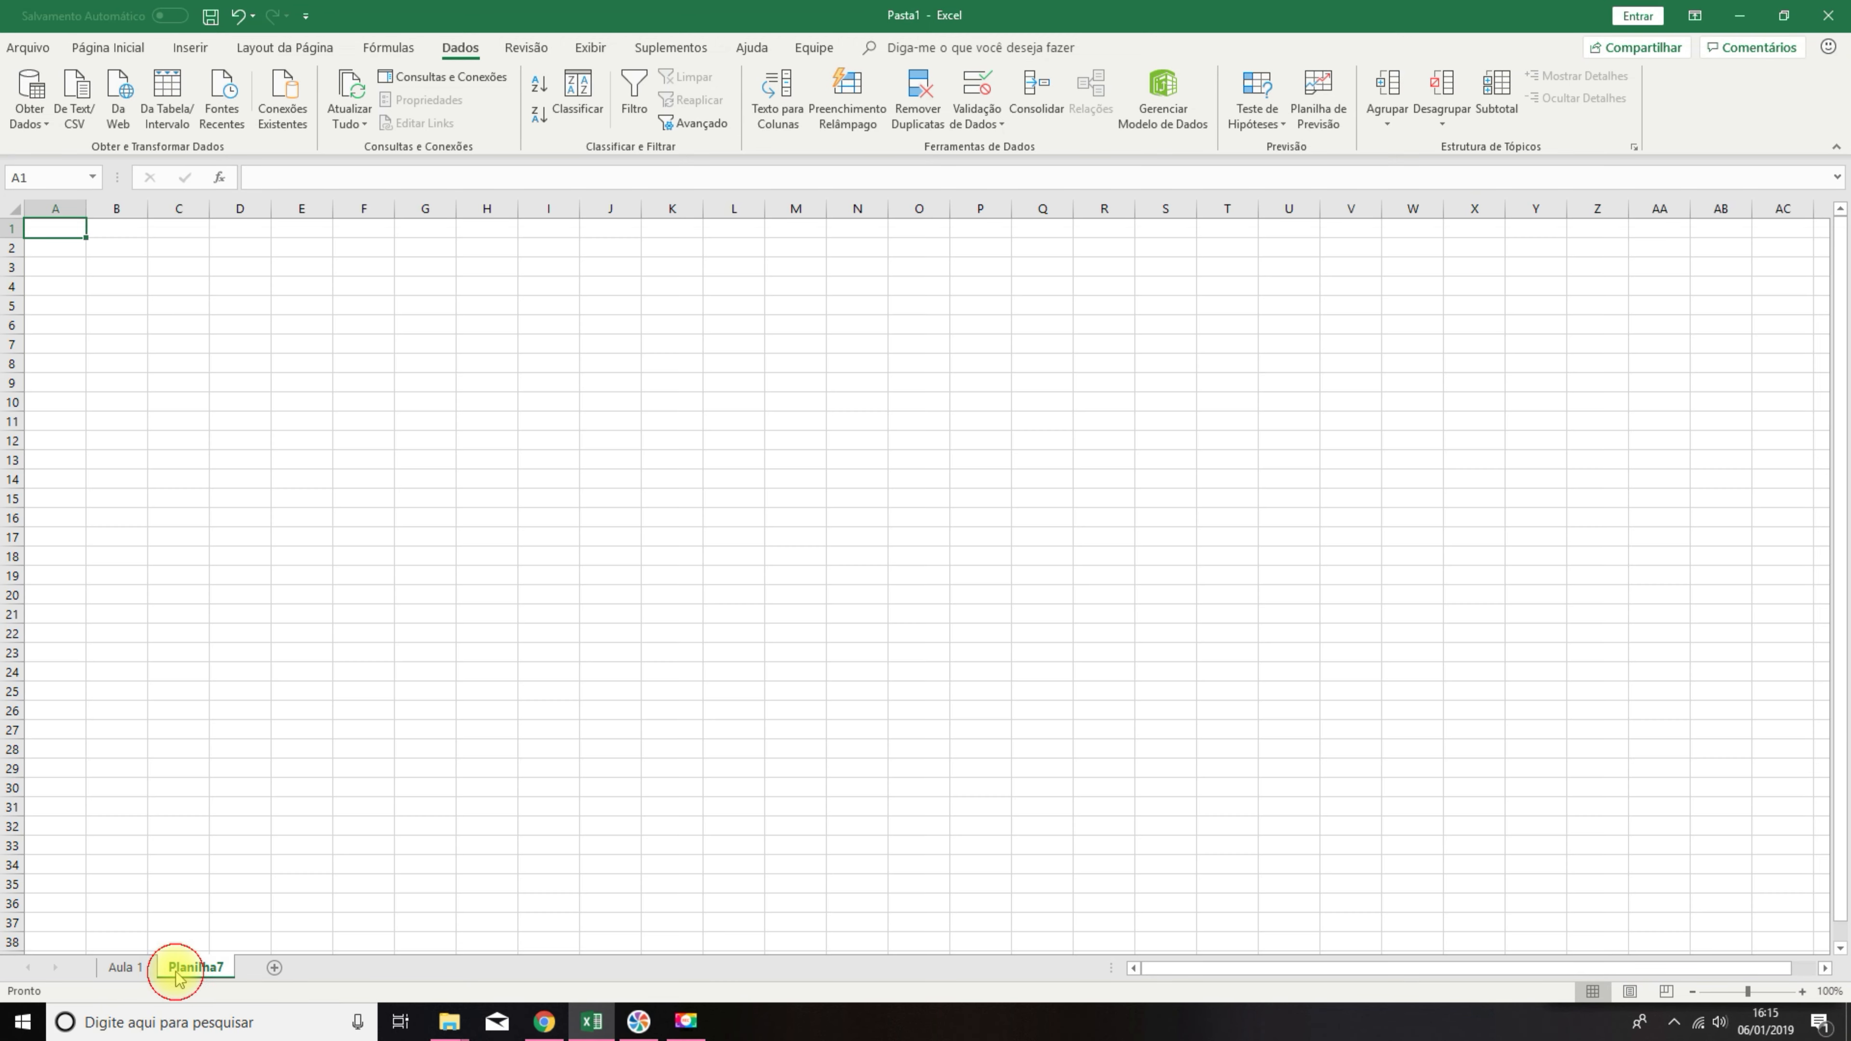
click(130, 968)
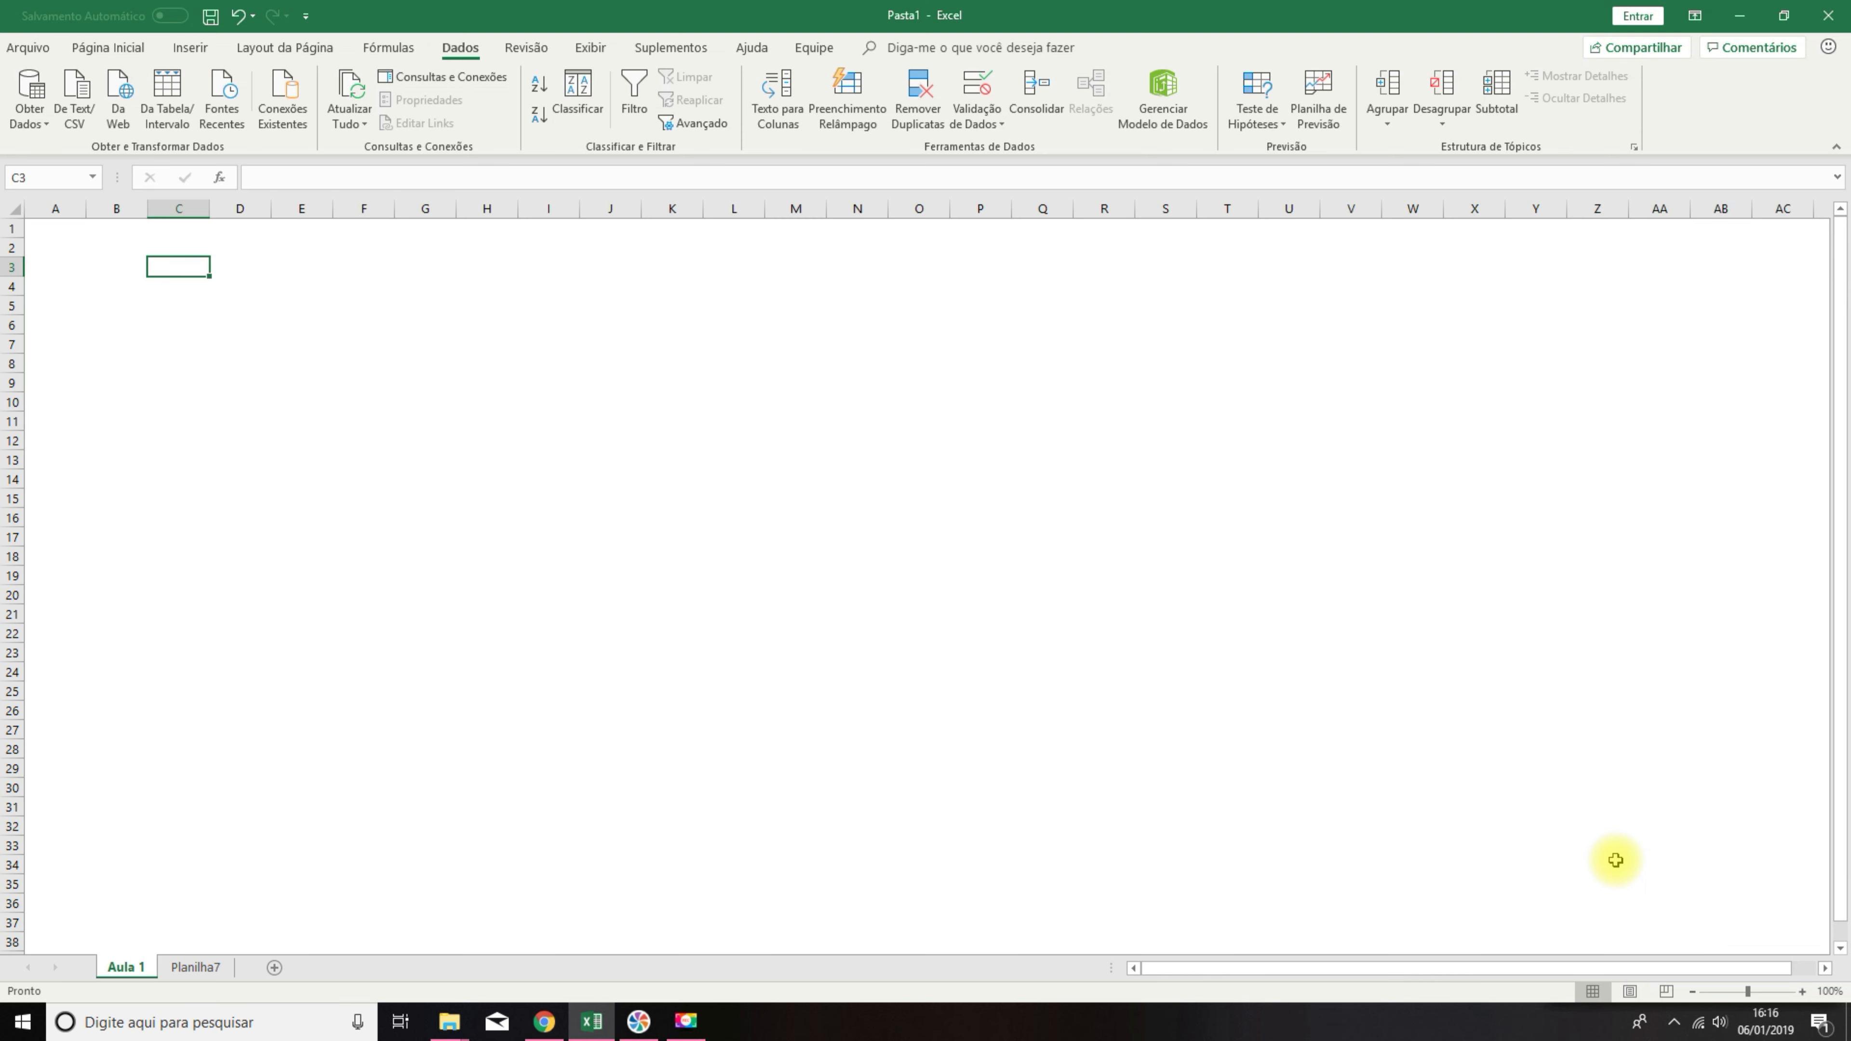
mouse_move(1747, 991)
mouse_down()
mouse_move(1771, 1000)
mouse_move(1748, 1000)
mouse_up()
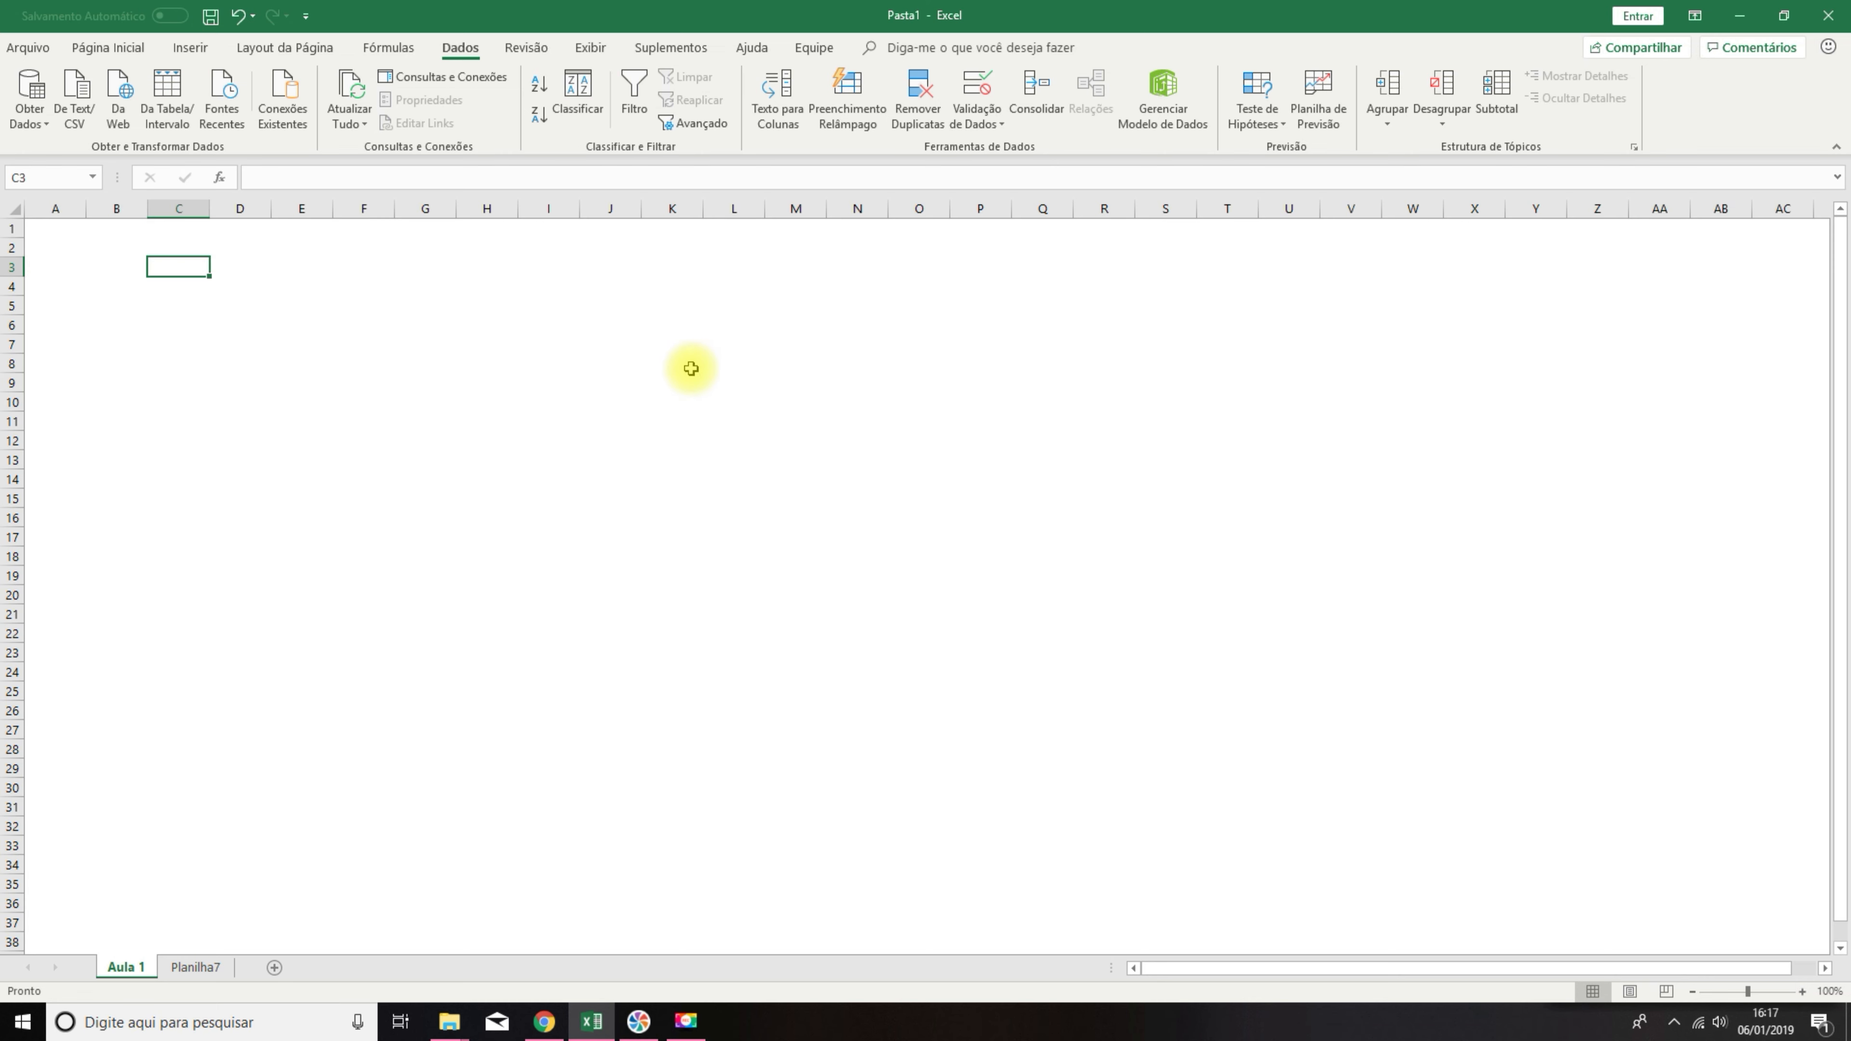
click(286, 309)
click(466, 344)
click(346, 384)
click(182, 306)
click(157, 439)
click(383, 460)
click(339, 307)
click(310, 440)
click(362, 453)
click(491, 313)
click(560, 419)
click(556, 674)
click(591, 423)
click(313, 459)
click(248, 337)
click(371, 456)
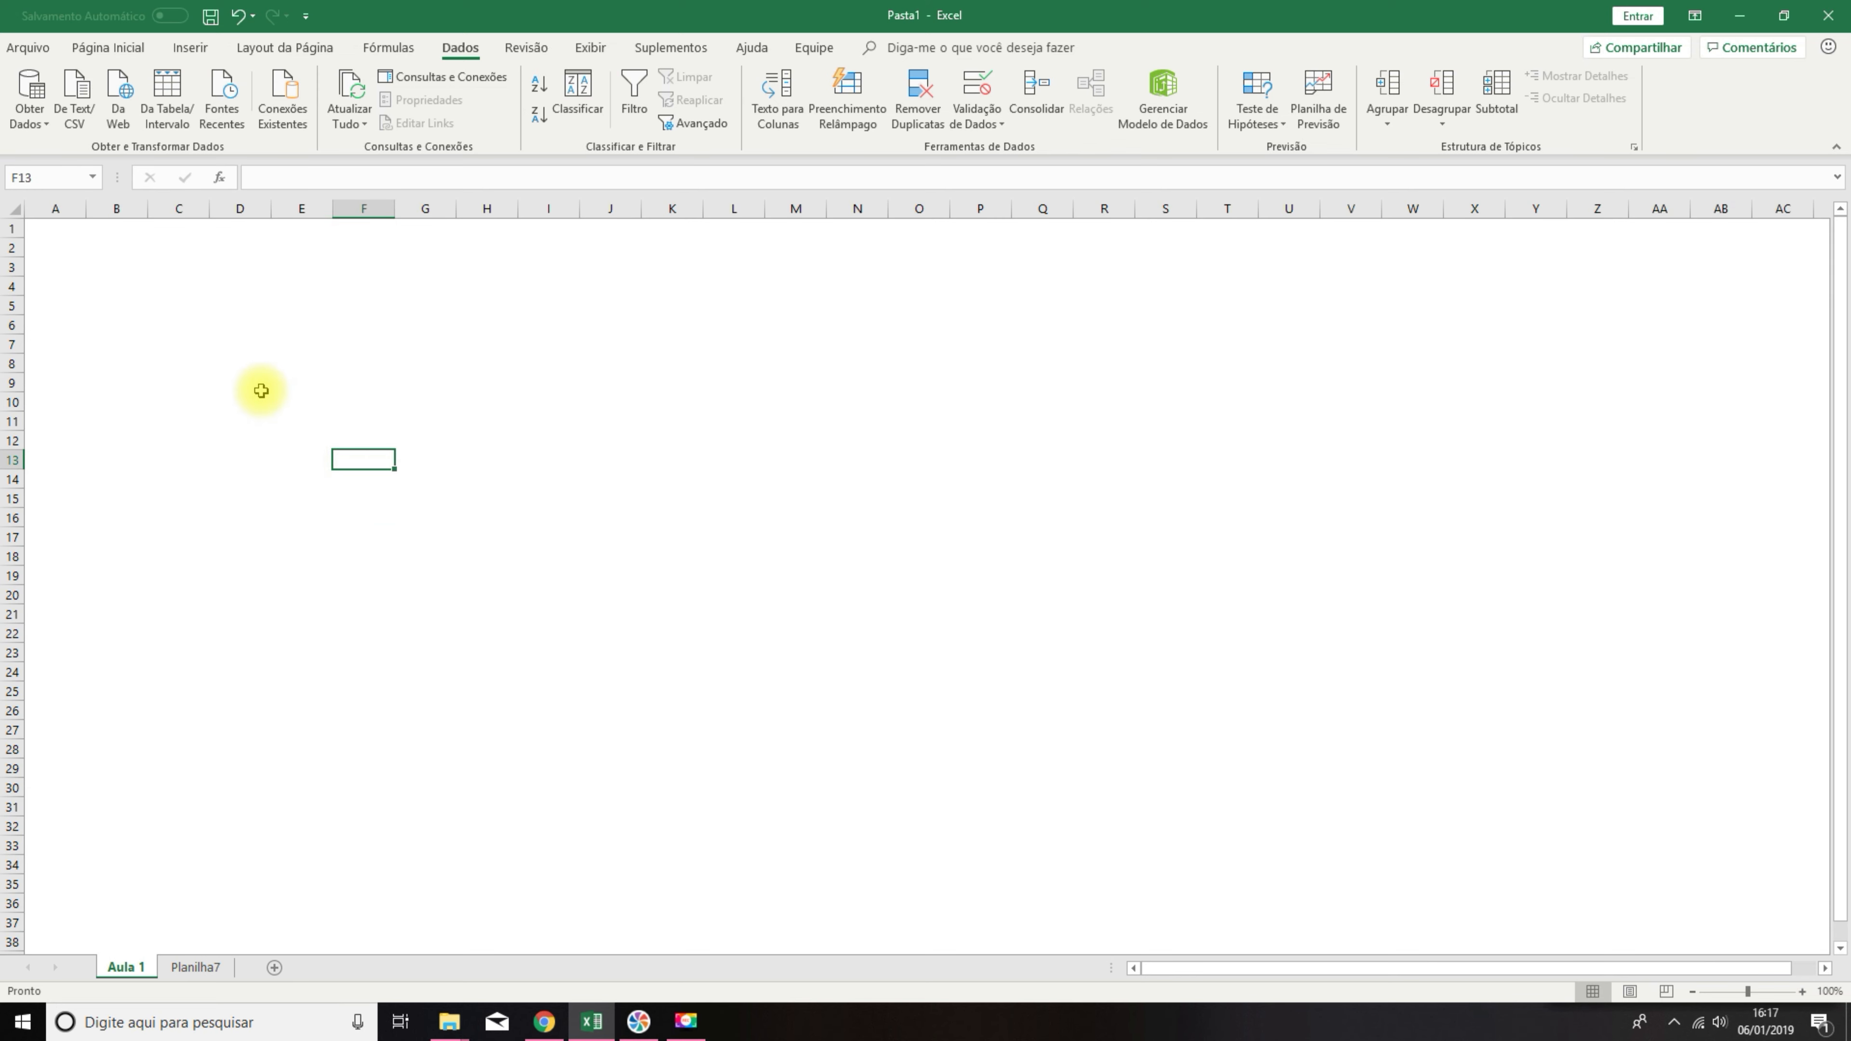
click(251, 389)
click(462, 409)
click(404, 537)
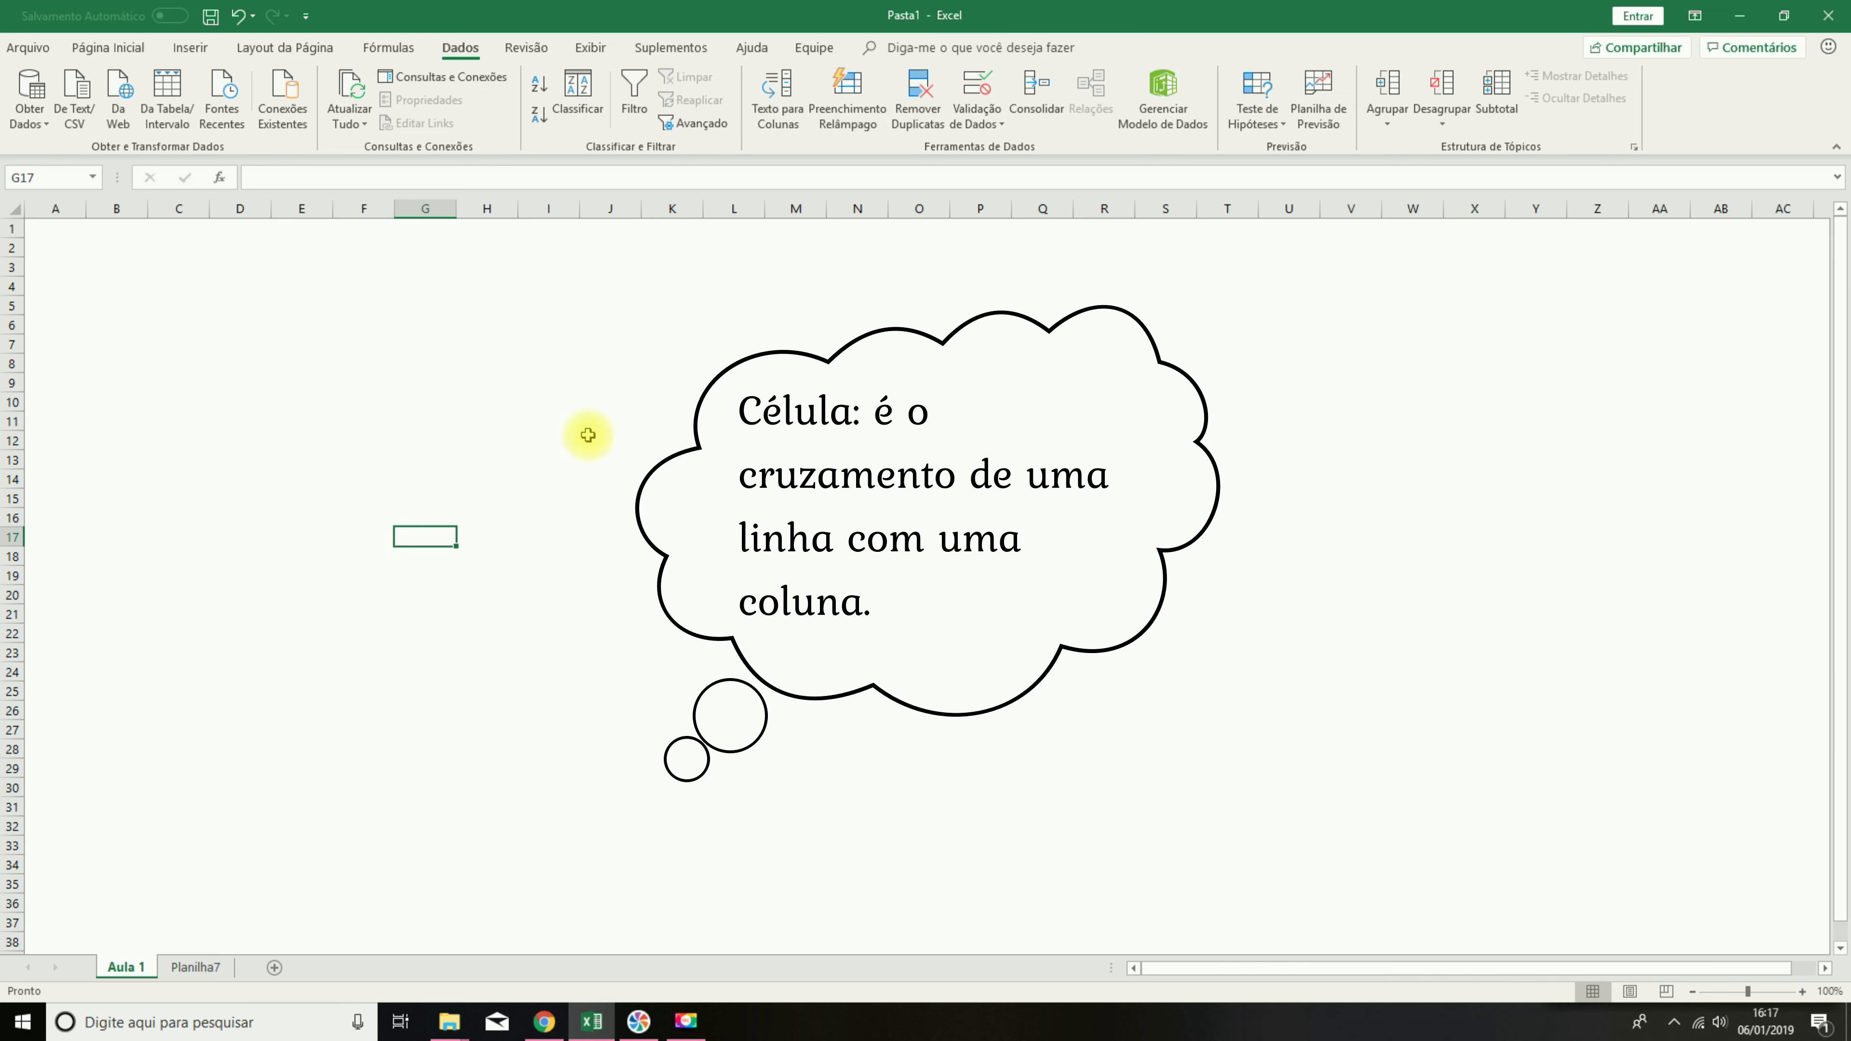
click(320, 358)
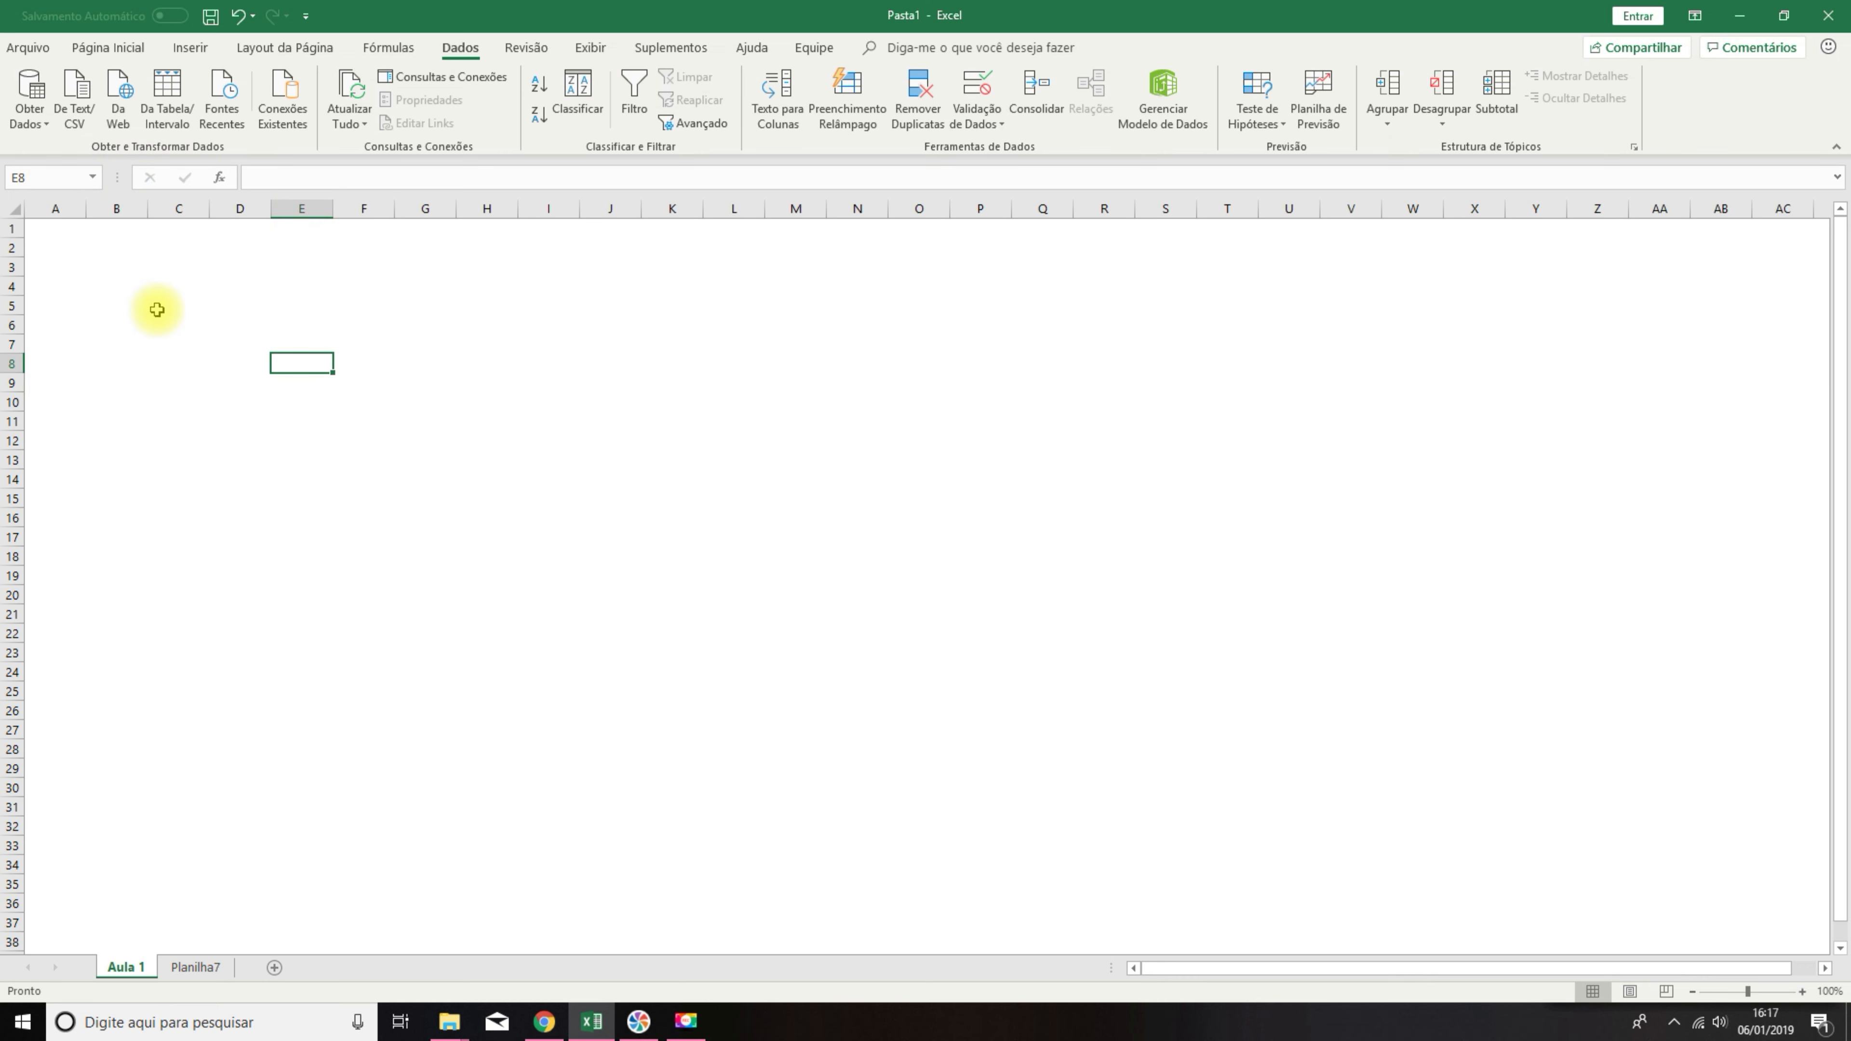
click(477, 232)
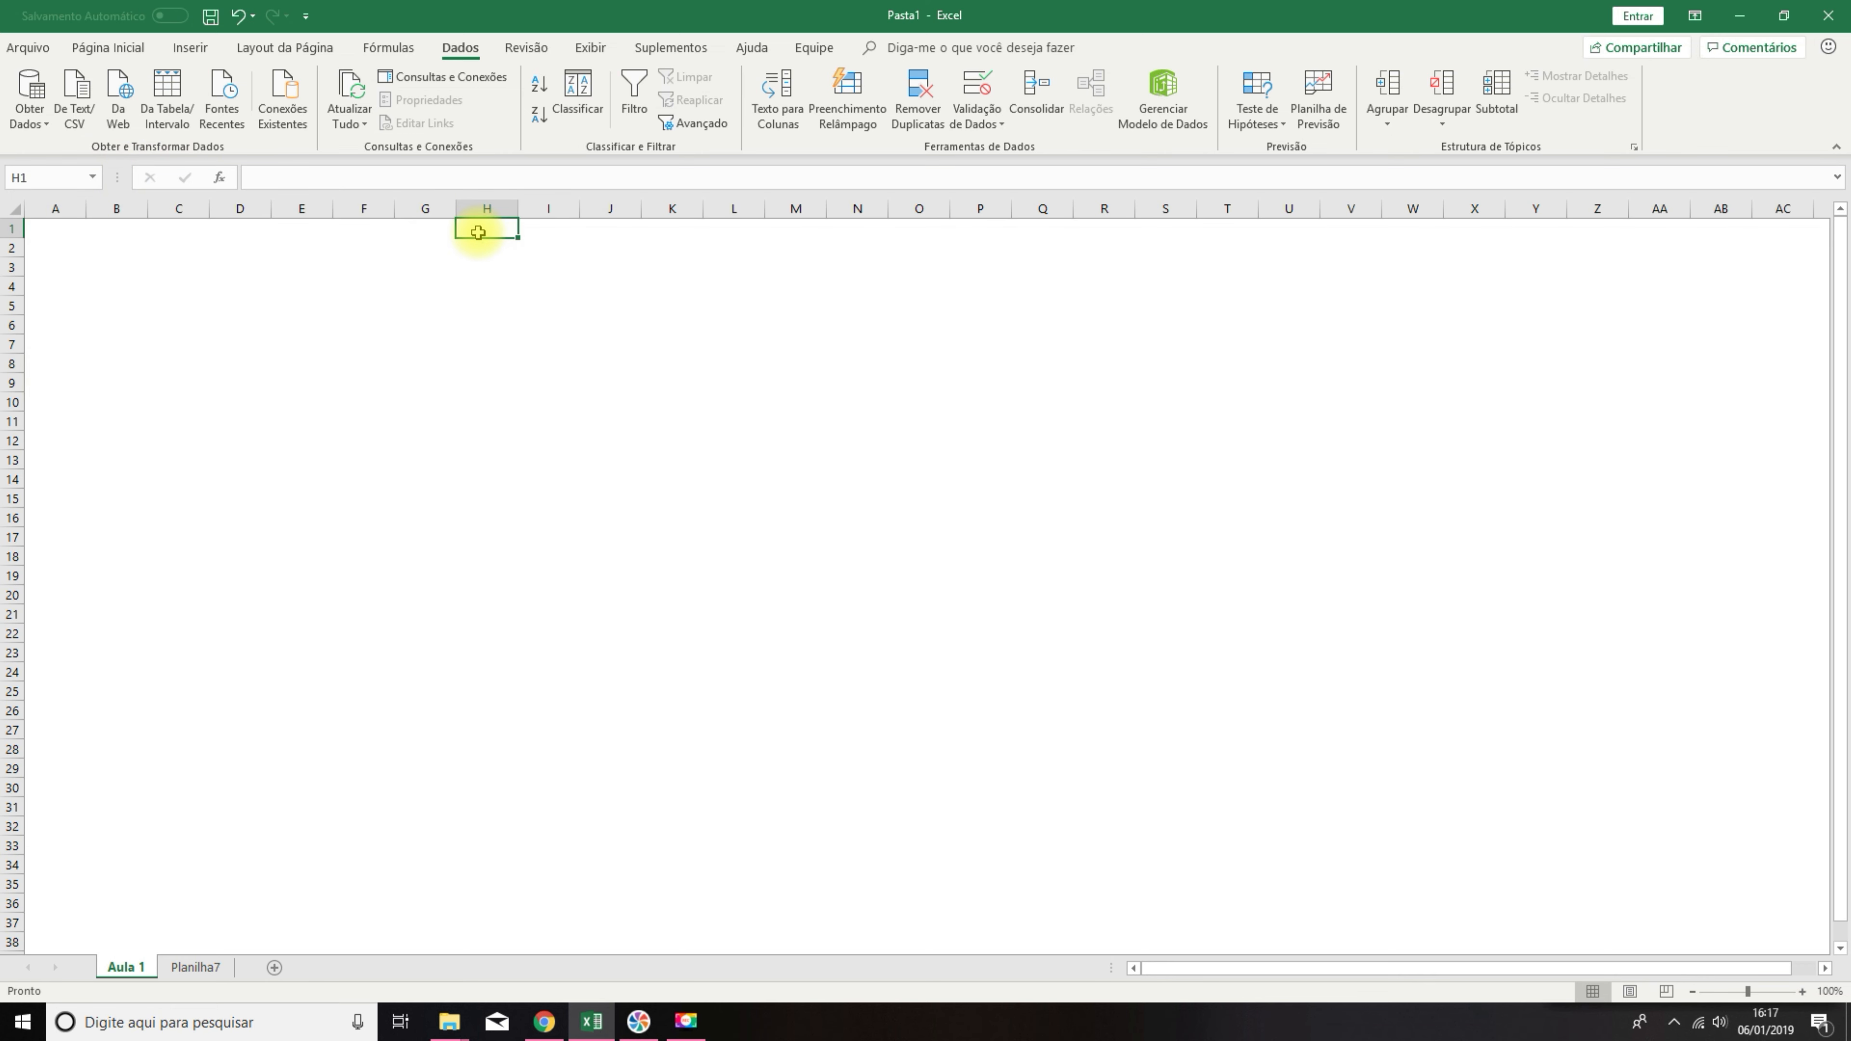
click(486, 401)
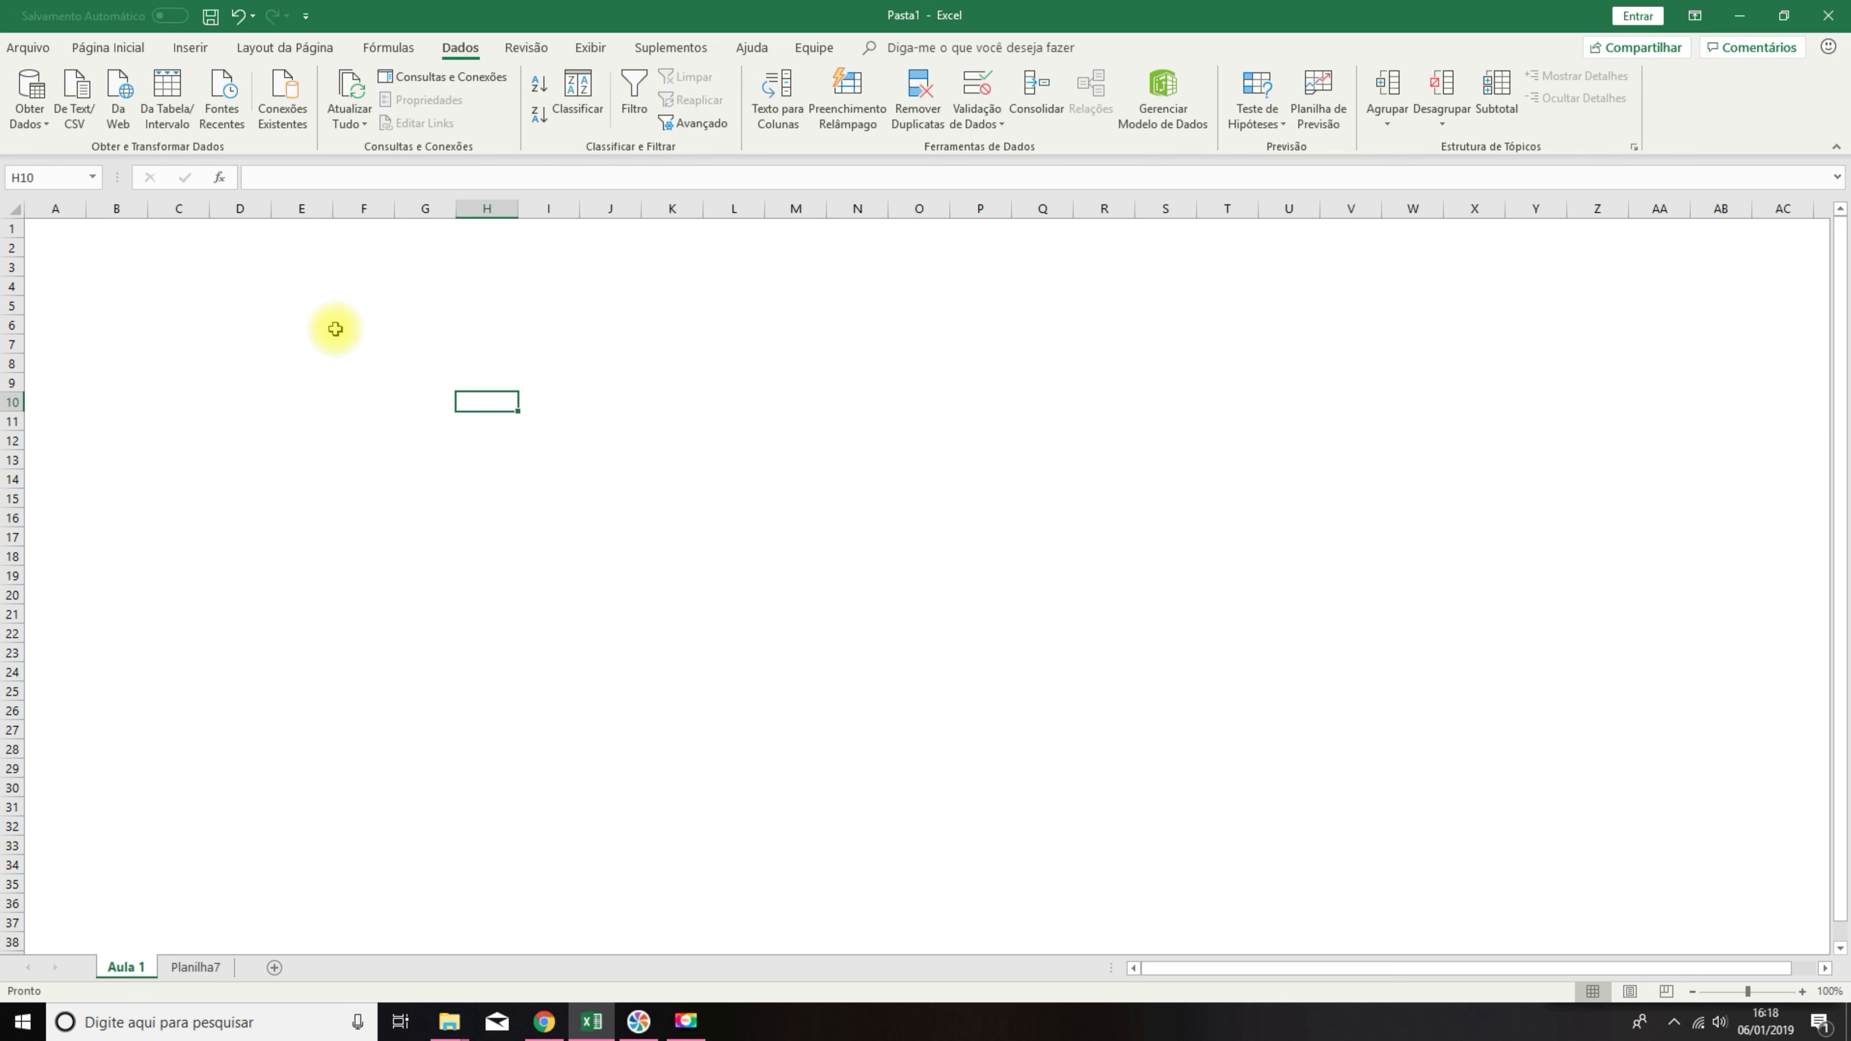
click(234, 417)
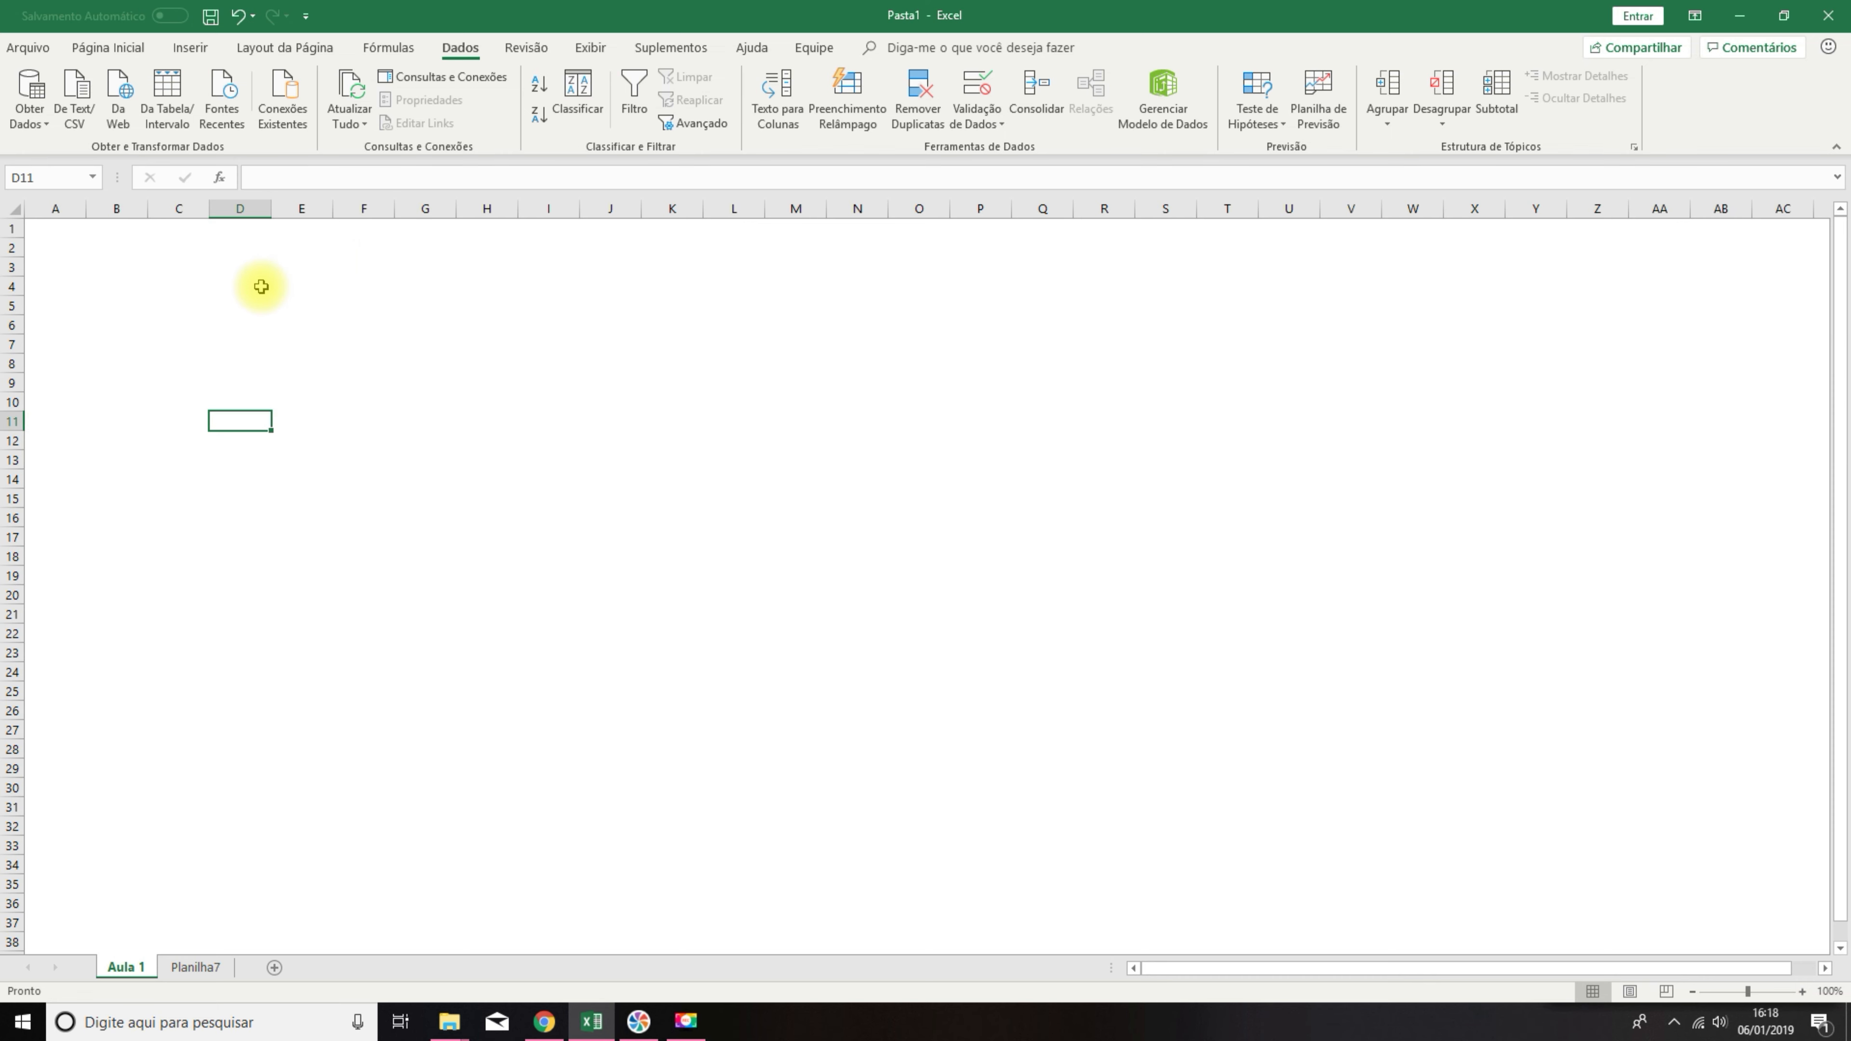
click(441, 366)
click(406, 453)
click(277, 400)
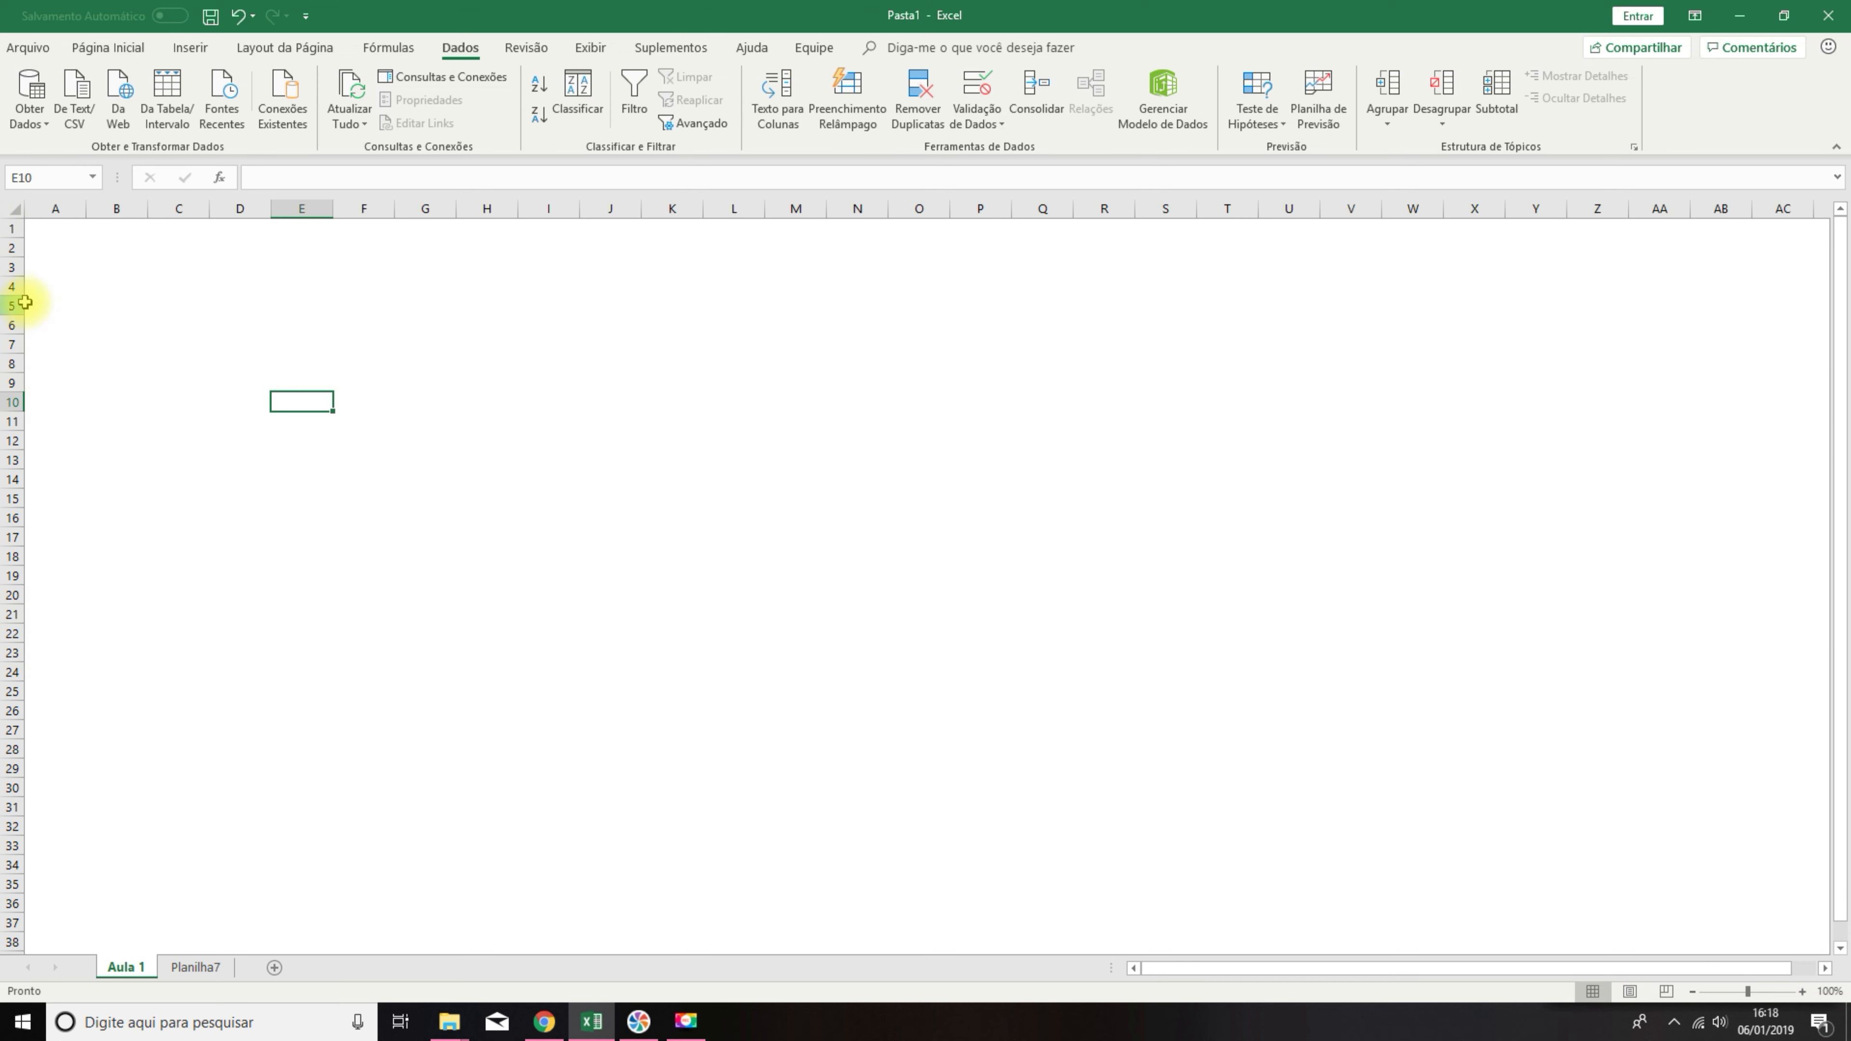
Select the whole of row 4, followed by the whole columns F and H, ending on column F.
click(6, 286)
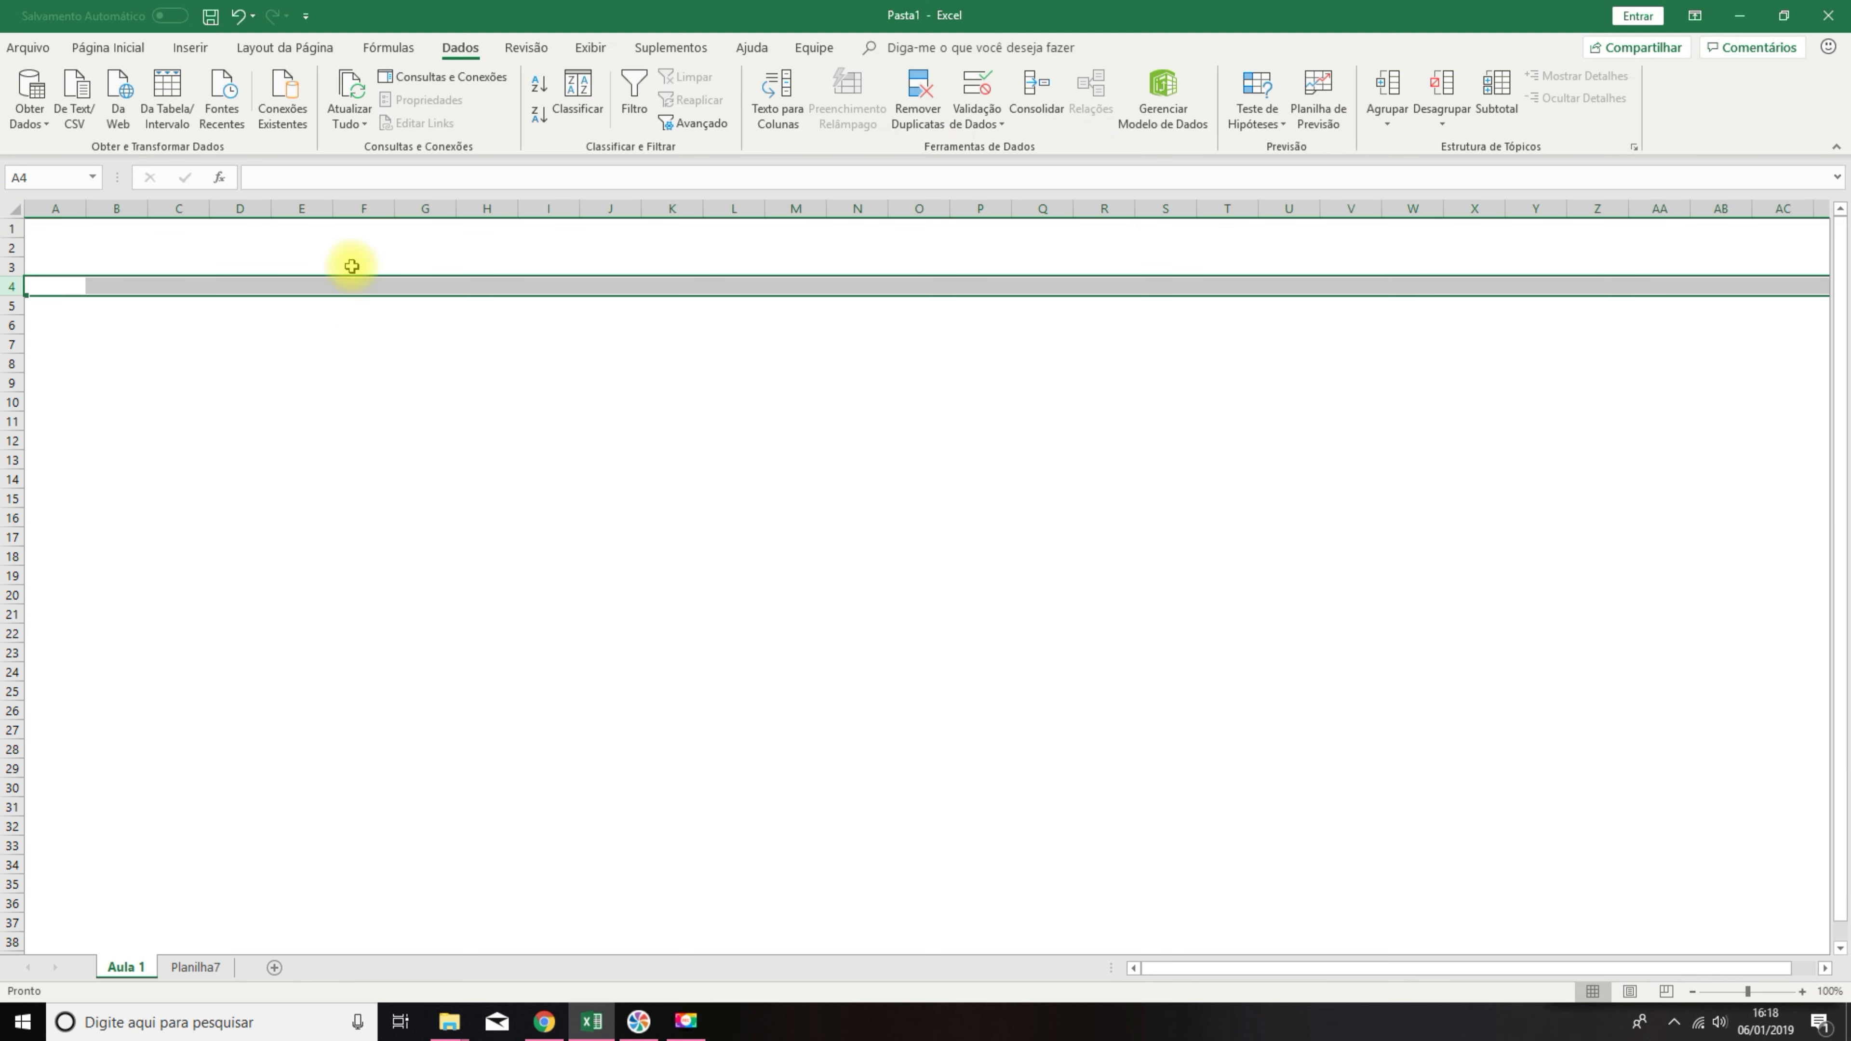
click(363, 208)
click(474, 206)
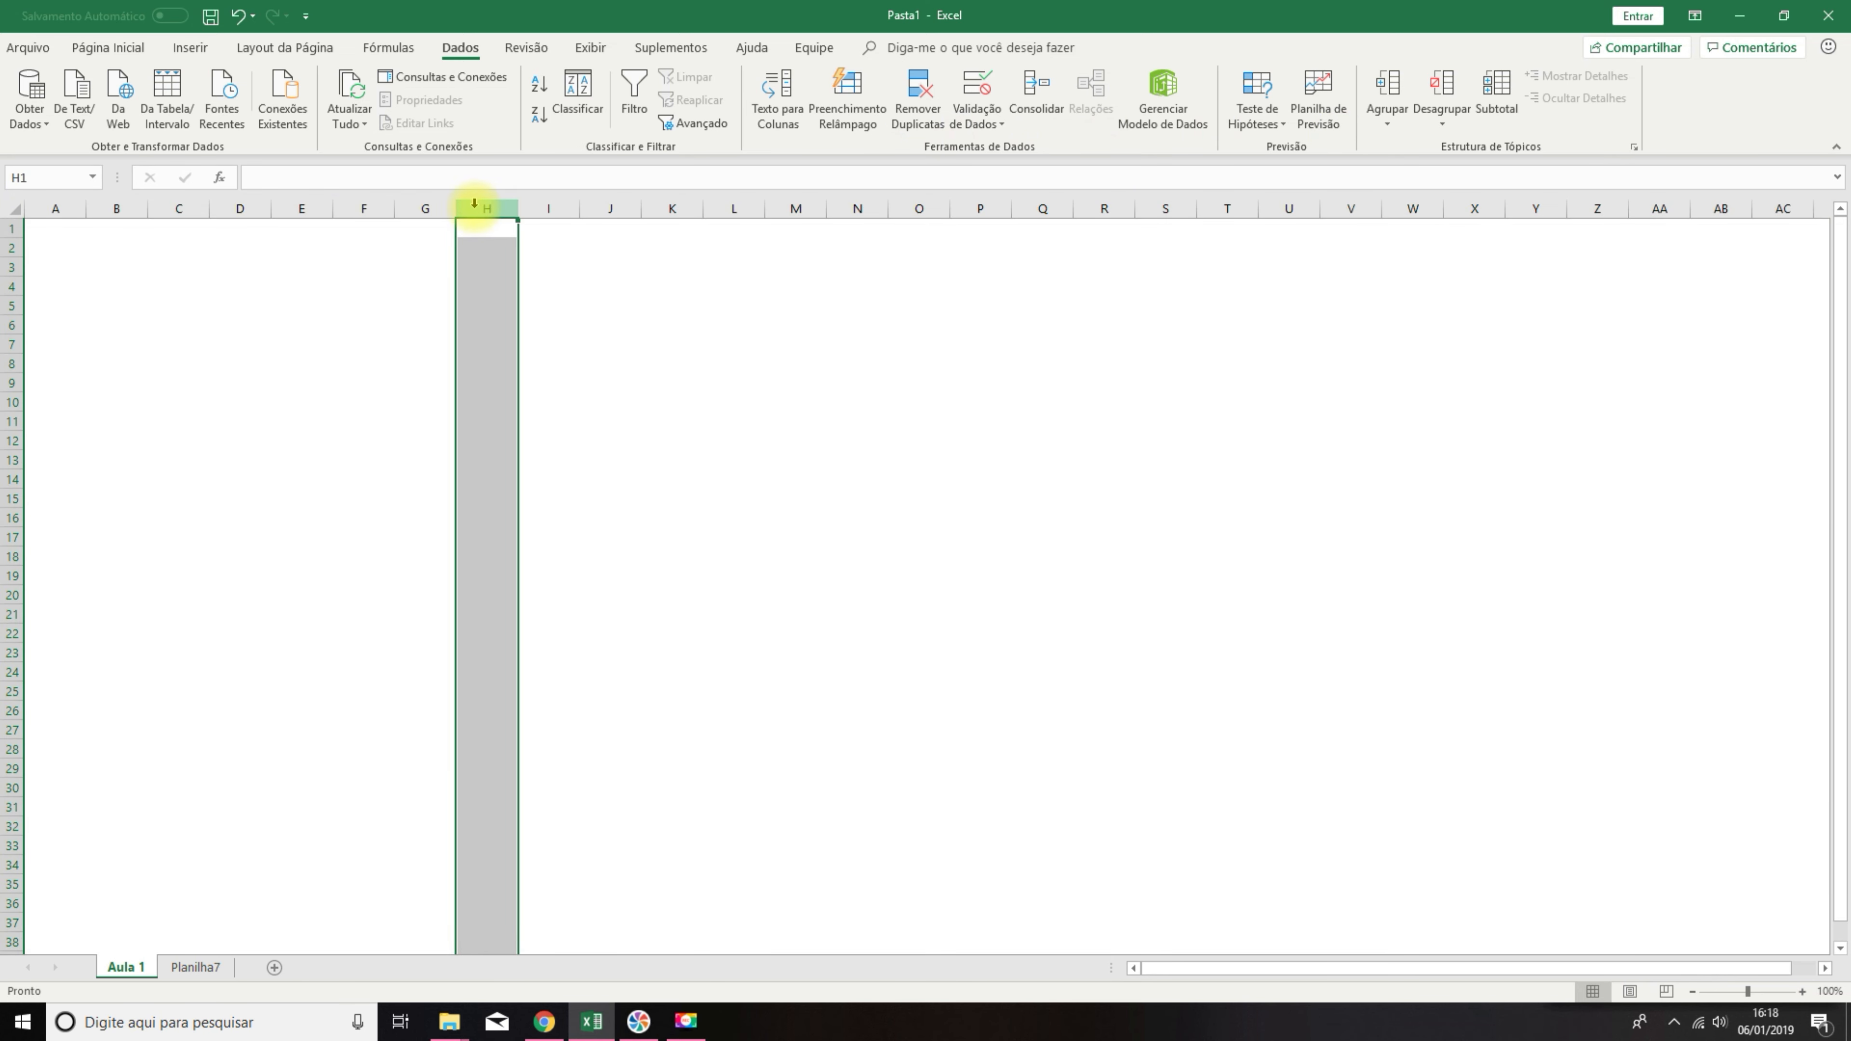
click(367, 208)
Select the cell range D5:K27, clear that selection, and select the range D4:I22 instead.
drag(232, 301, 669, 736)
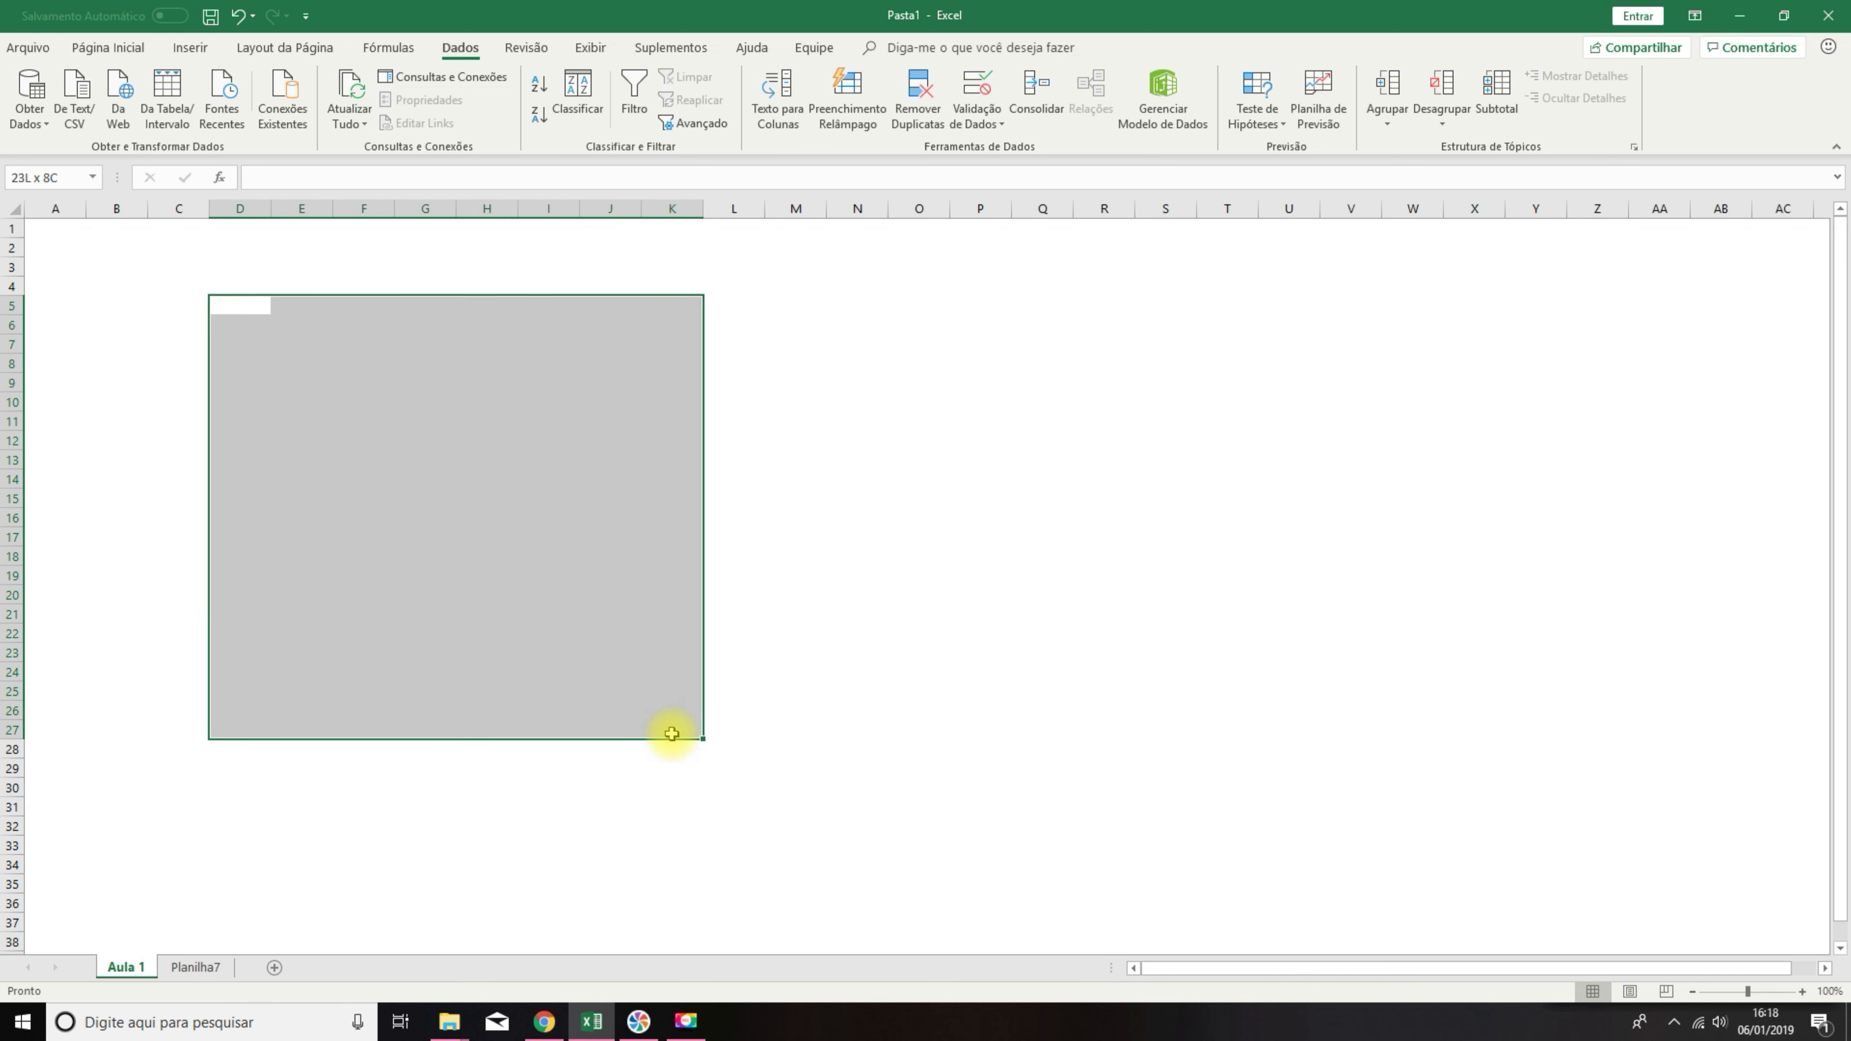
click(116, 302)
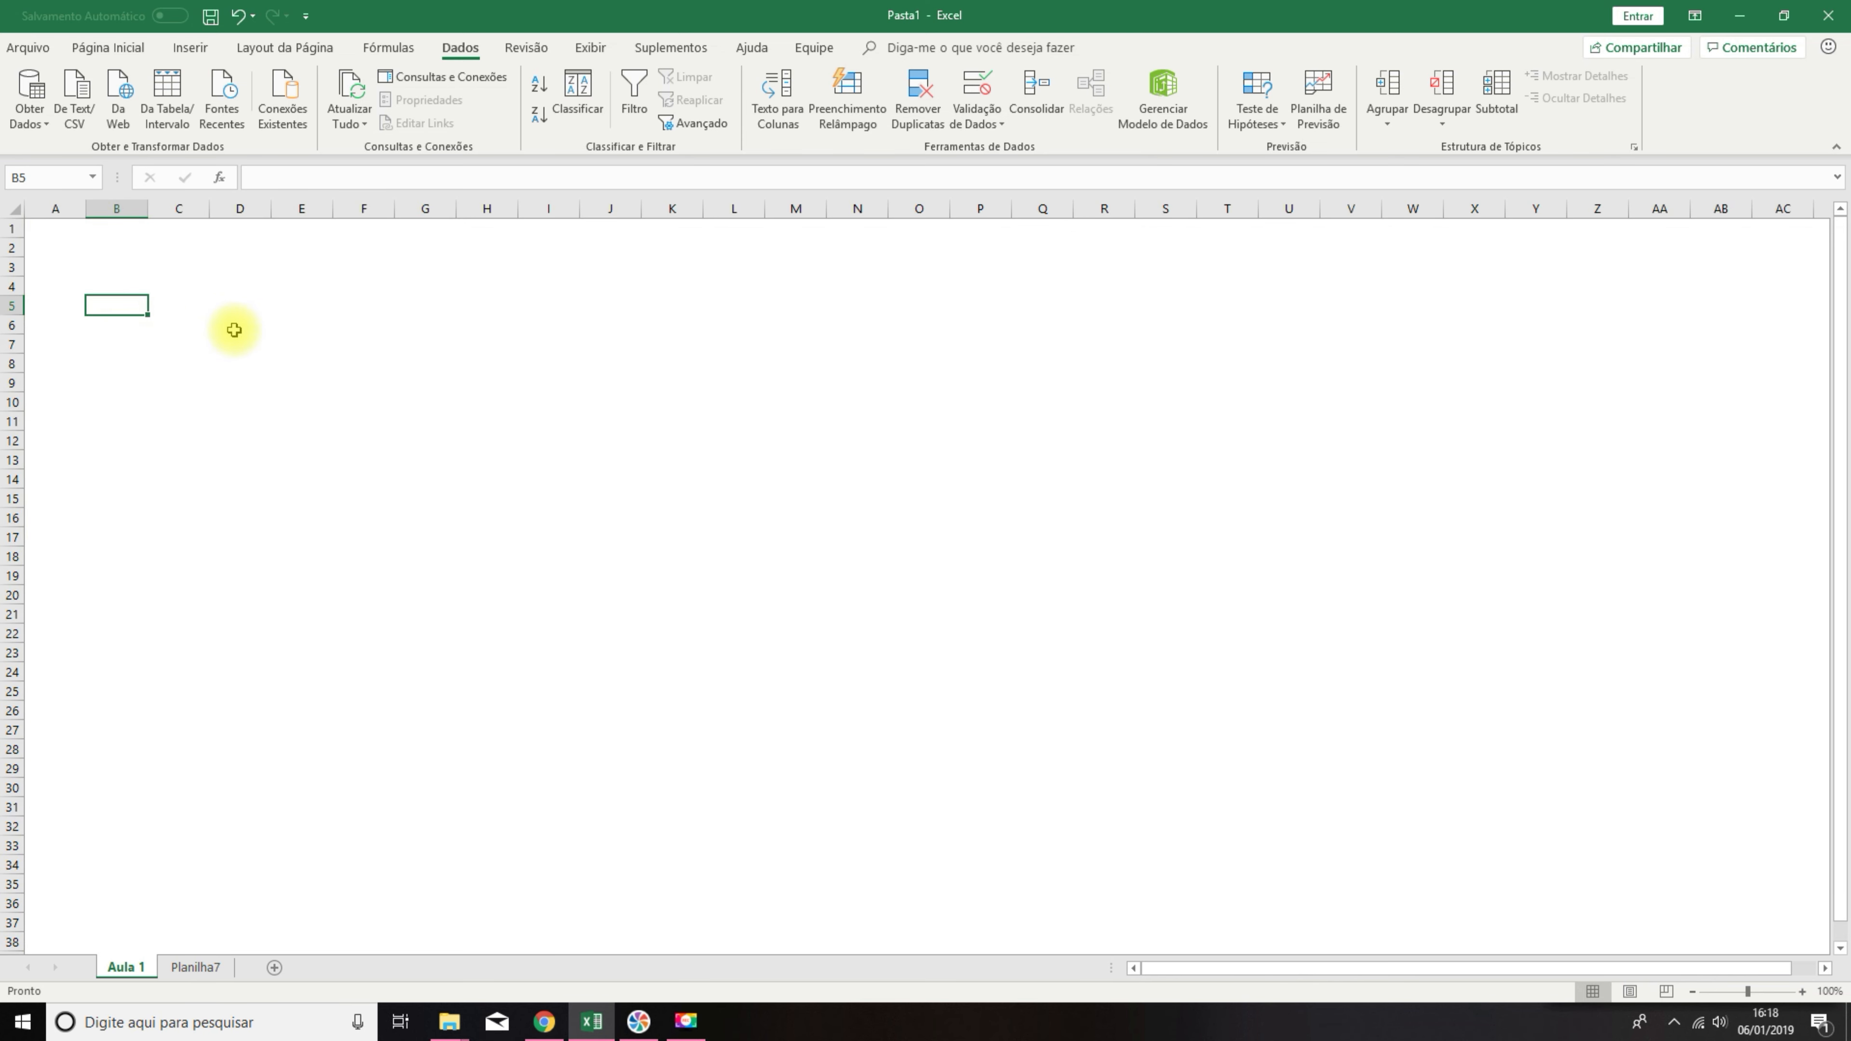
click(225, 289)
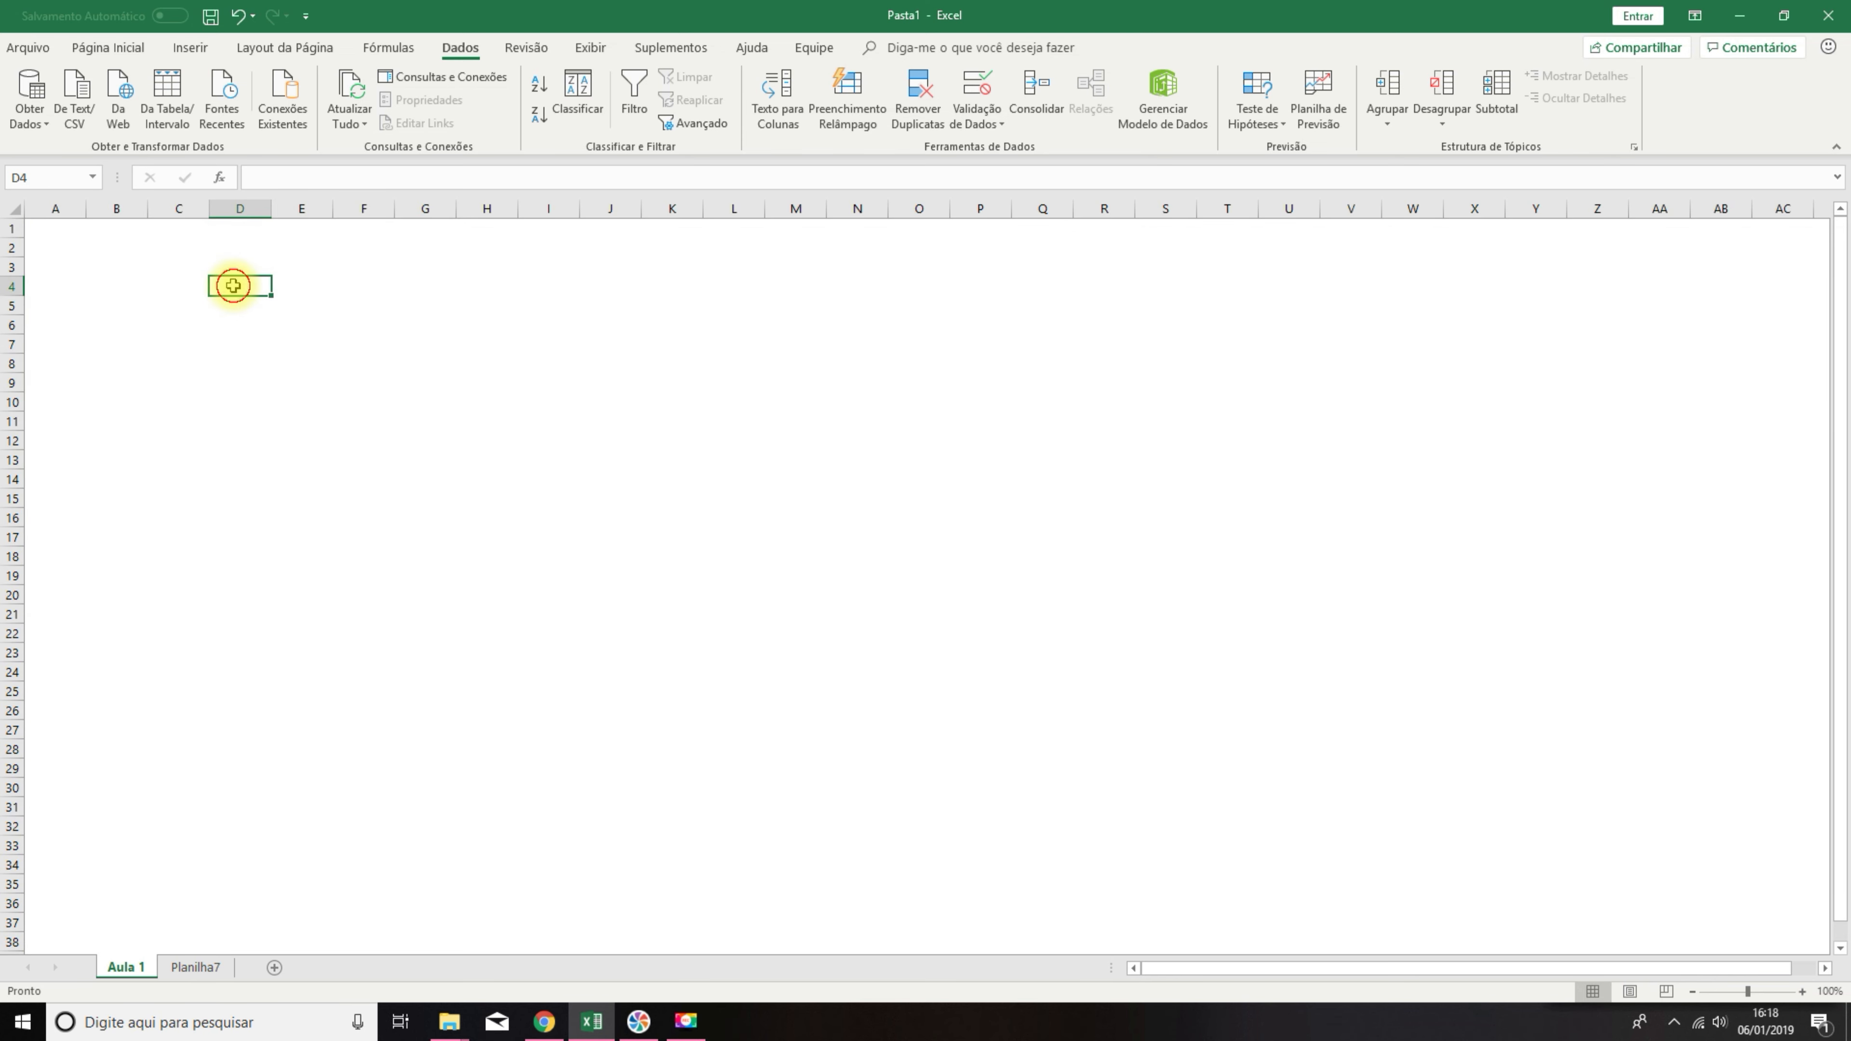
drag(225, 289, 564, 631)
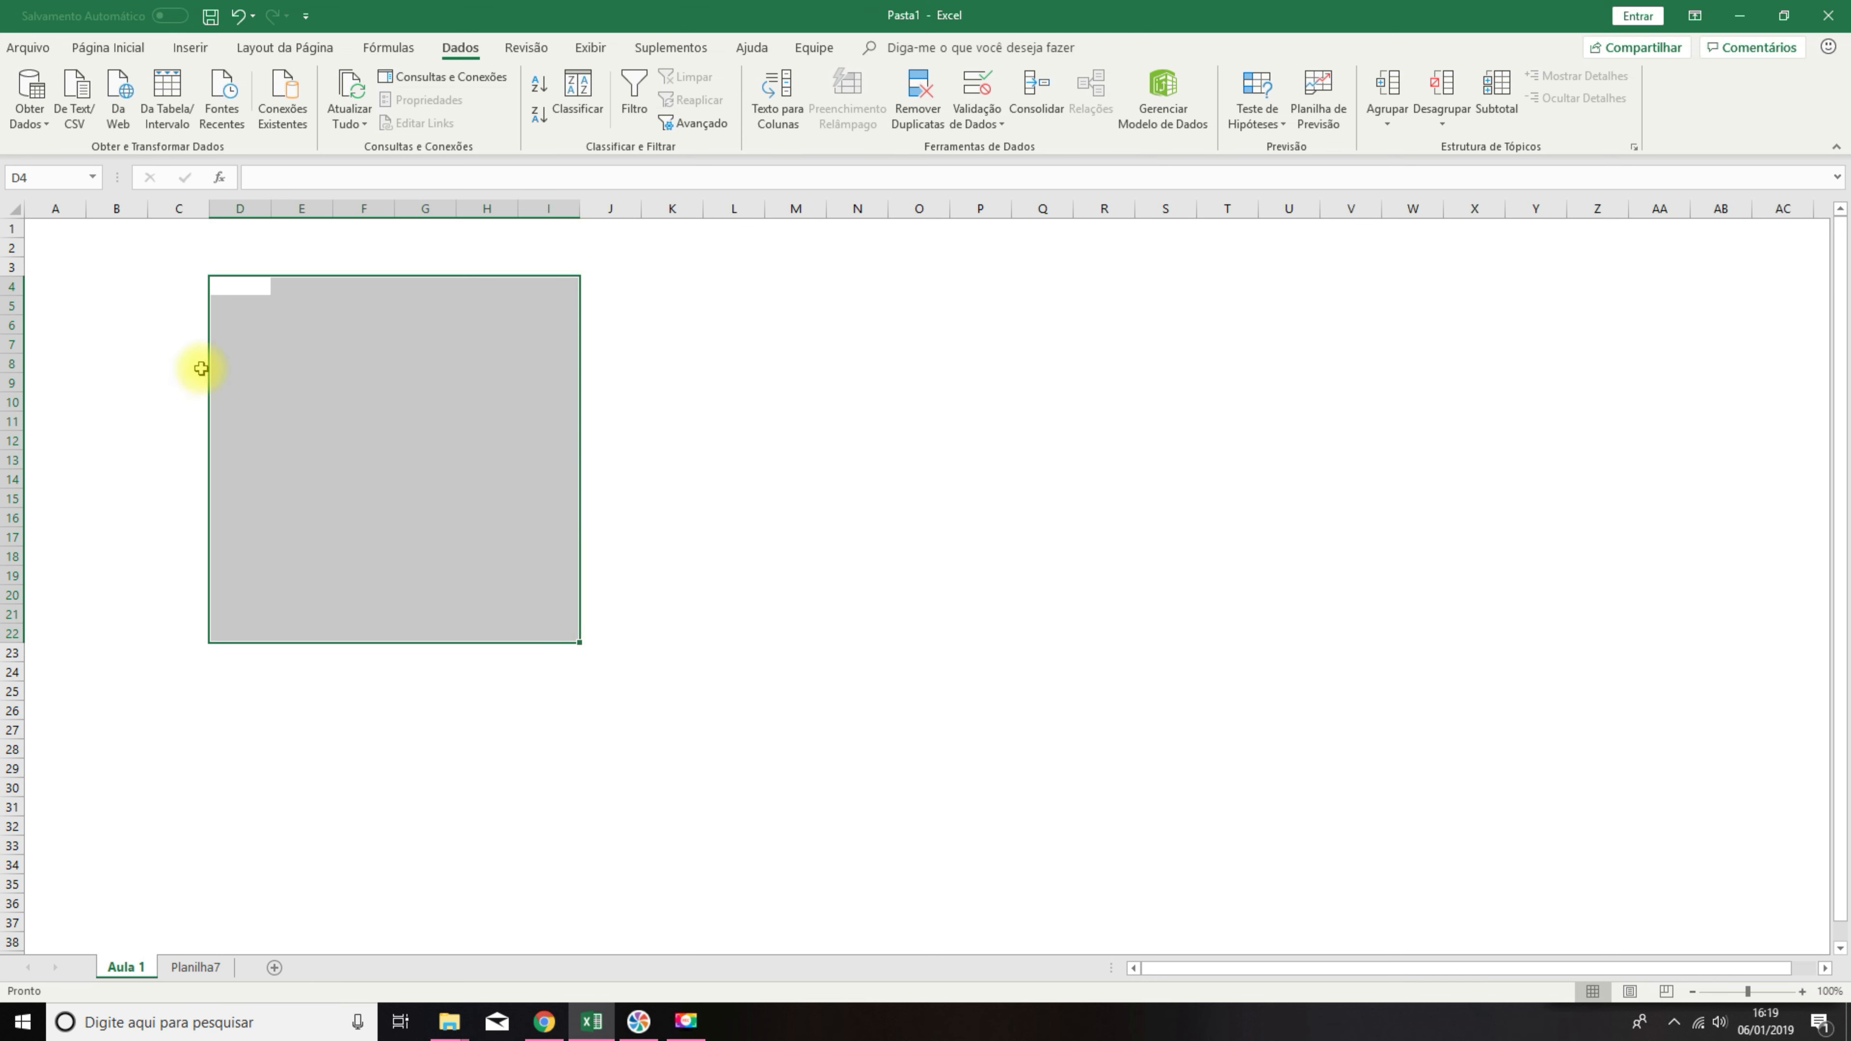
Select the whole of column H and the whole of row 8 in turn, finishing on the single cell I13.
click(467, 208)
click(10, 364)
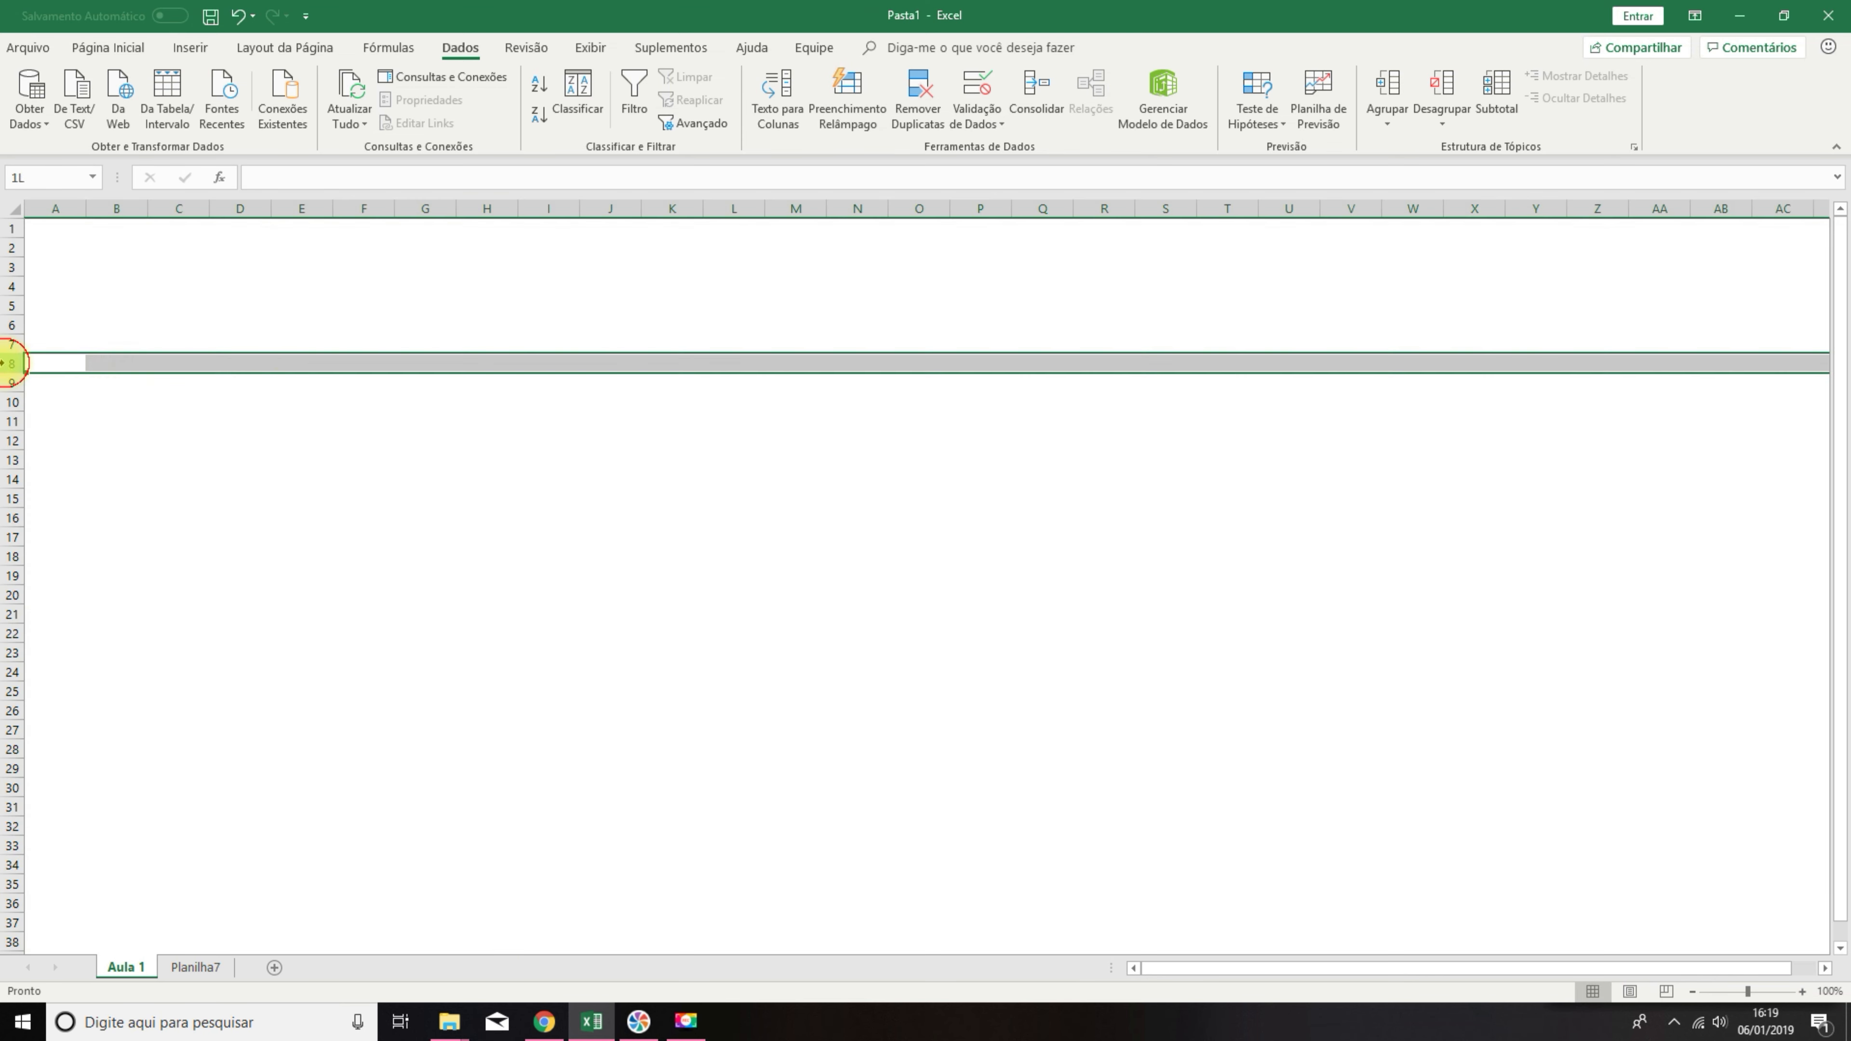
click(572, 455)
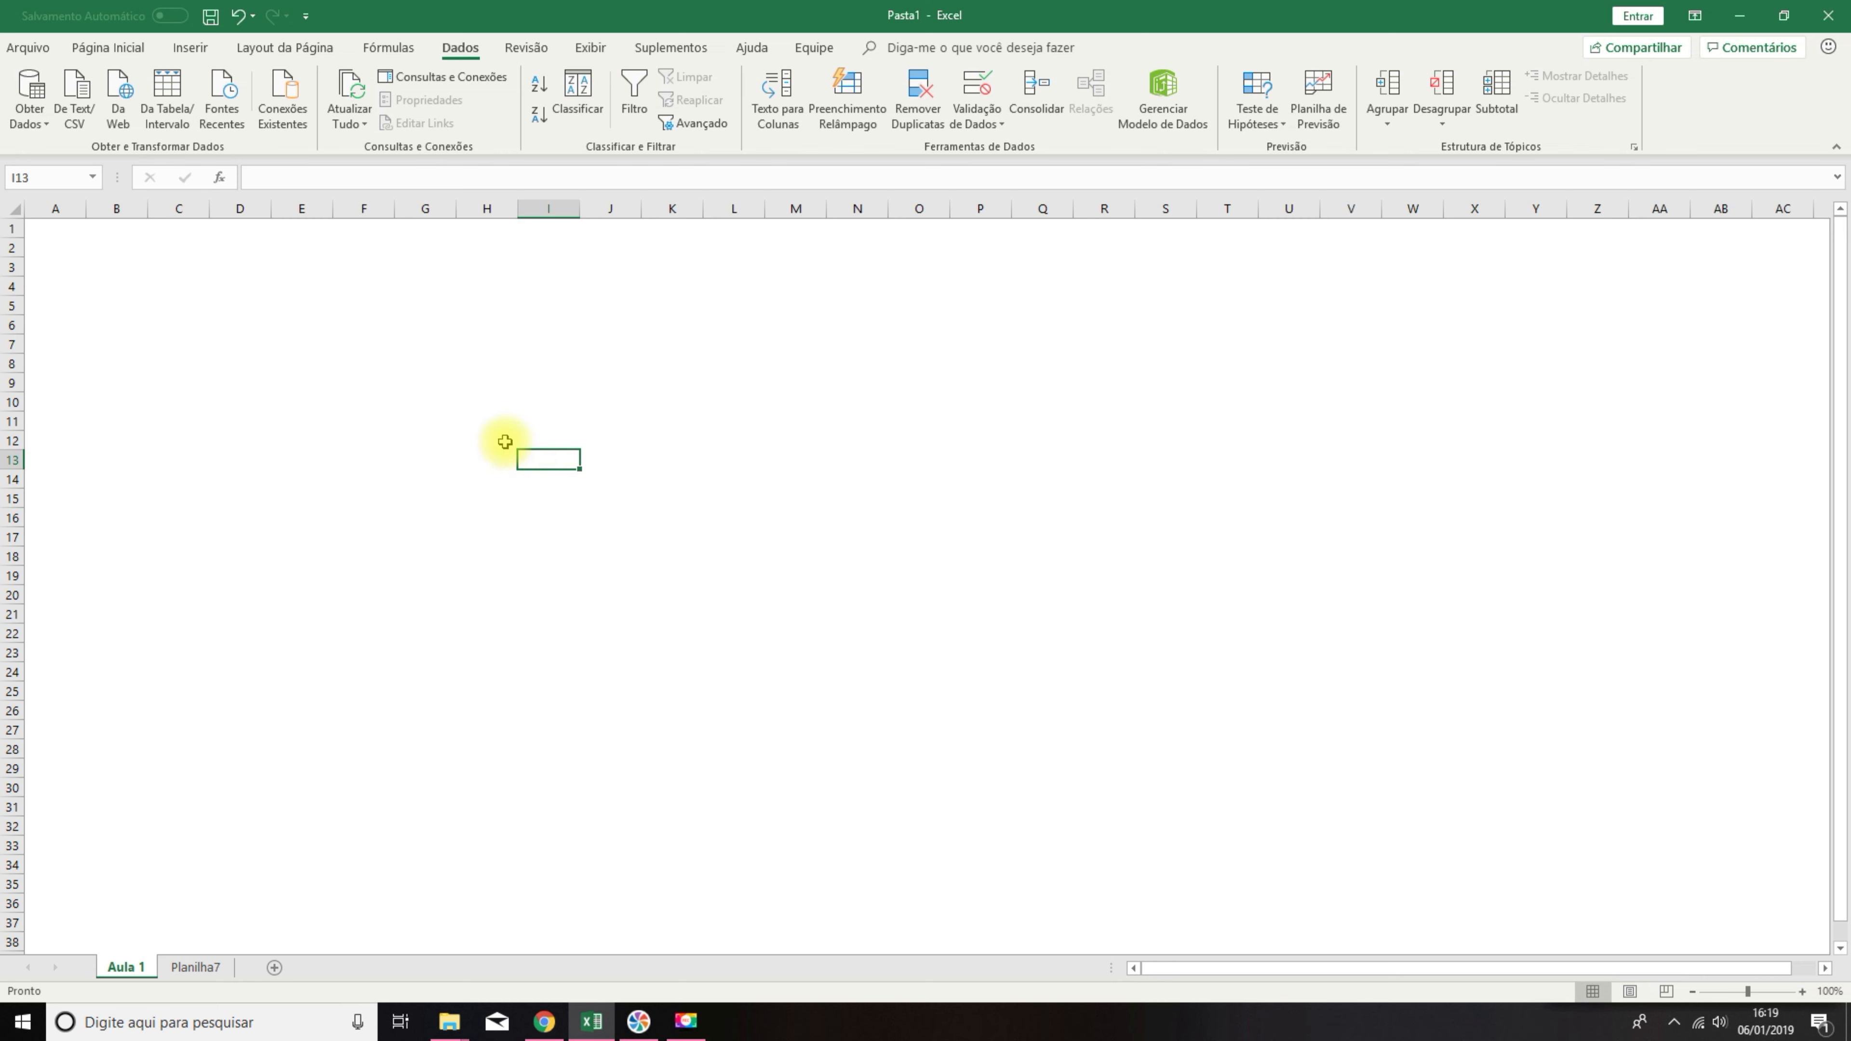
Enter the title "Controle Financeiro Pessoal" in cell A1 of the Aula 1 worksheet.
click(114, 243)
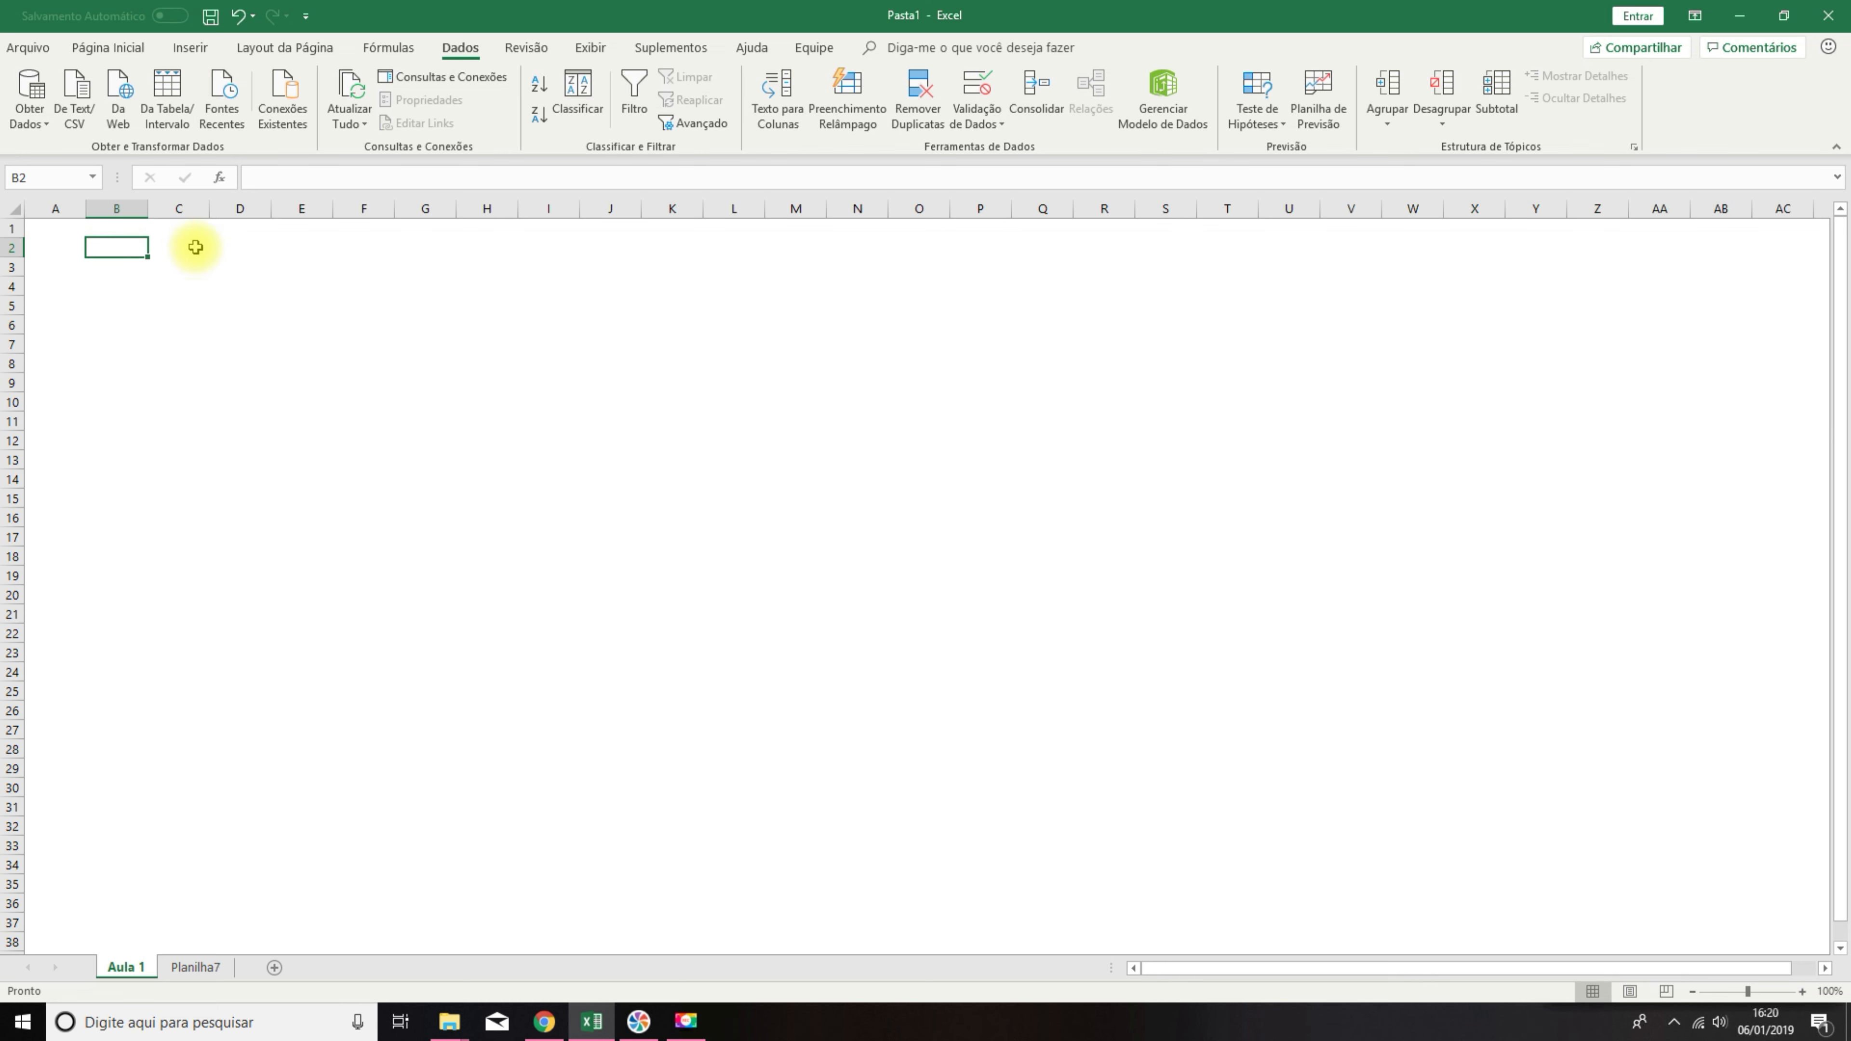
click(34, 232)
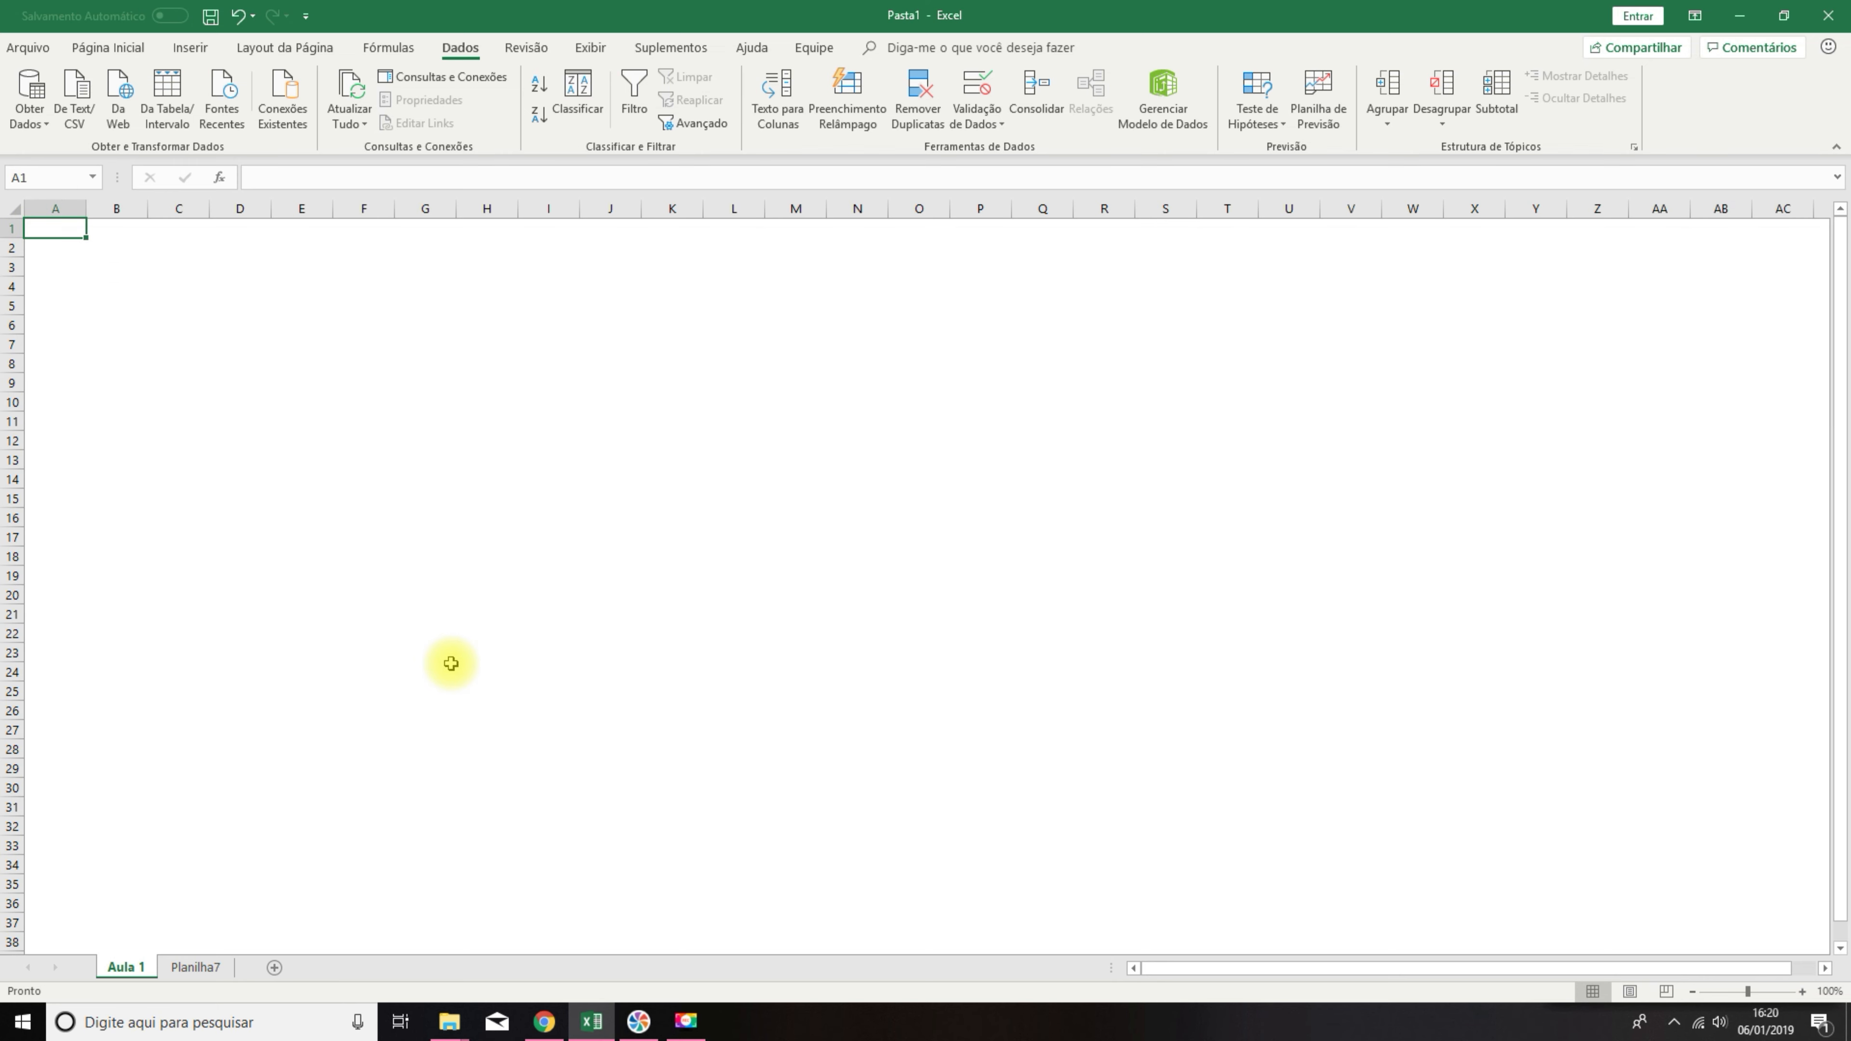
text(Control)
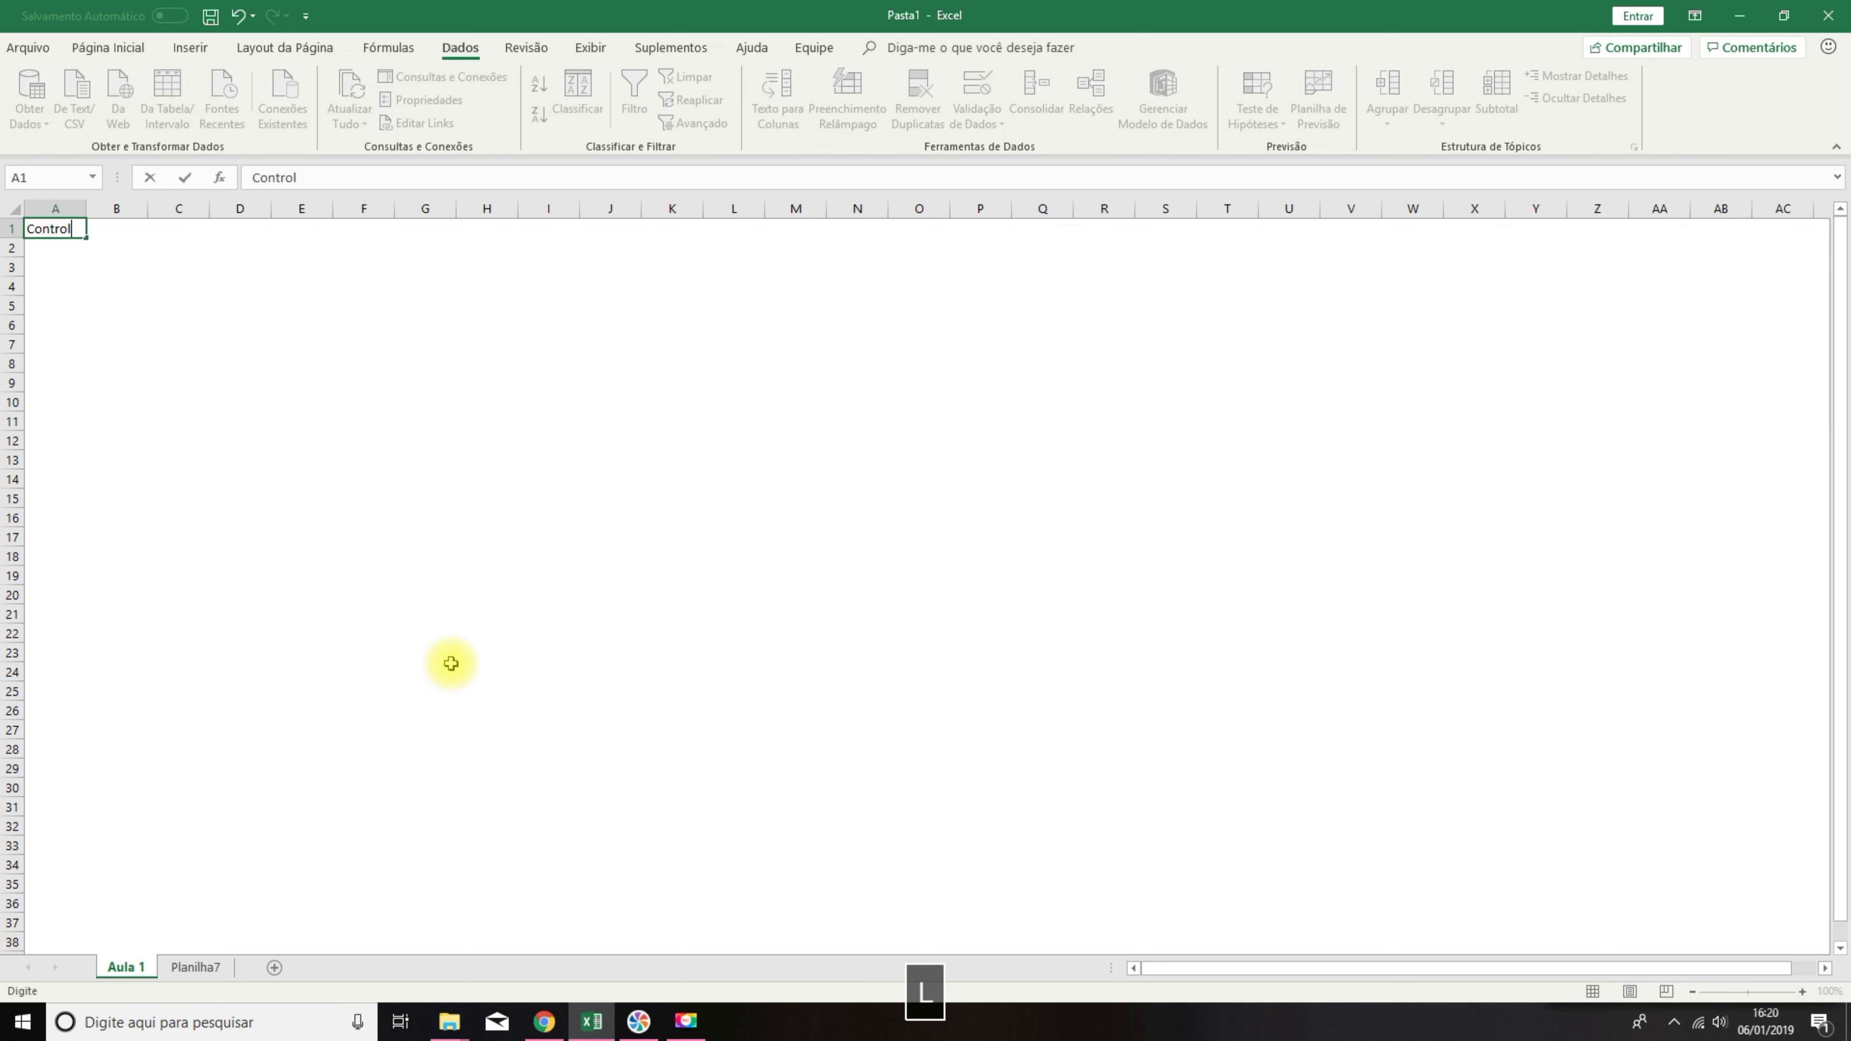
text(e Financeiro )
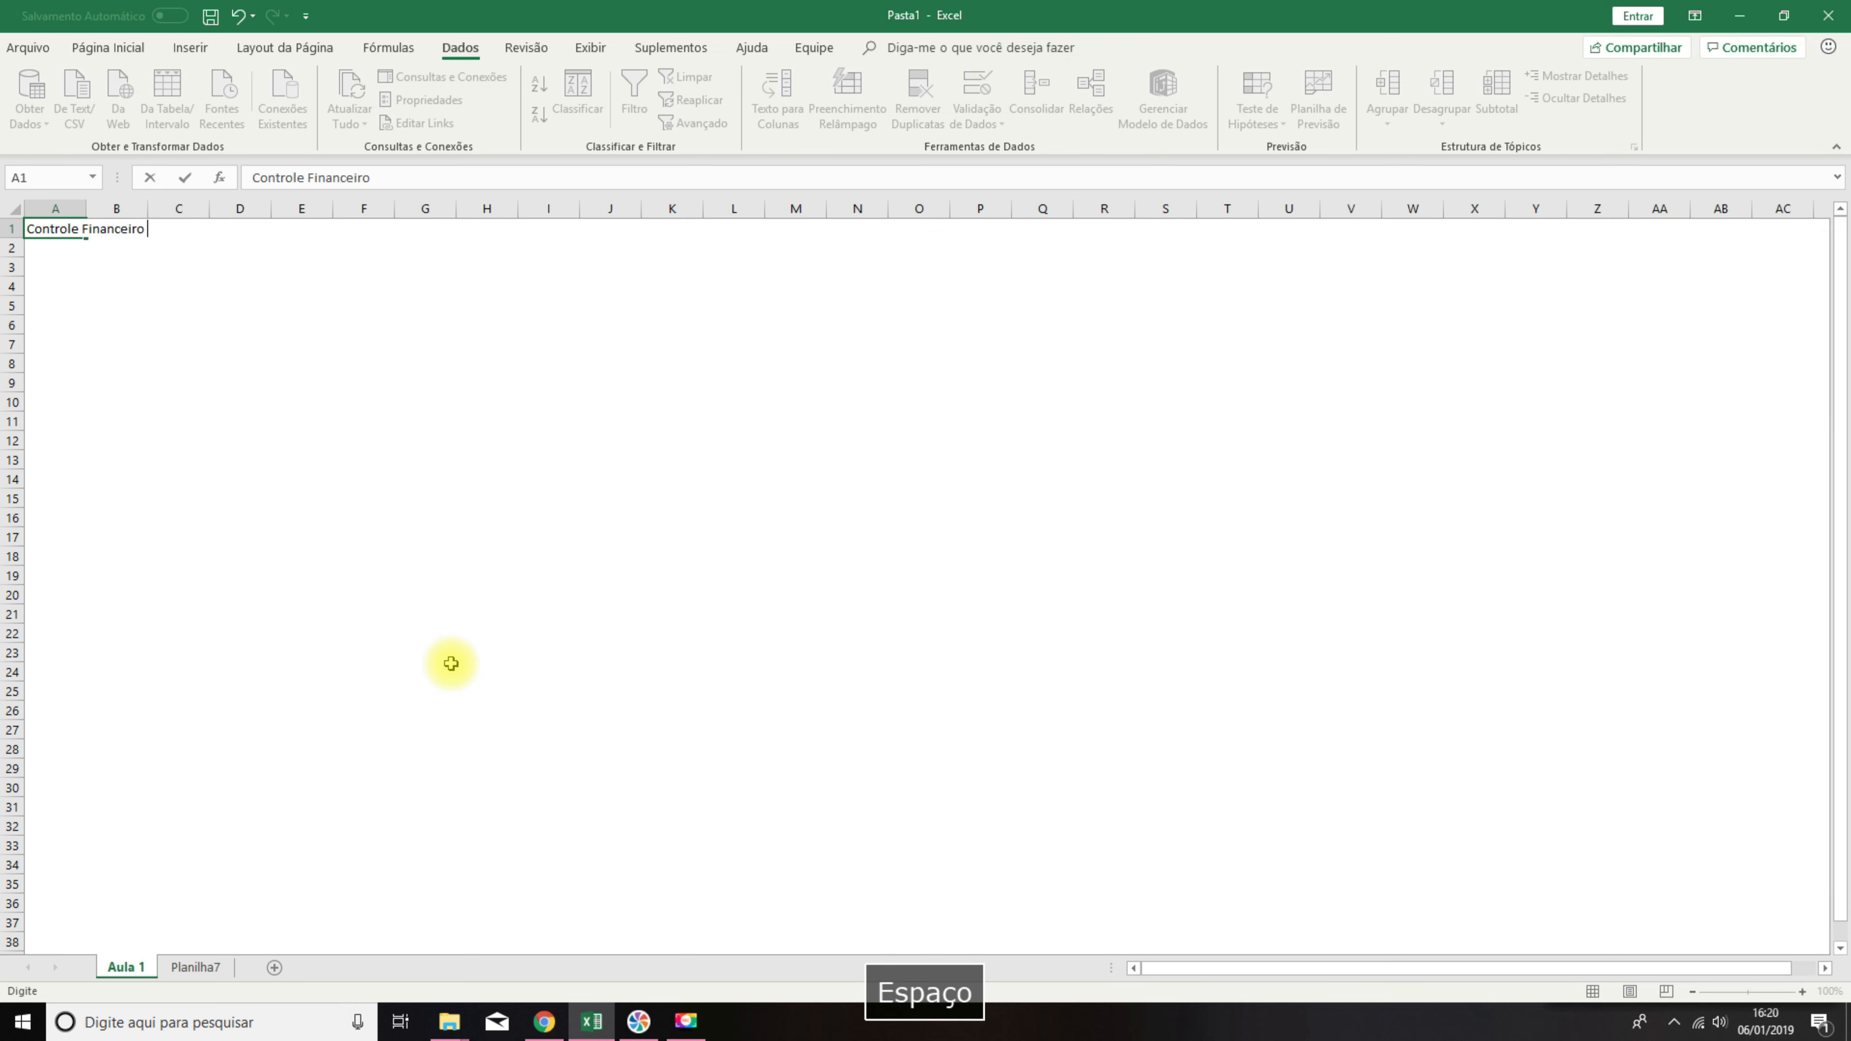
text(Pessoal)
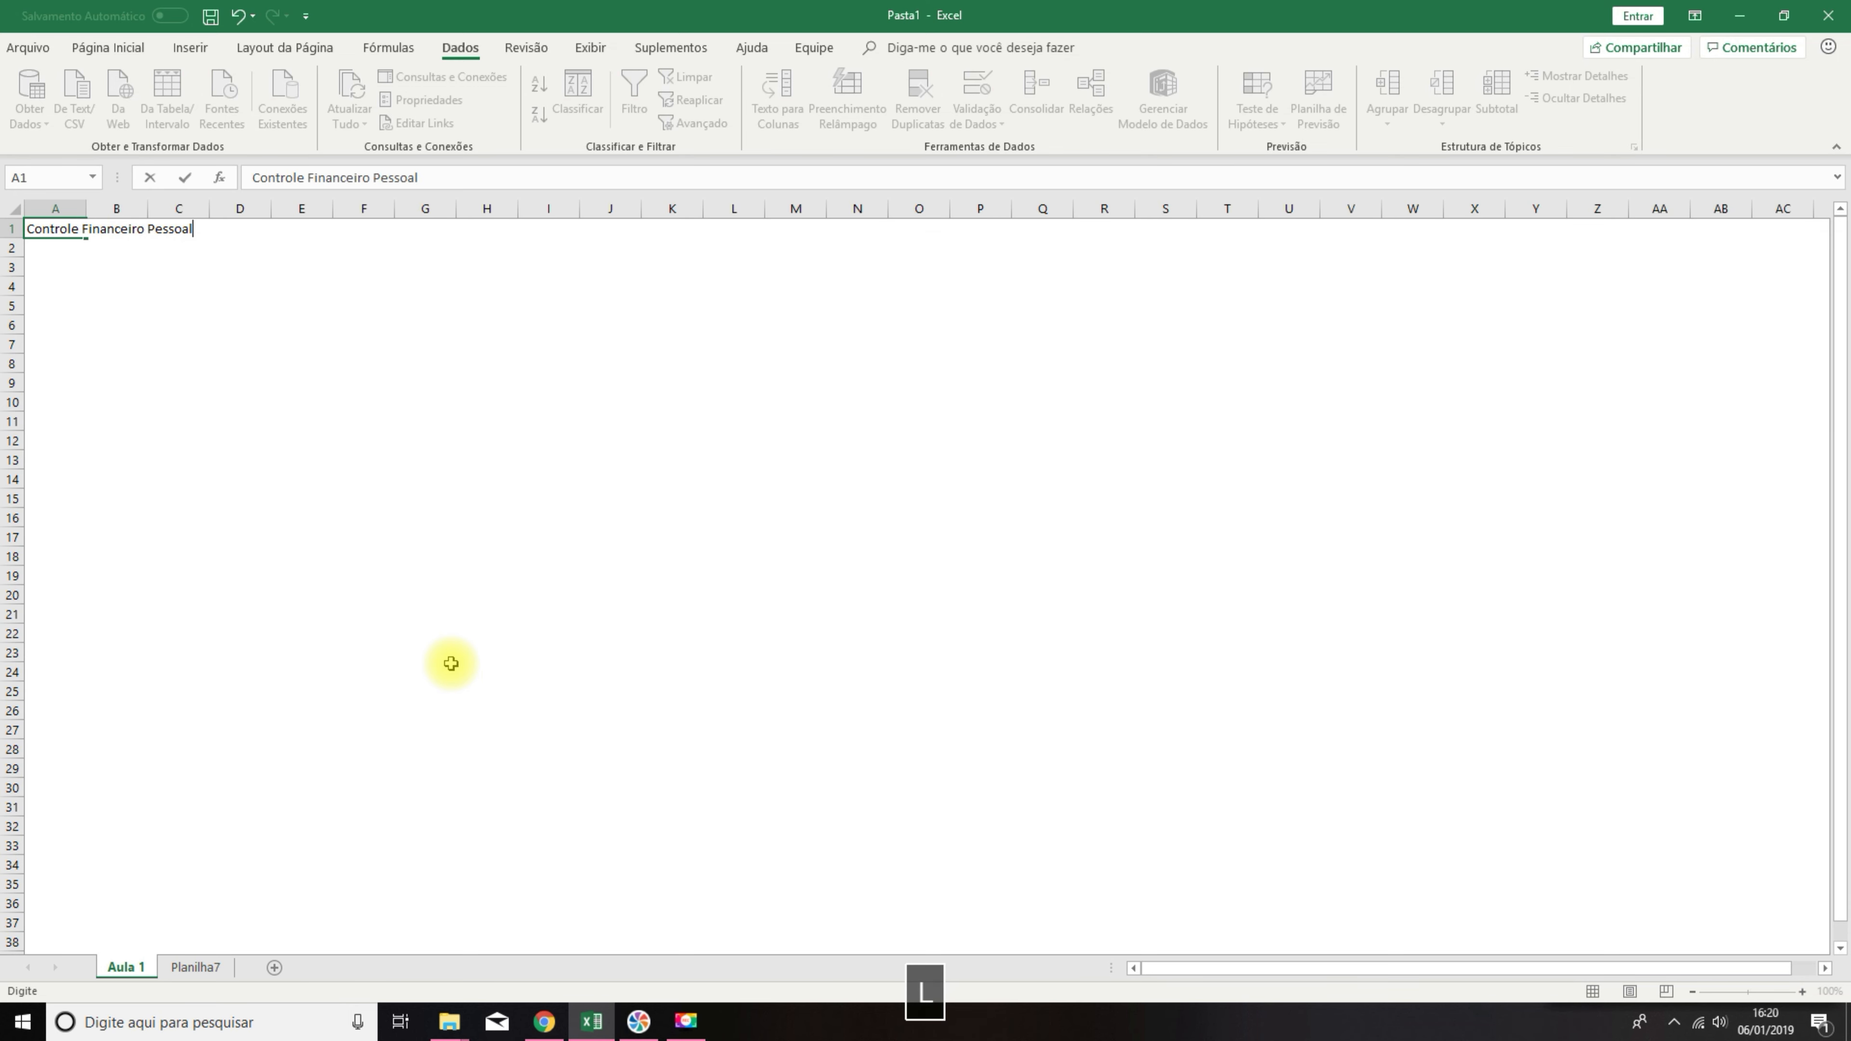
key(Return)
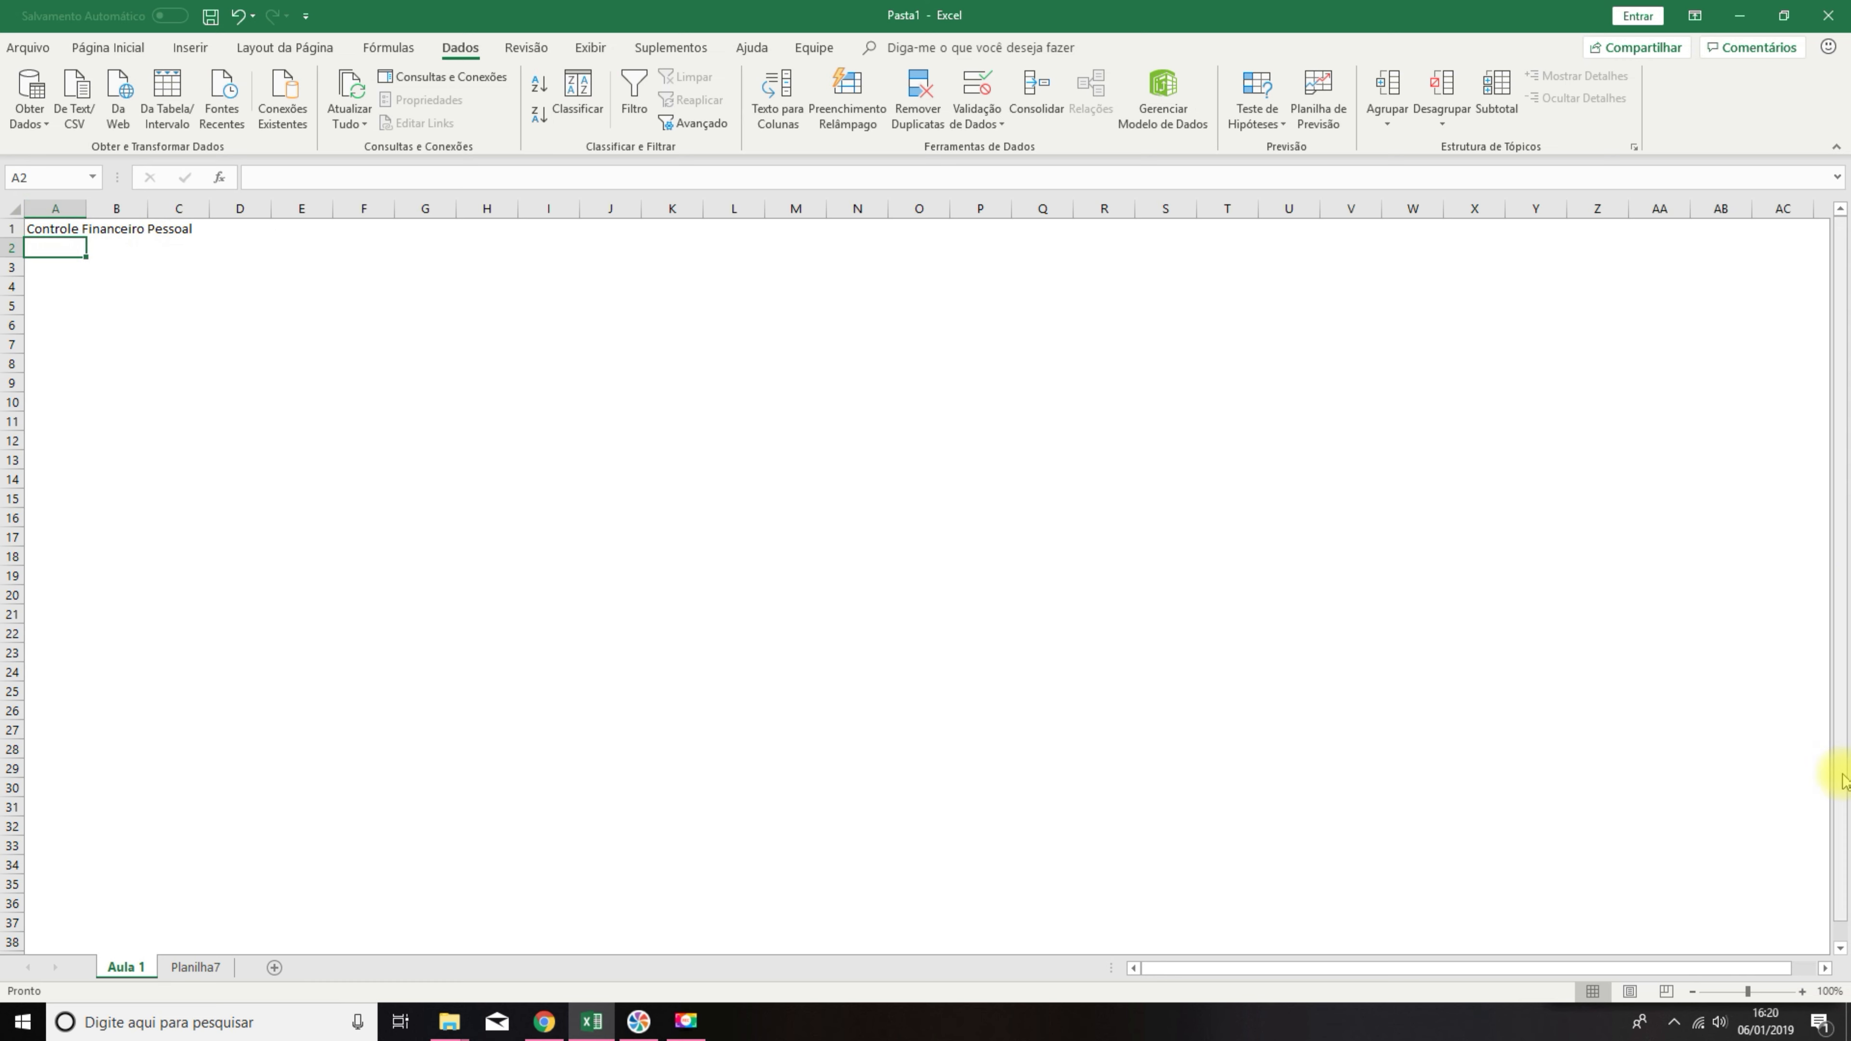
Enlarge the worksheet view to 210% zoom.
click(1801, 991)
click(1801, 992)
click(1801, 992)
click(1801, 991)
click(1801, 991)
click(1801, 991)
click(1801, 991)
click(1801, 992)
click(1801, 992)
click(1801, 991)
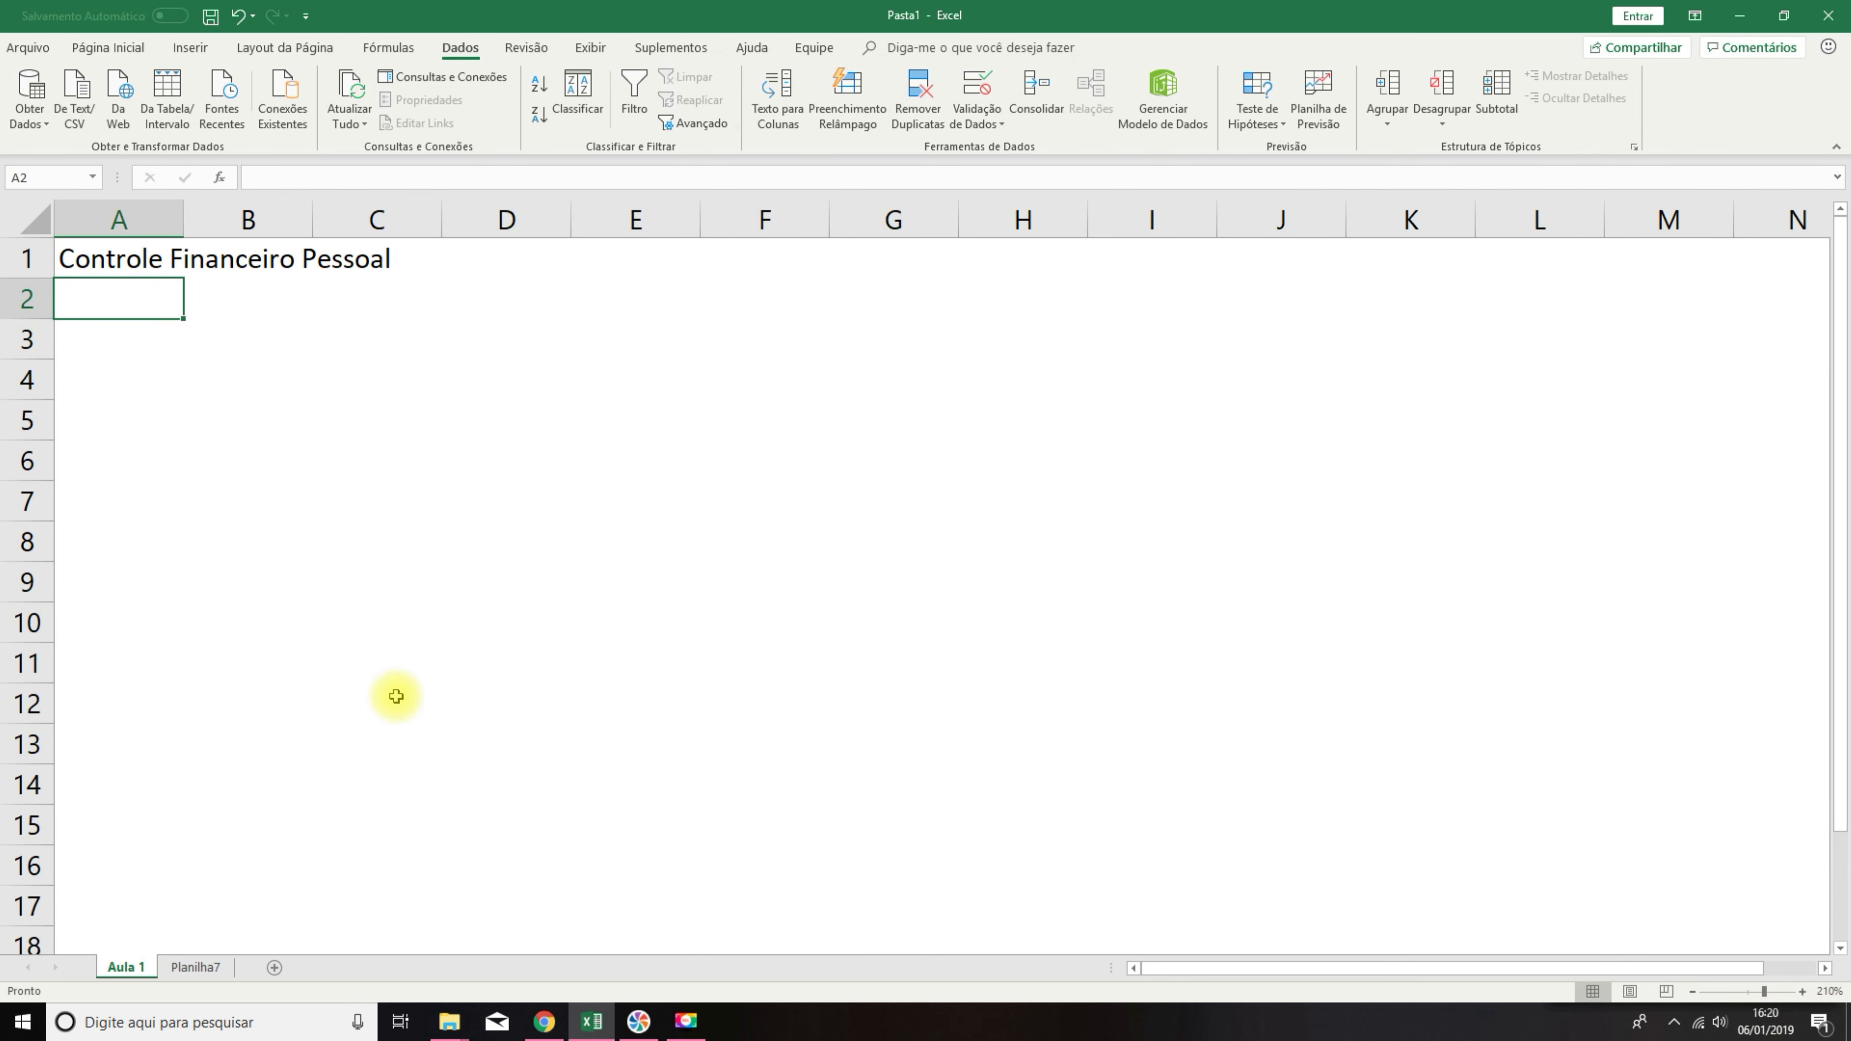
Check the contents of cells A1 and A5 to see which cell holds the title text.
click(111, 258)
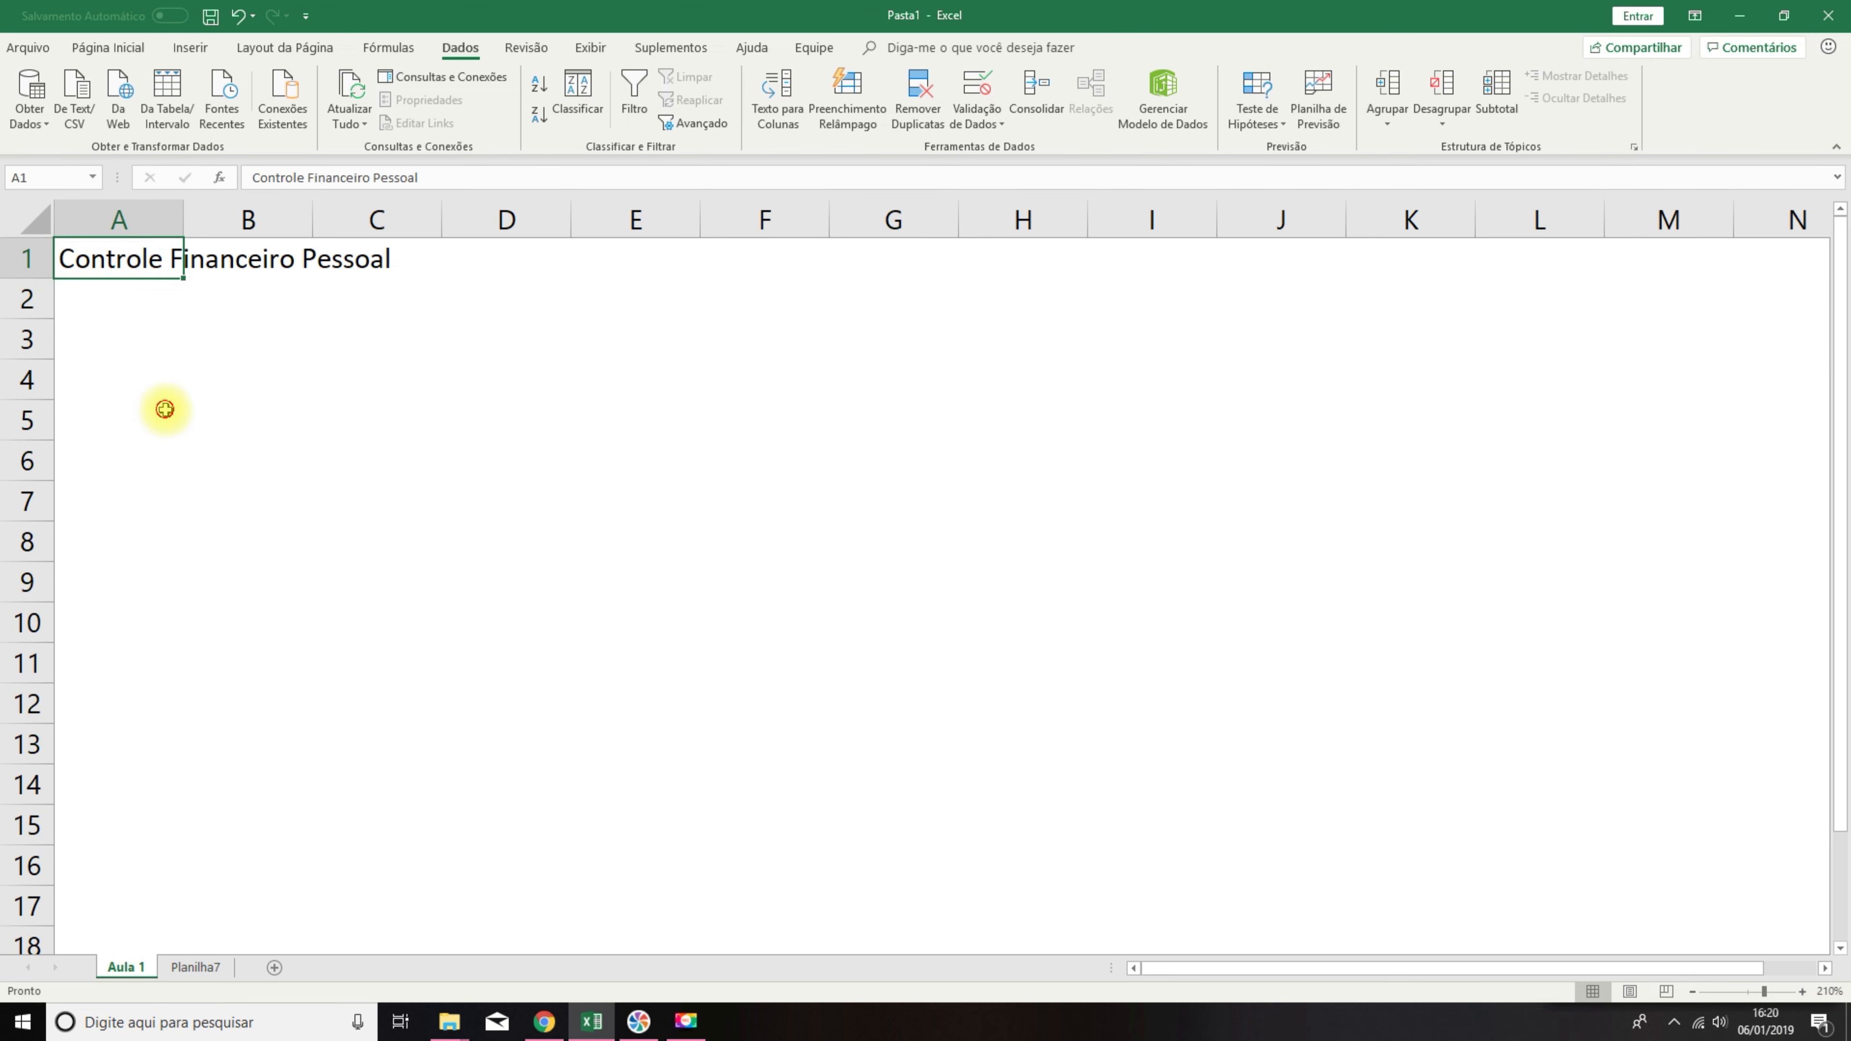
click(163, 410)
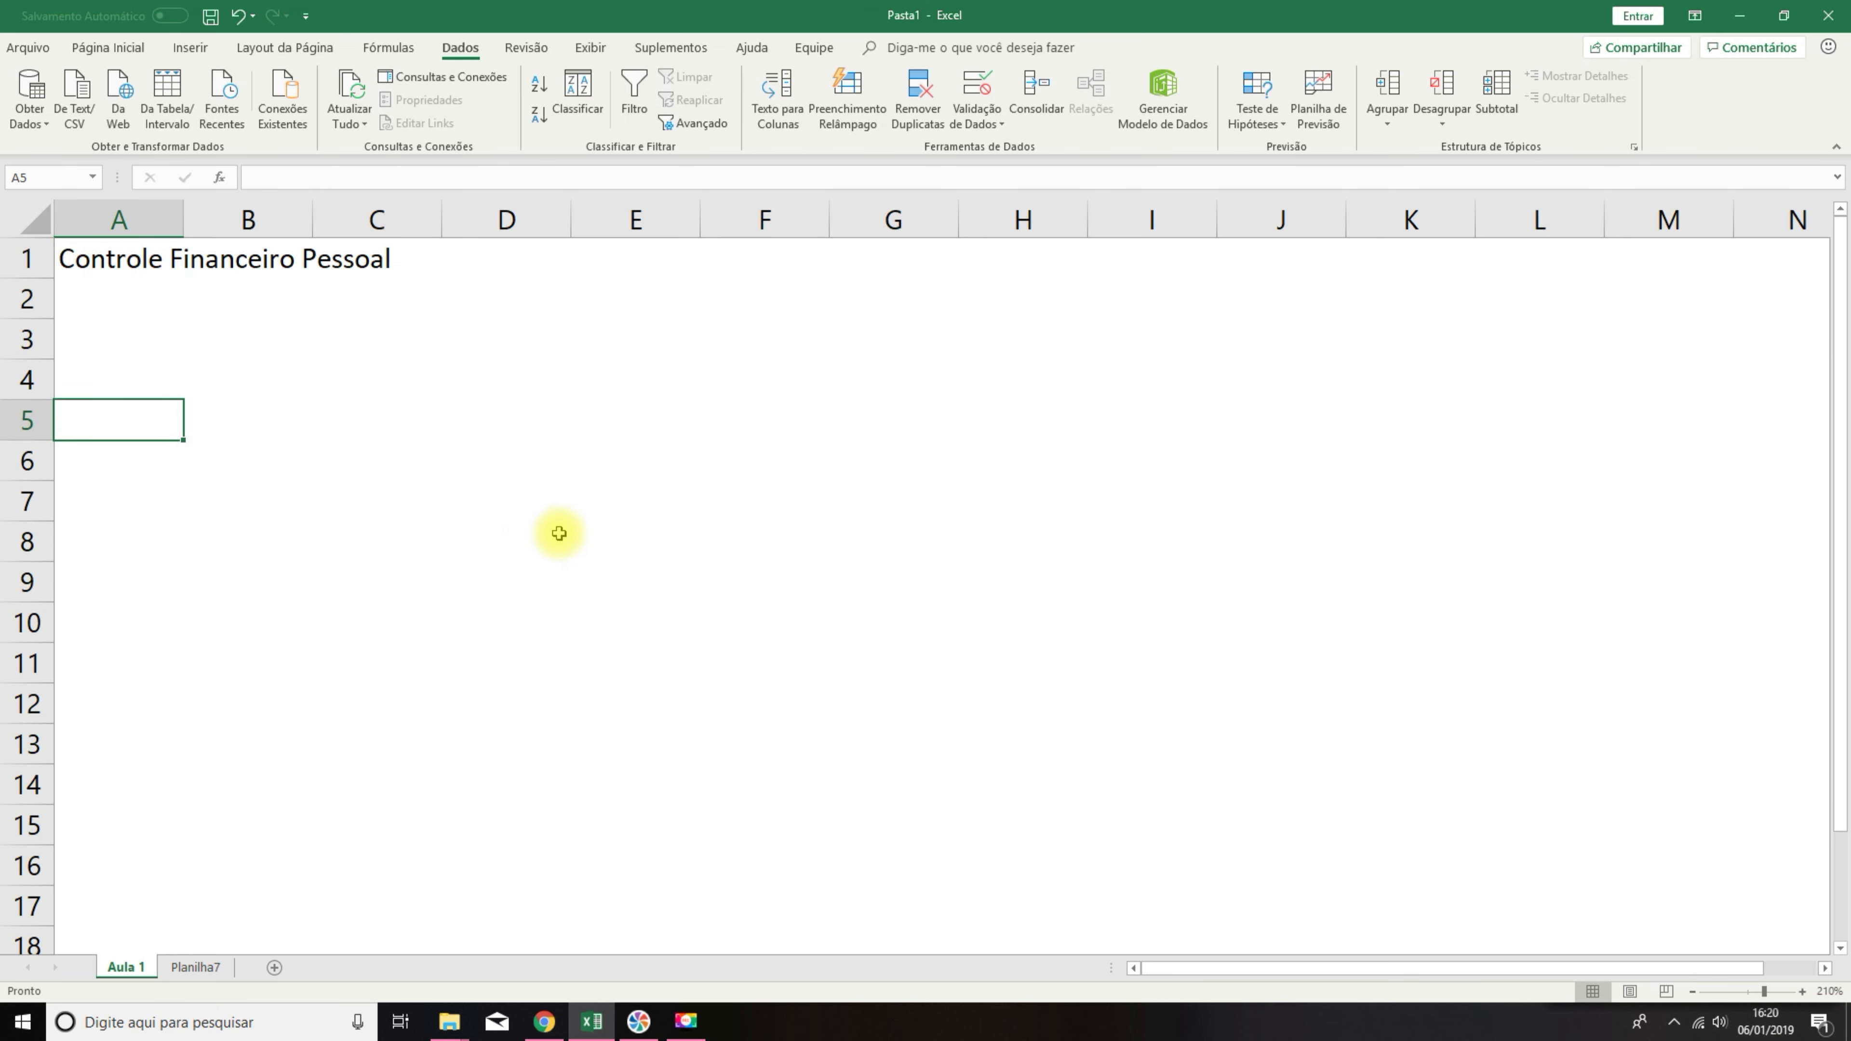
click(154, 261)
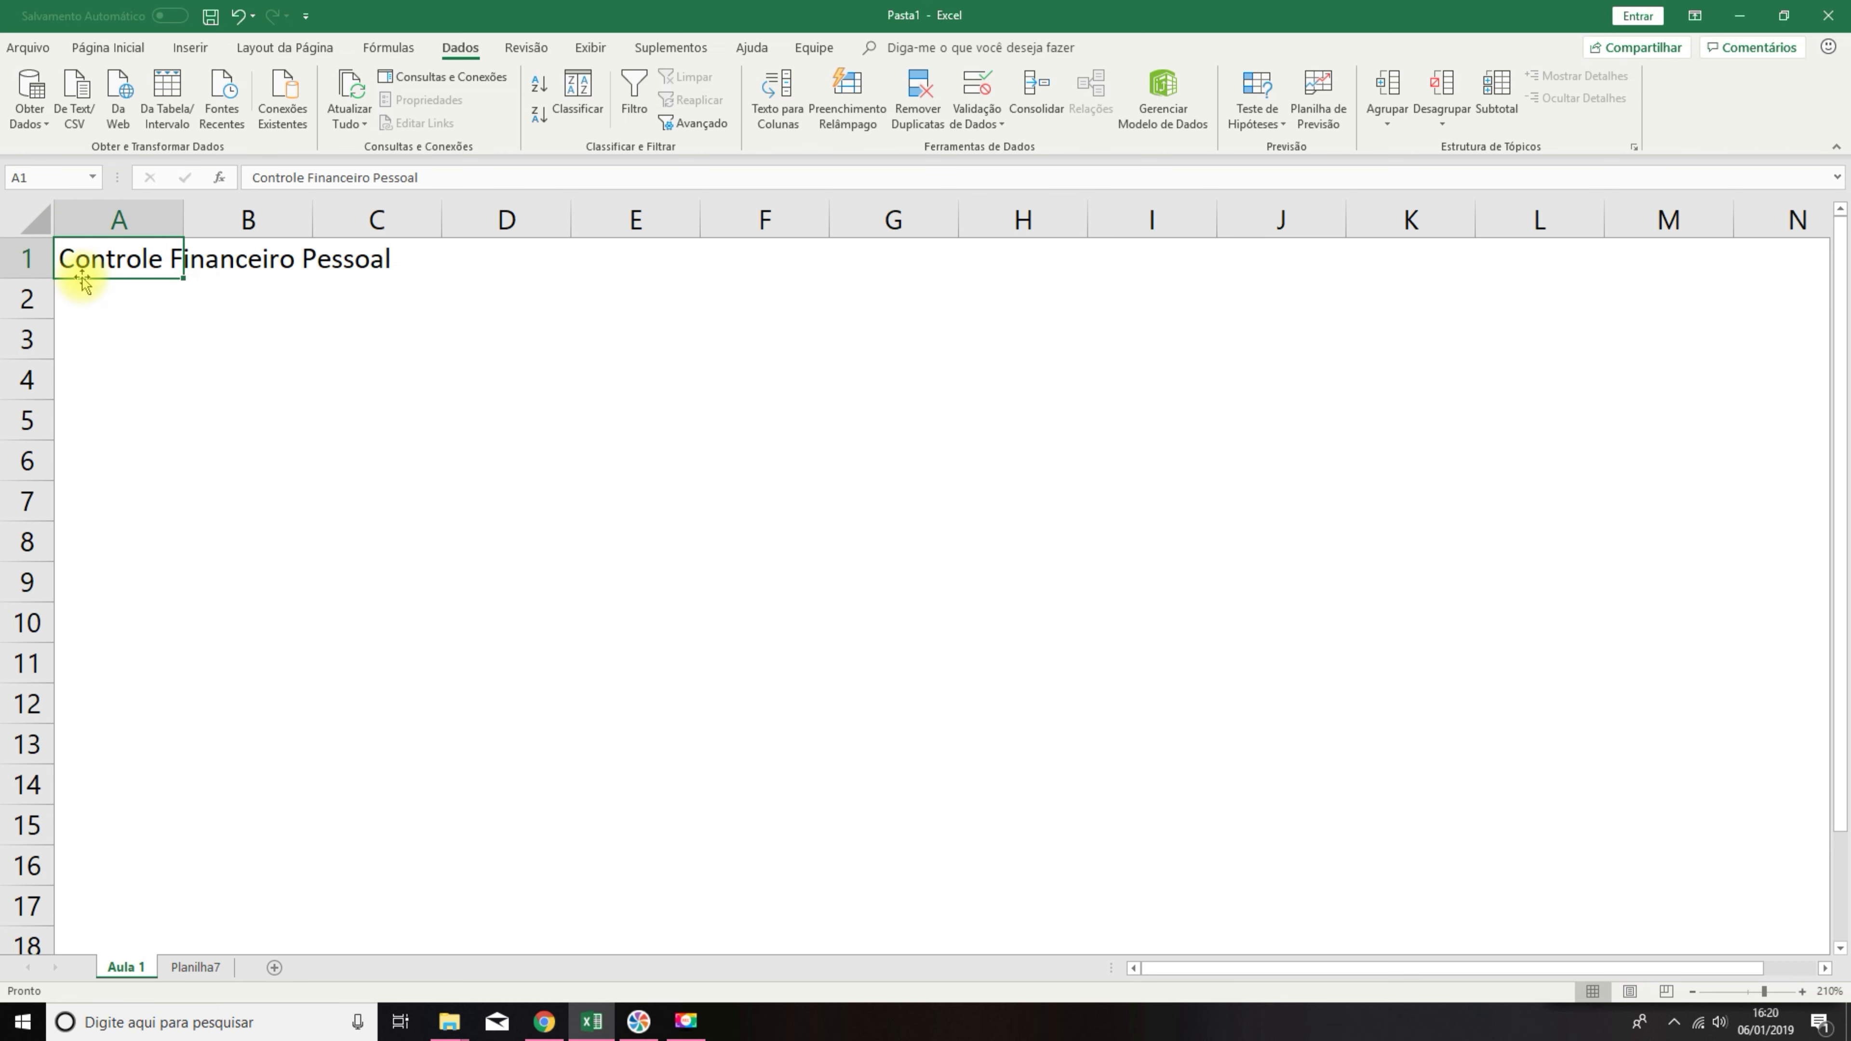
click(81, 245)
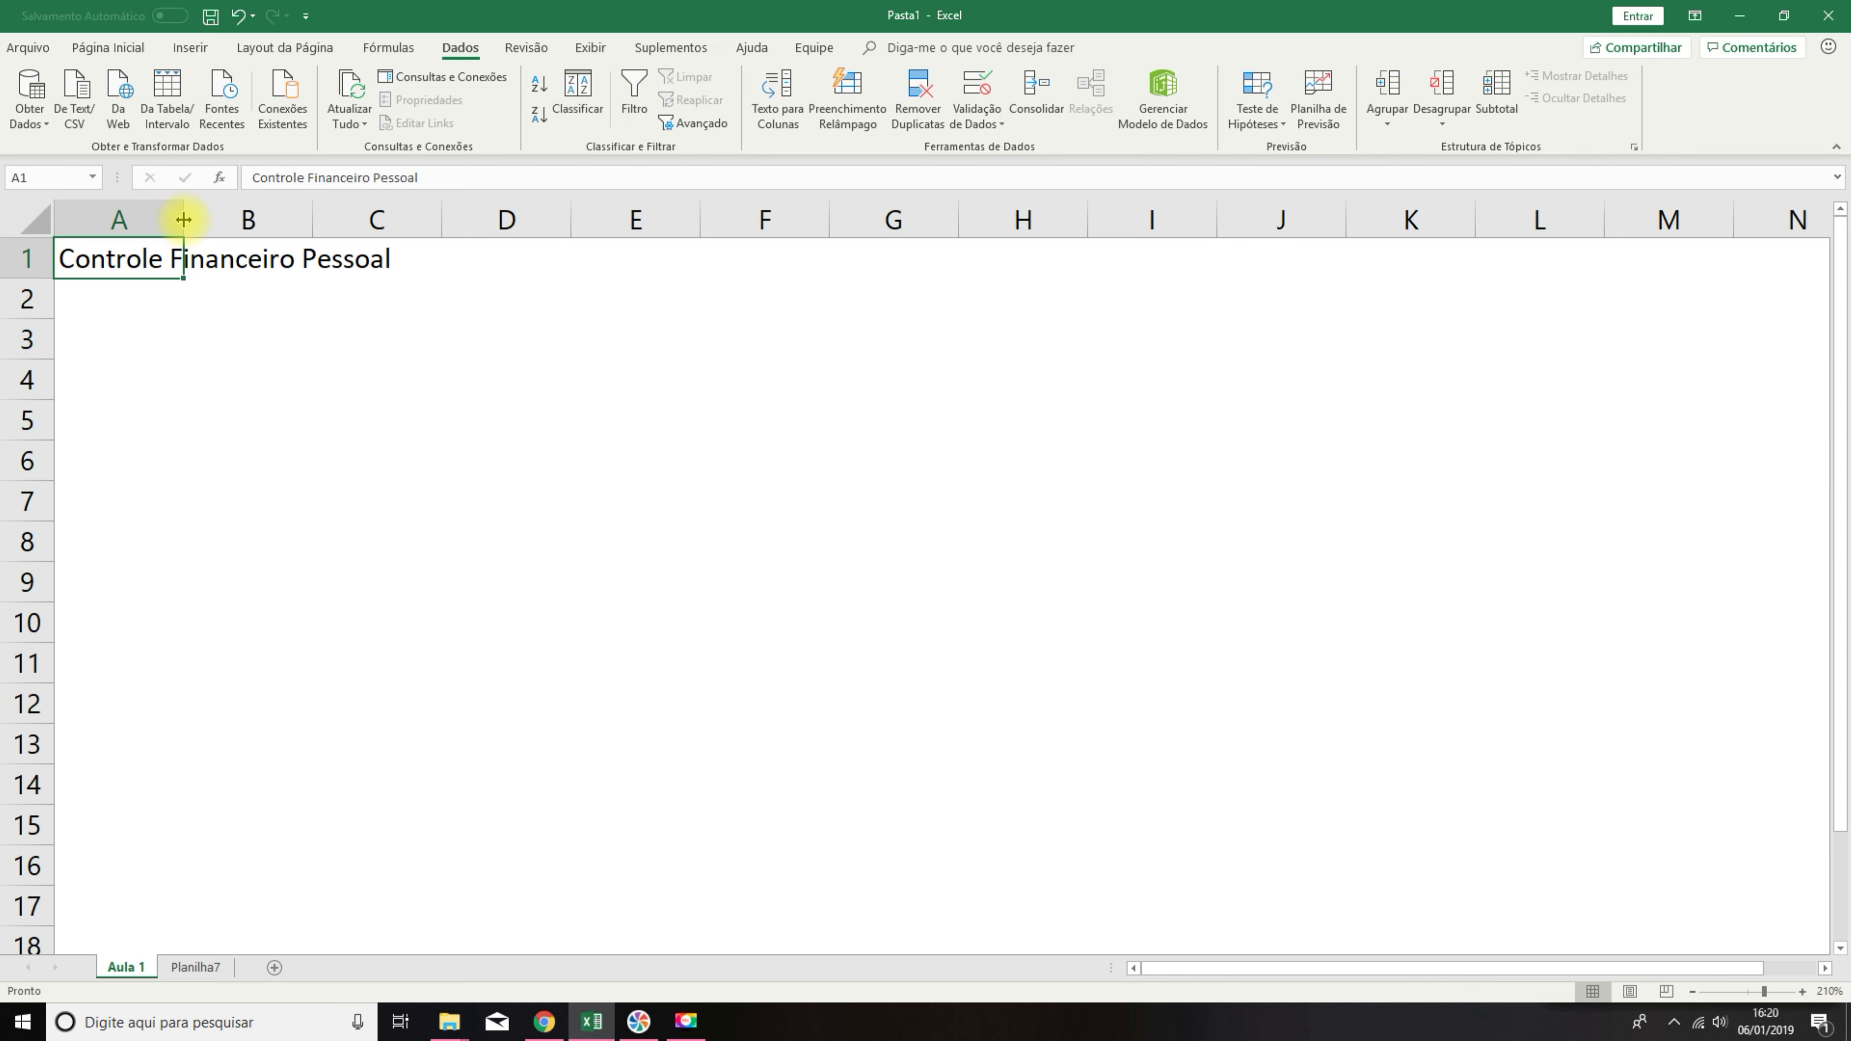
Widen column A until the title in A1 fits inside it, and undo the width change.
drag(183, 220, 400, 224)
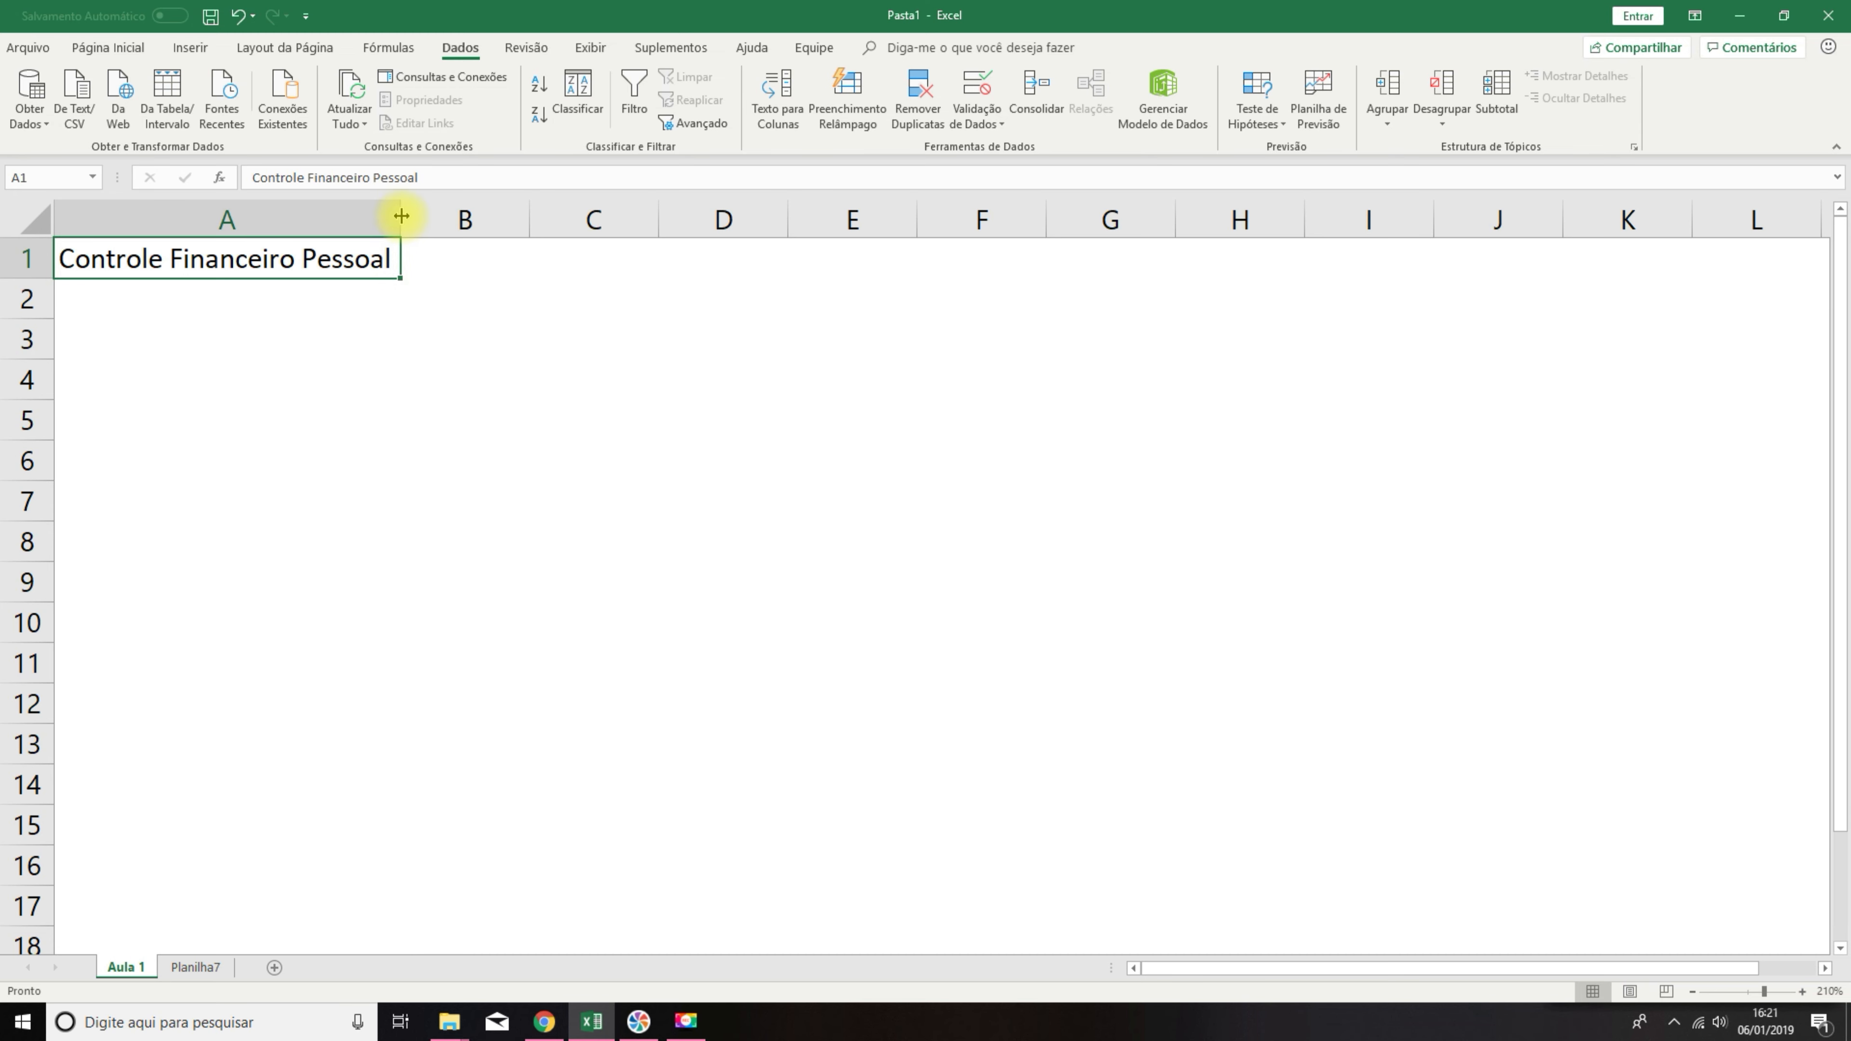
click(238, 16)
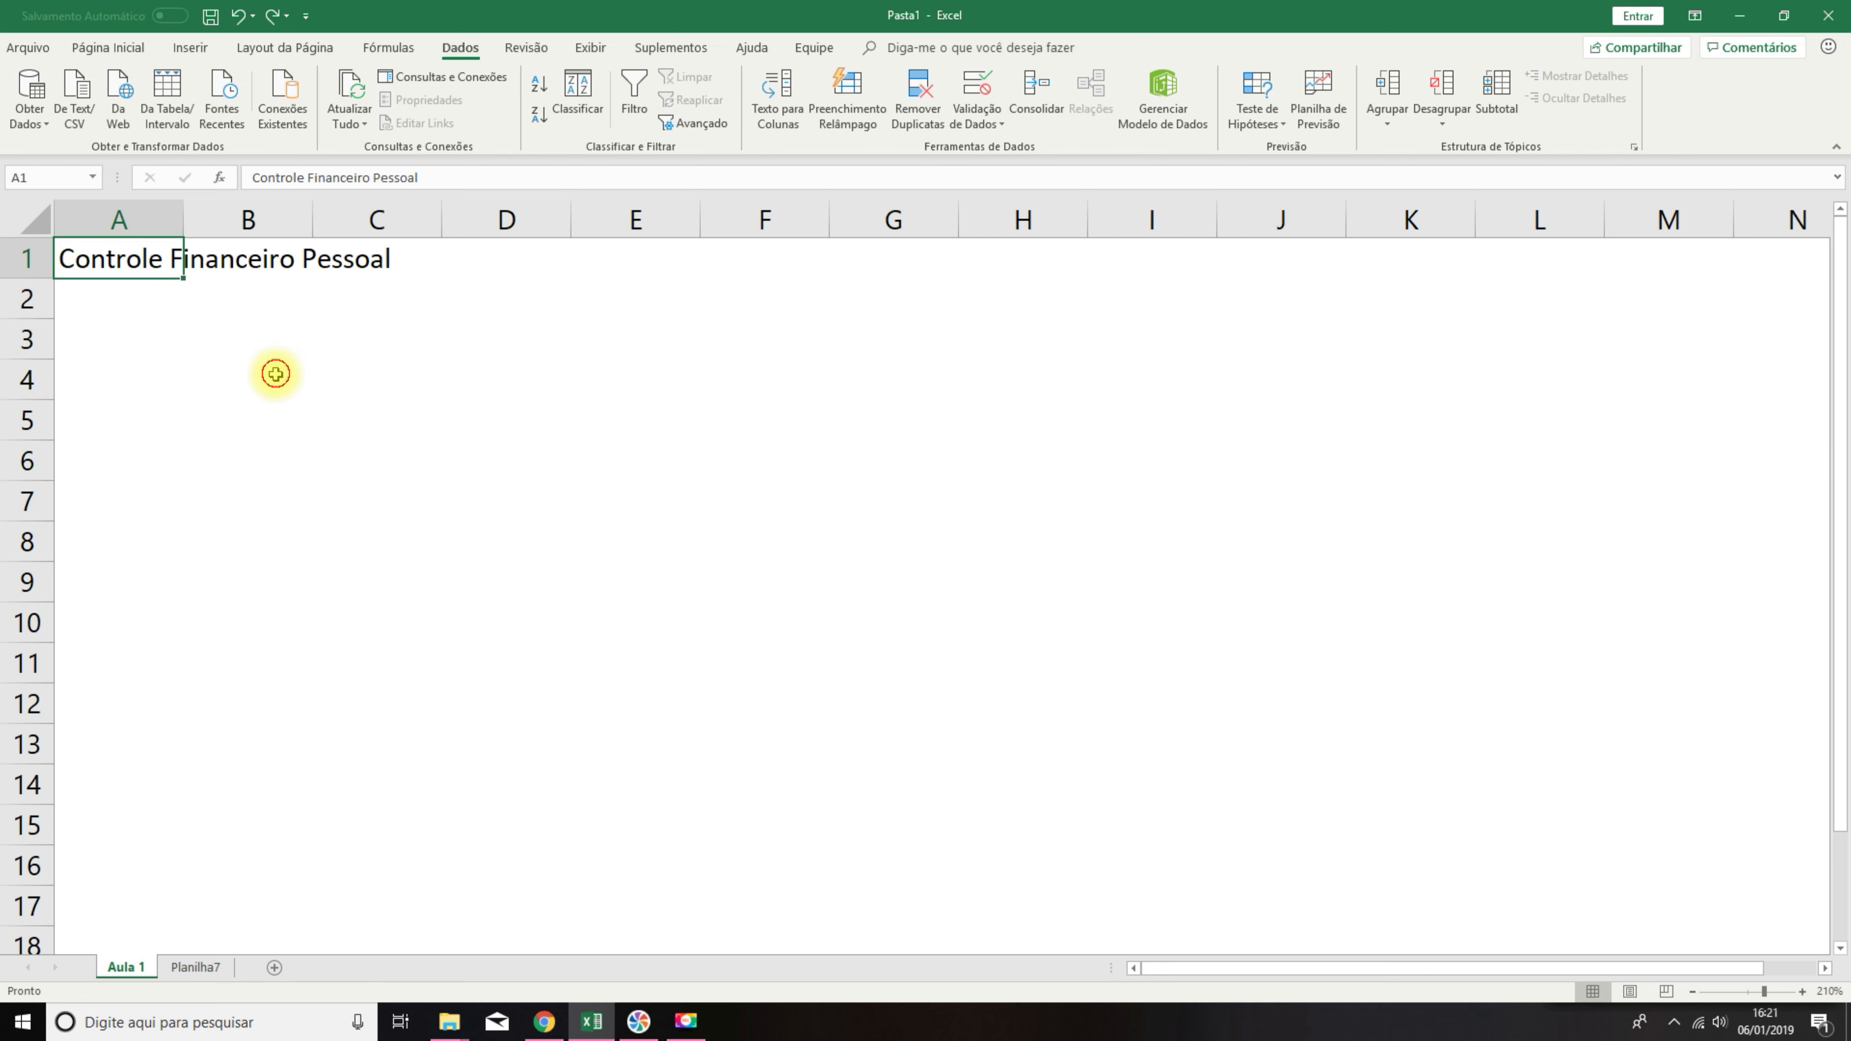
click(275, 373)
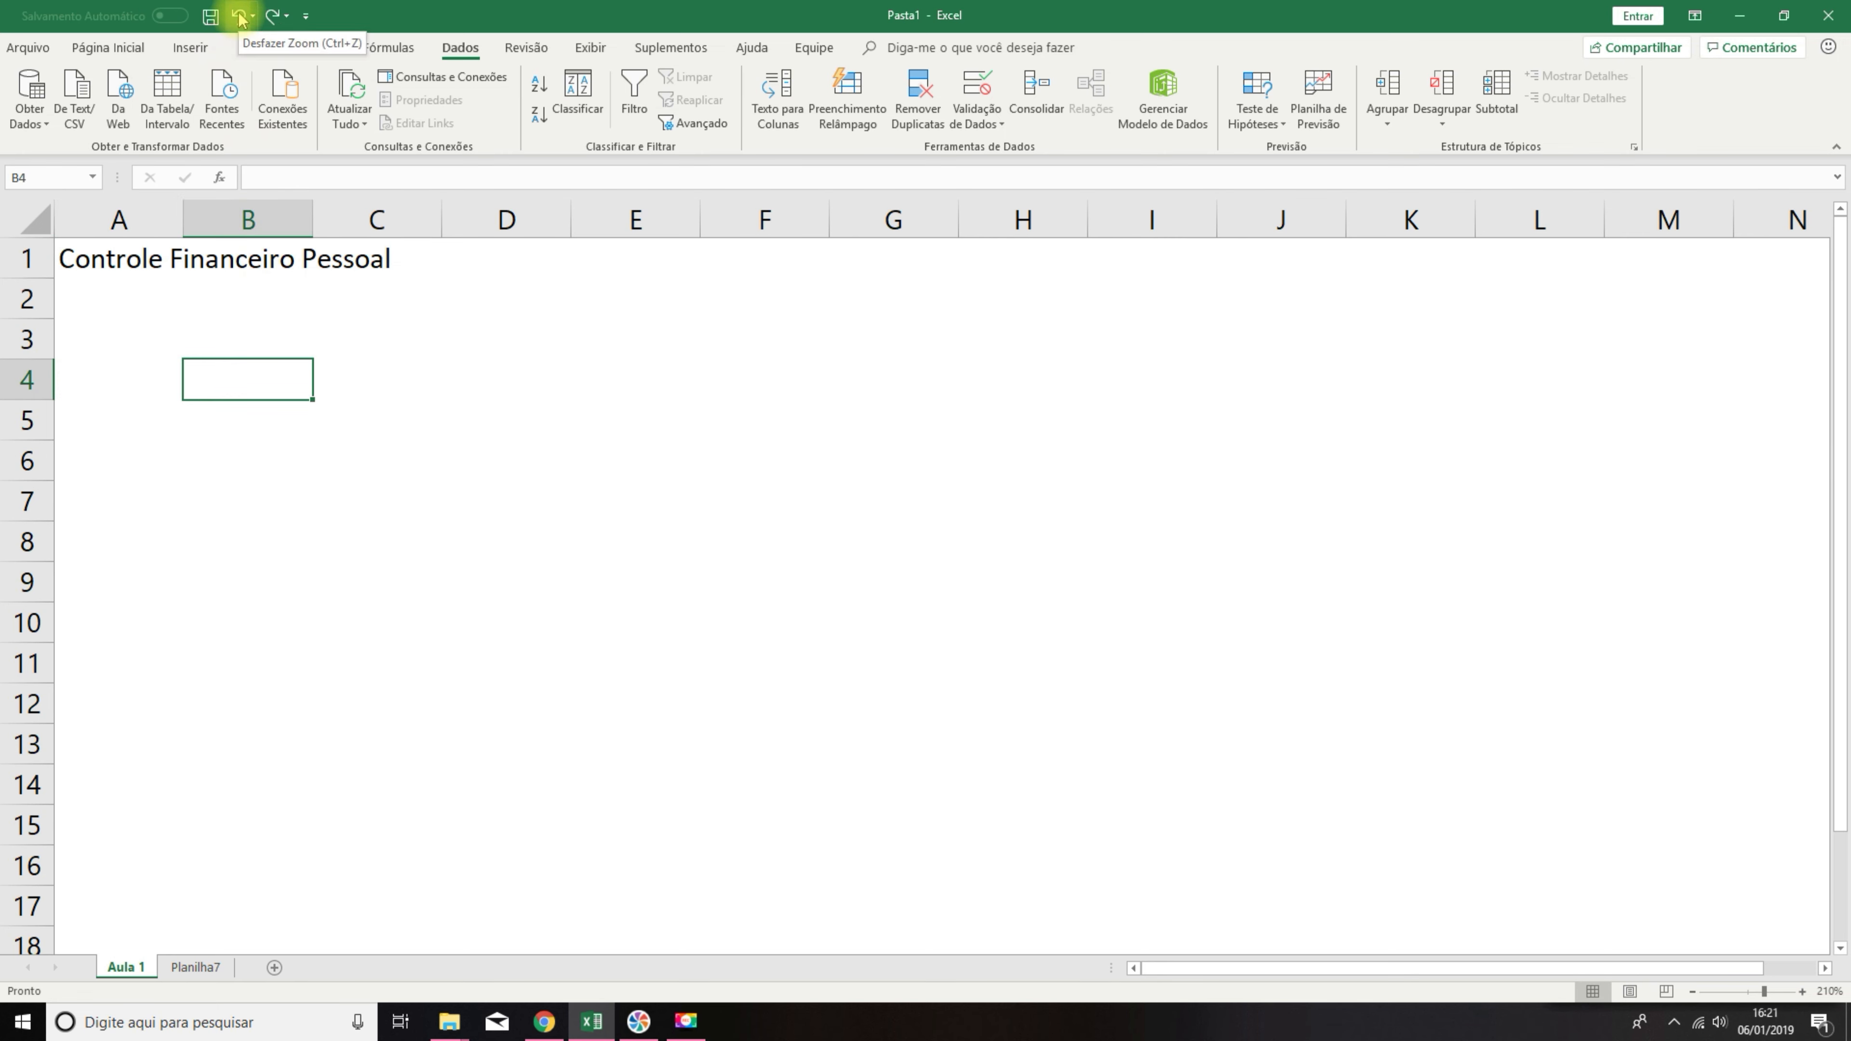
click(161, 341)
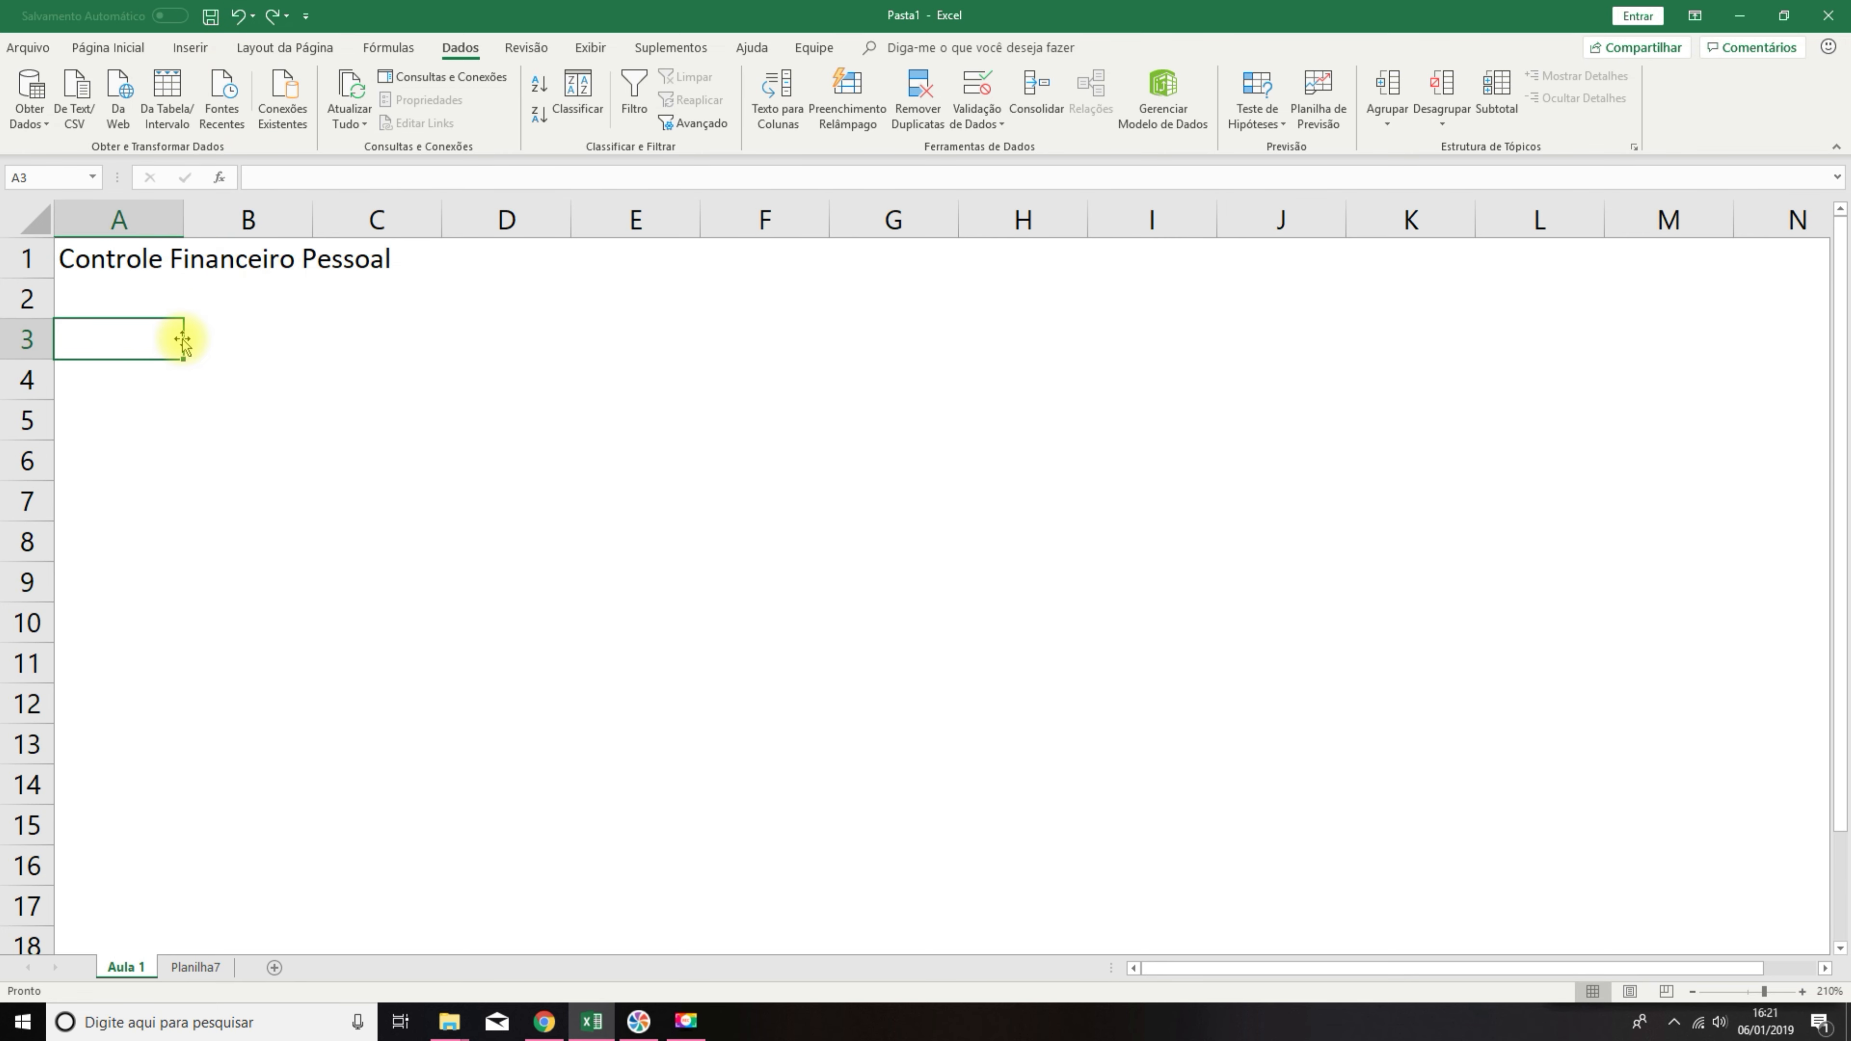
Auto-fit the width of column A to the title in cell A1.
double_click(184, 221)
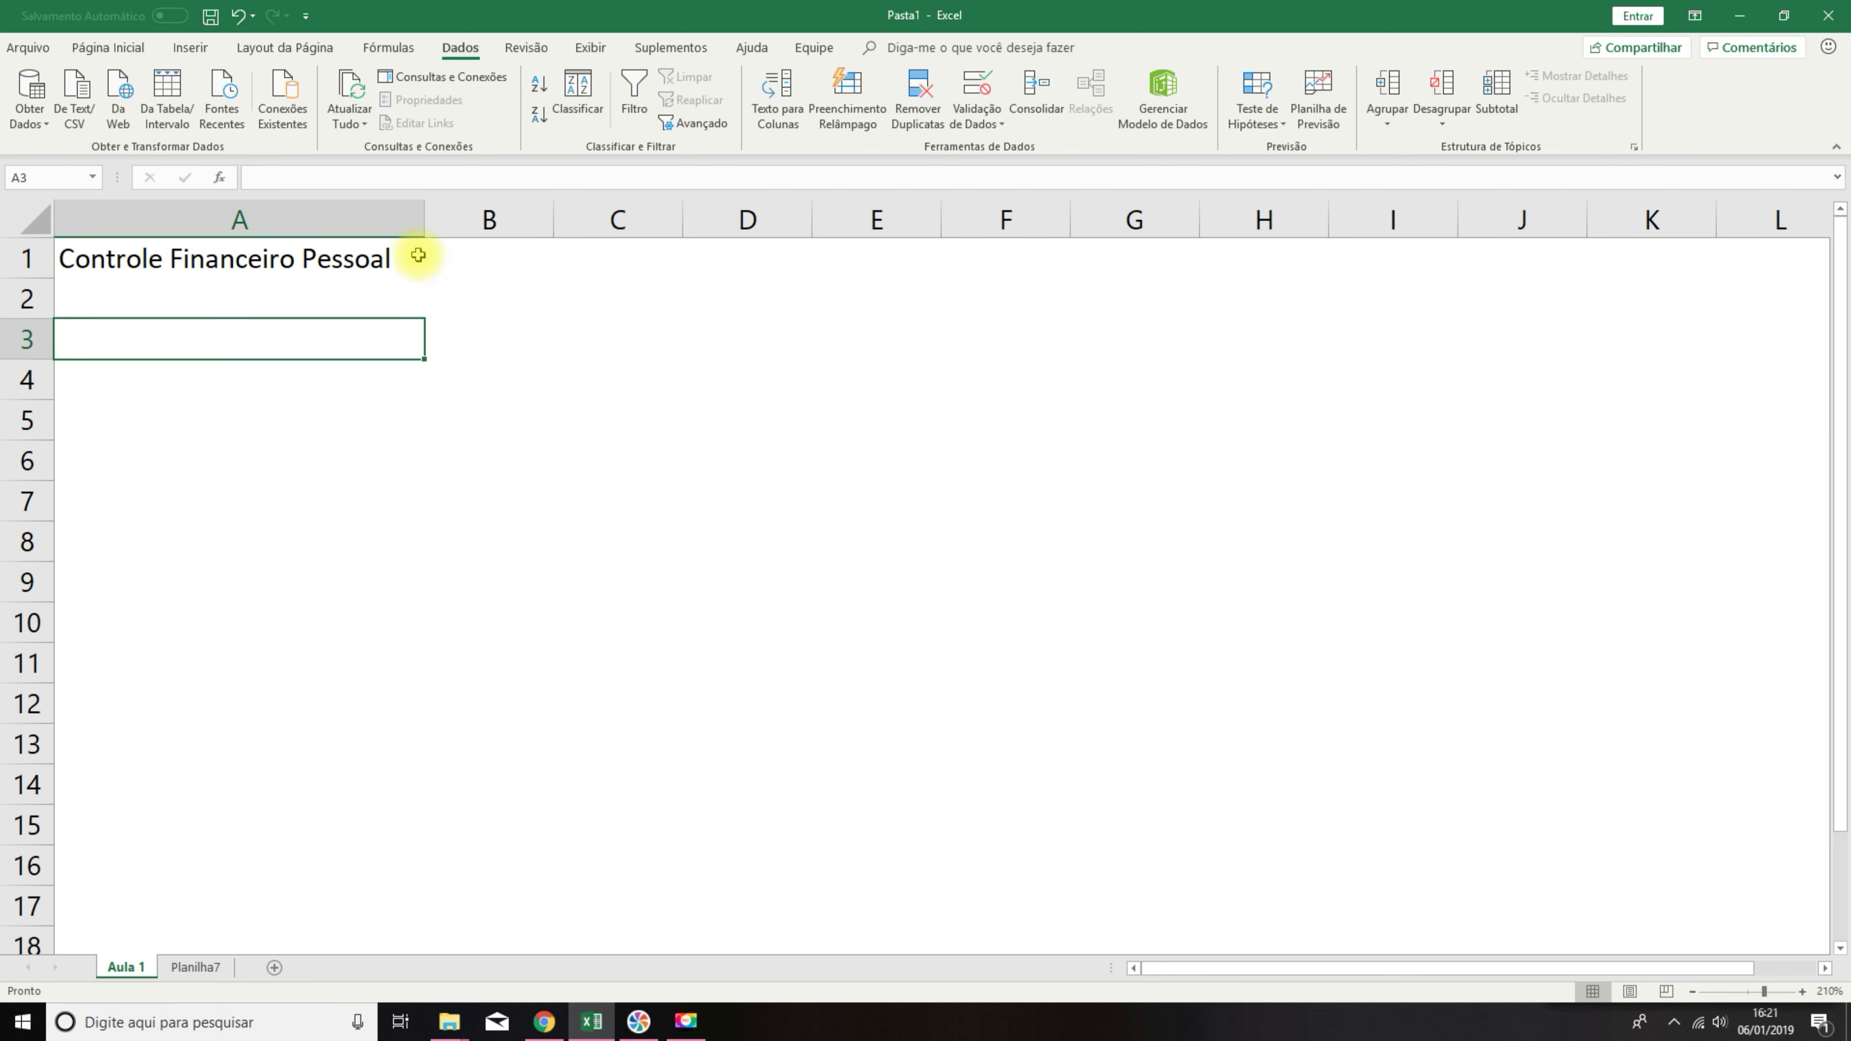
click(245, 263)
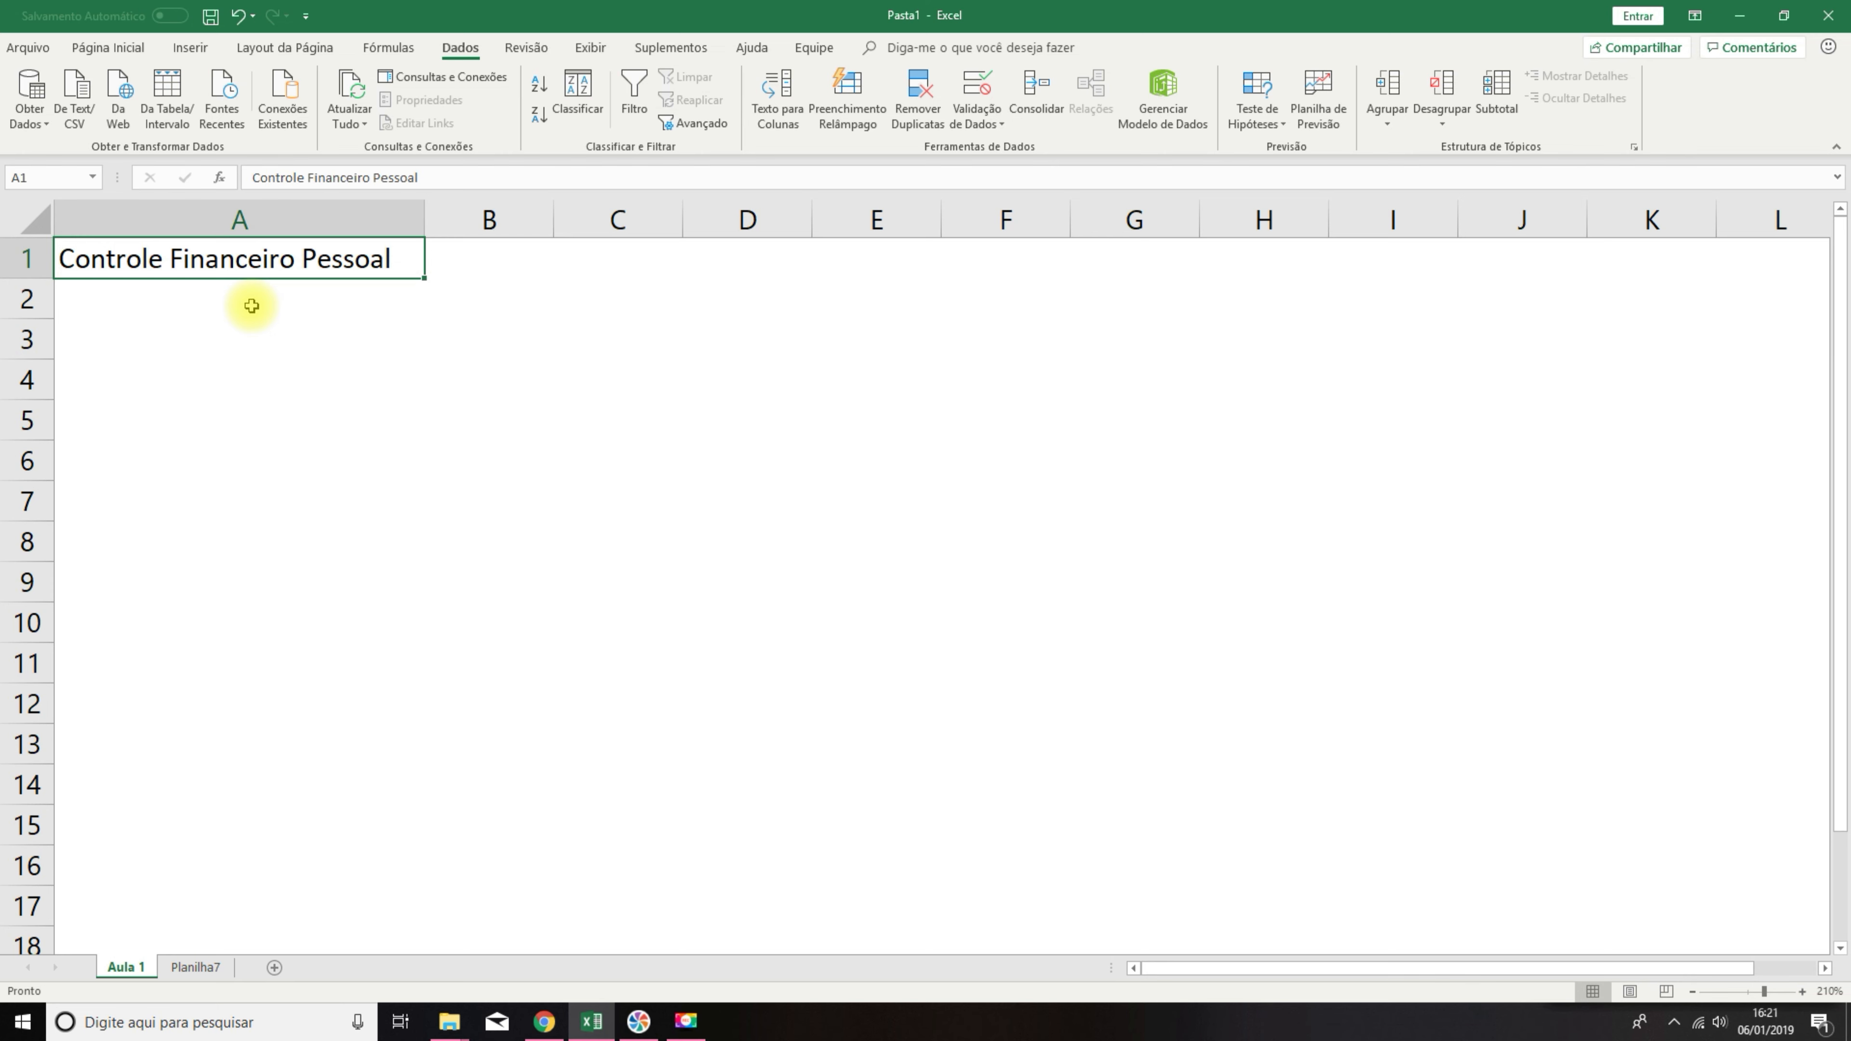
Enter the headings "Despesas" in A2 and "Valor da Despesa" in B2, and auto-fit column B's width.
click(219, 299)
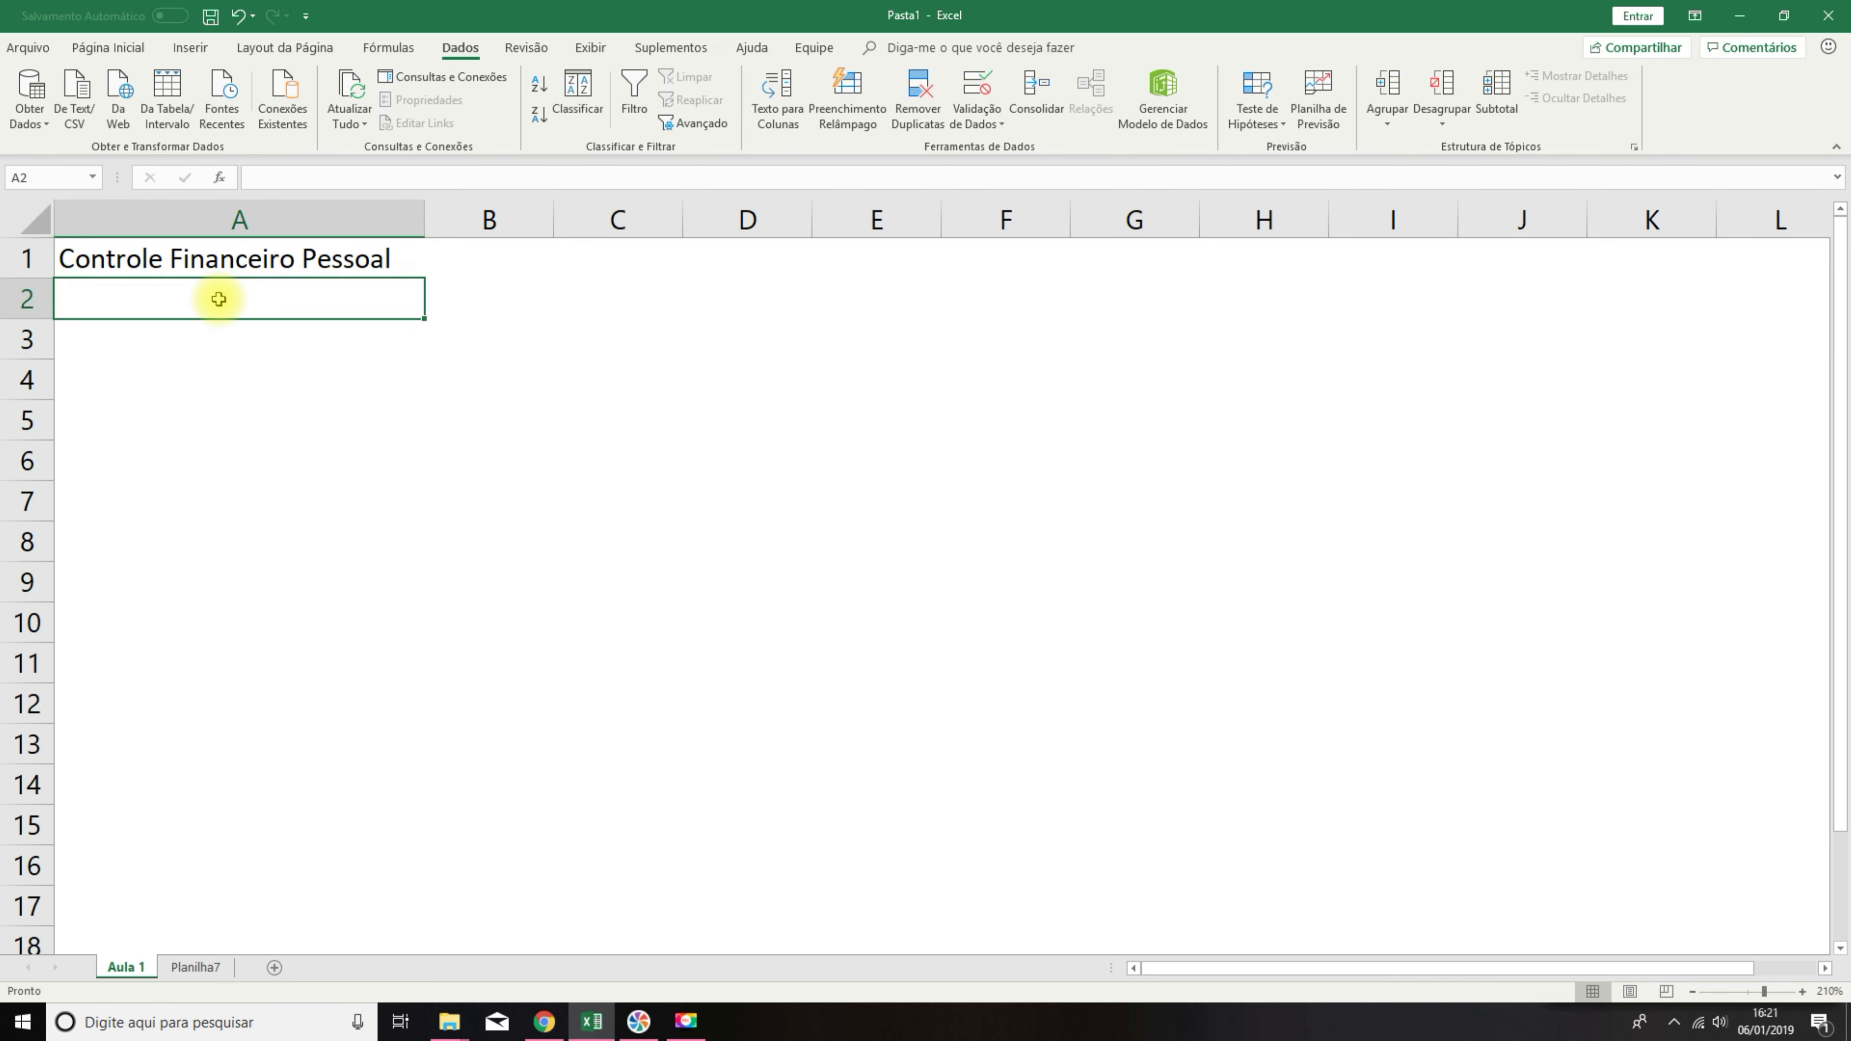
text(Des)
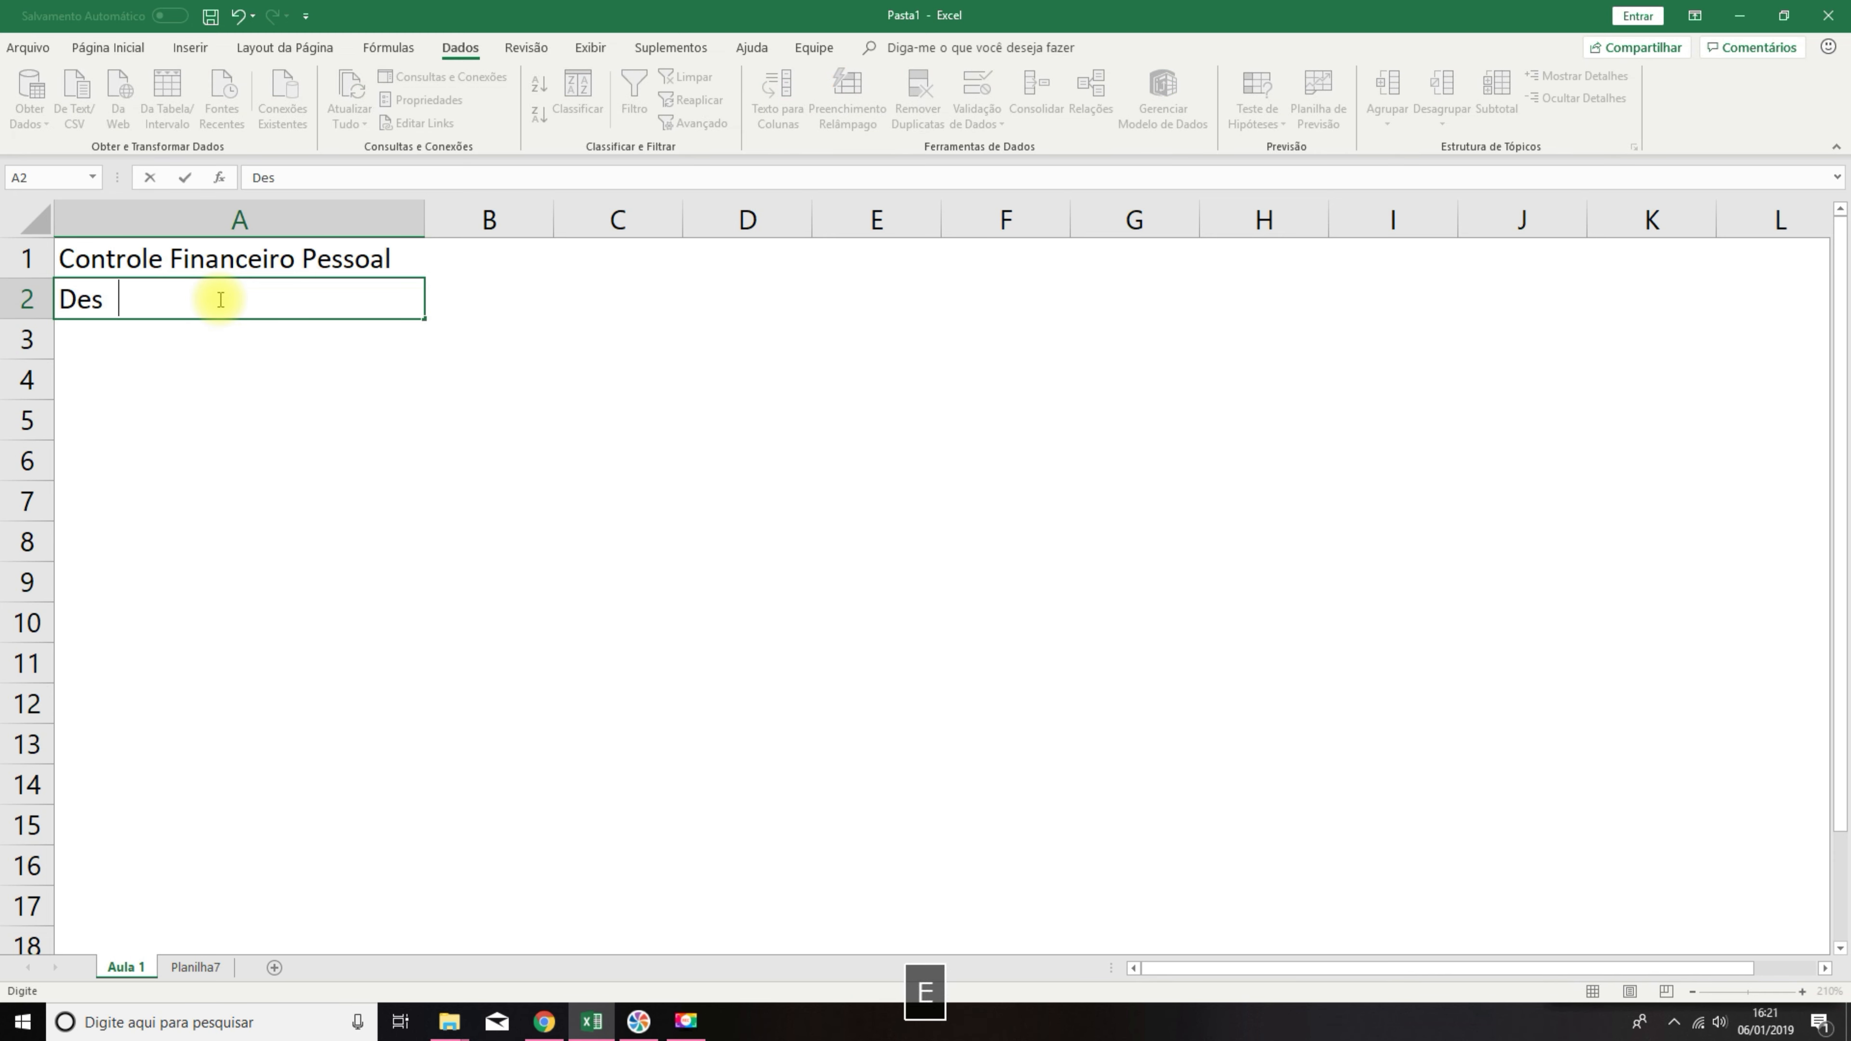
text(pesas)
key(Return)
key(Up)
key(Right)
text(Valor)
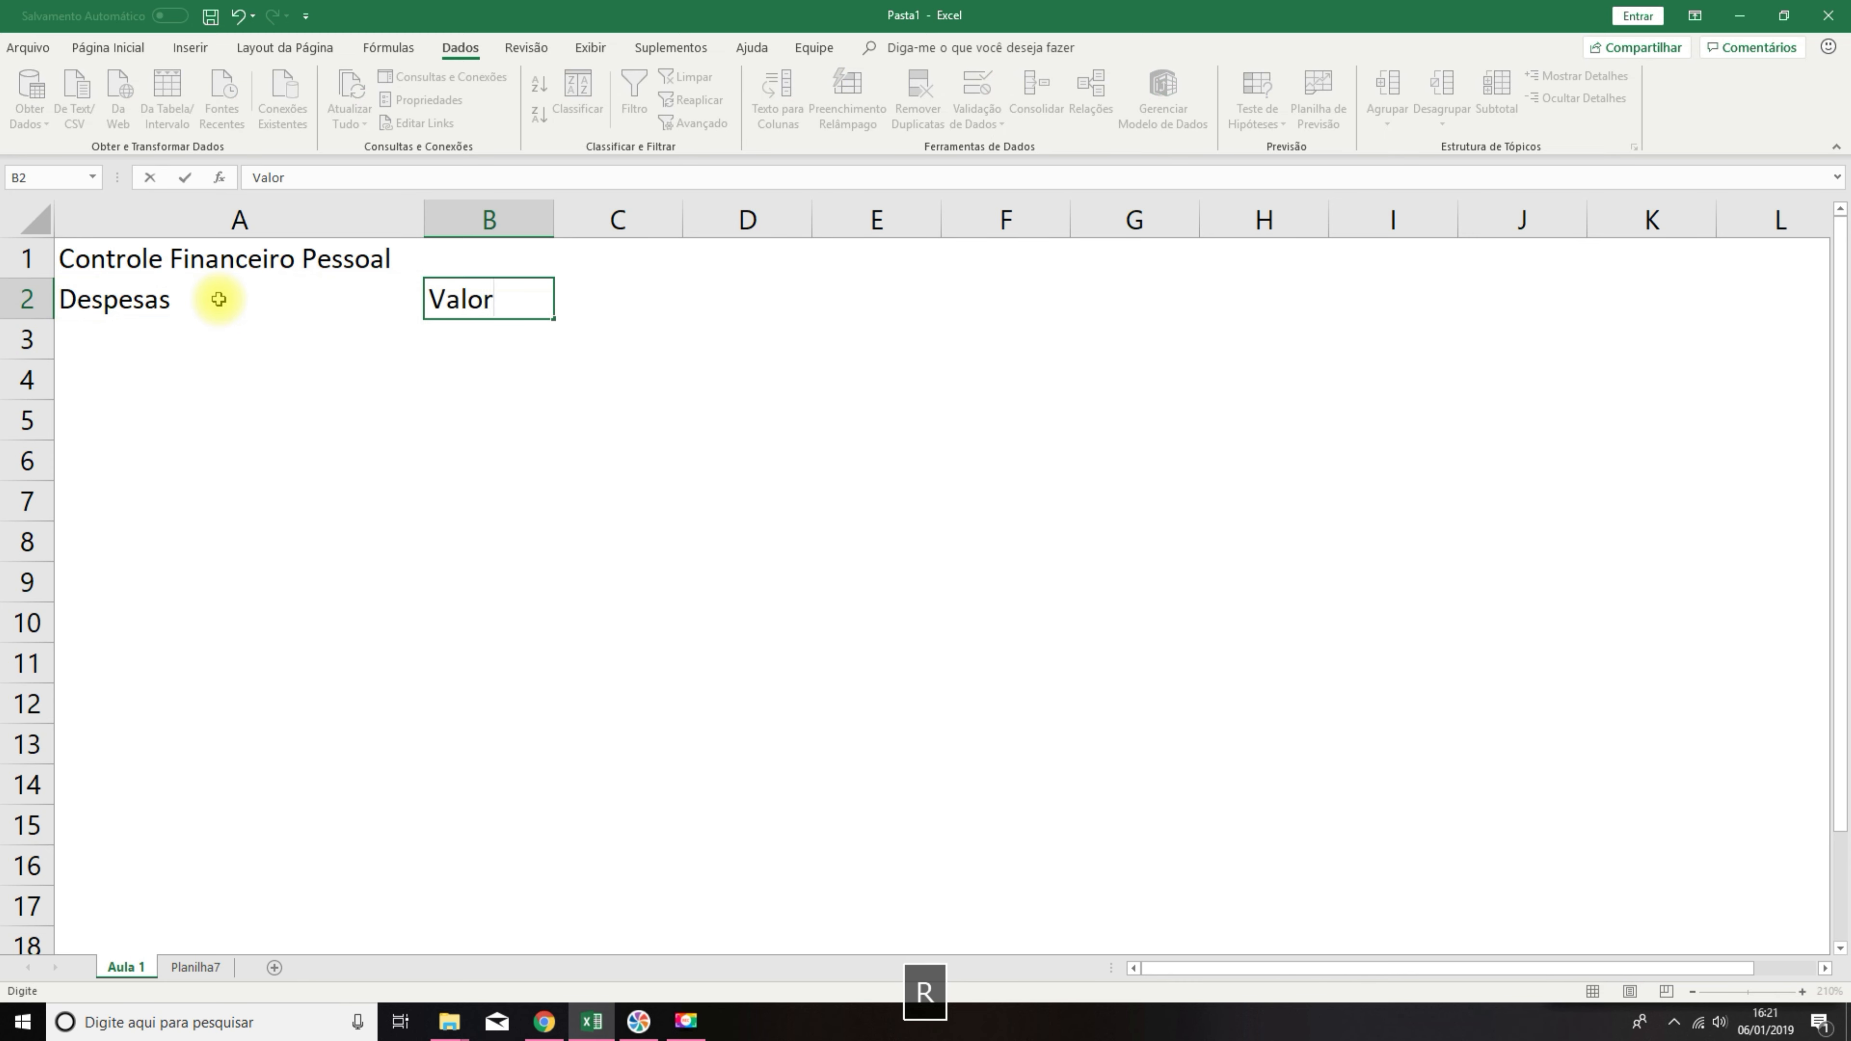
text( da Despesa)
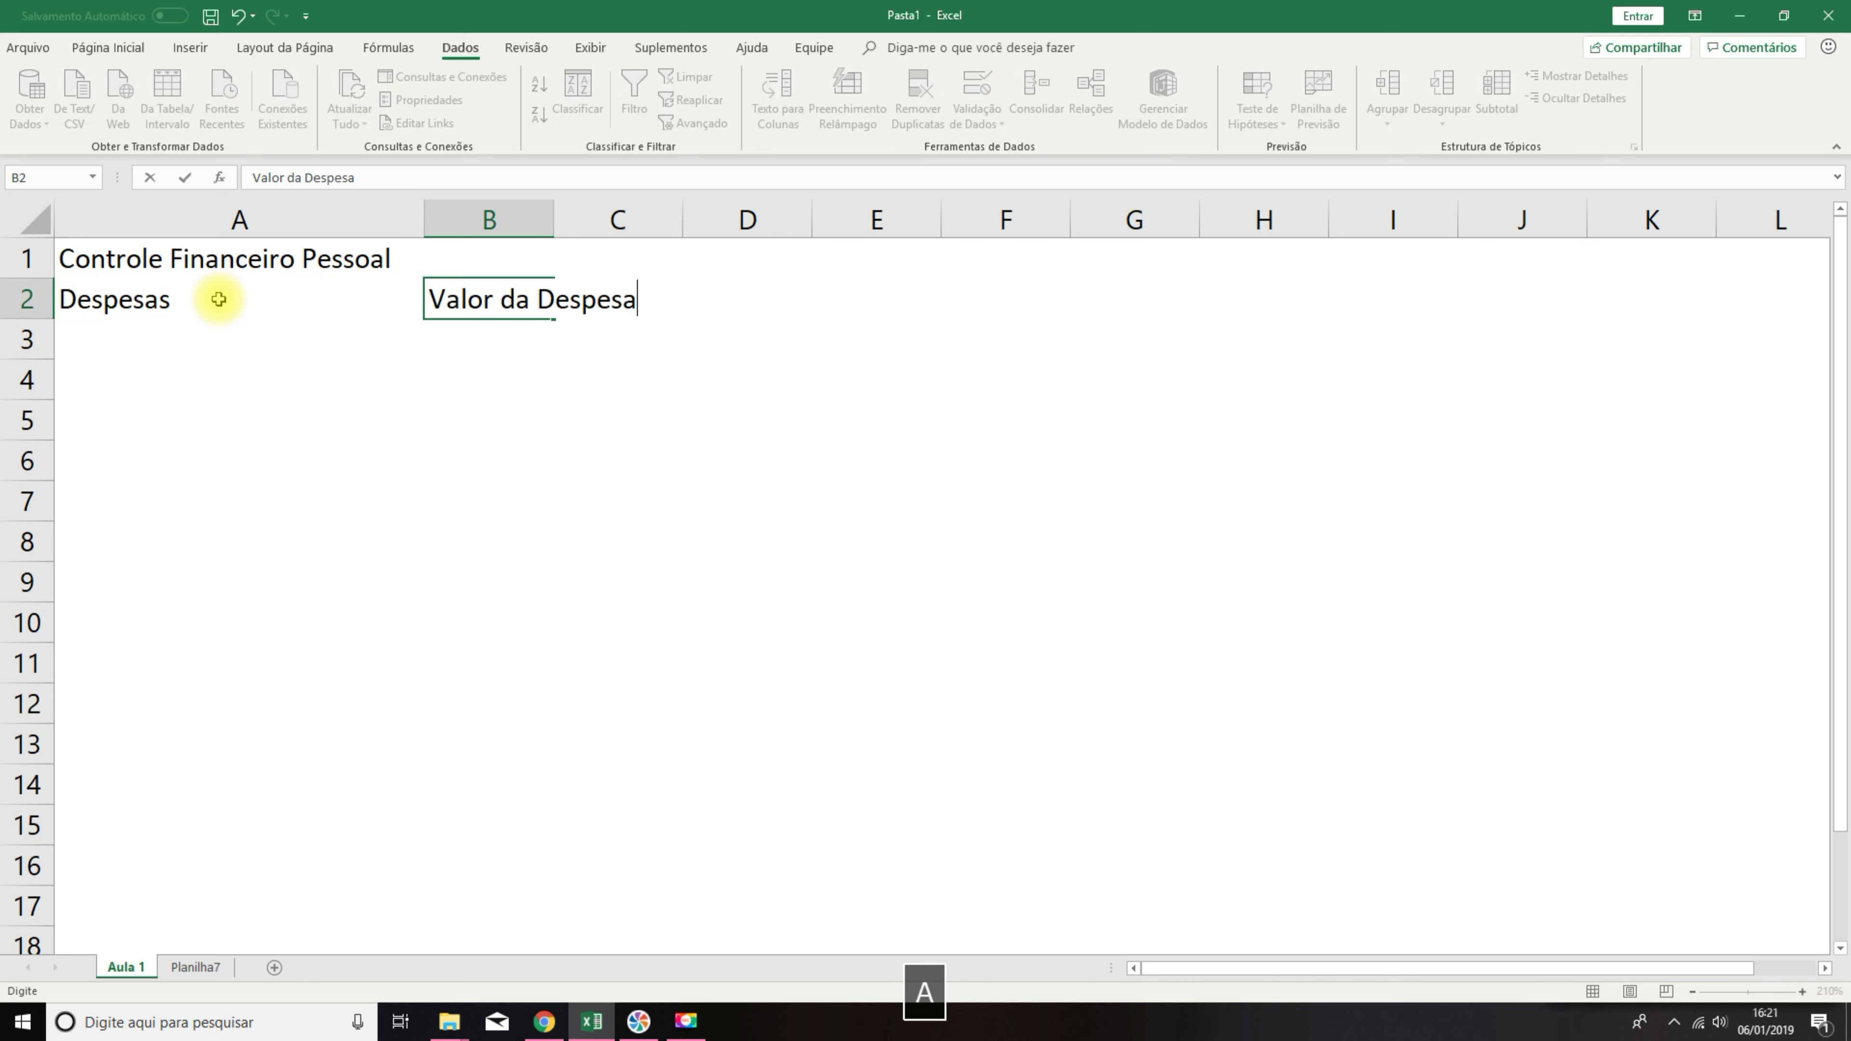
key(Return)
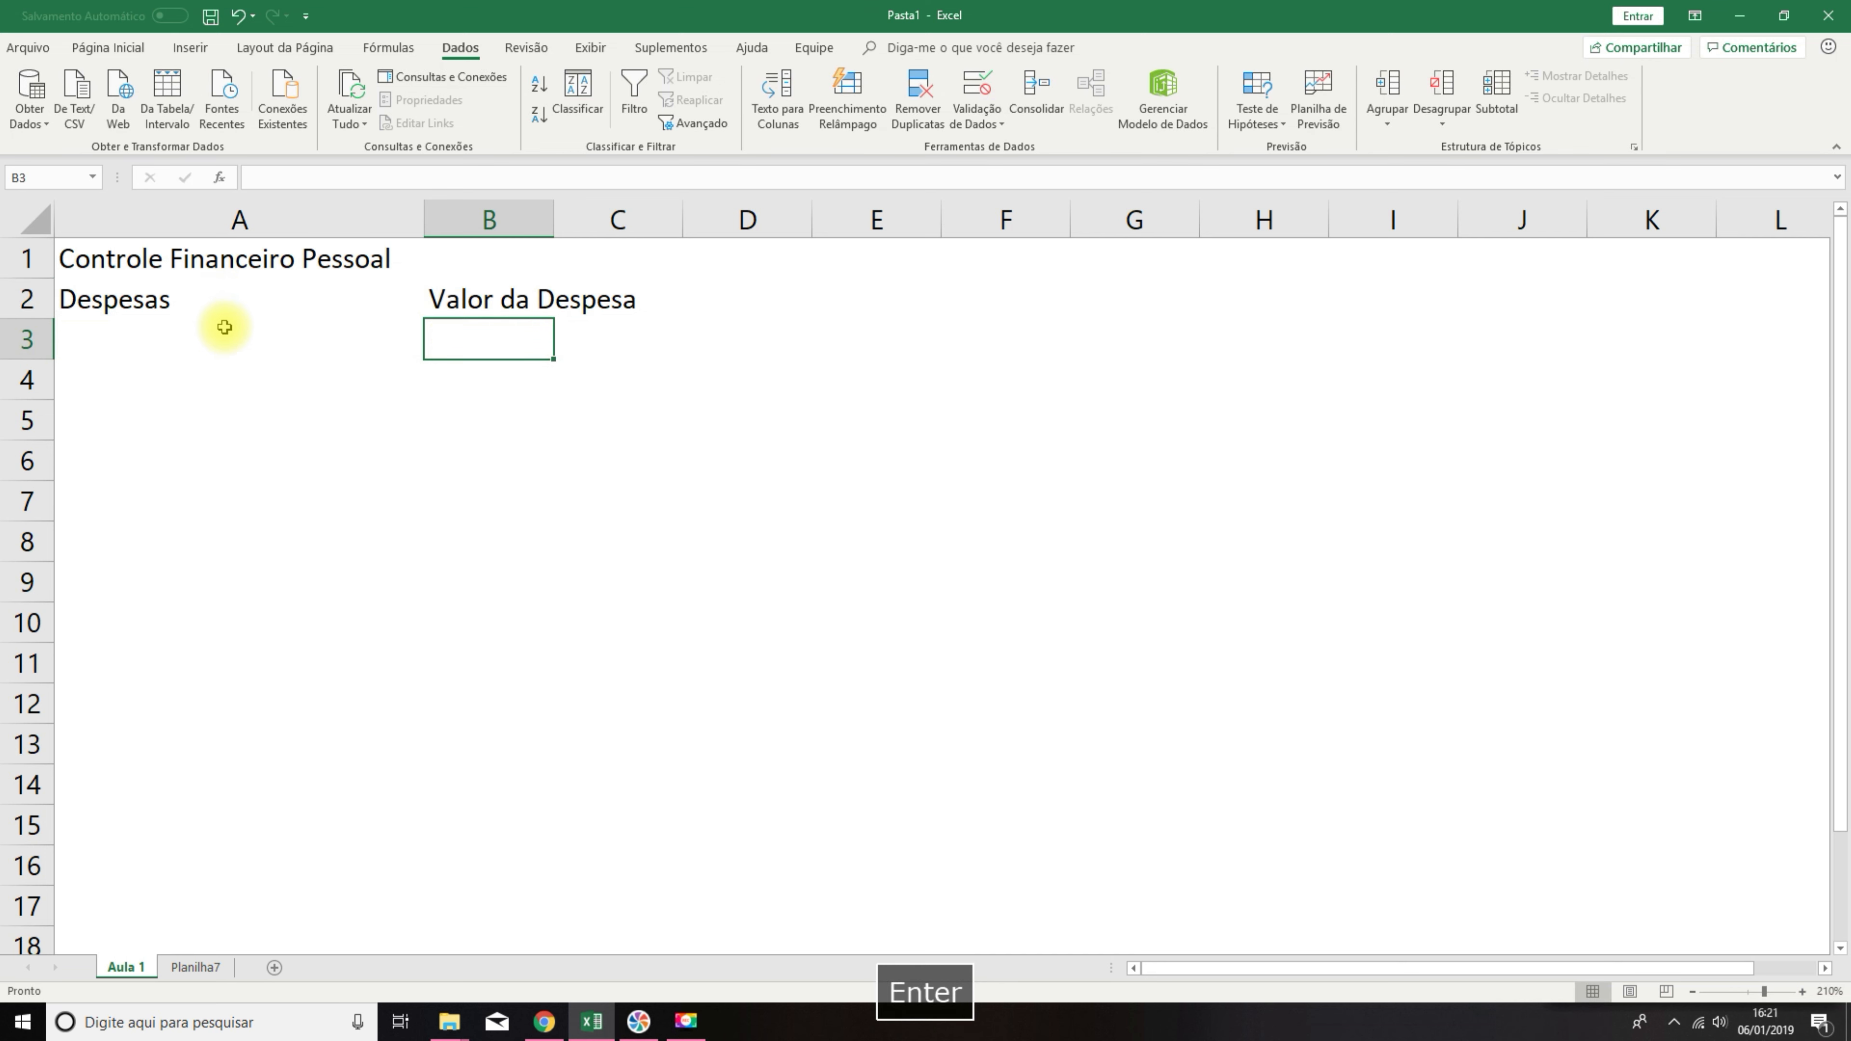
double_click(560, 224)
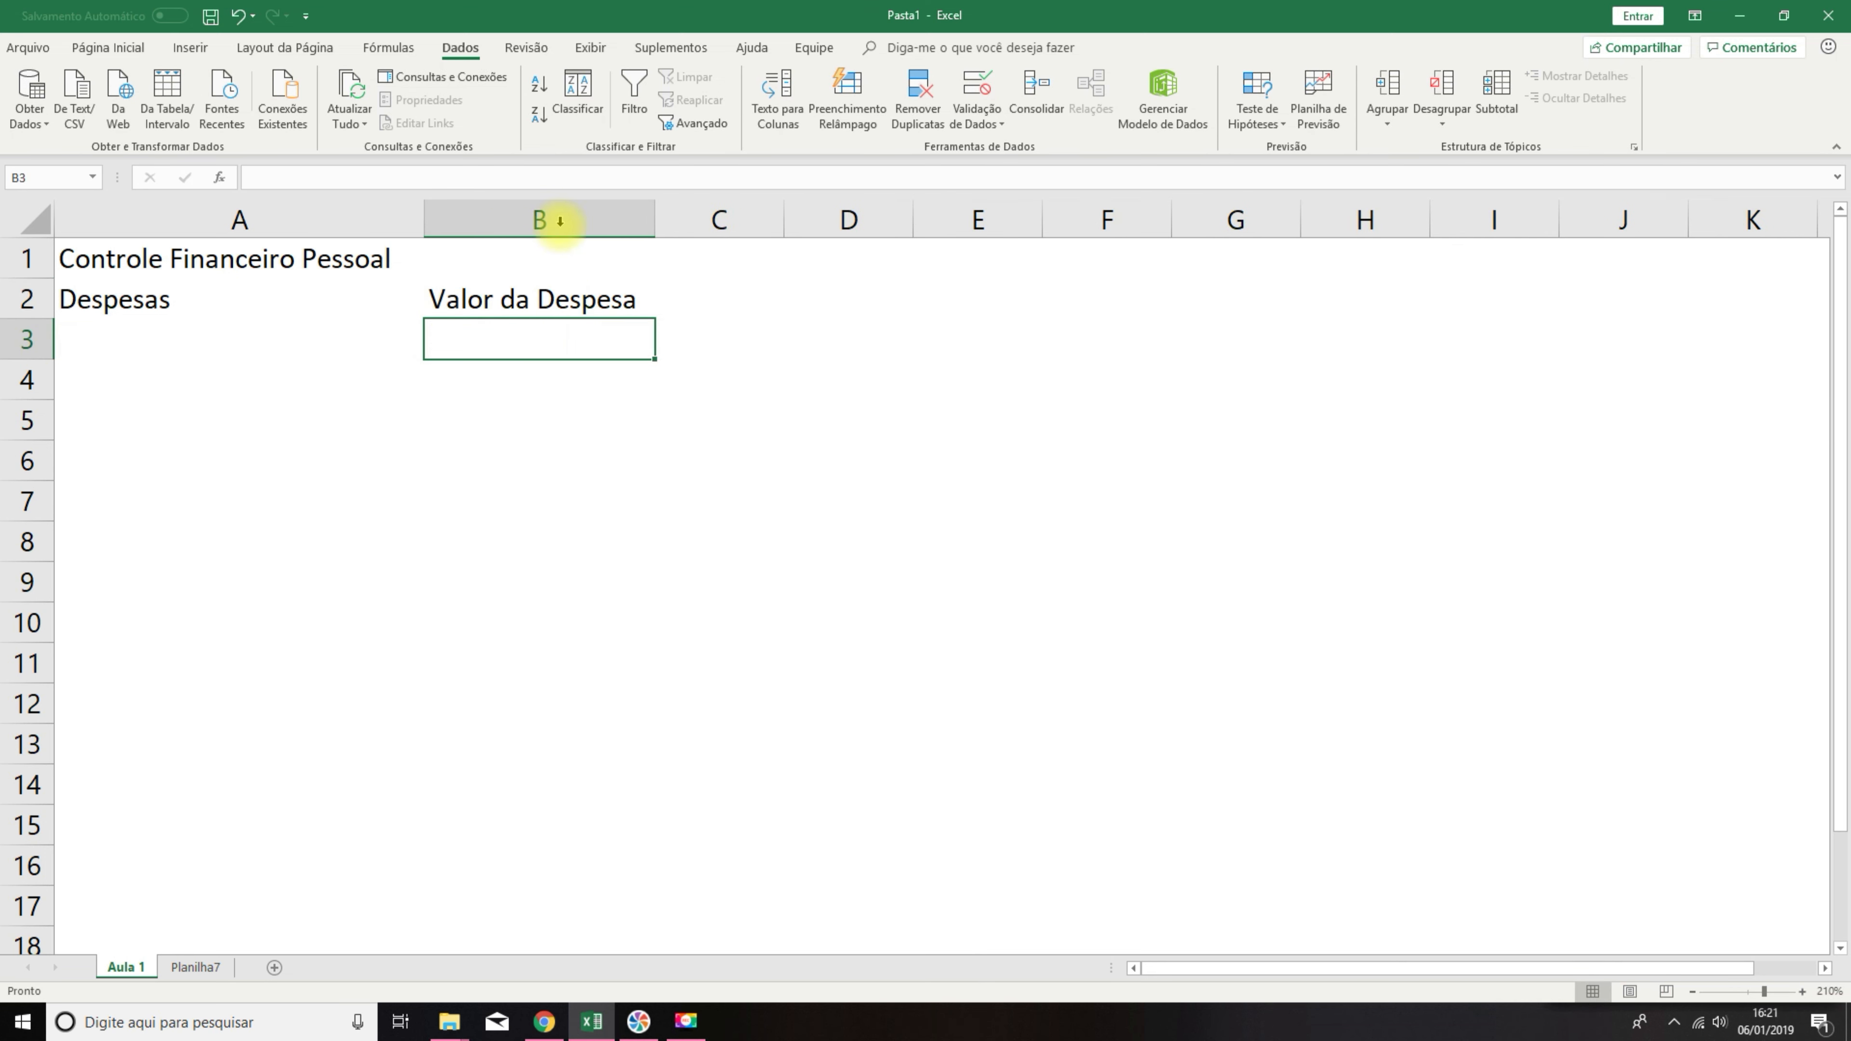
Check the headings in A2 and B2, and compare the Aula 1 worksheet with Planilha7.
click(534, 300)
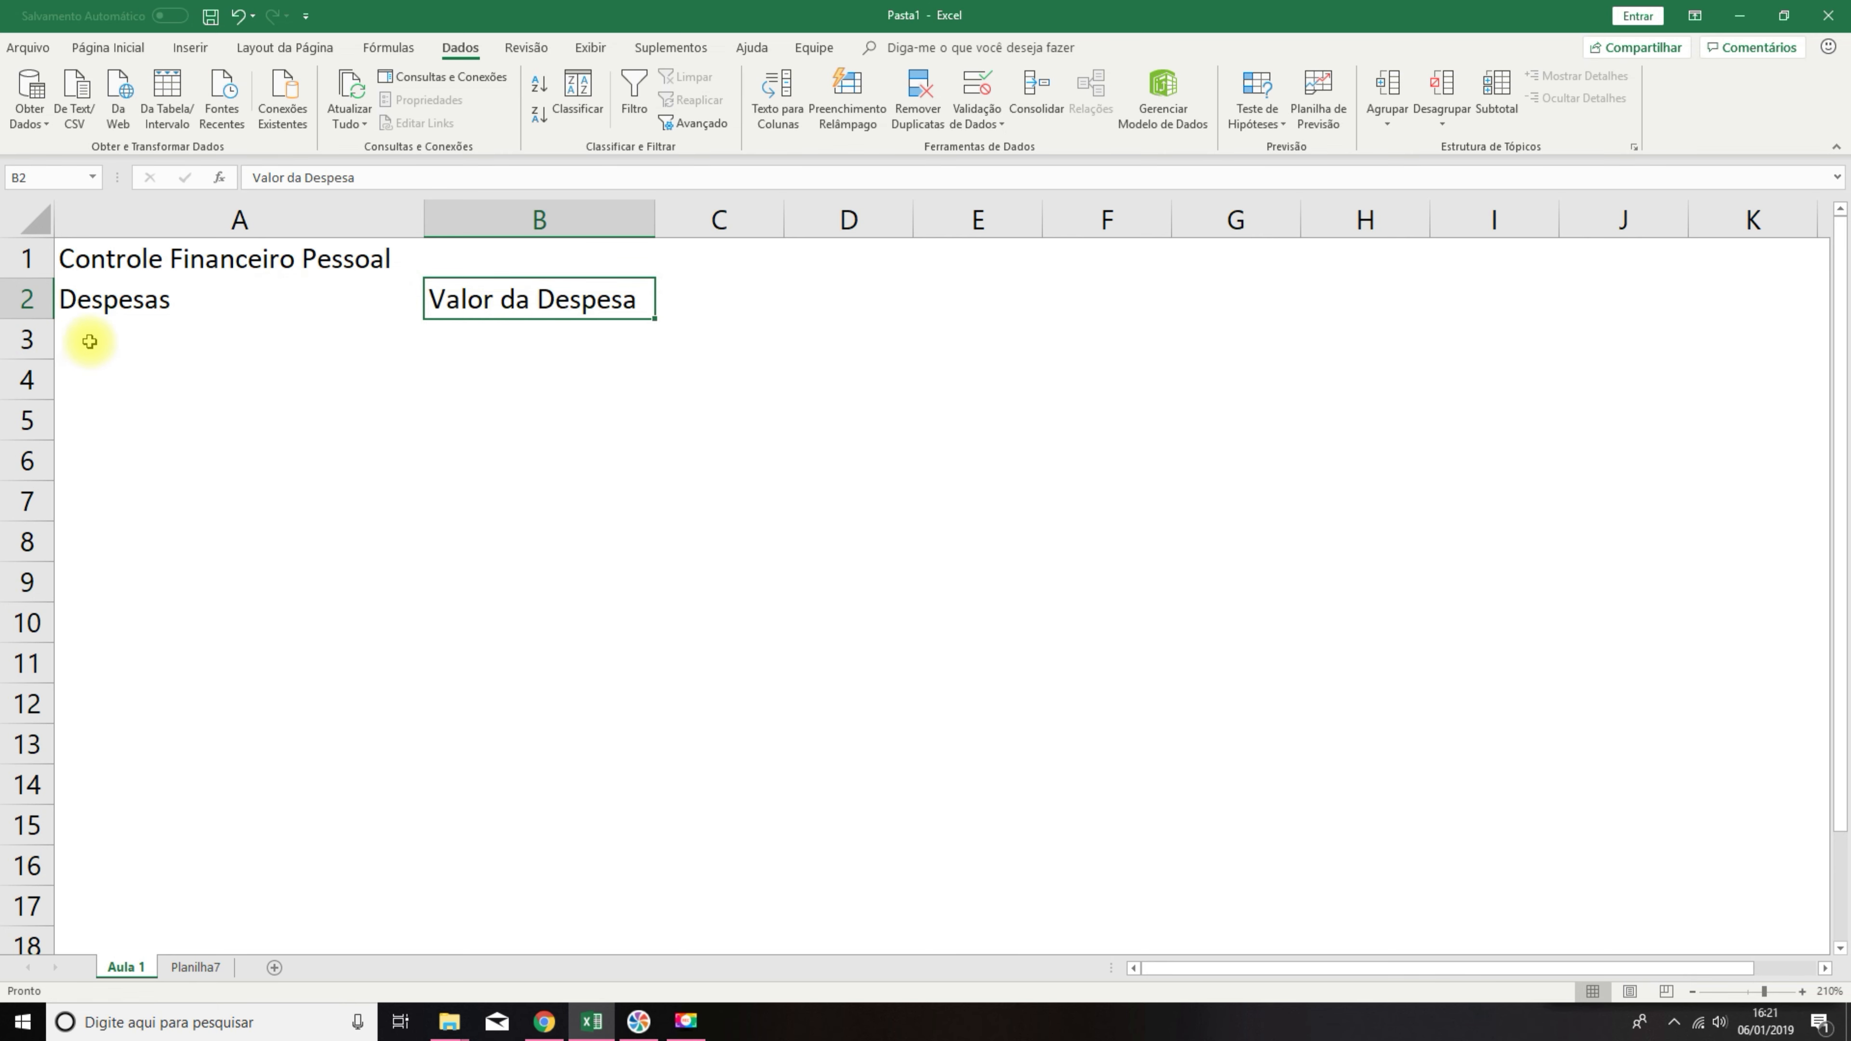
click(174, 301)
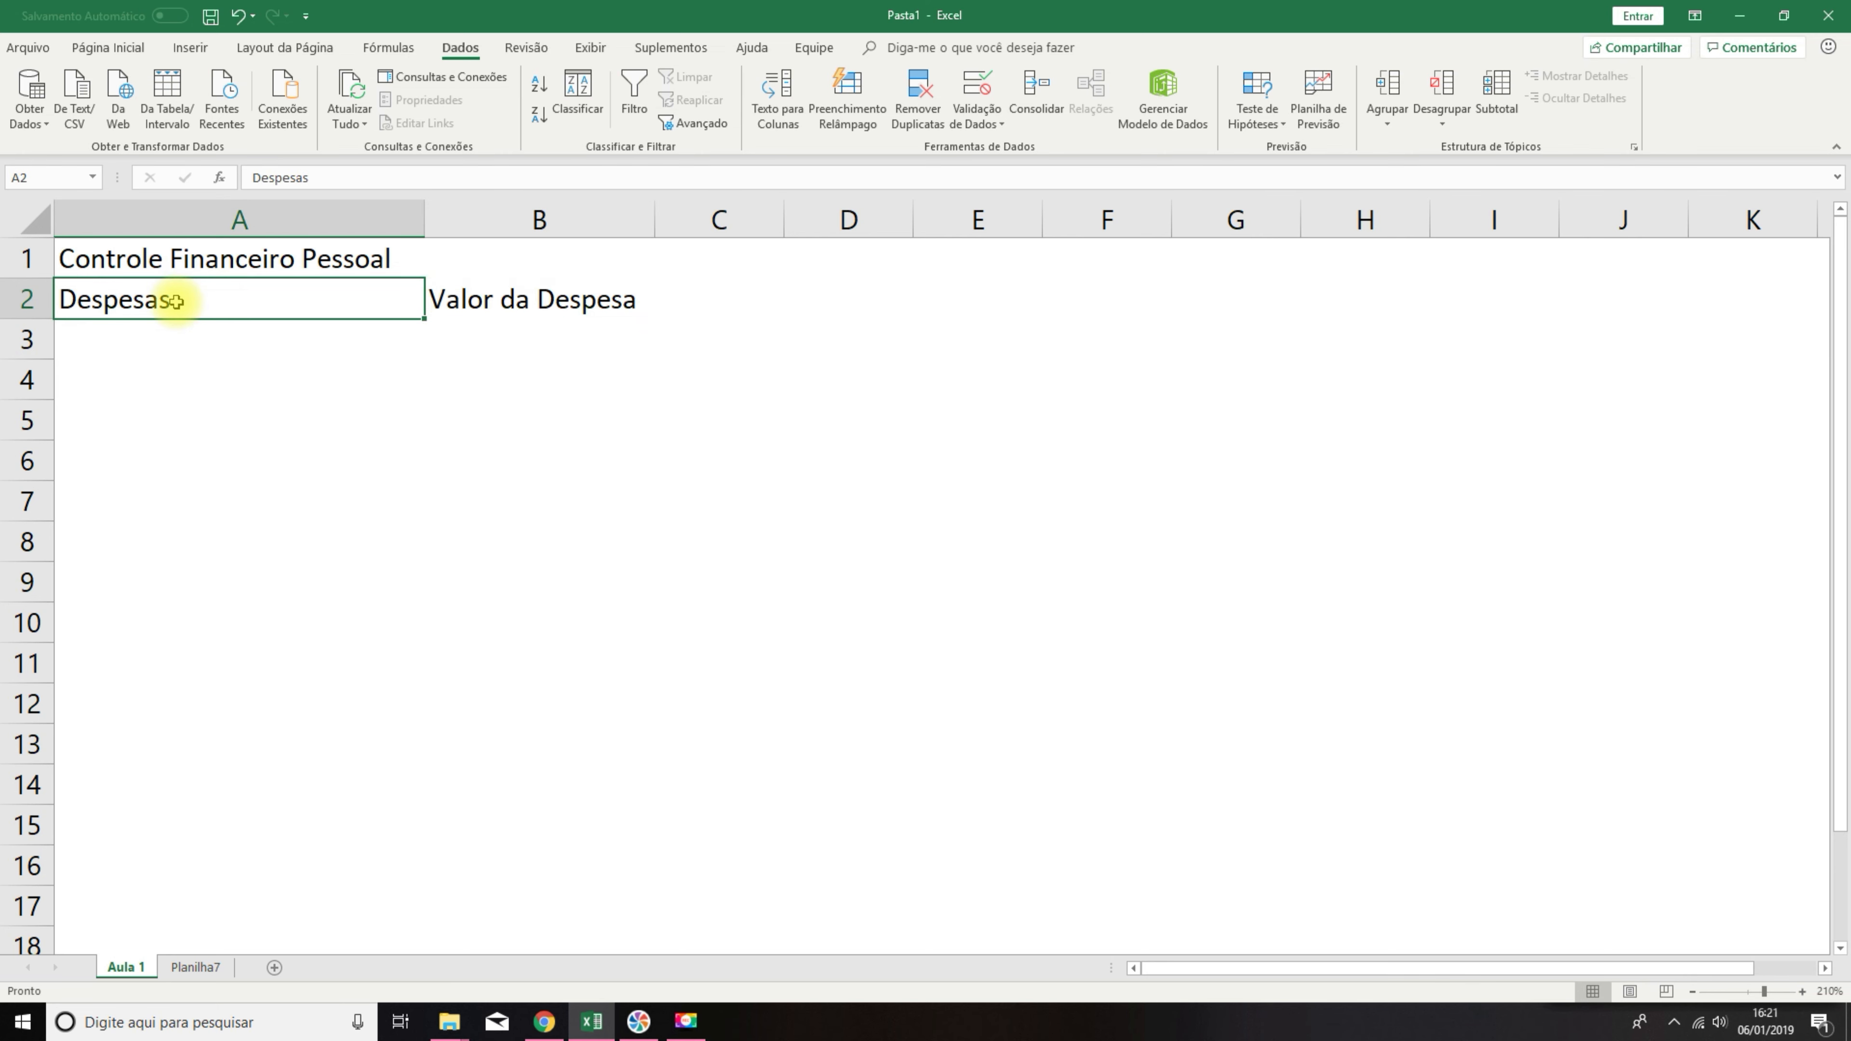
click(493, 293)
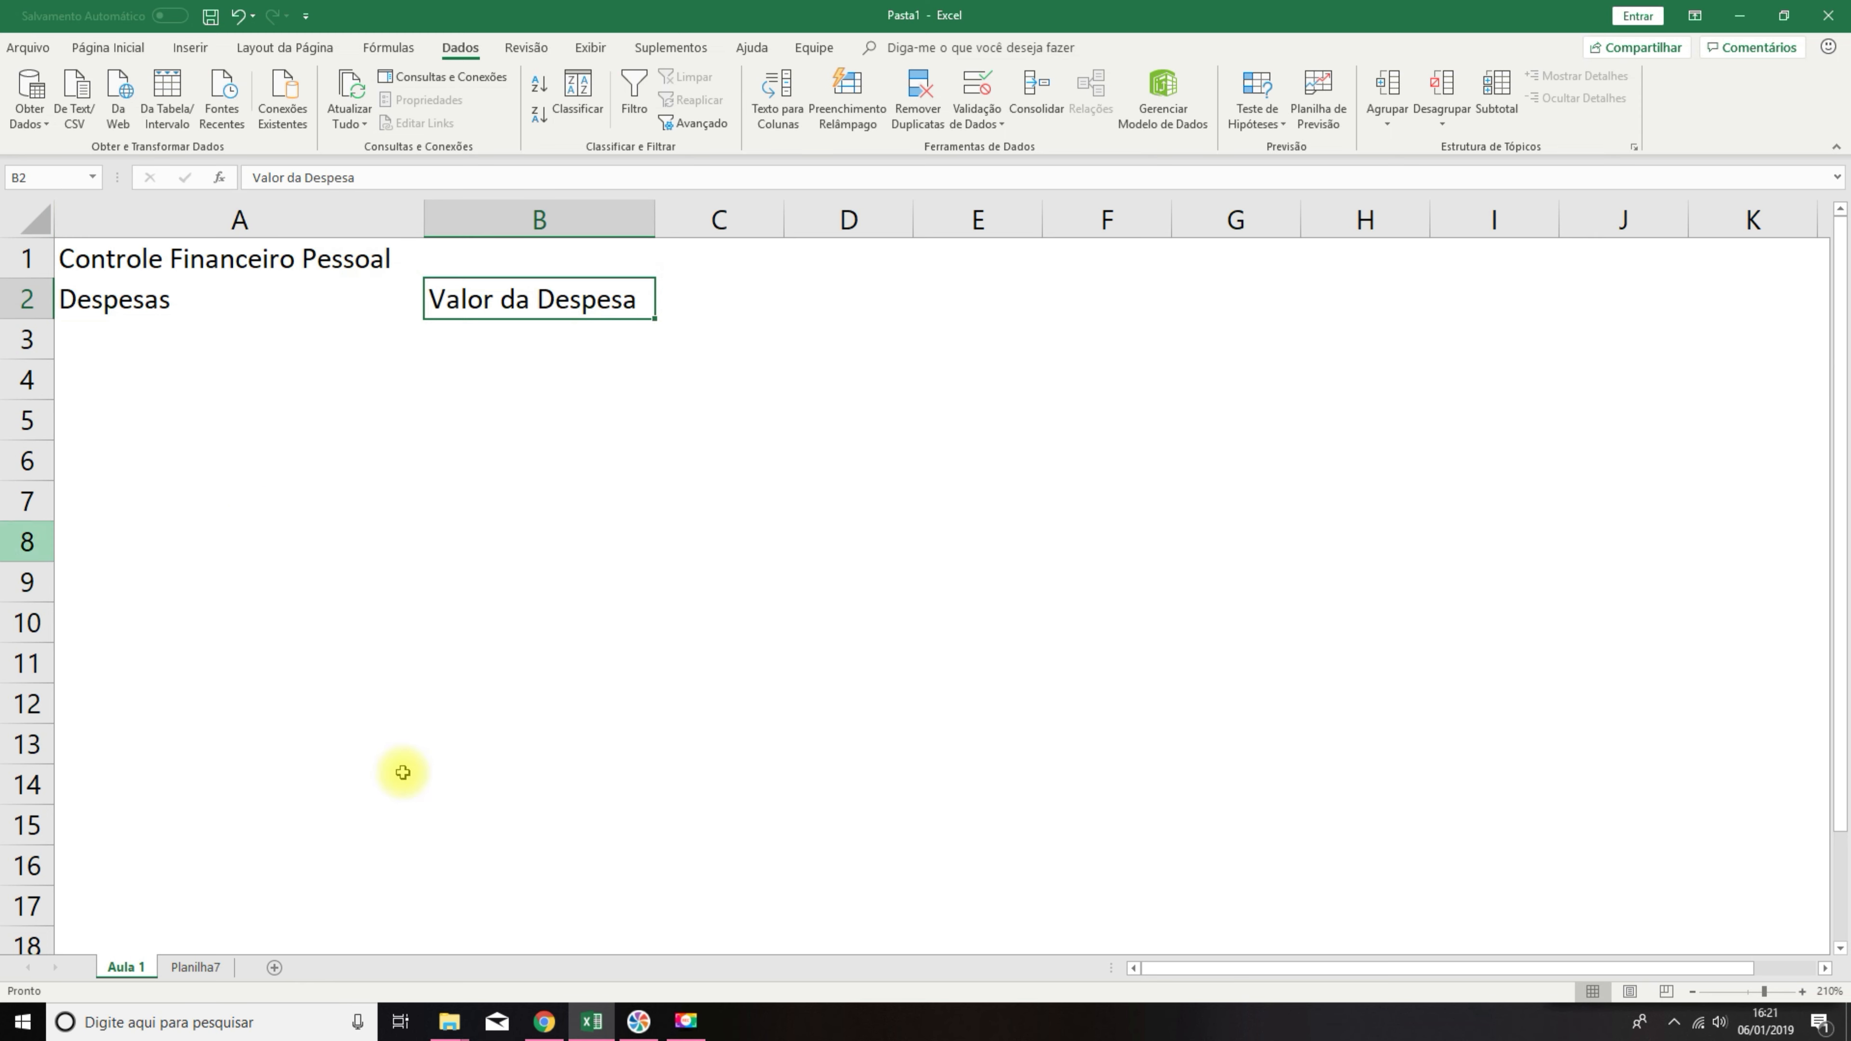
click(215, 972)
click(131, 967)
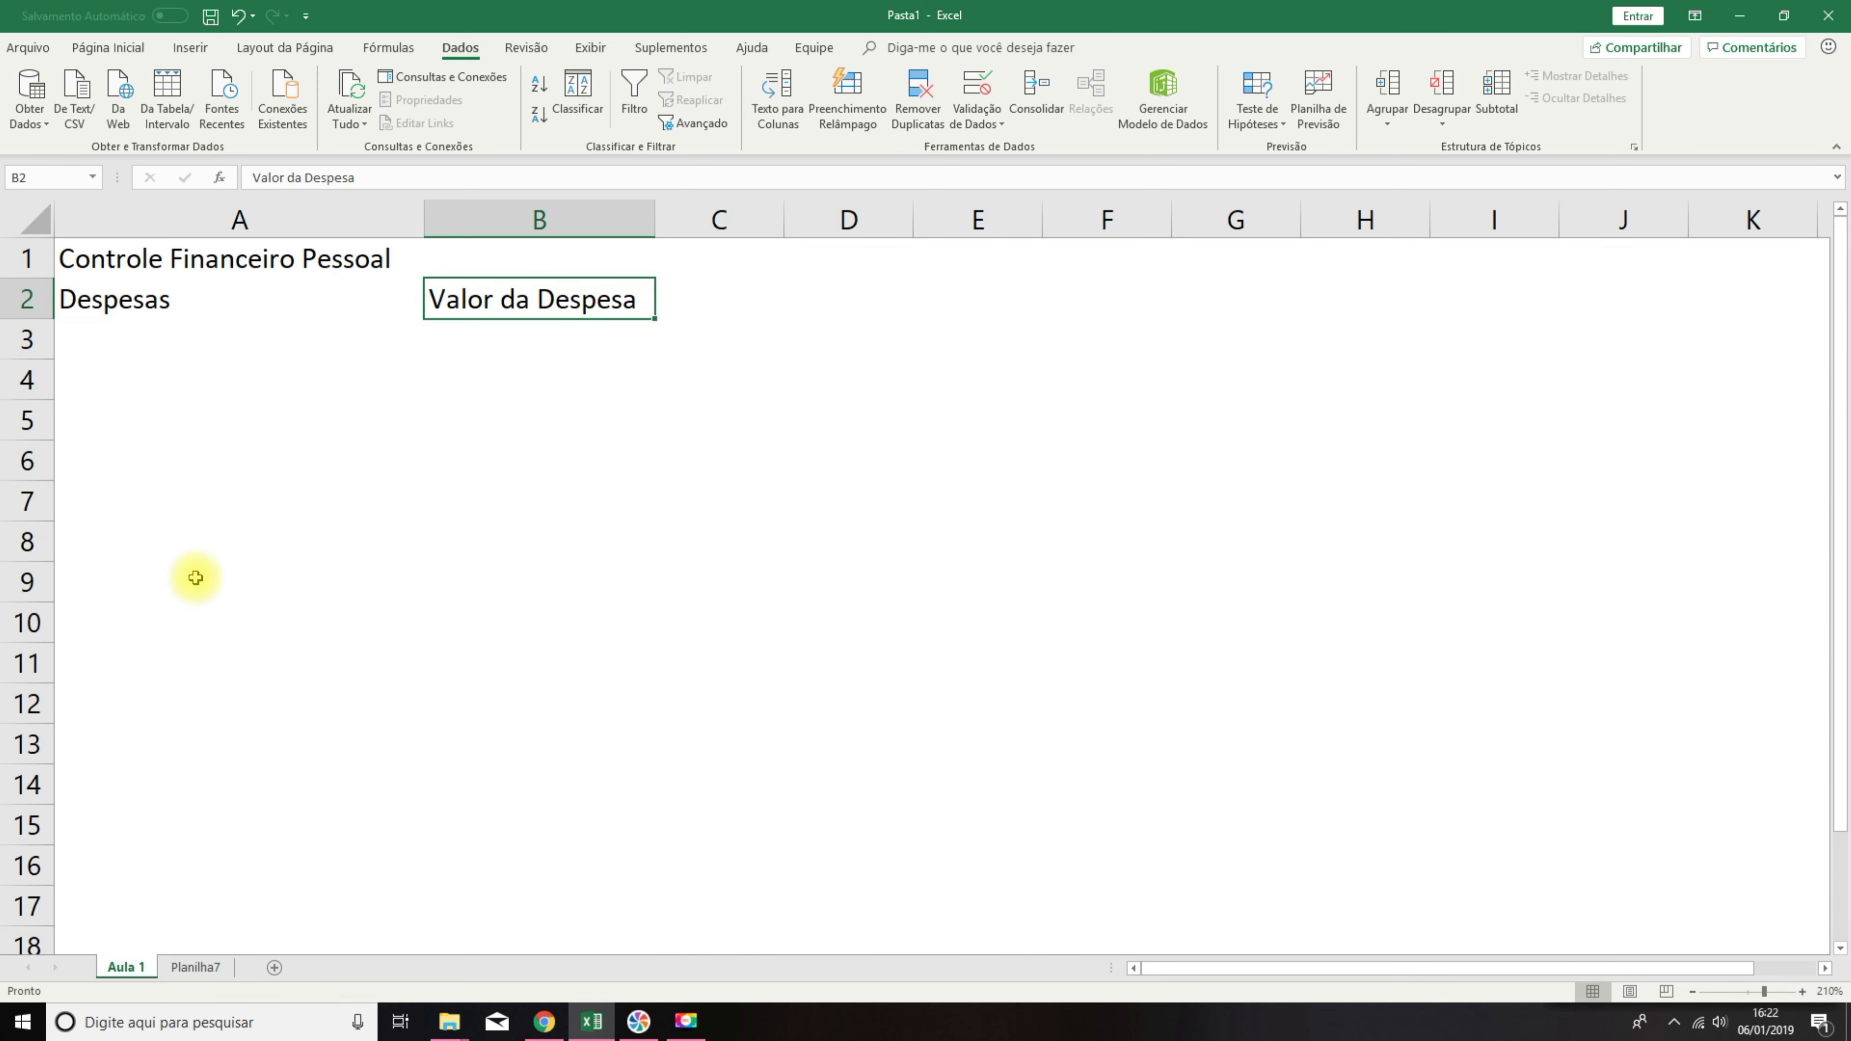
click(194, 967)
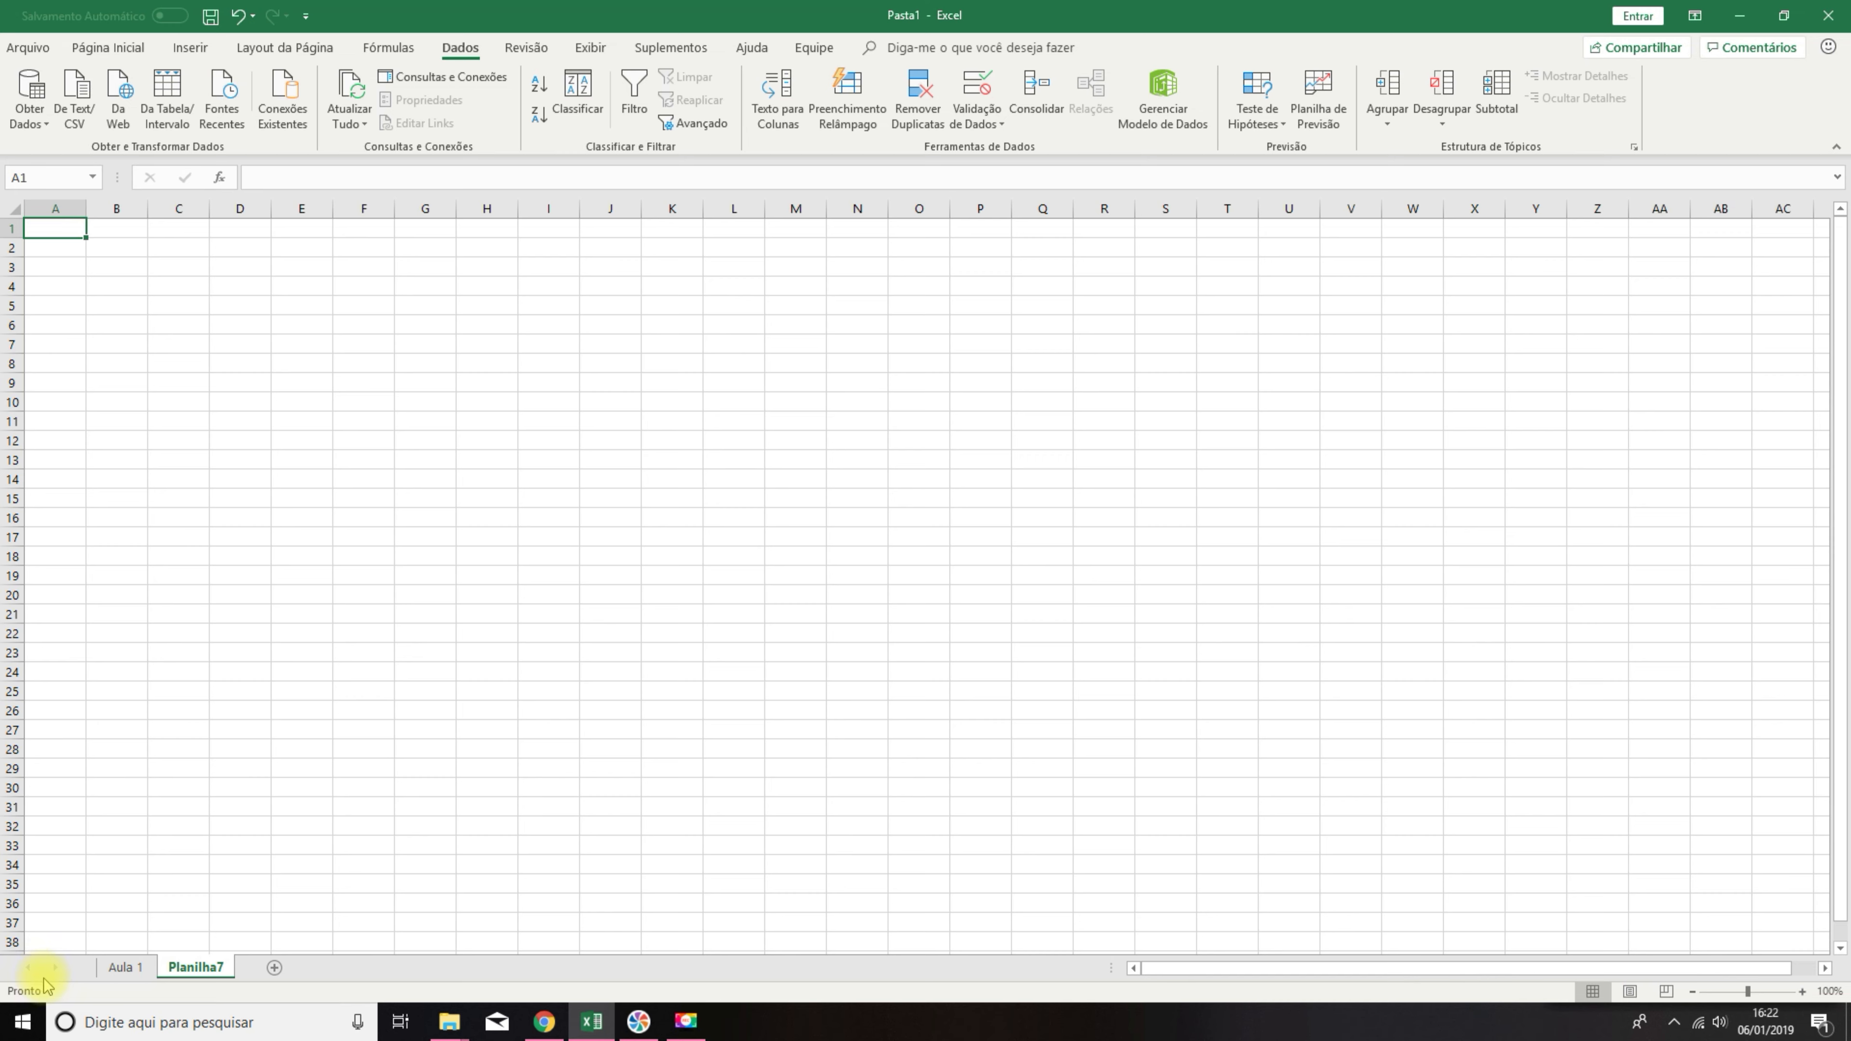
click(124, 967)
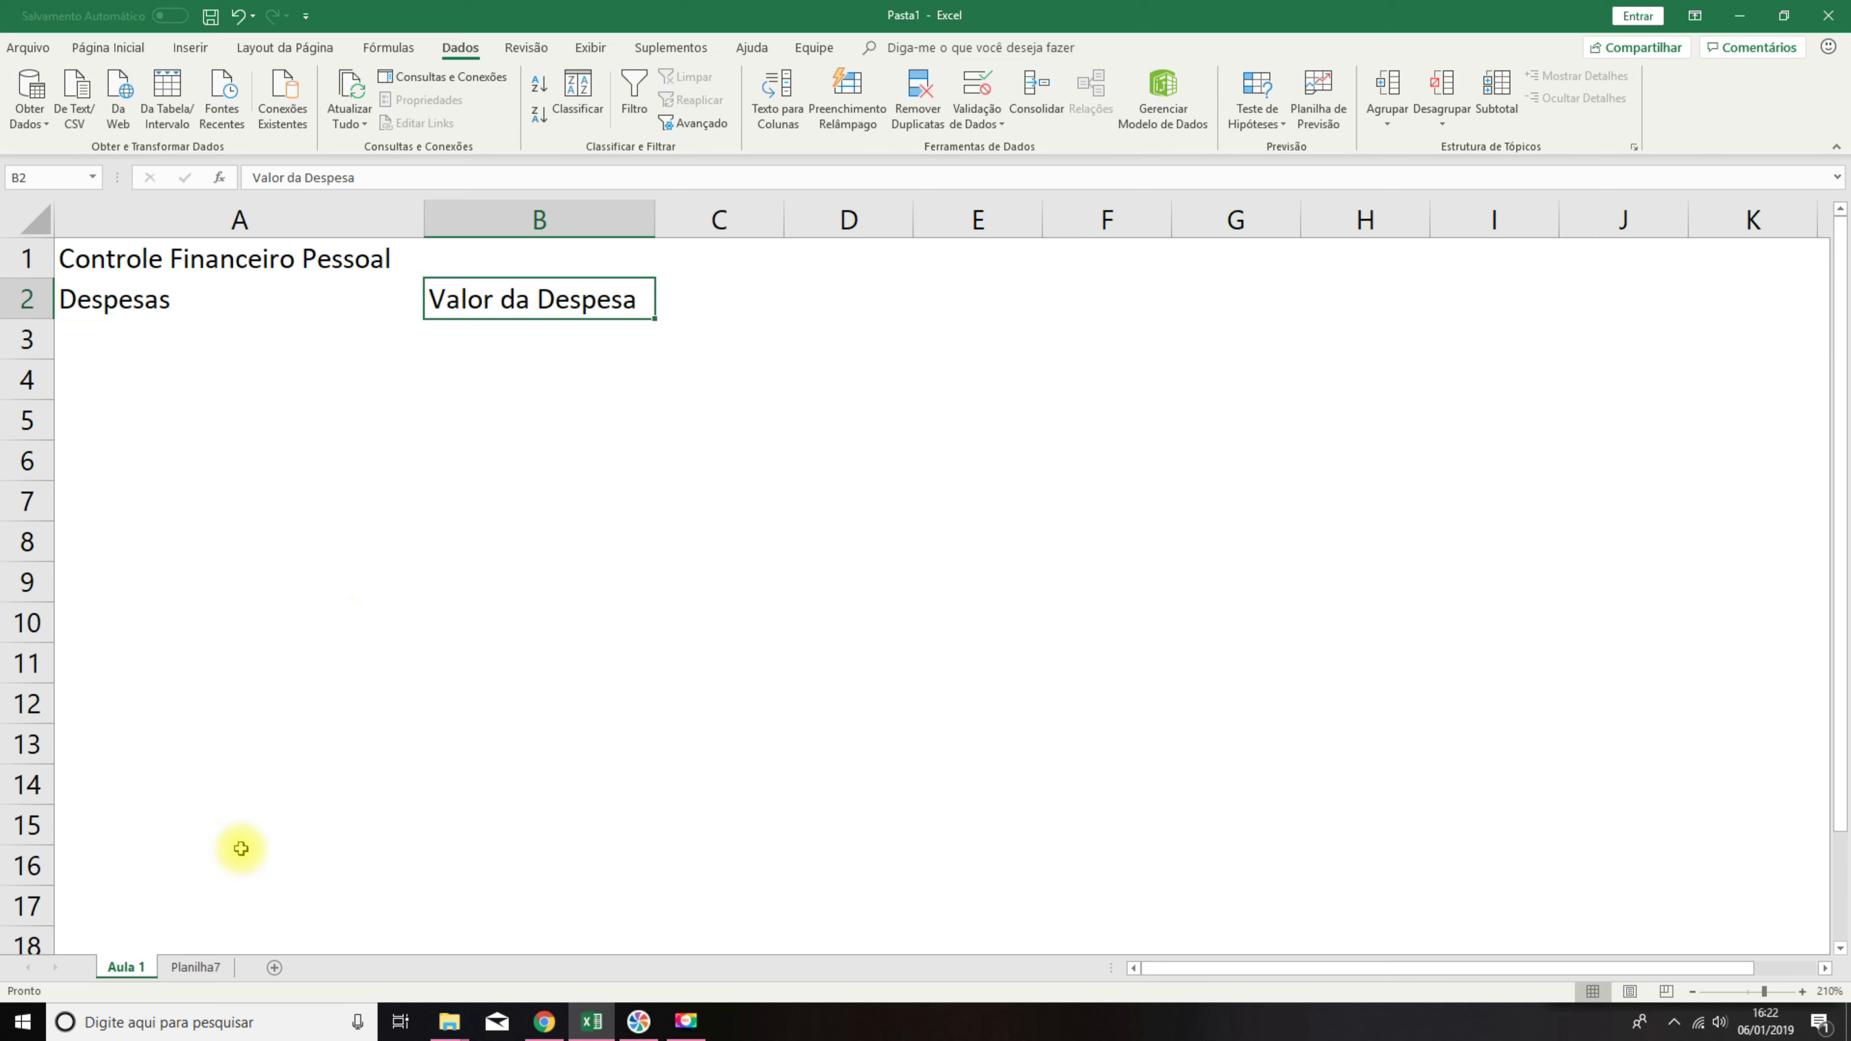
click(194, 967)
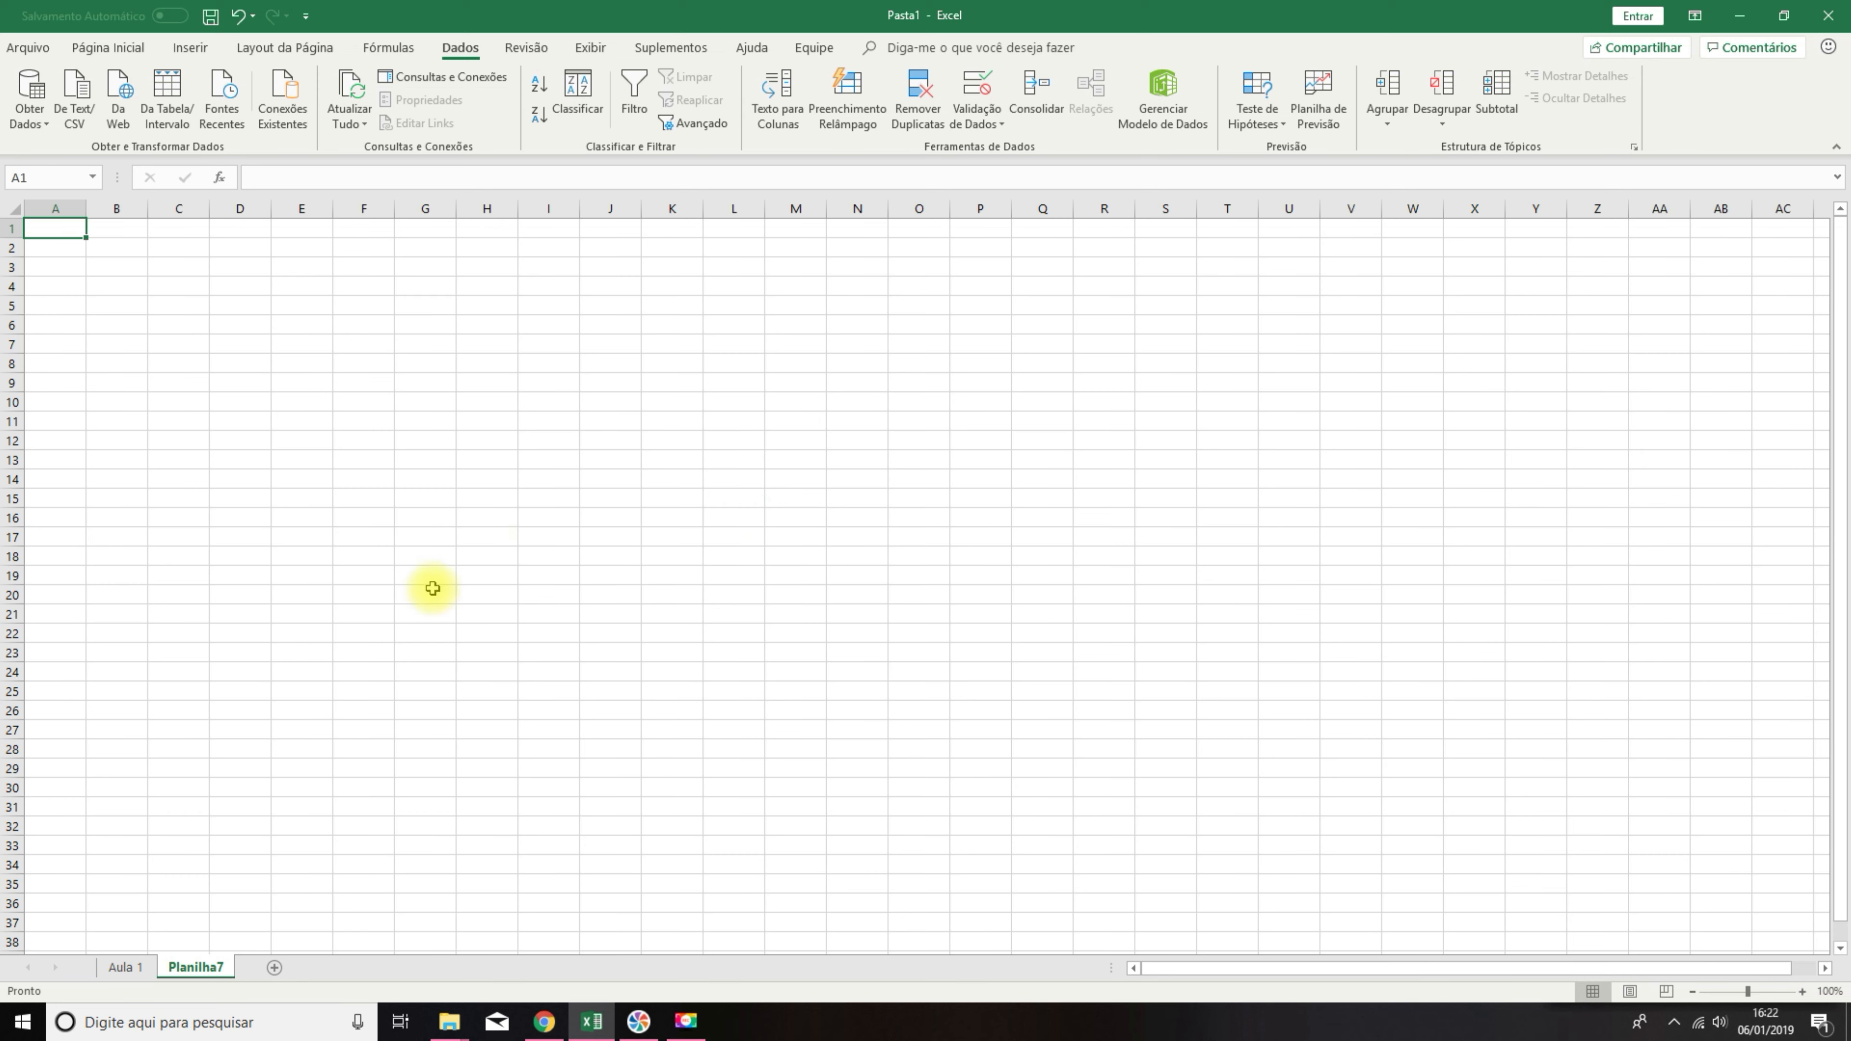
click(125, 970)
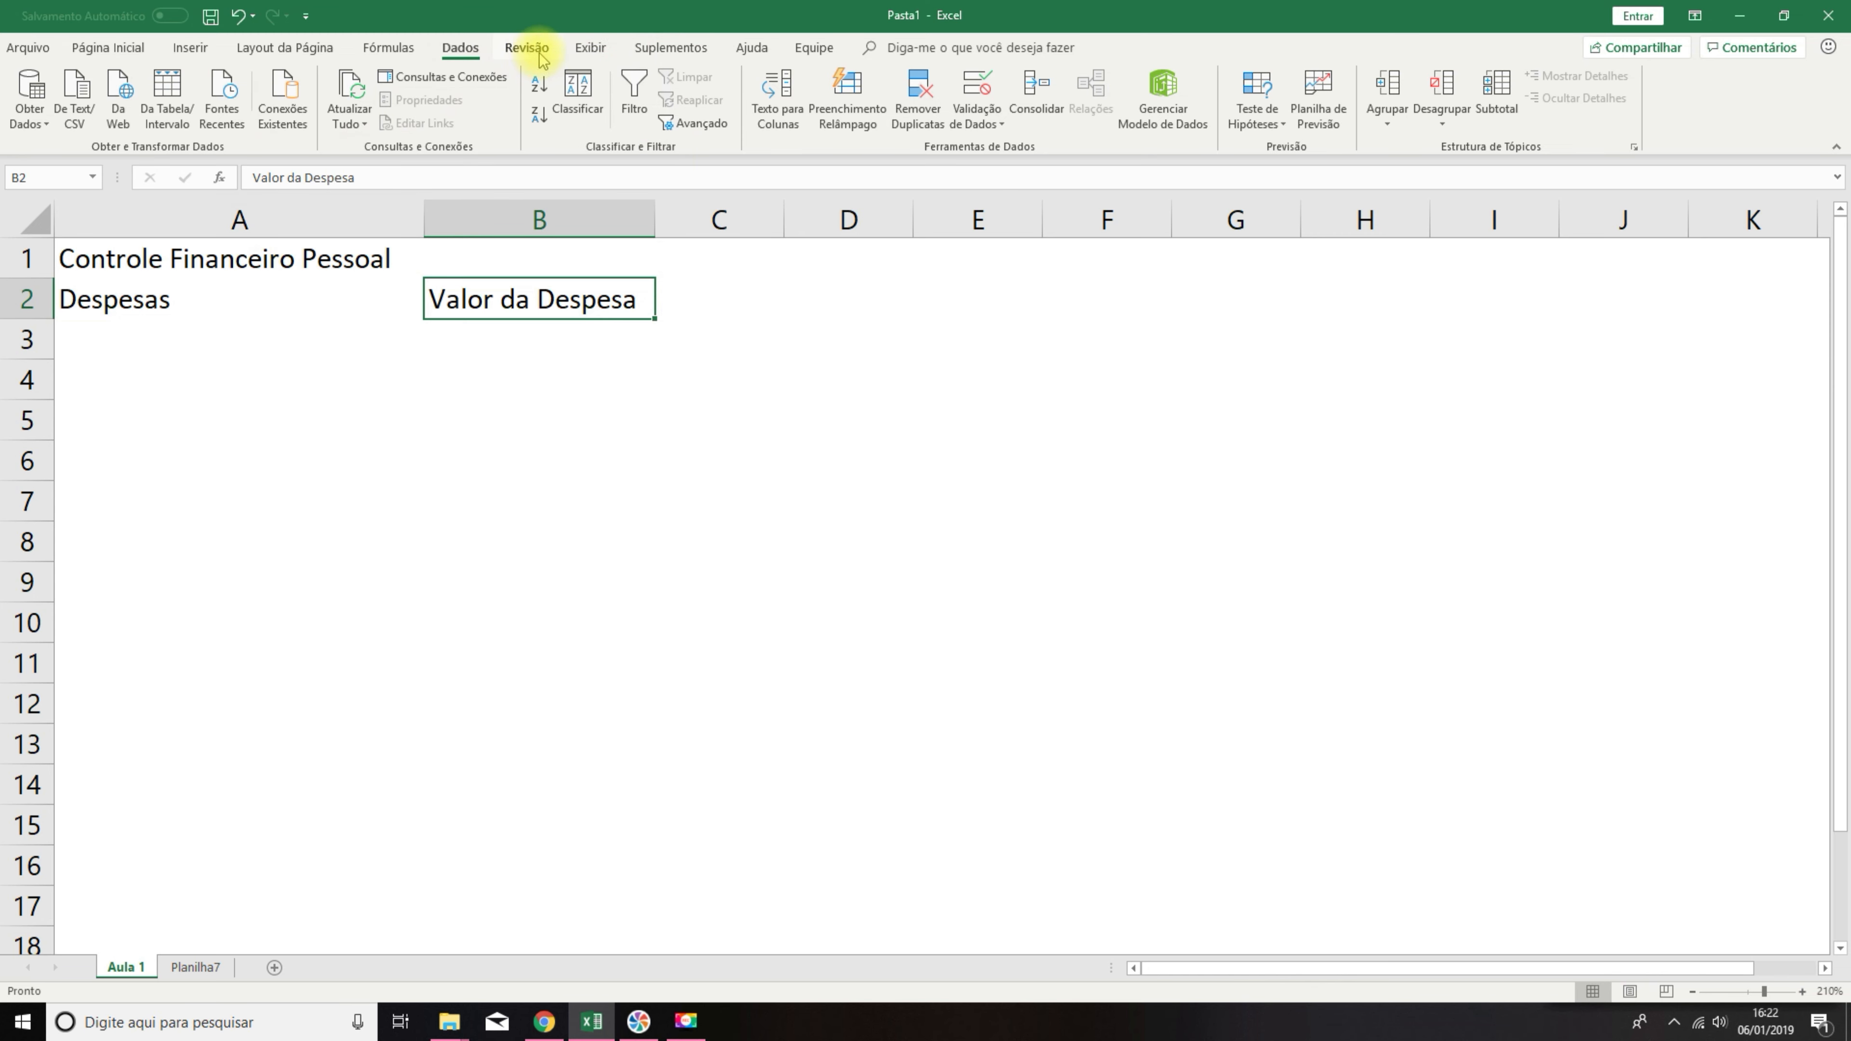
Show the gridlines on the Aula 1 worksheet and hide them again.
click(586, 48)
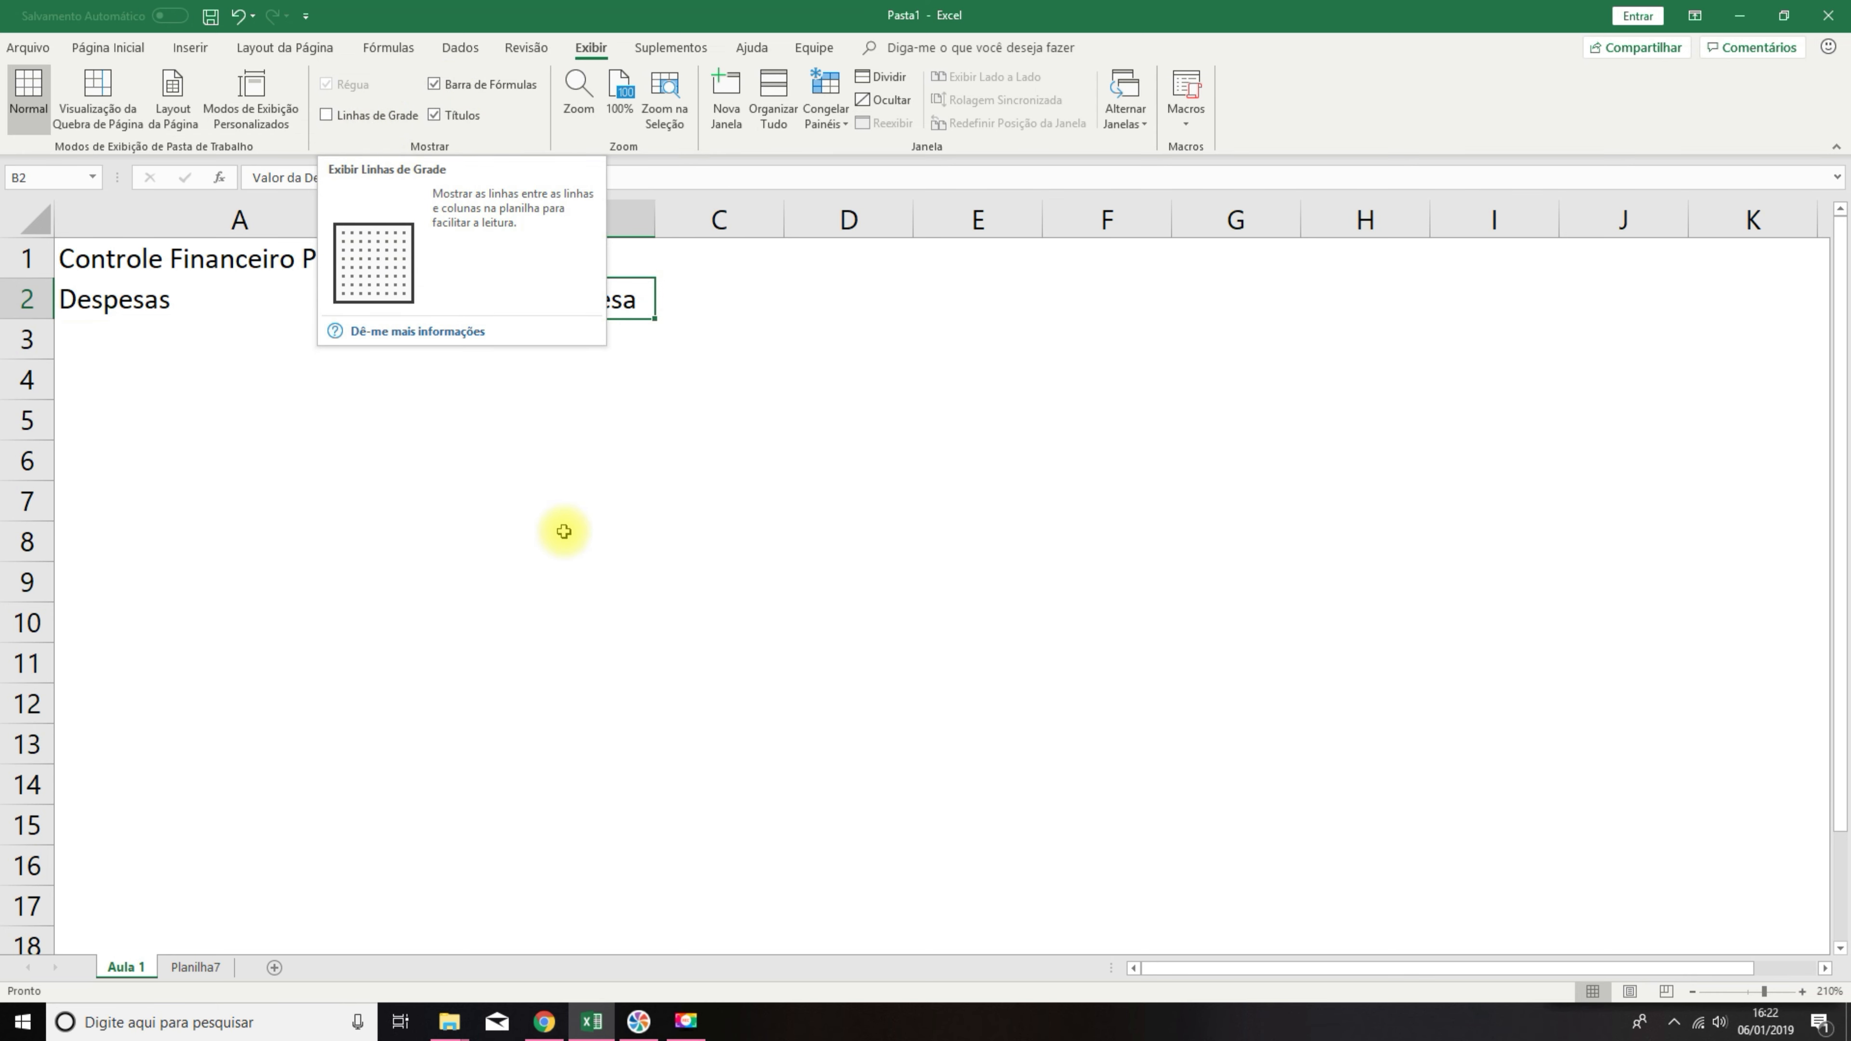
click(337, 122)
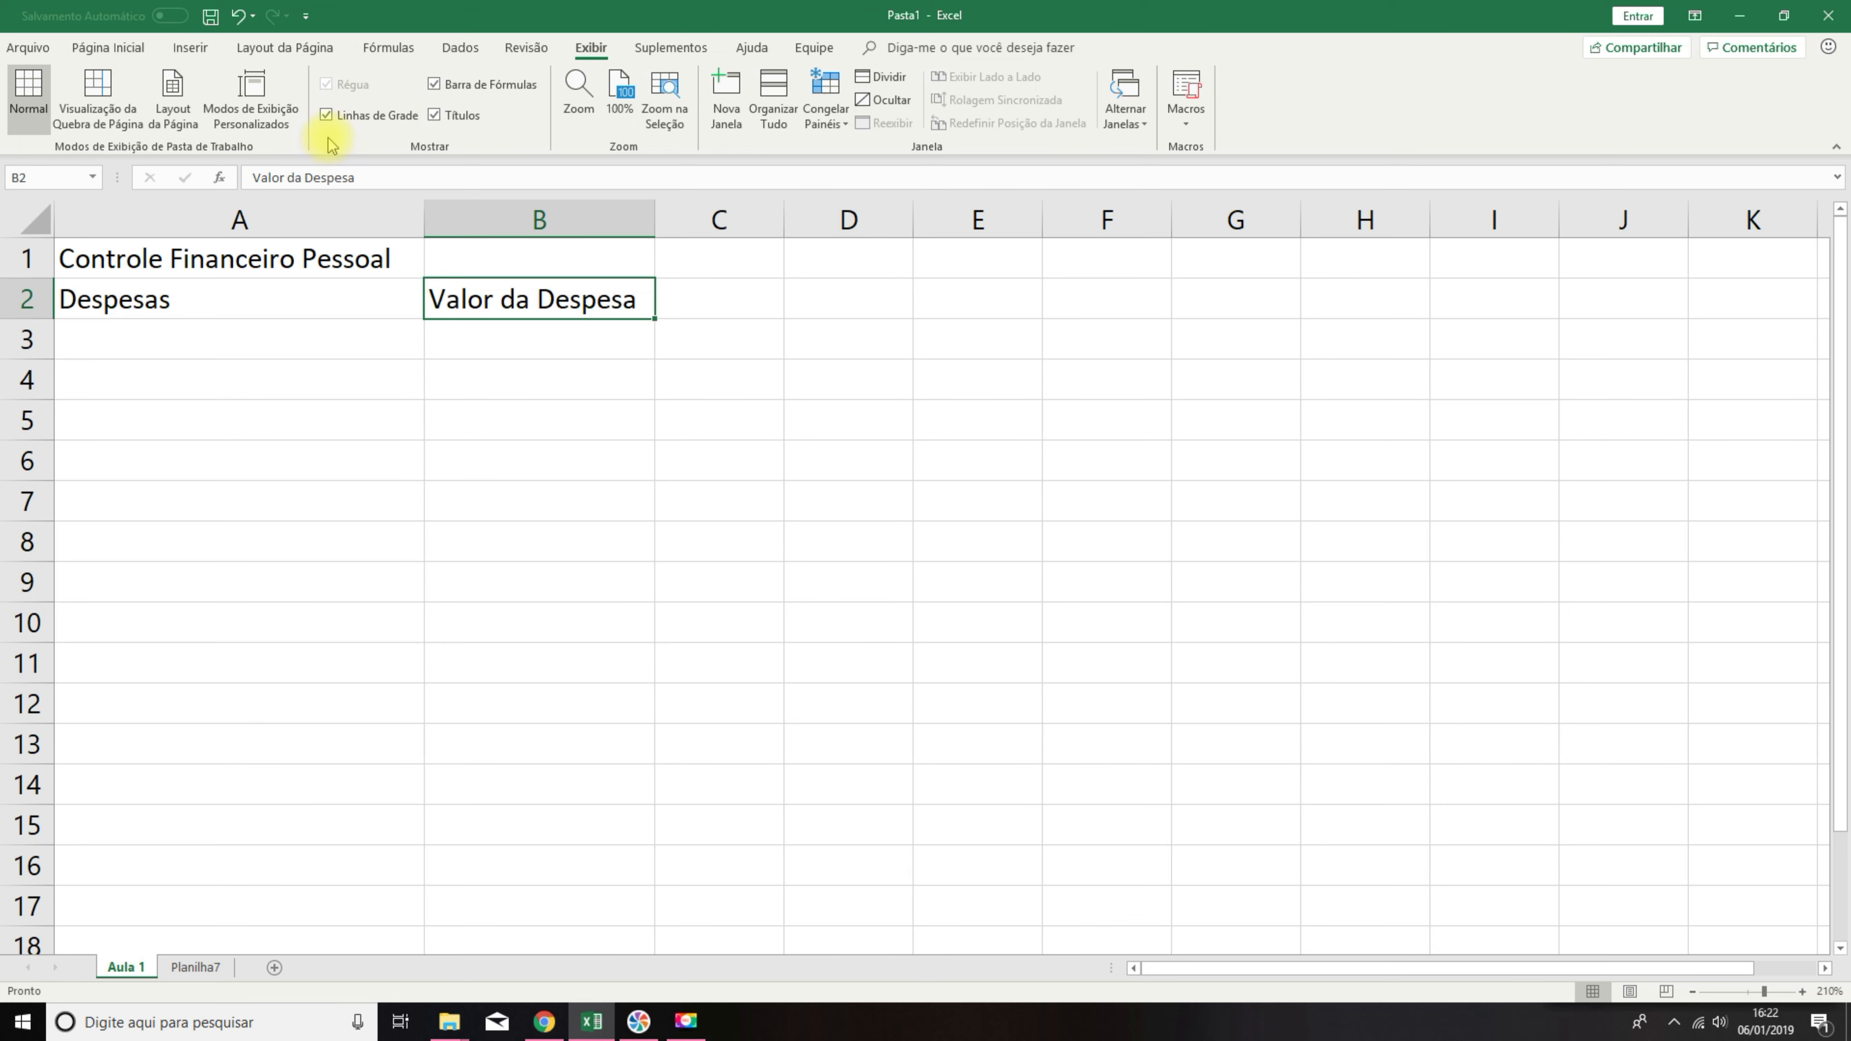
click(326, 116)
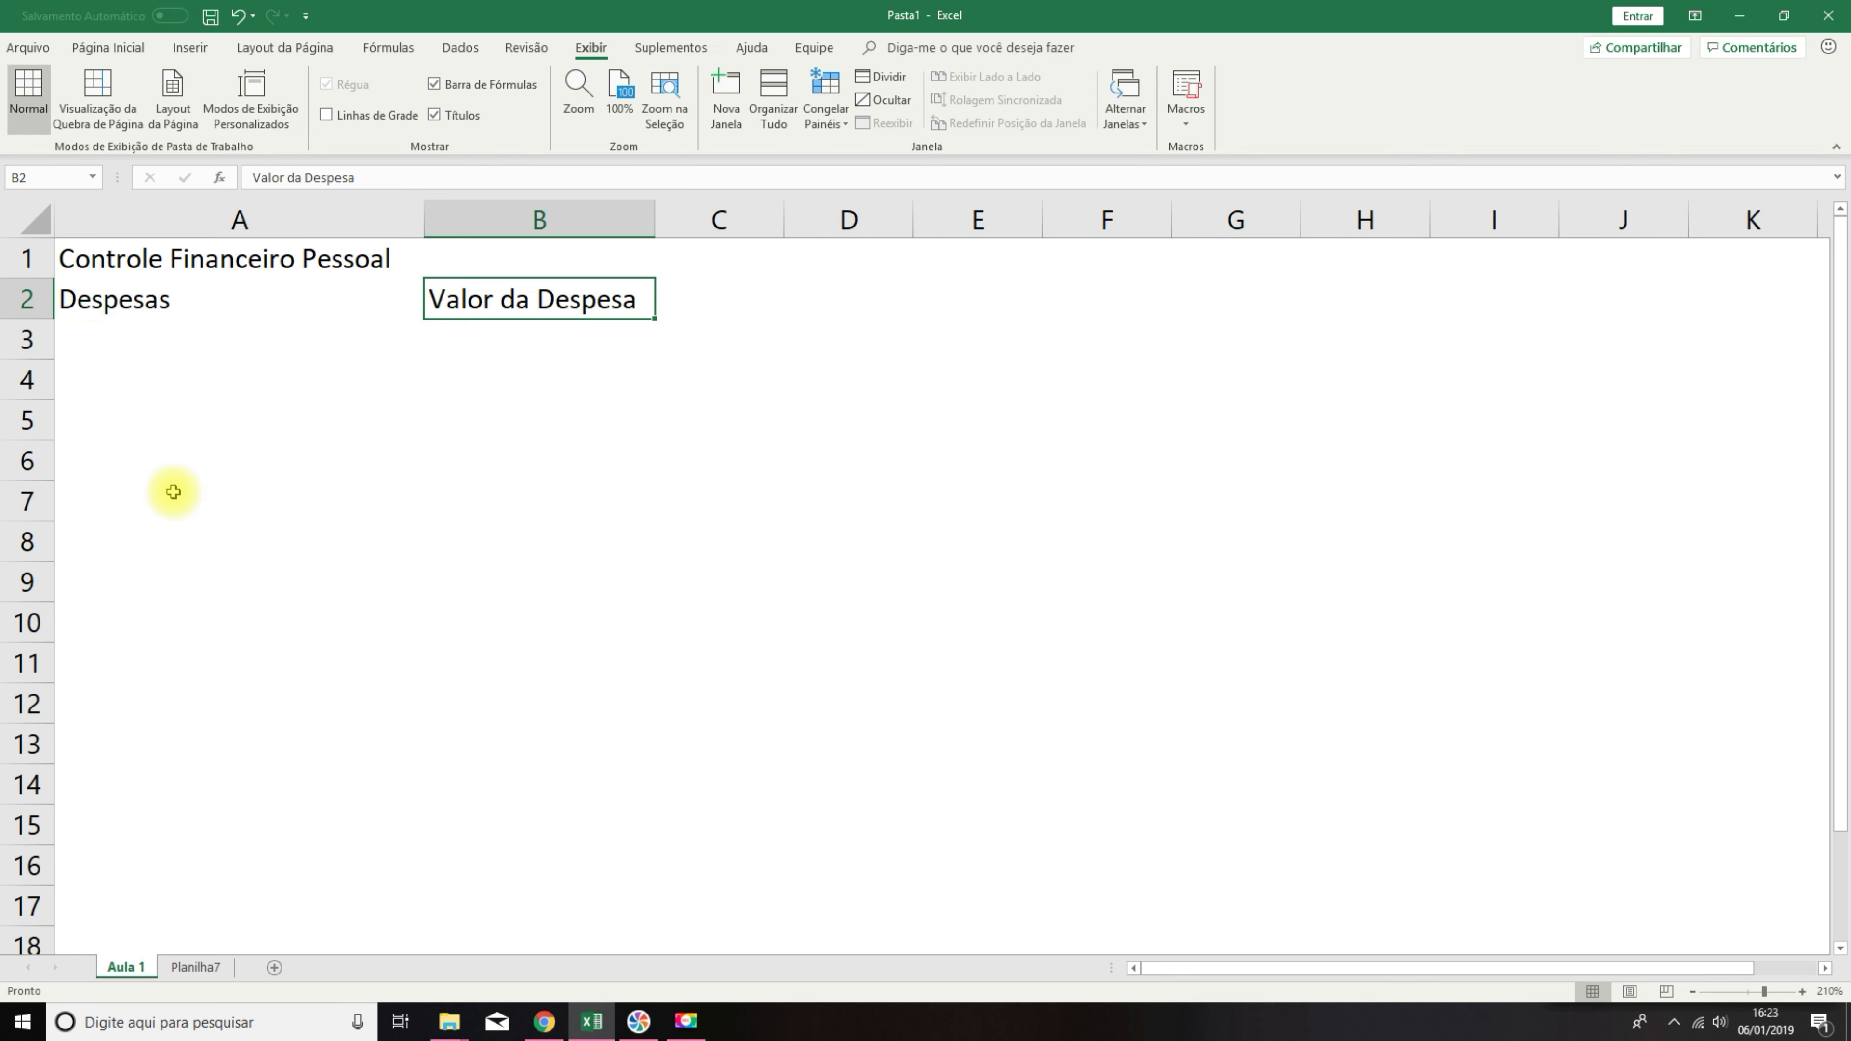
Check the title in A1 and the headings in cells A2 and B2.
click(179, 261)
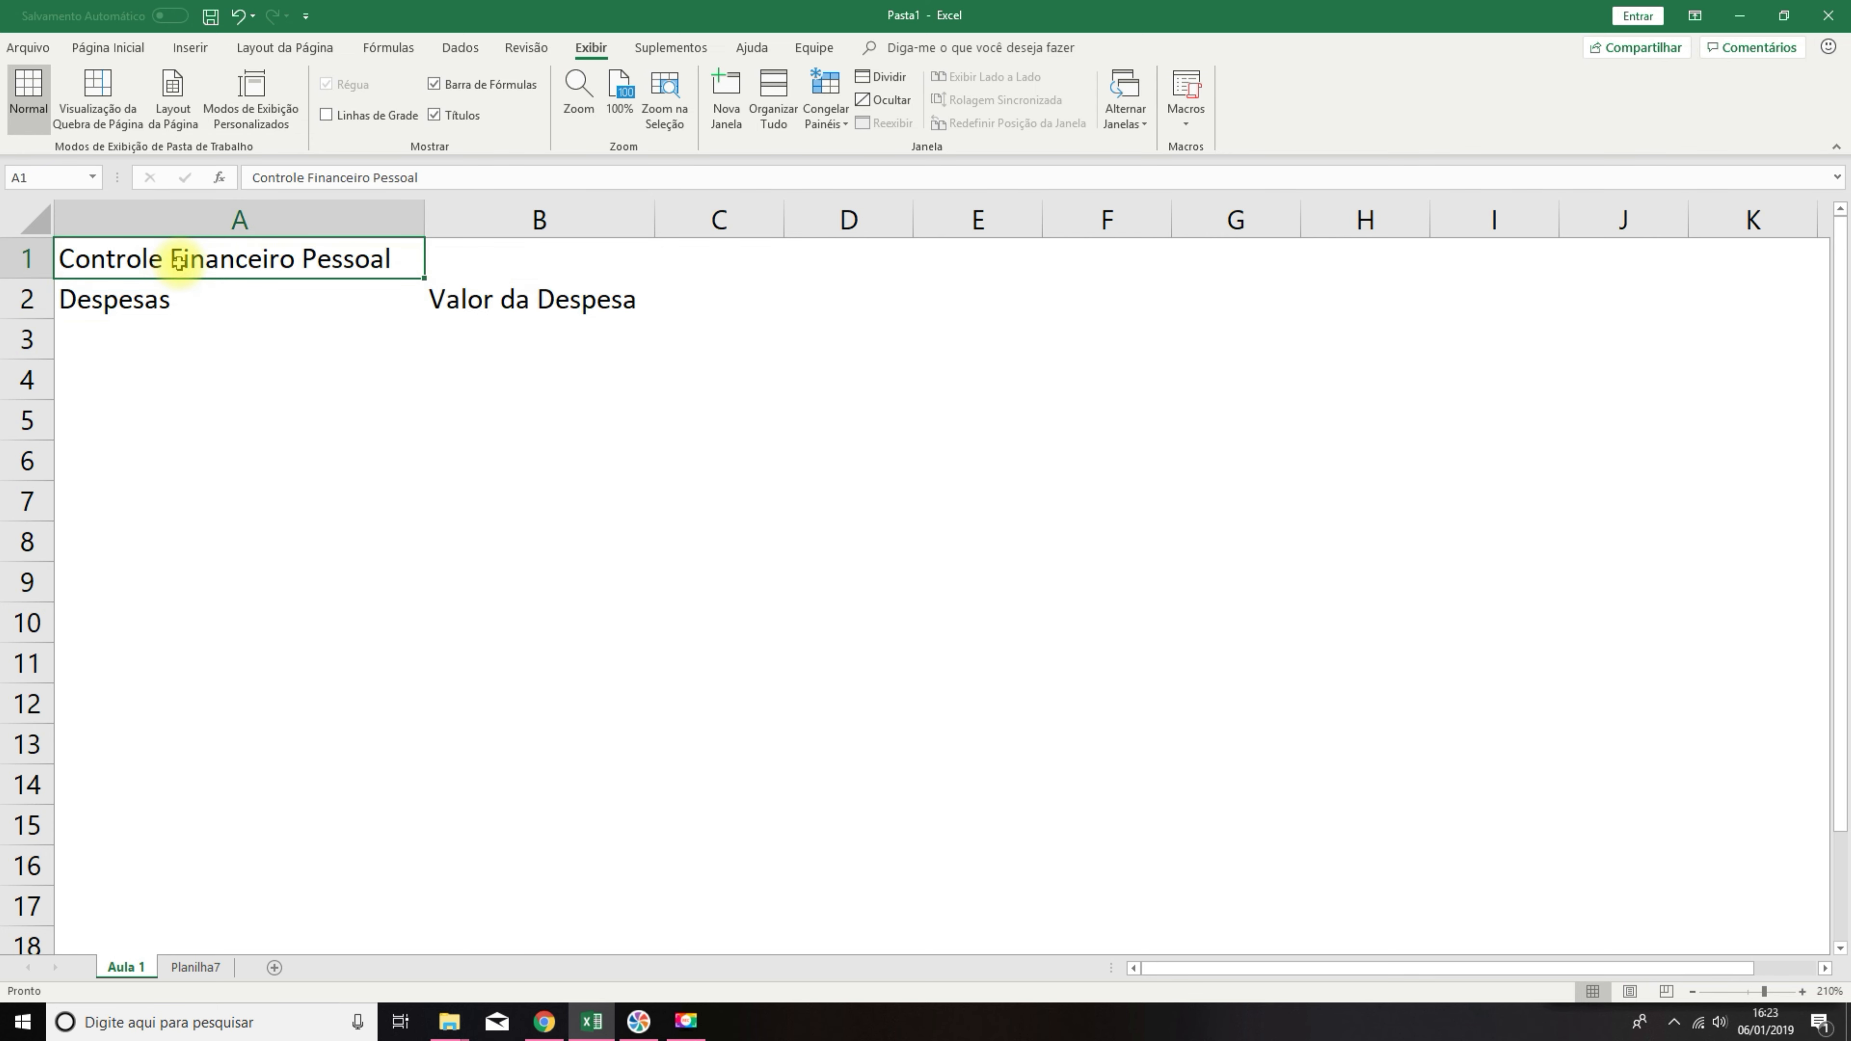
click(117, 306)
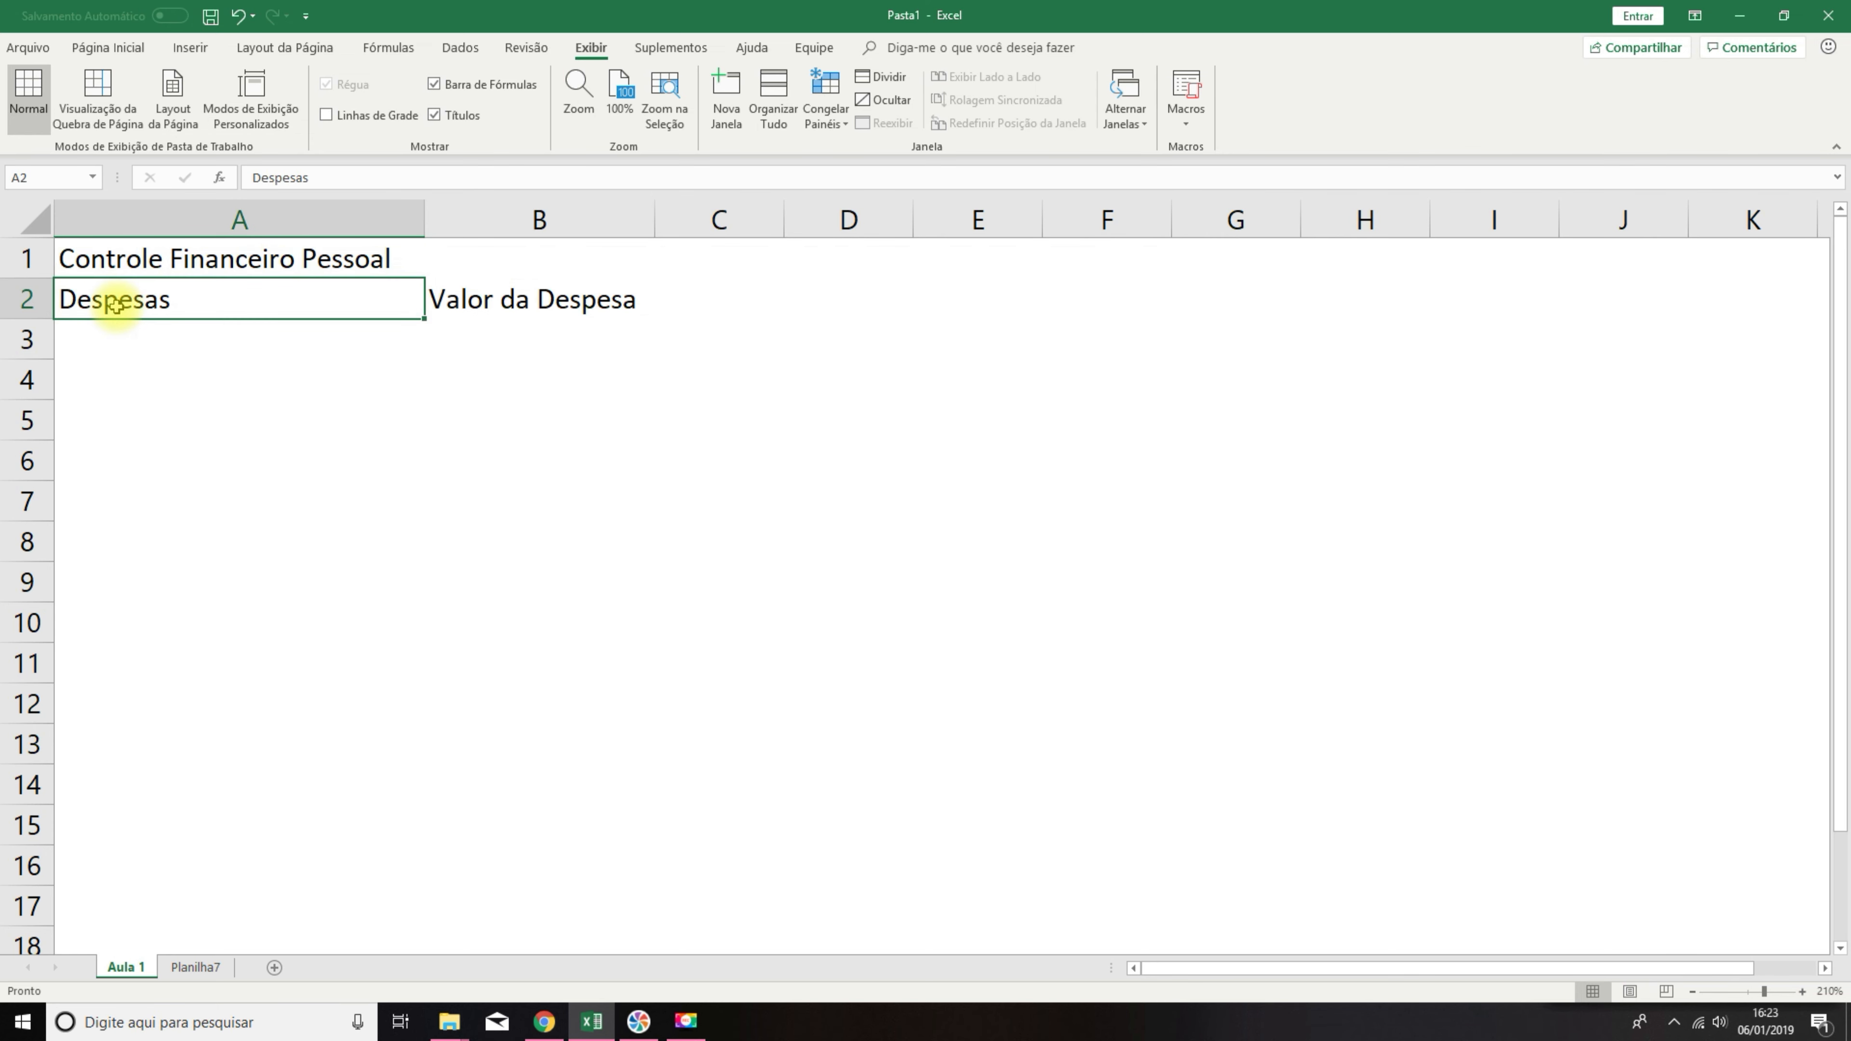
click(482, 295)
List the expenses "Aluguel", "IPVA", "Faculdade" and "Energia Elétrica" in cells A3 to A6.
click(191, 328)
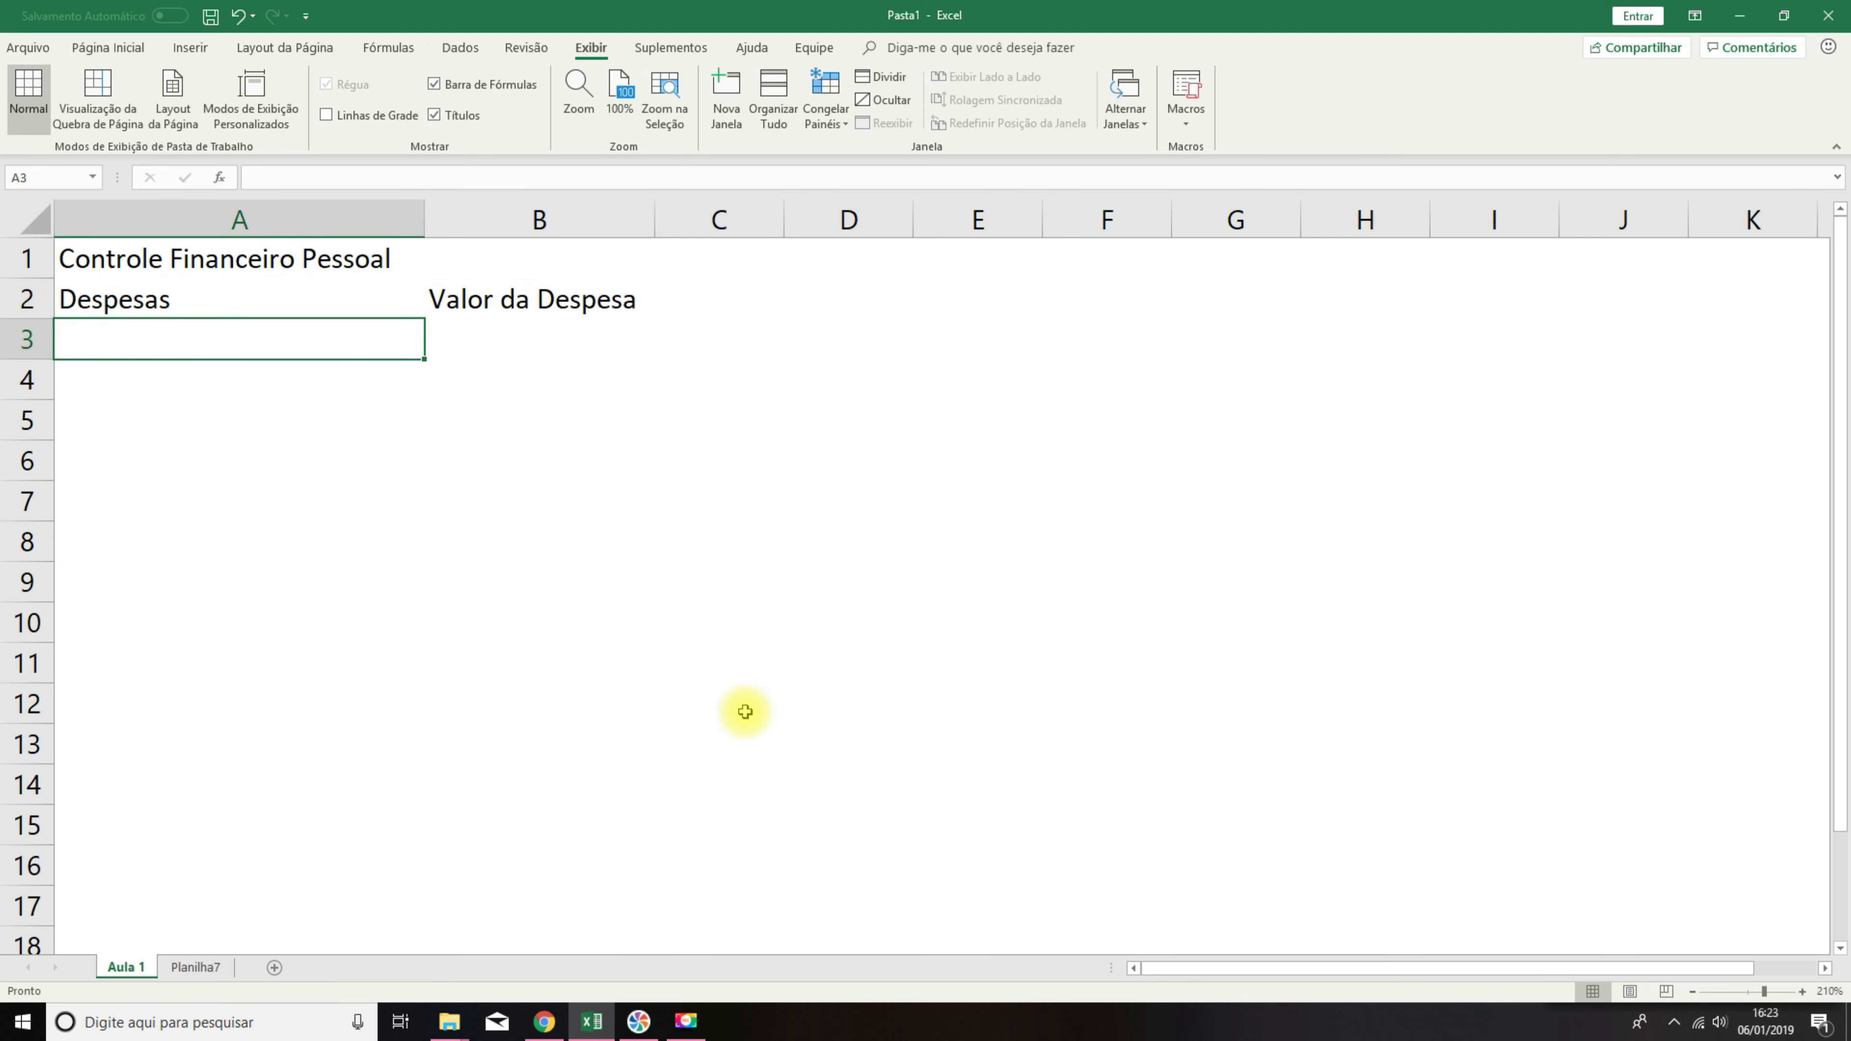
text(Aluguel)
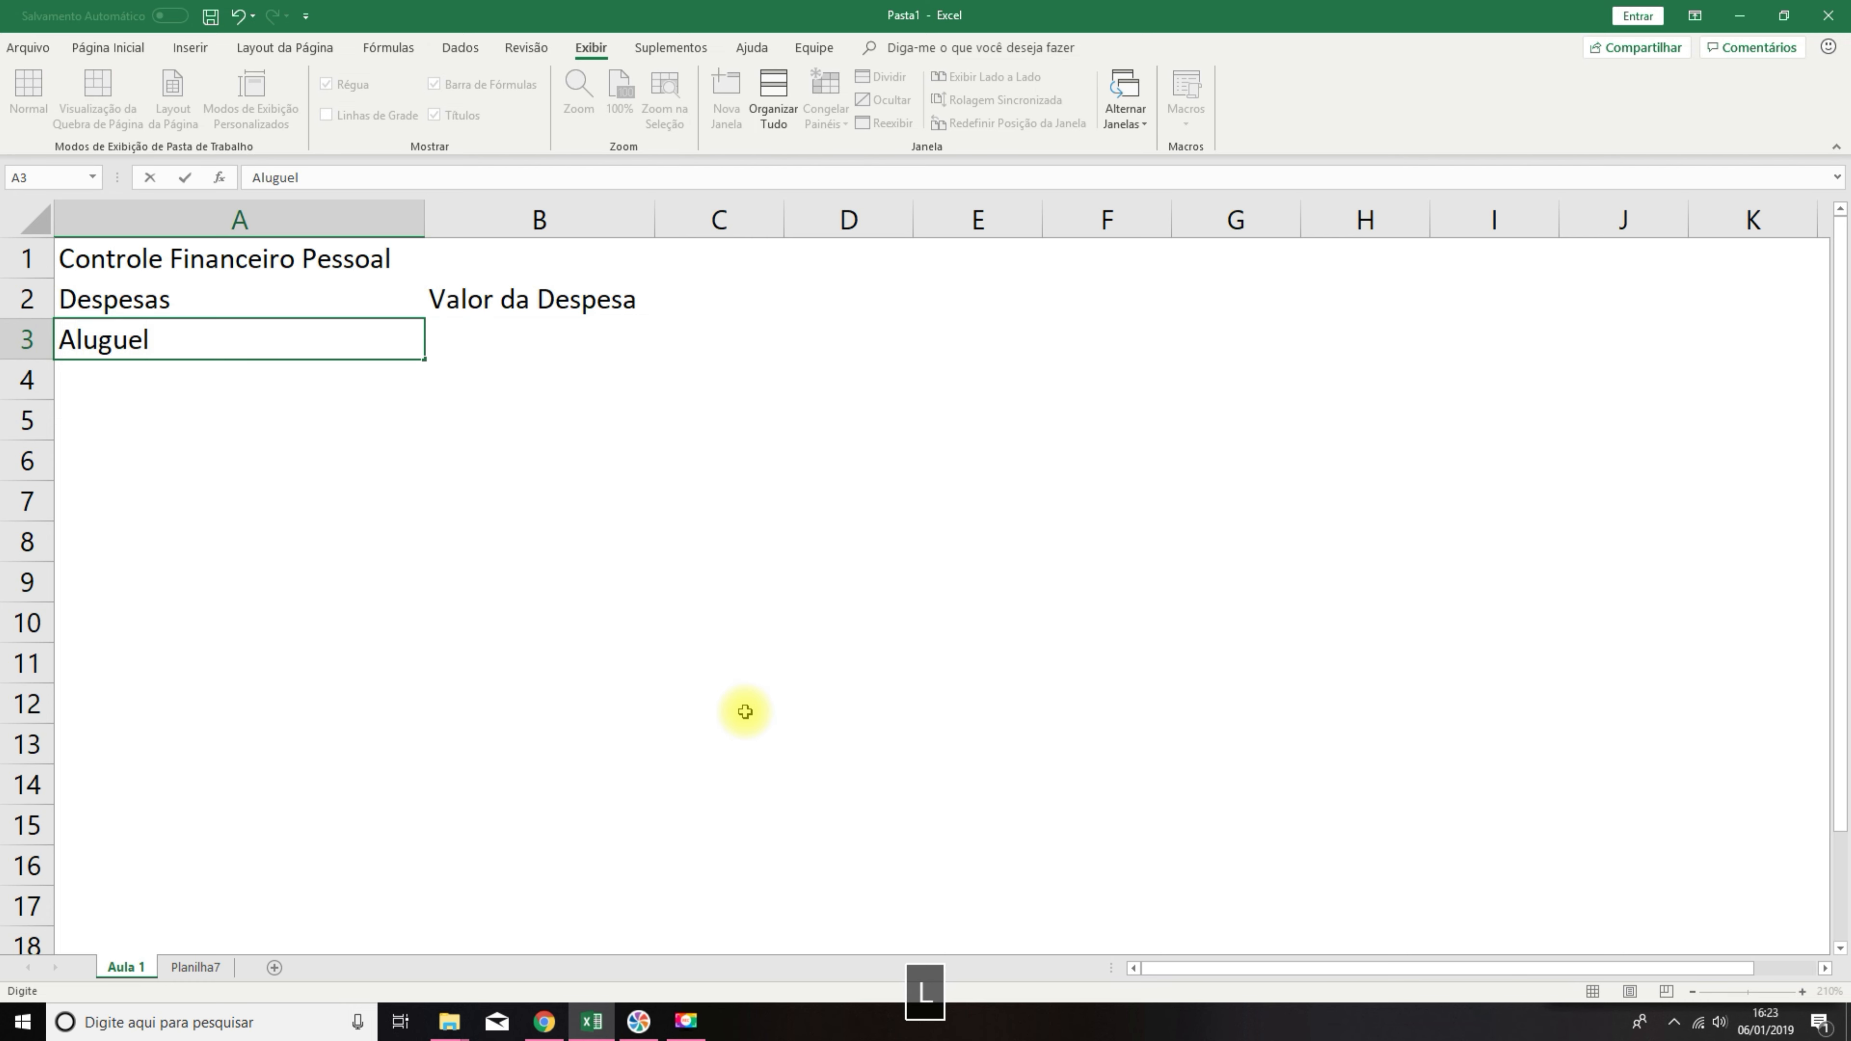
key(Return)
text(IPVA)
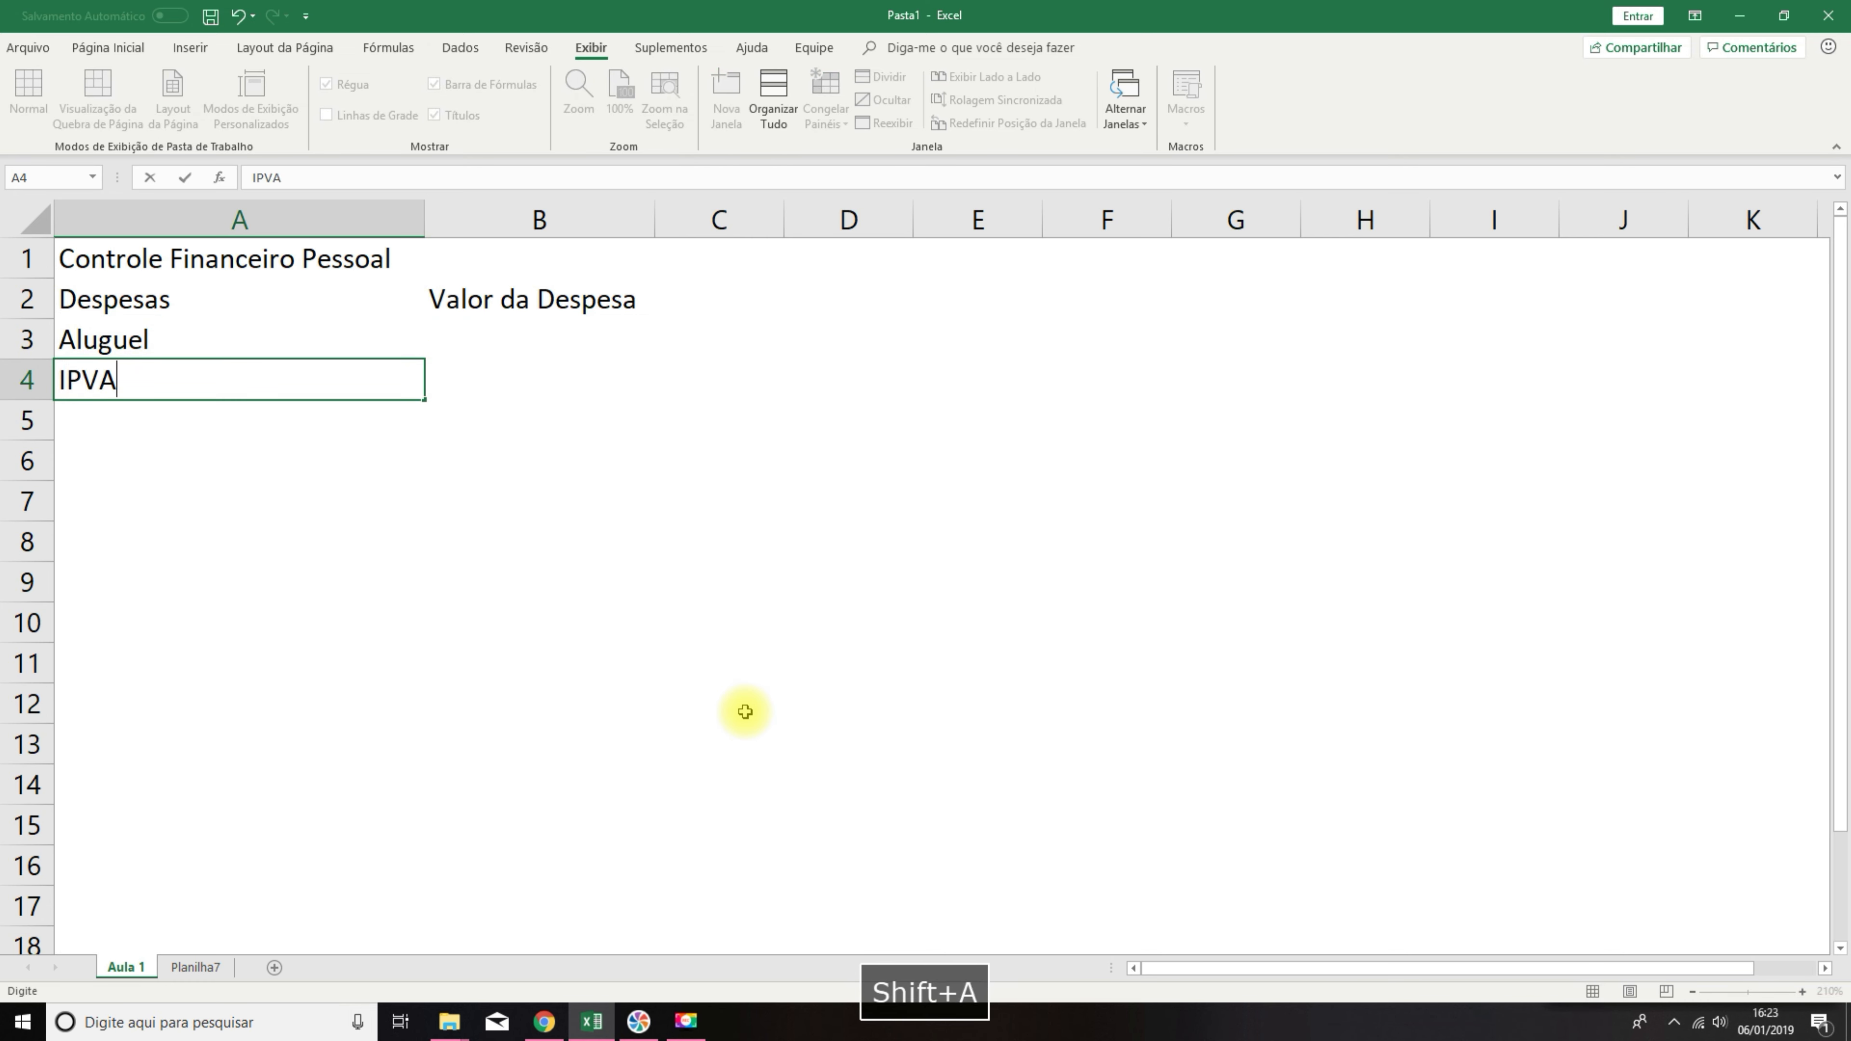
key(Return)
text(Faculdade)
key(Return)
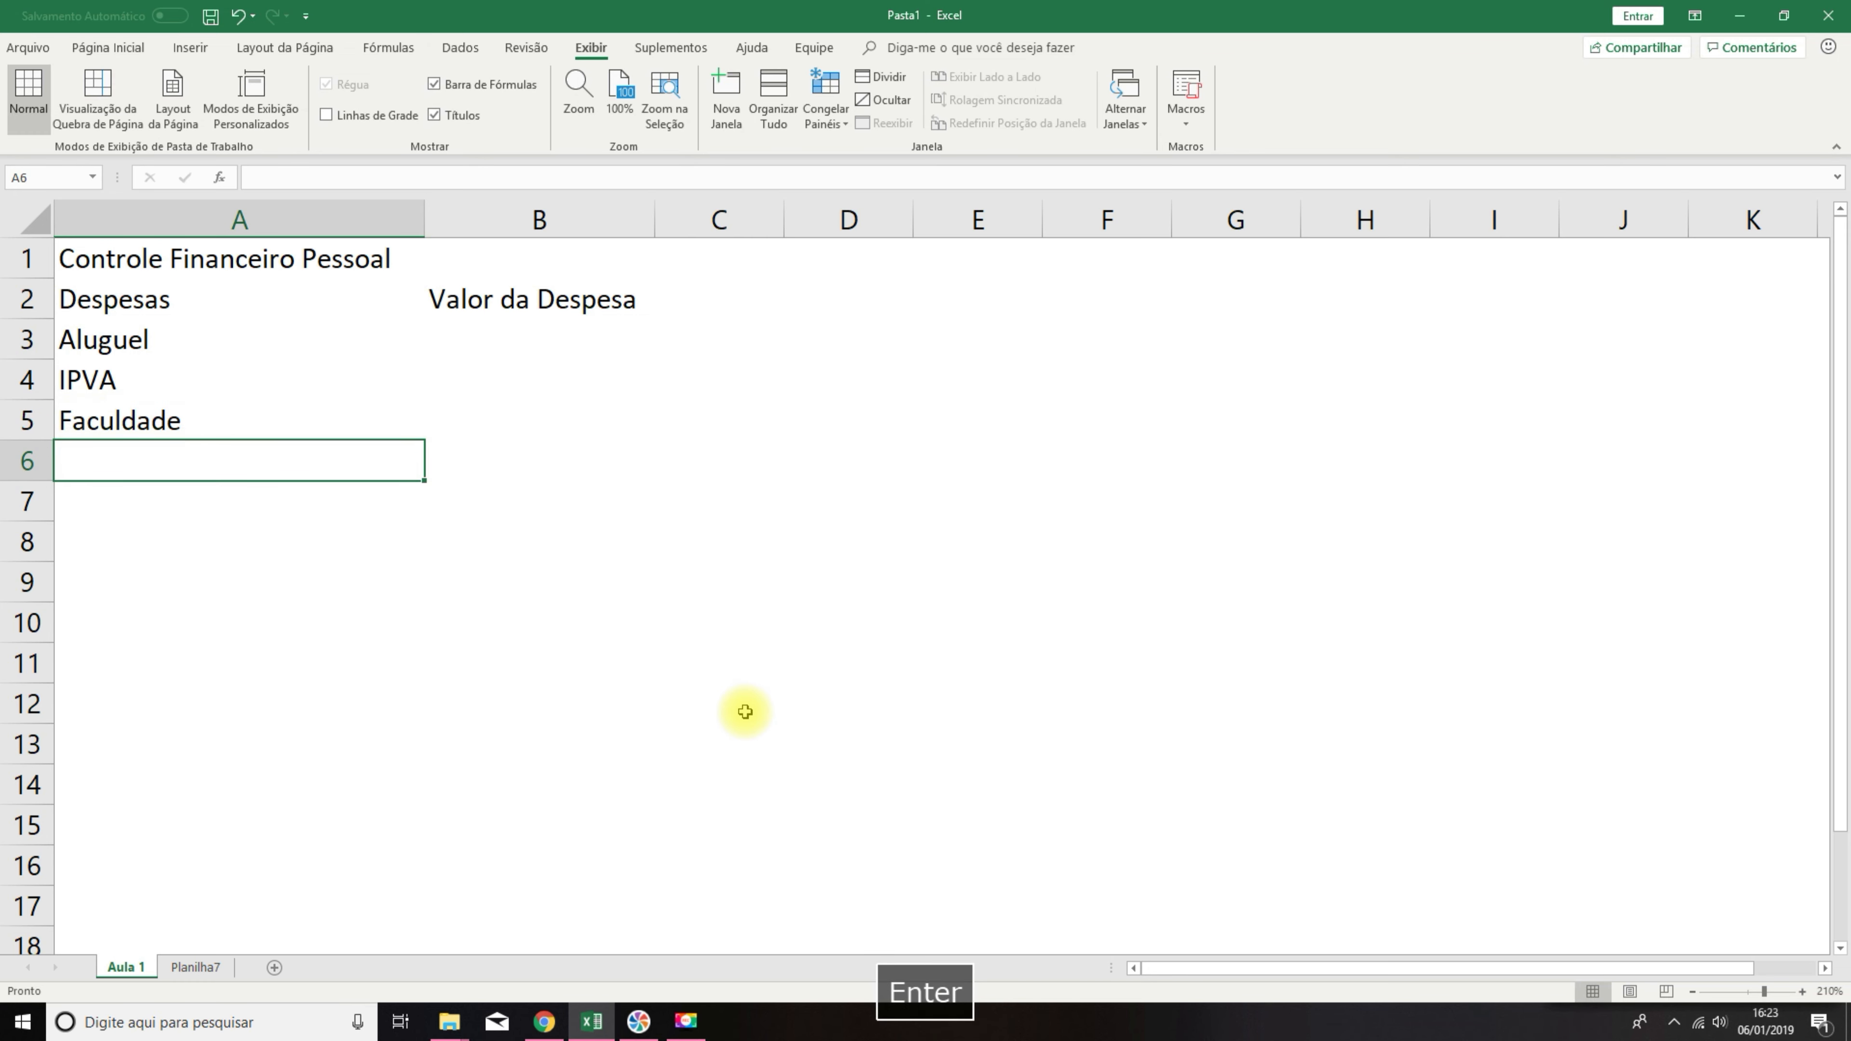
text(Ene)
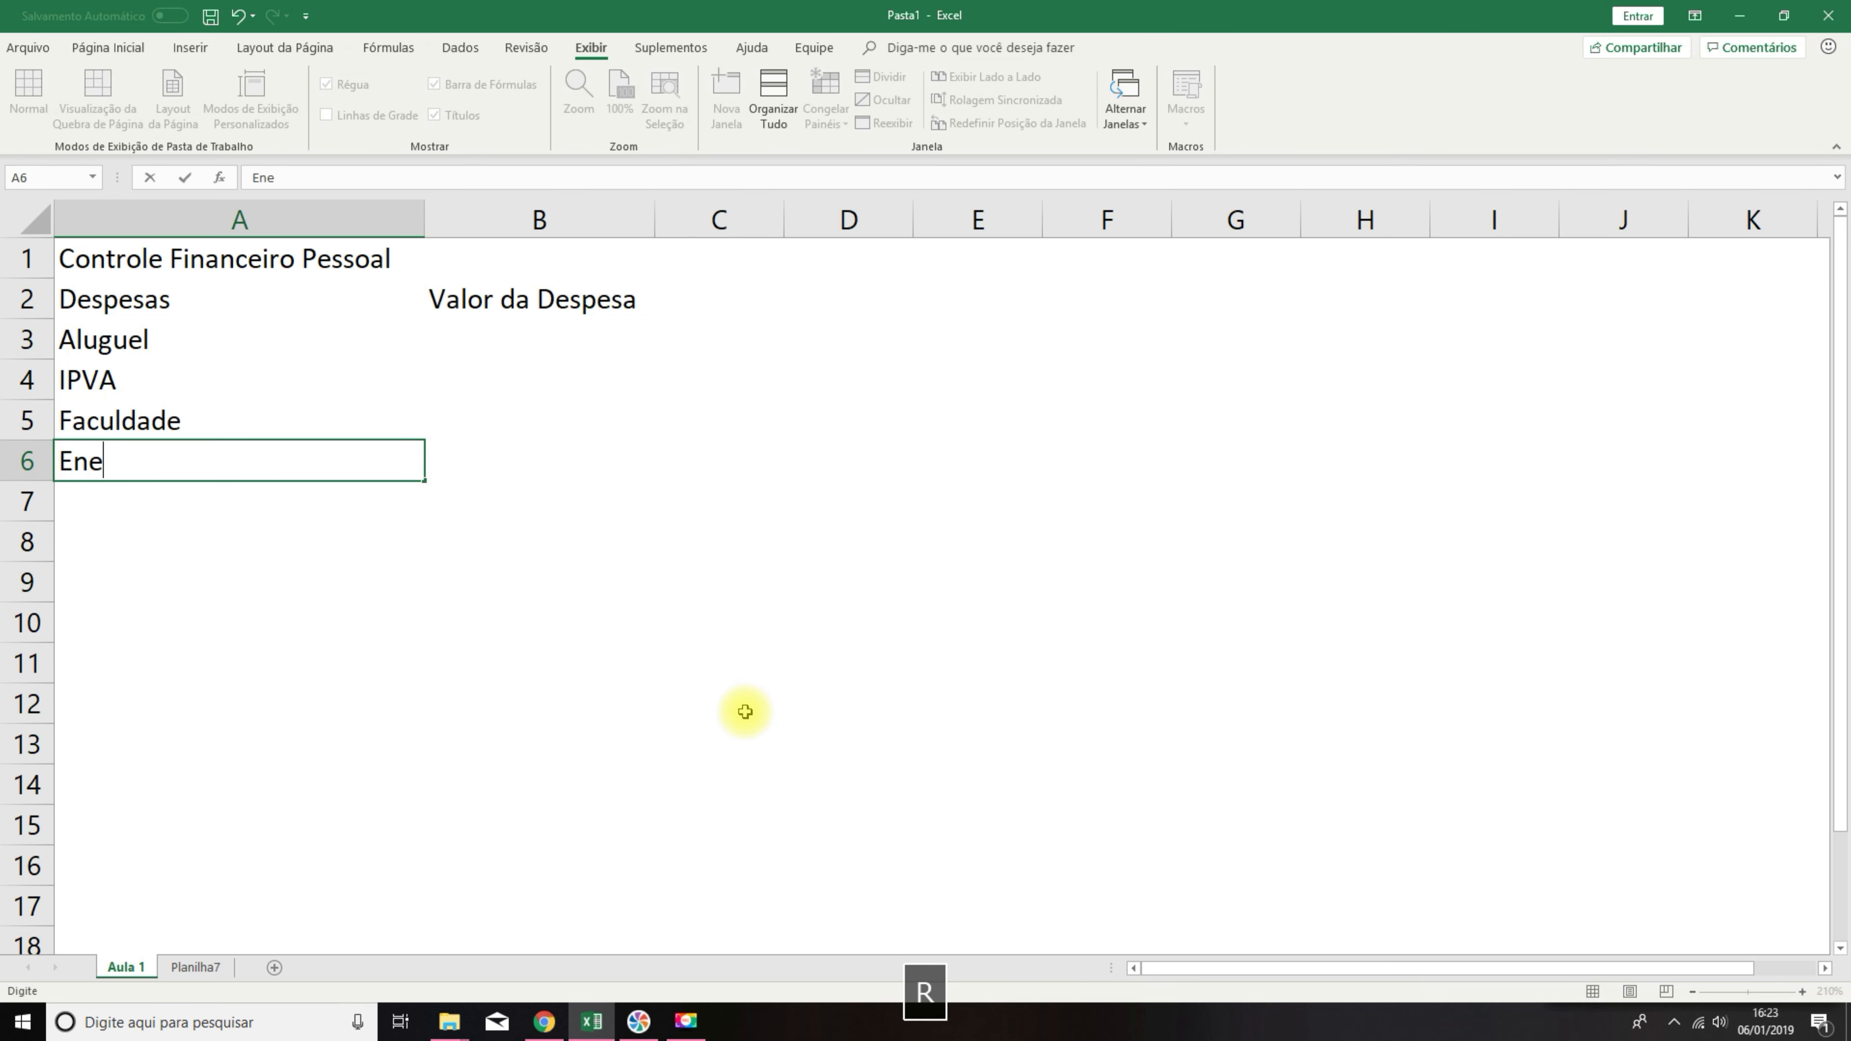
text(rgia El)
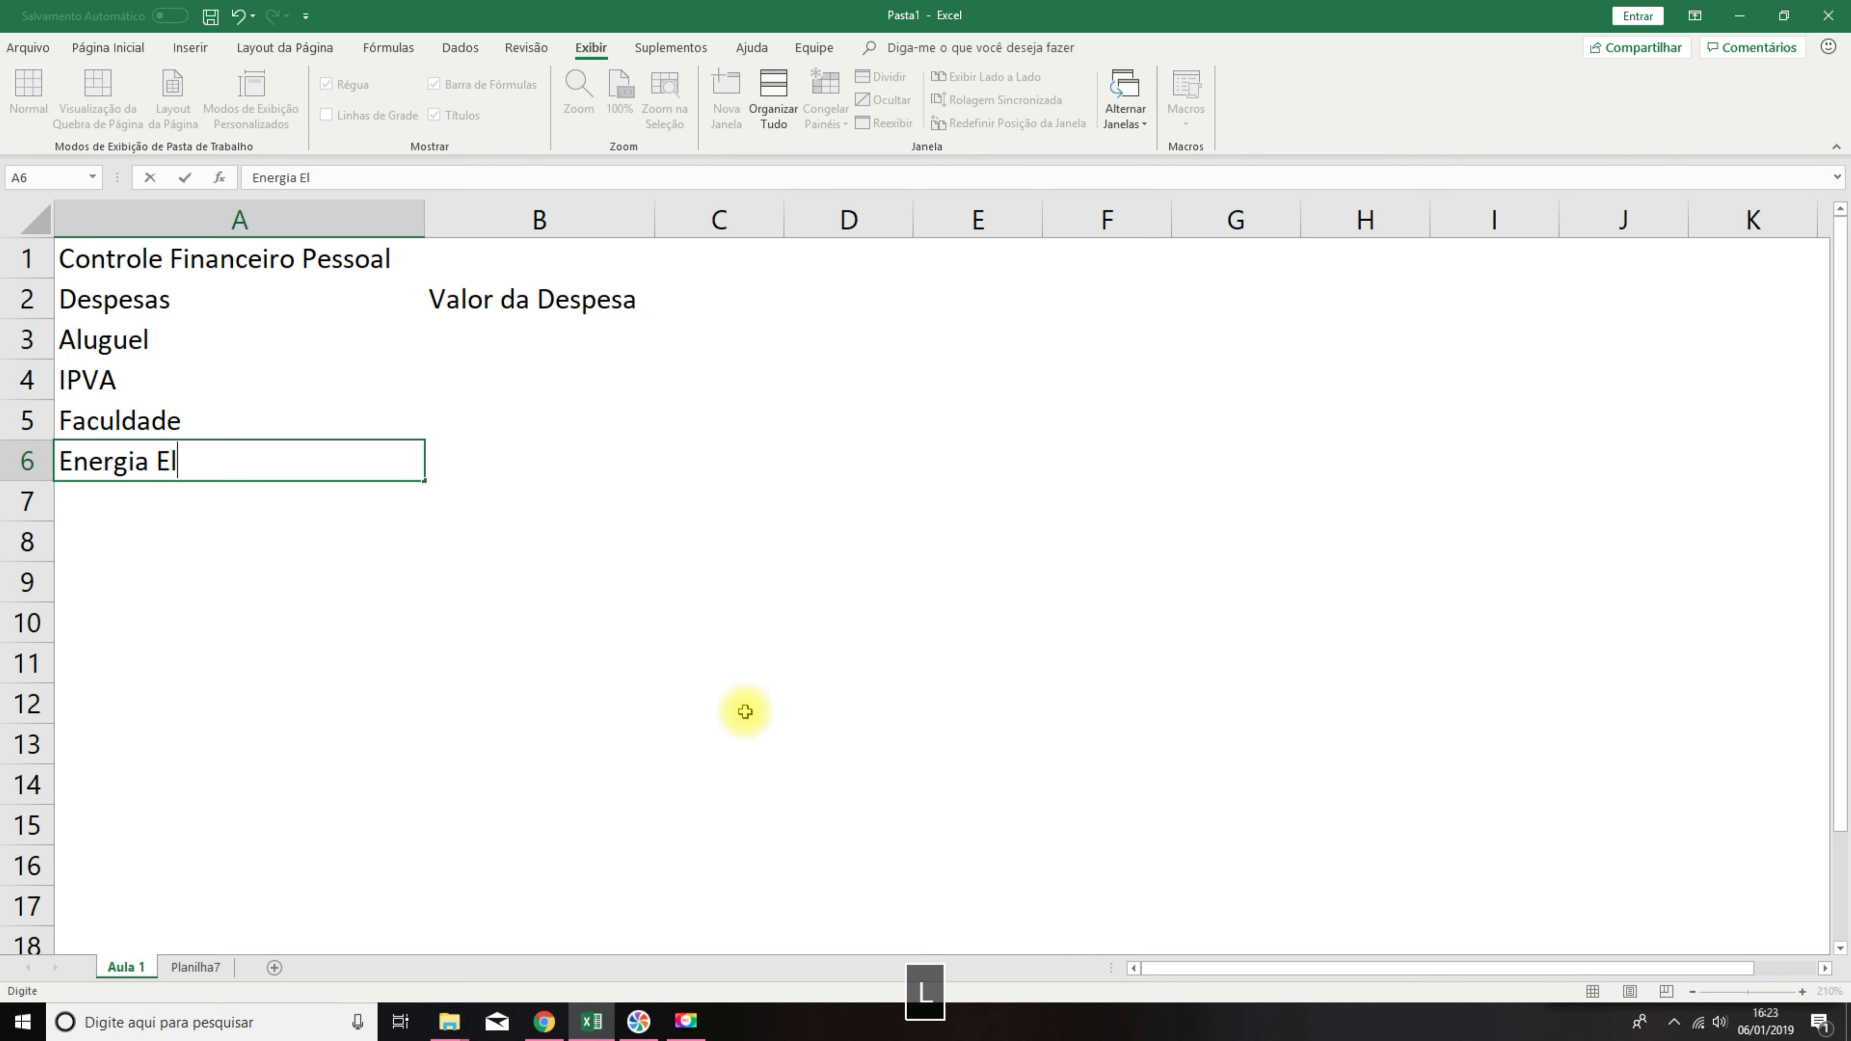
text(étrica)
key(Return)
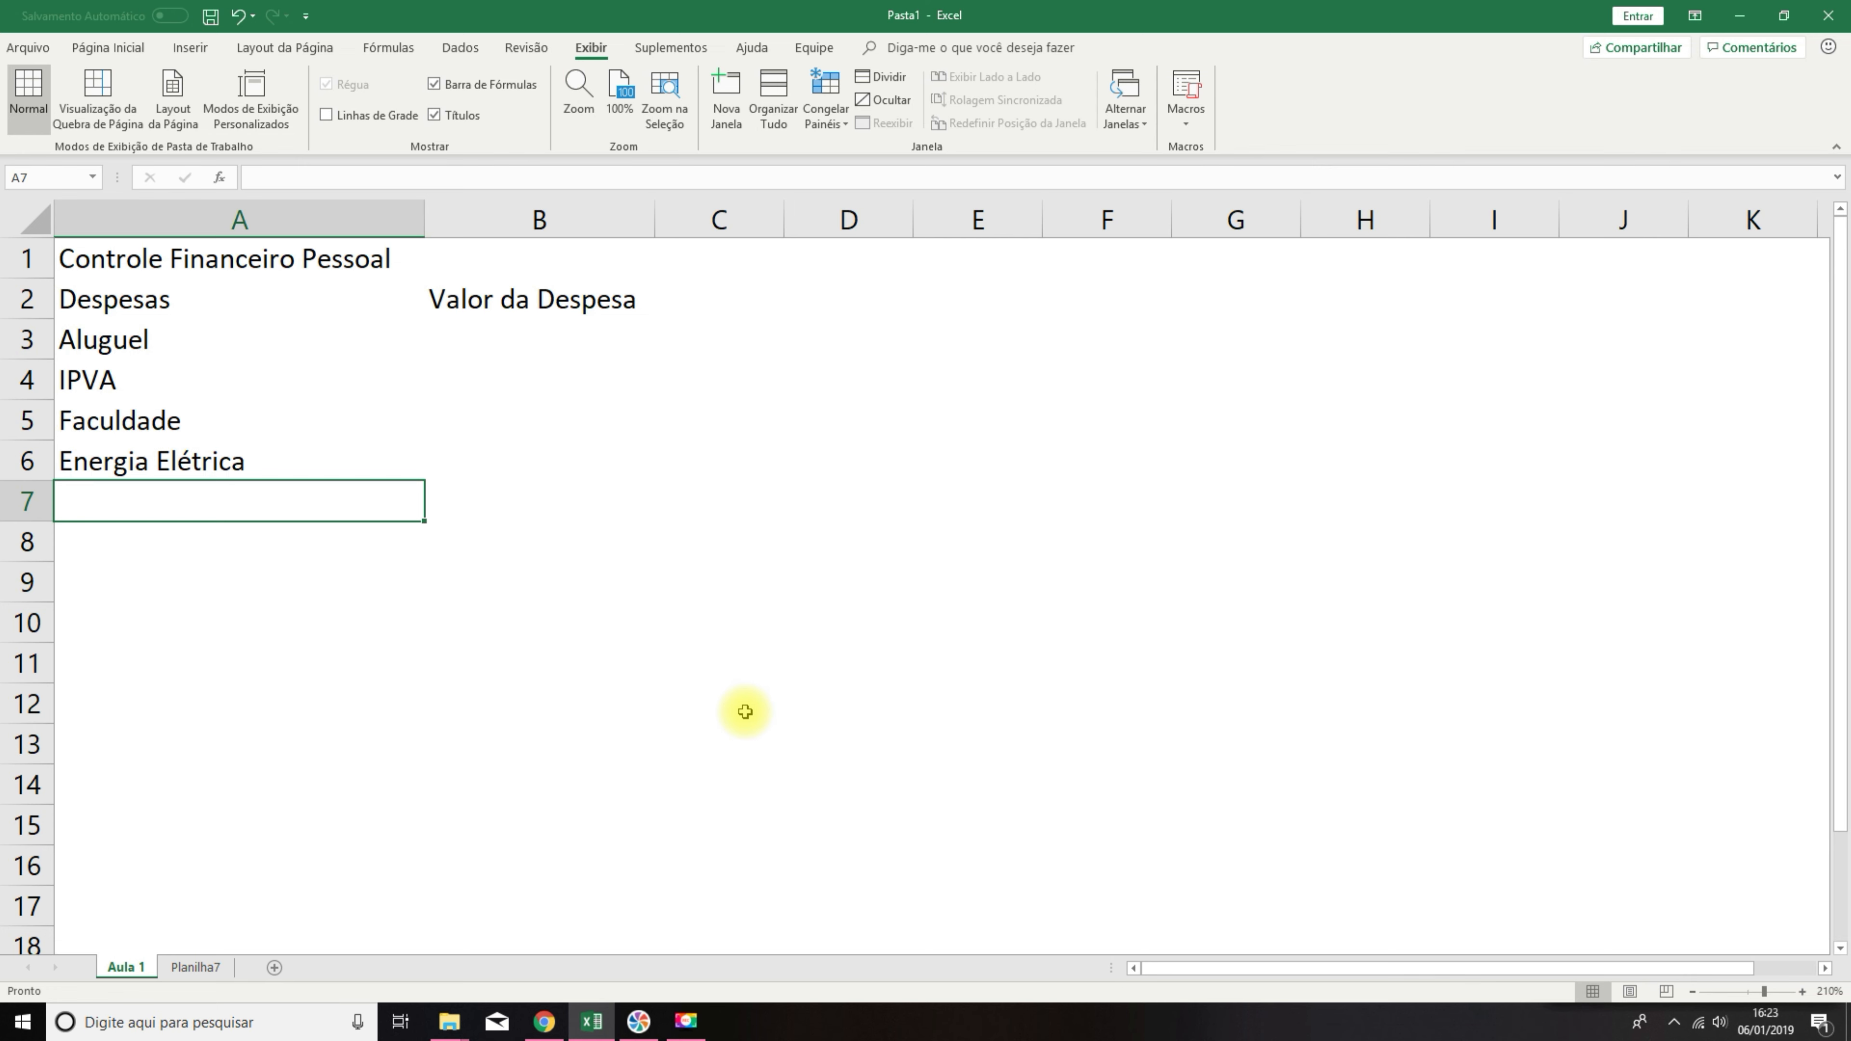
Continue the expense list with "Telefone Fixo", "Celula" and "Etc..." in cells A7 to A9.
text(Telefone)
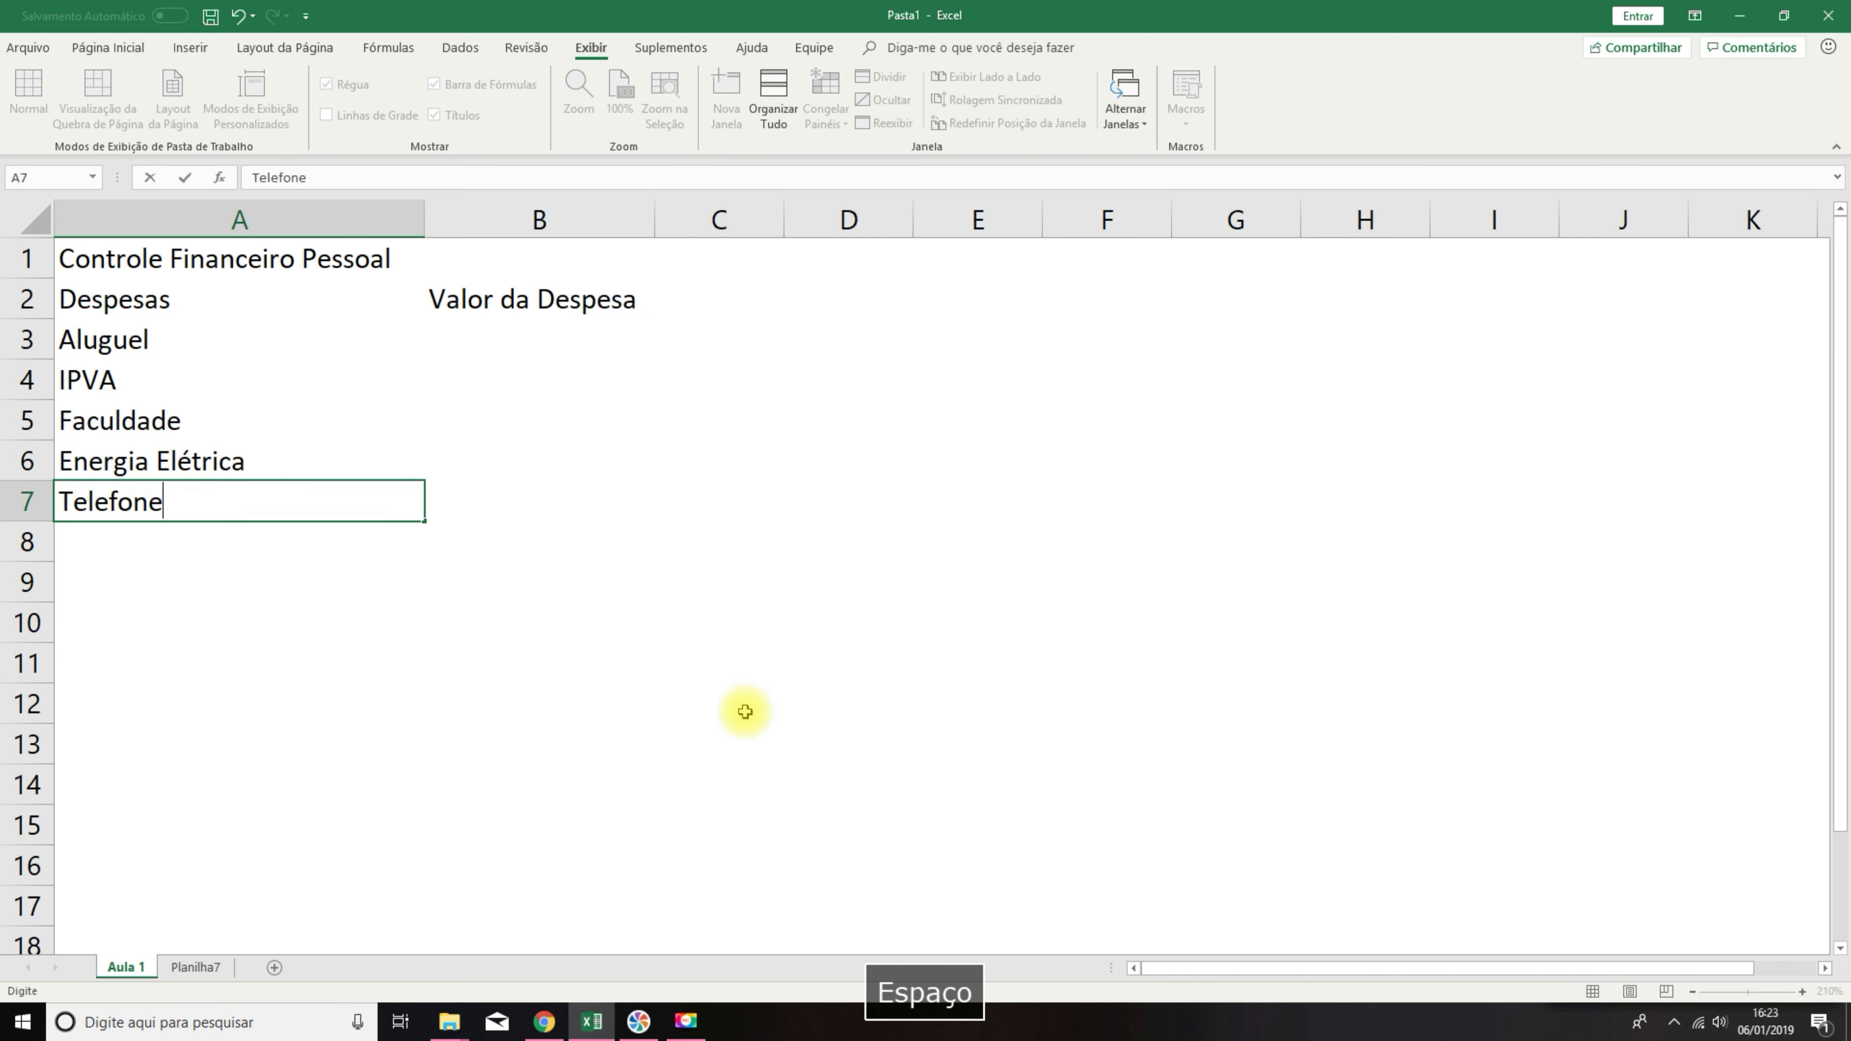
text( Fixo)
key(Return)
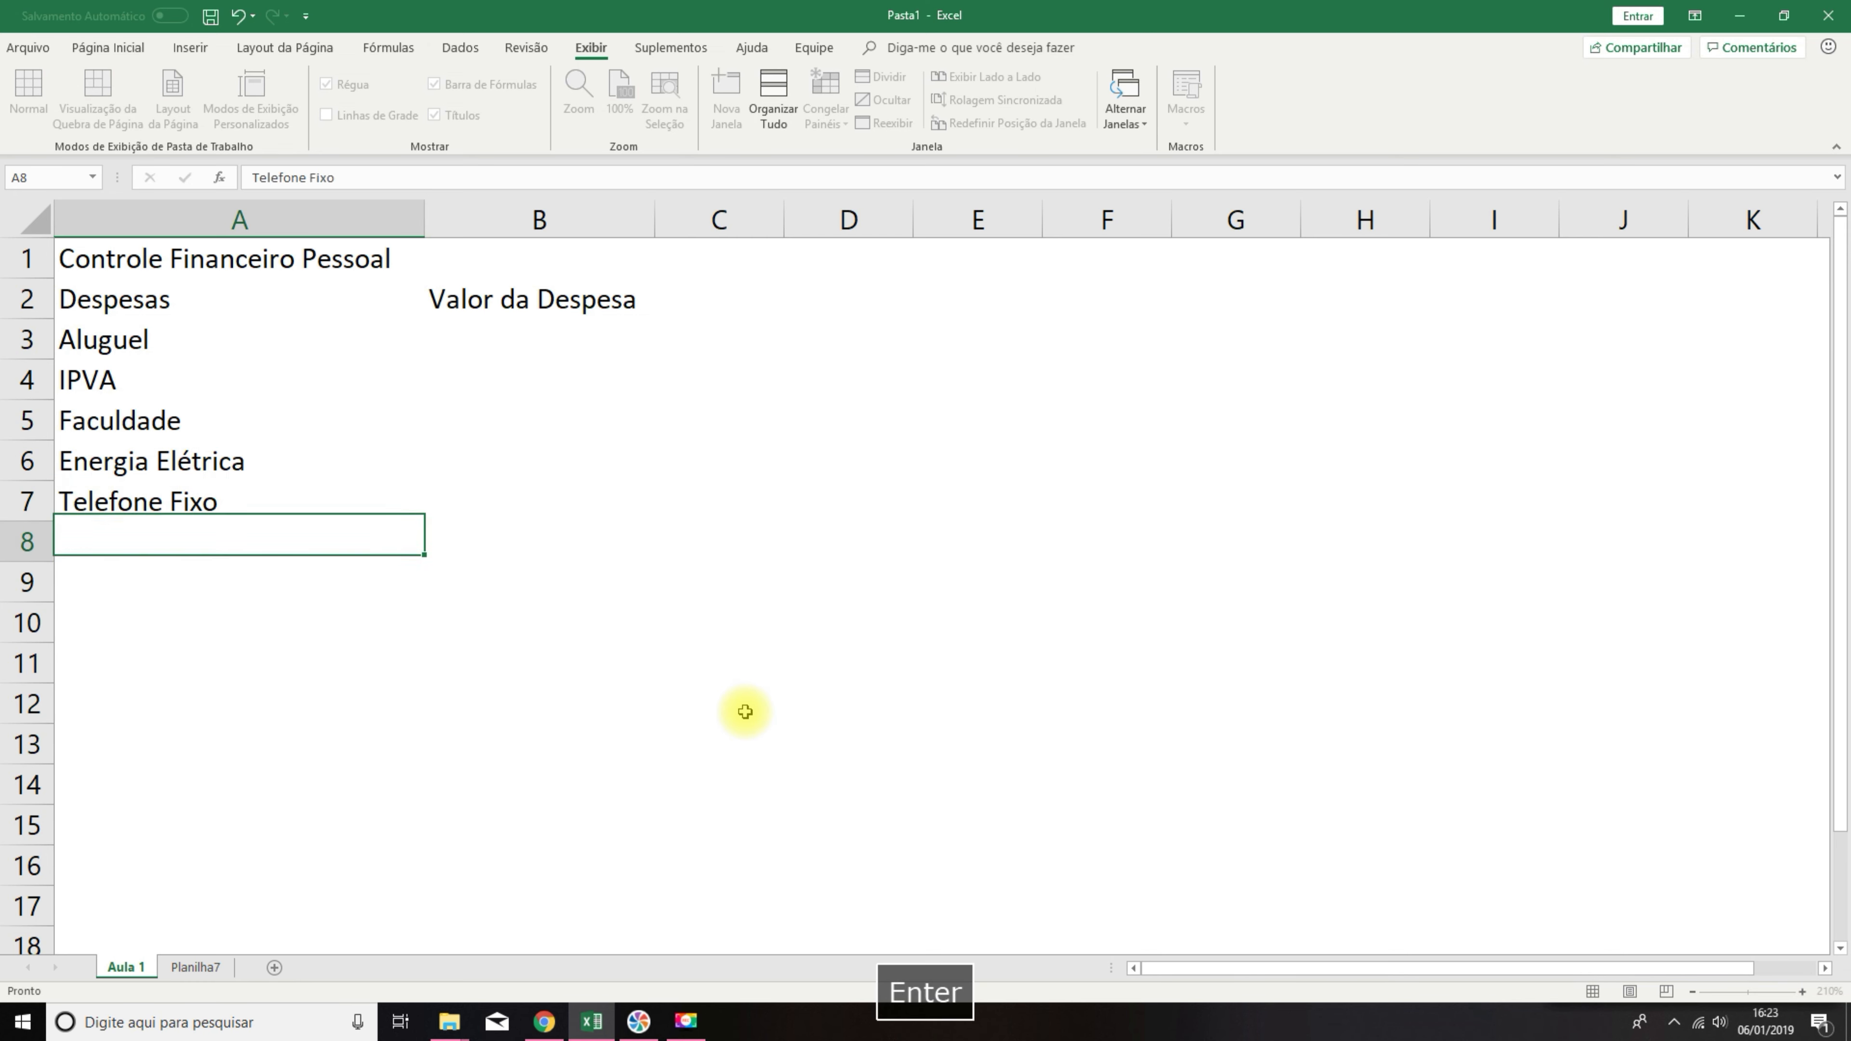
text(Celula)
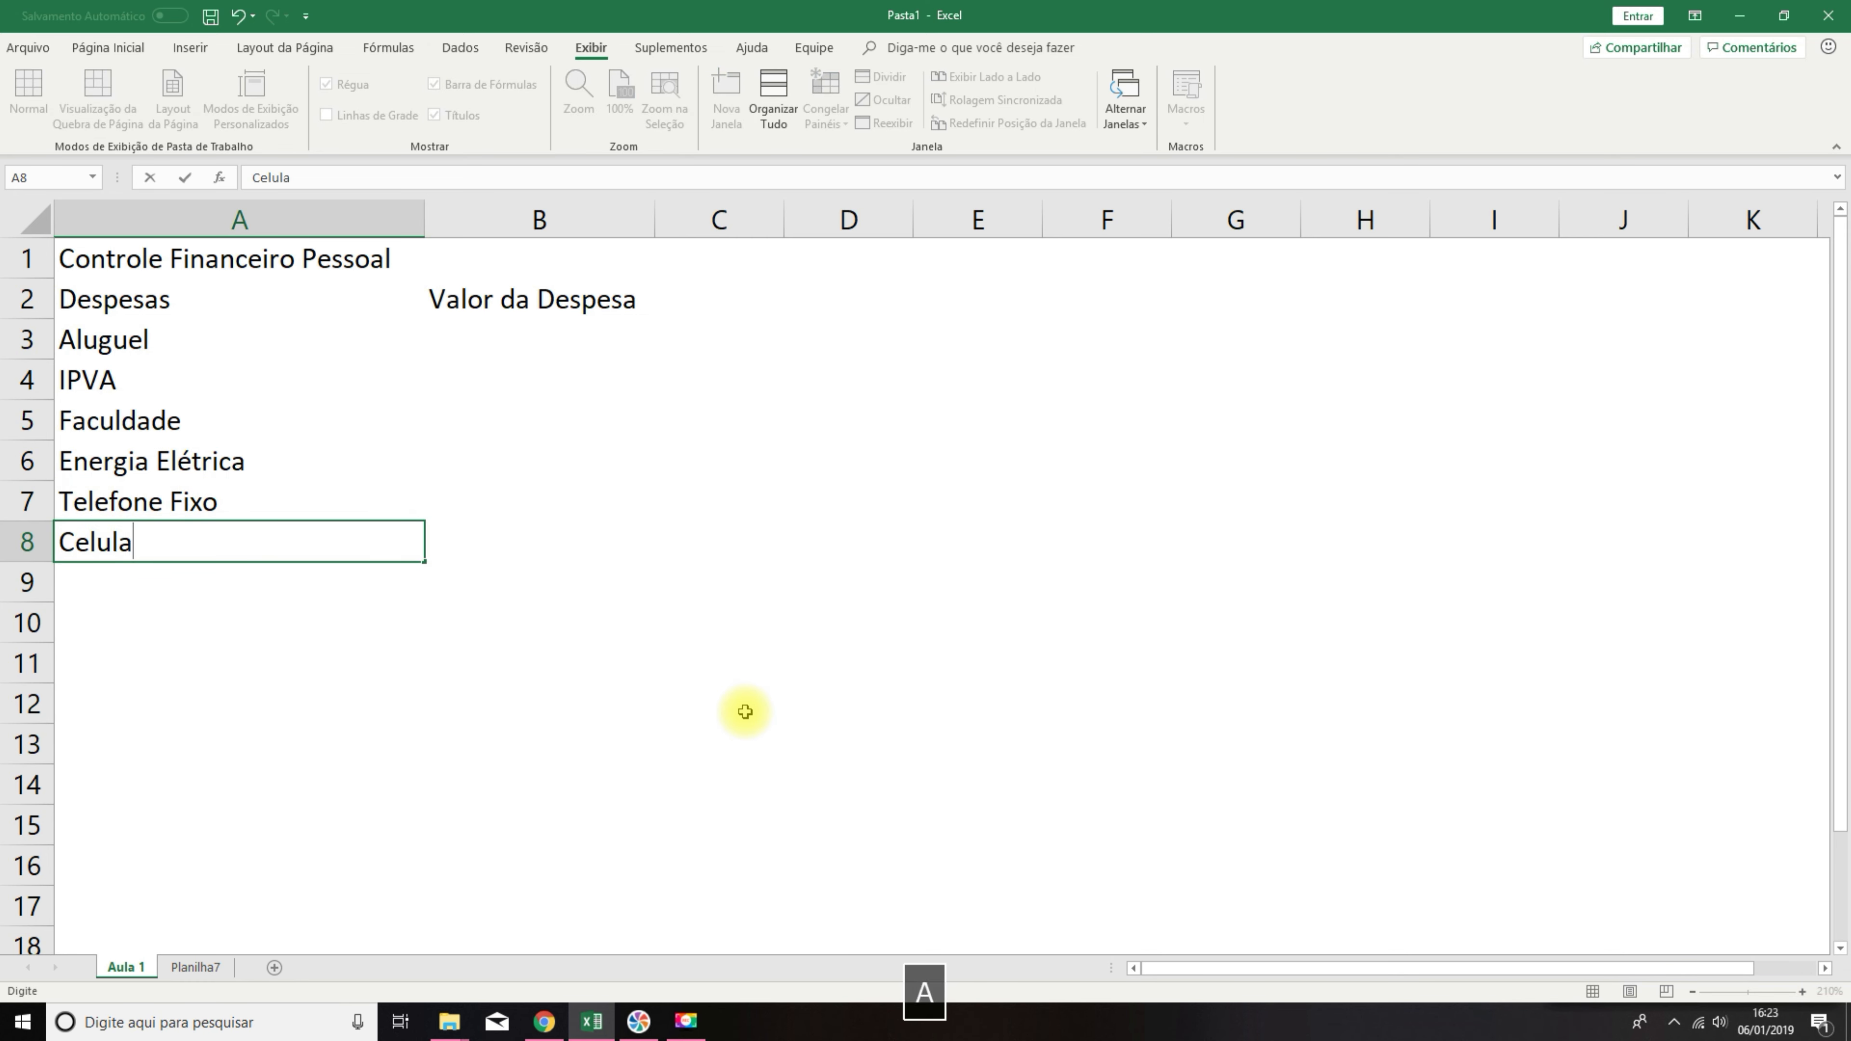
key(Return)
text(Etc...)
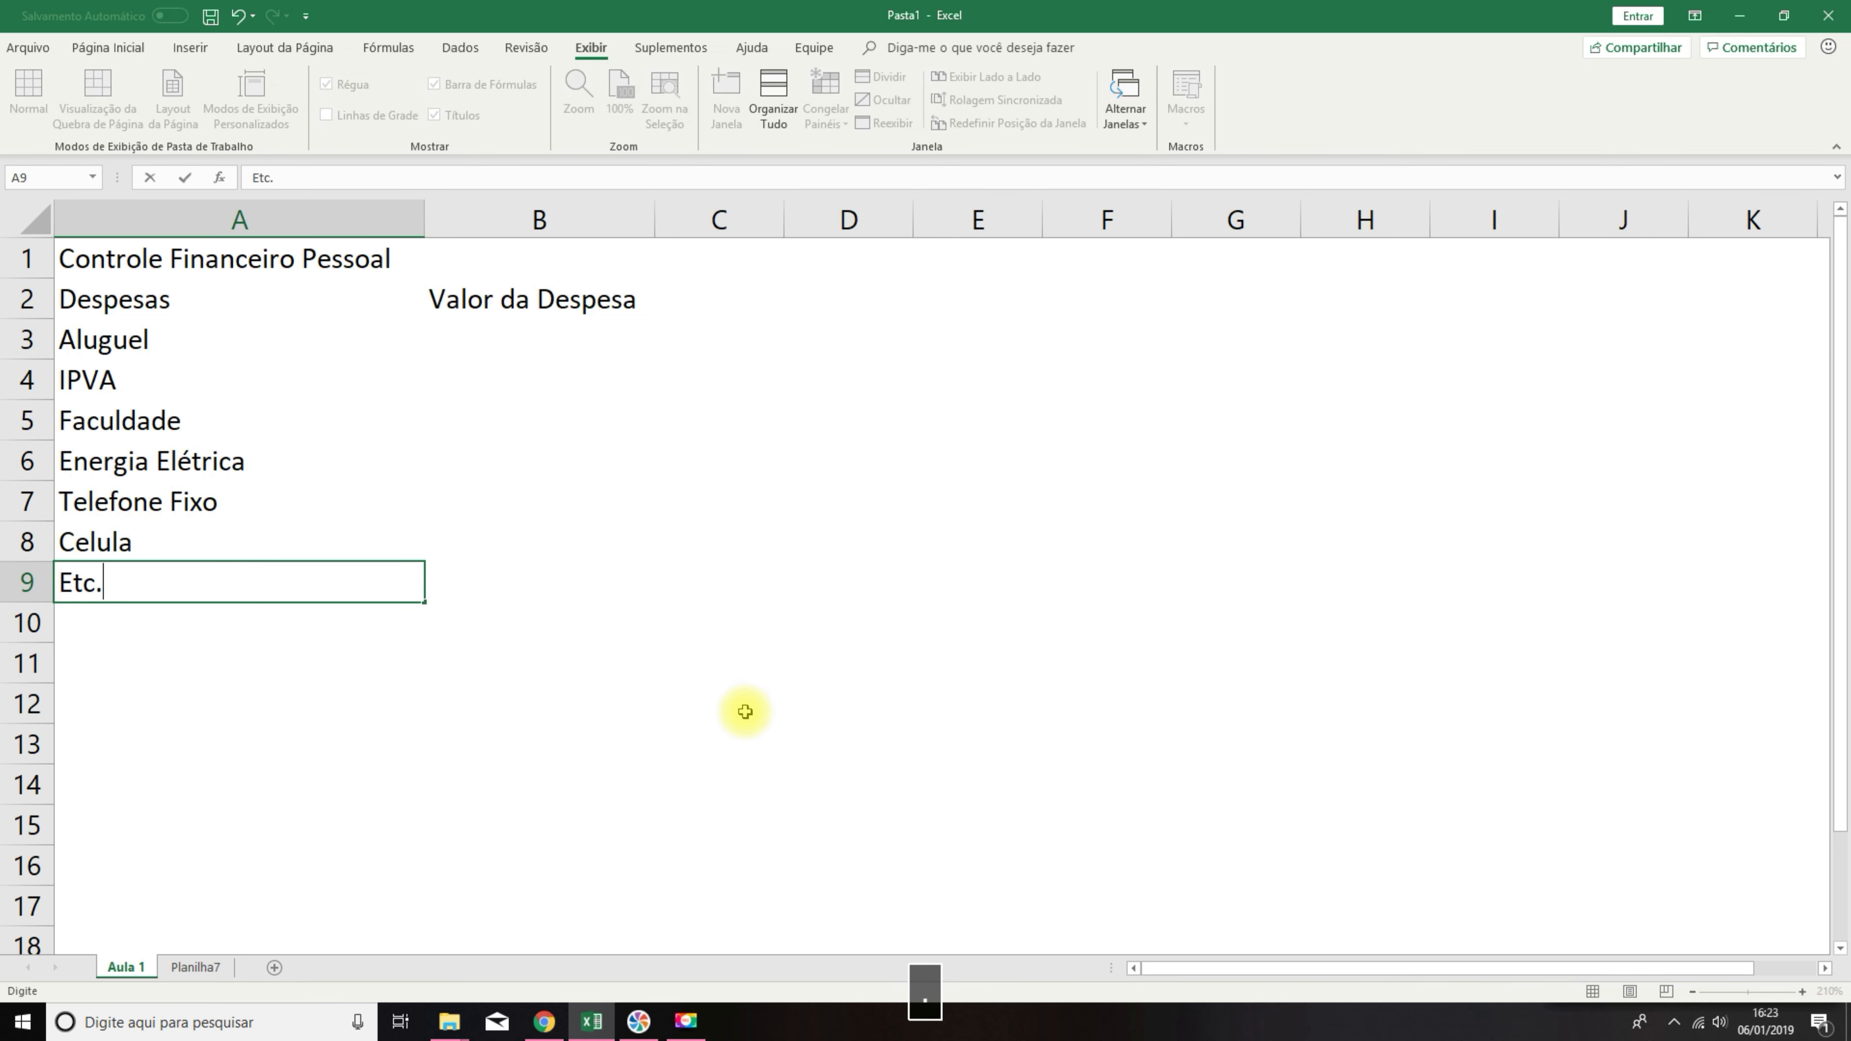
key(Return)
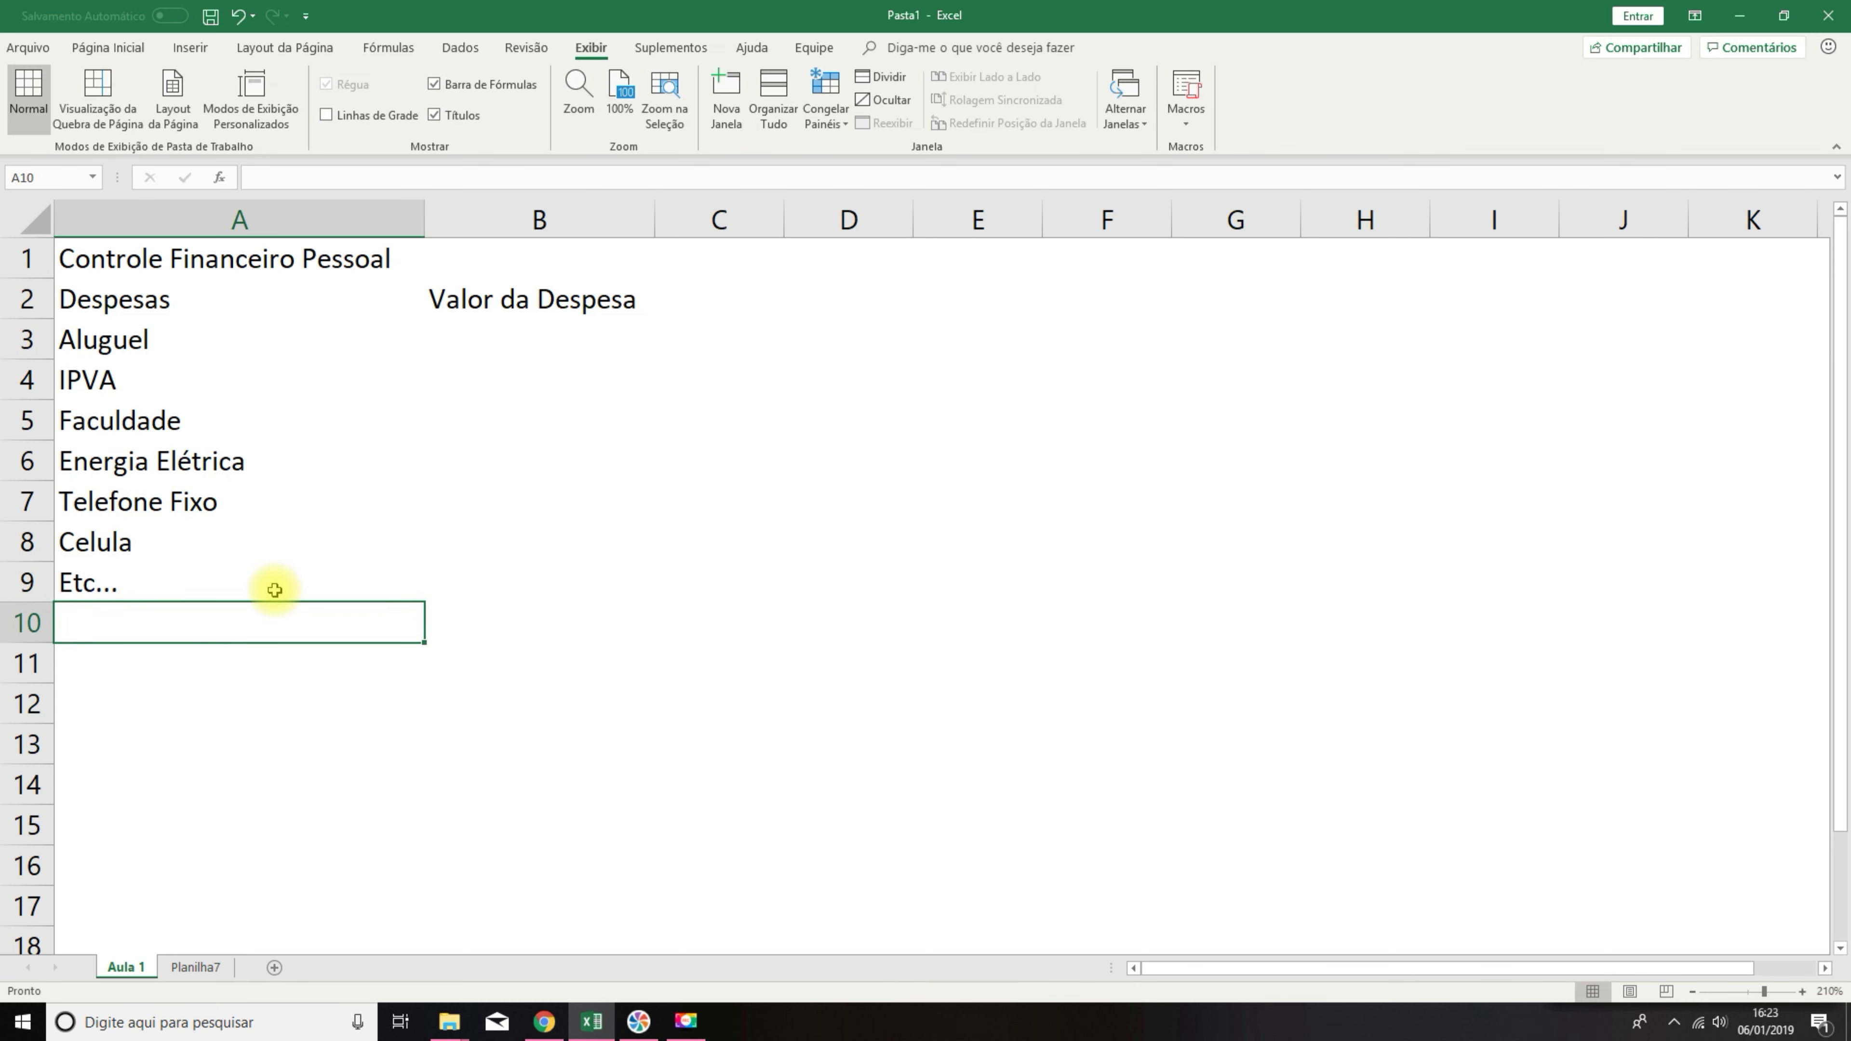
Enter 3000 in cell B3 as the value of the Aluguel expense.
click(470, 340)
text(3000)
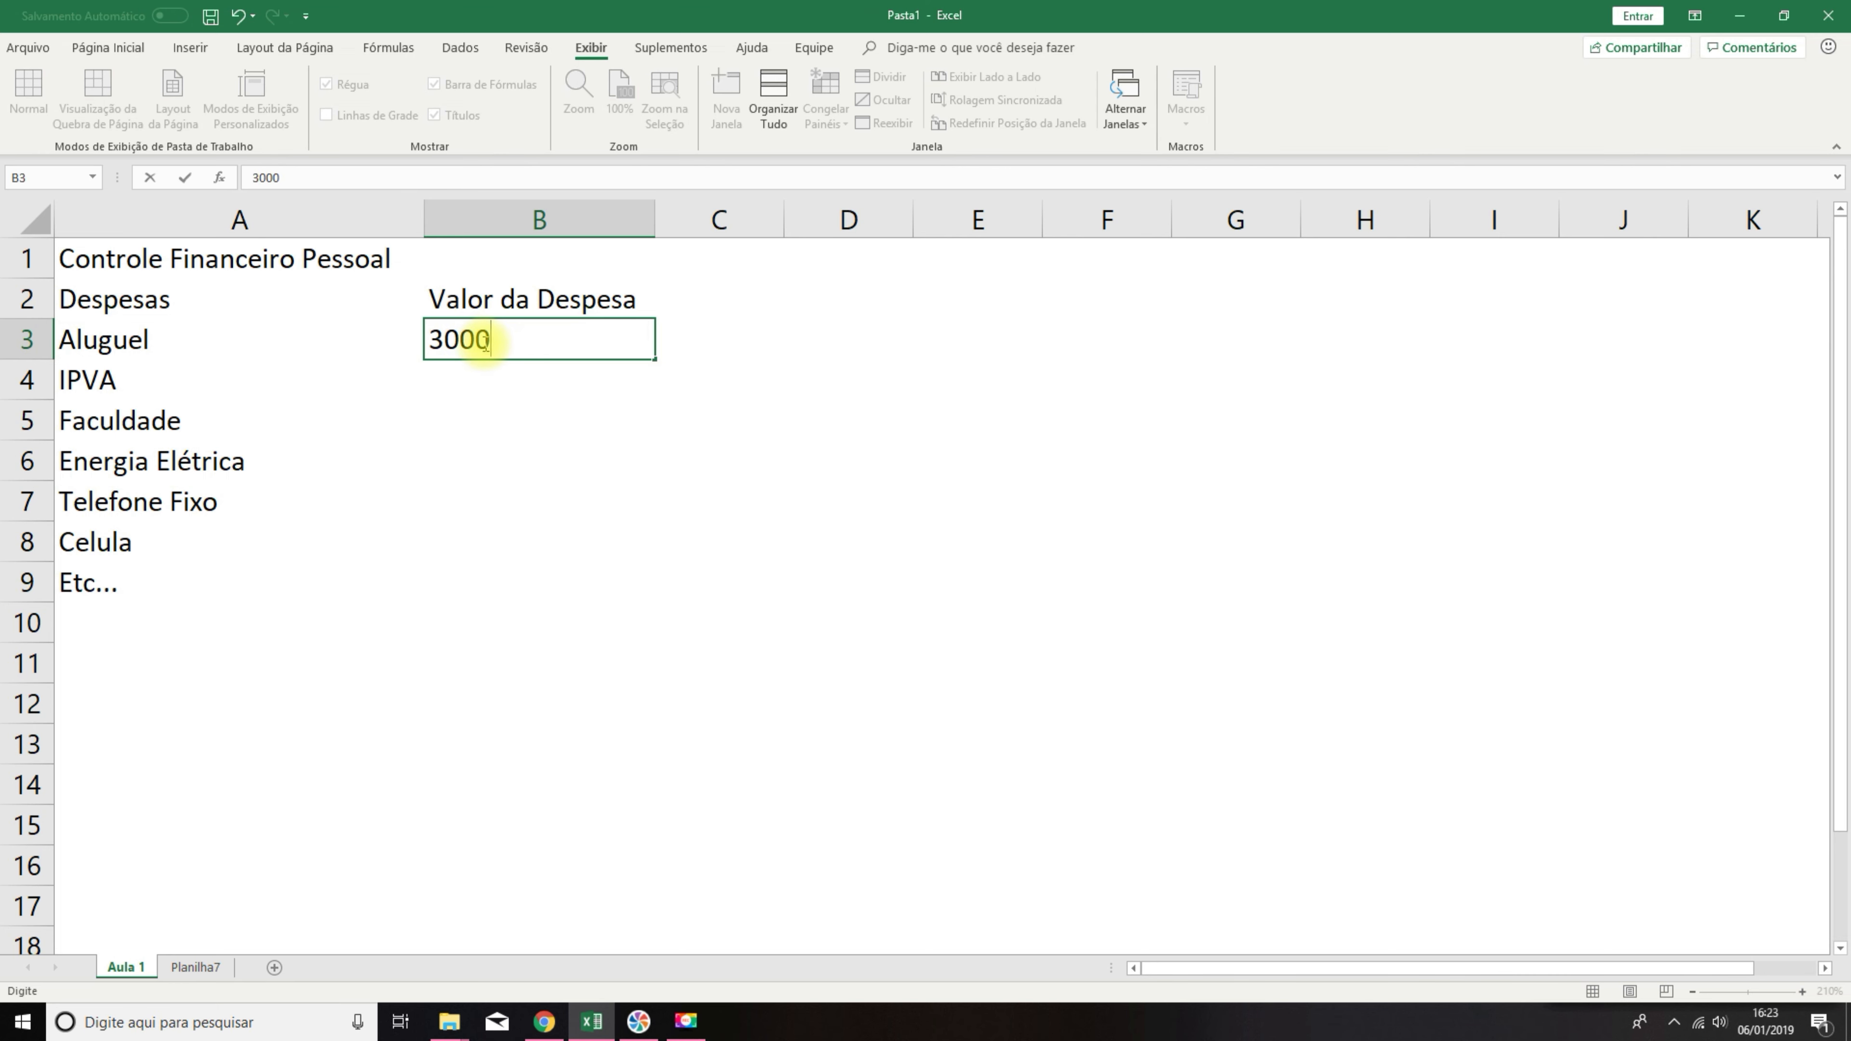
key(Return)
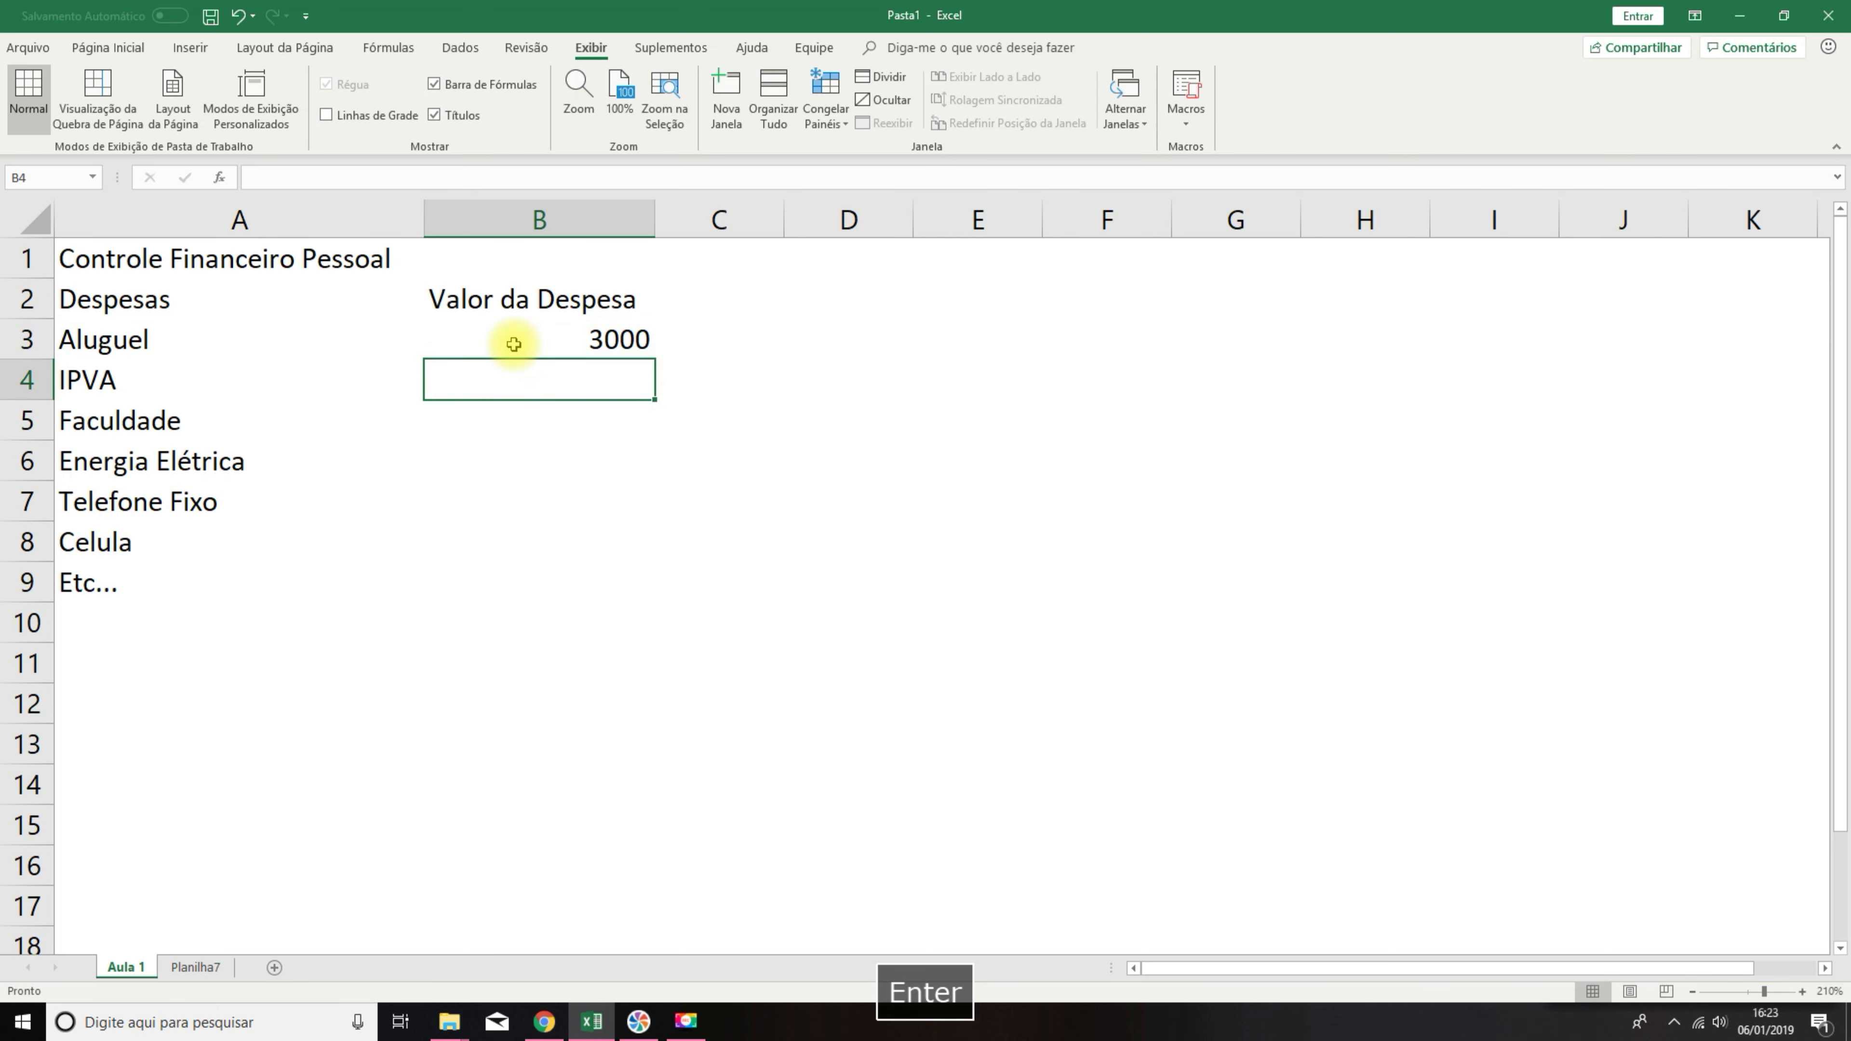
Enter the expense values 1500, 5000, 250, 125 and 80 in cells B4 to B8.
text(1500)
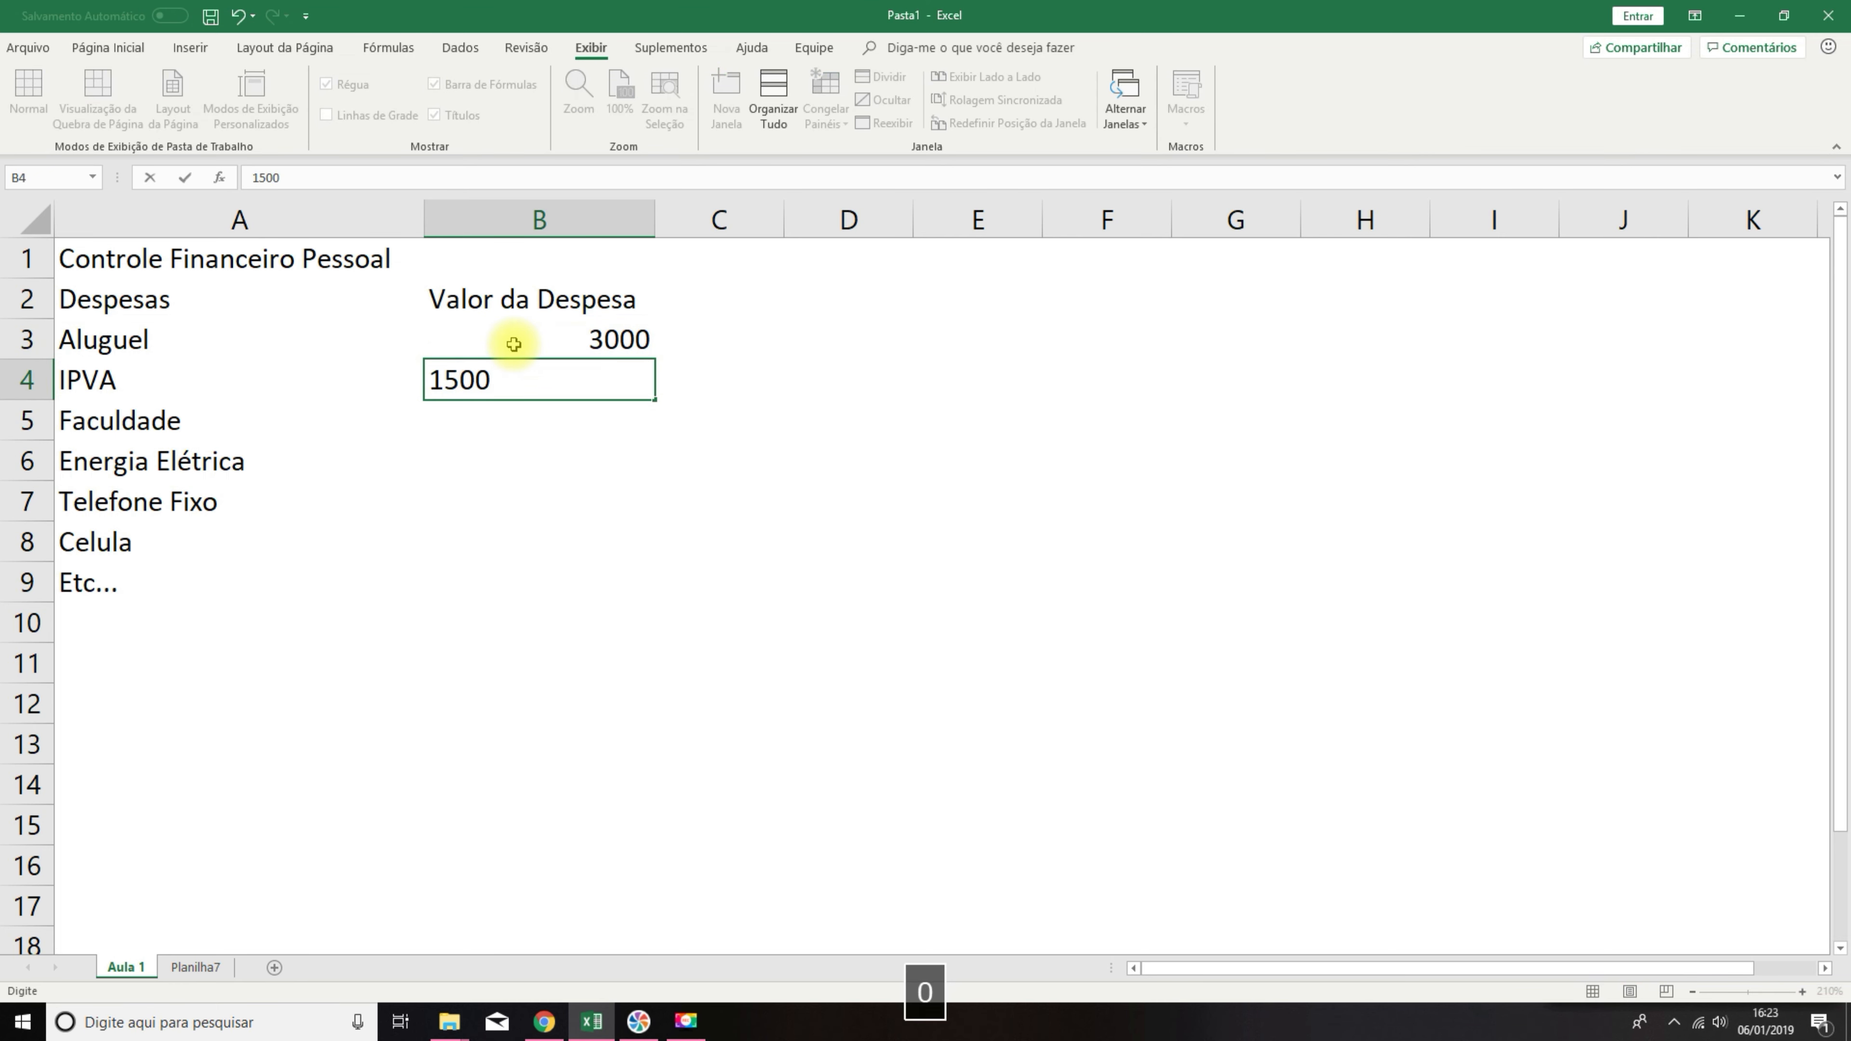
key(Return)
text(5000)
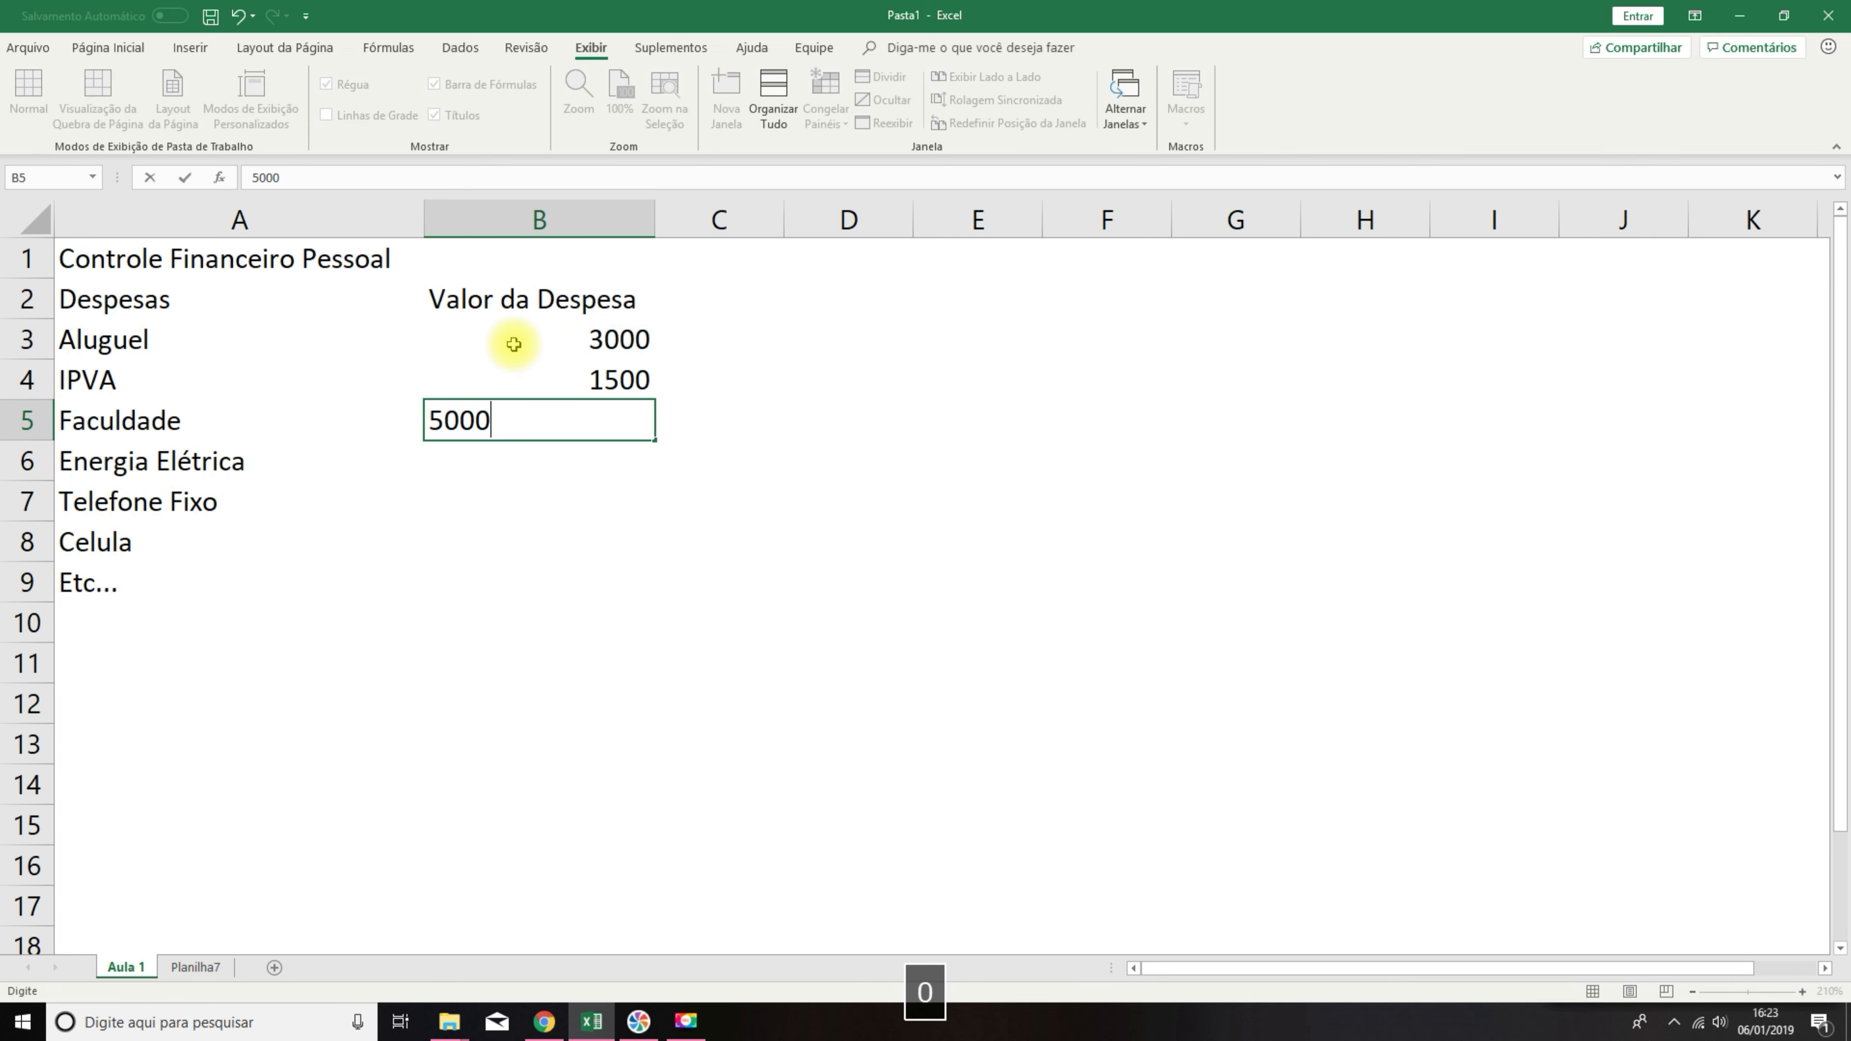
key(Return)
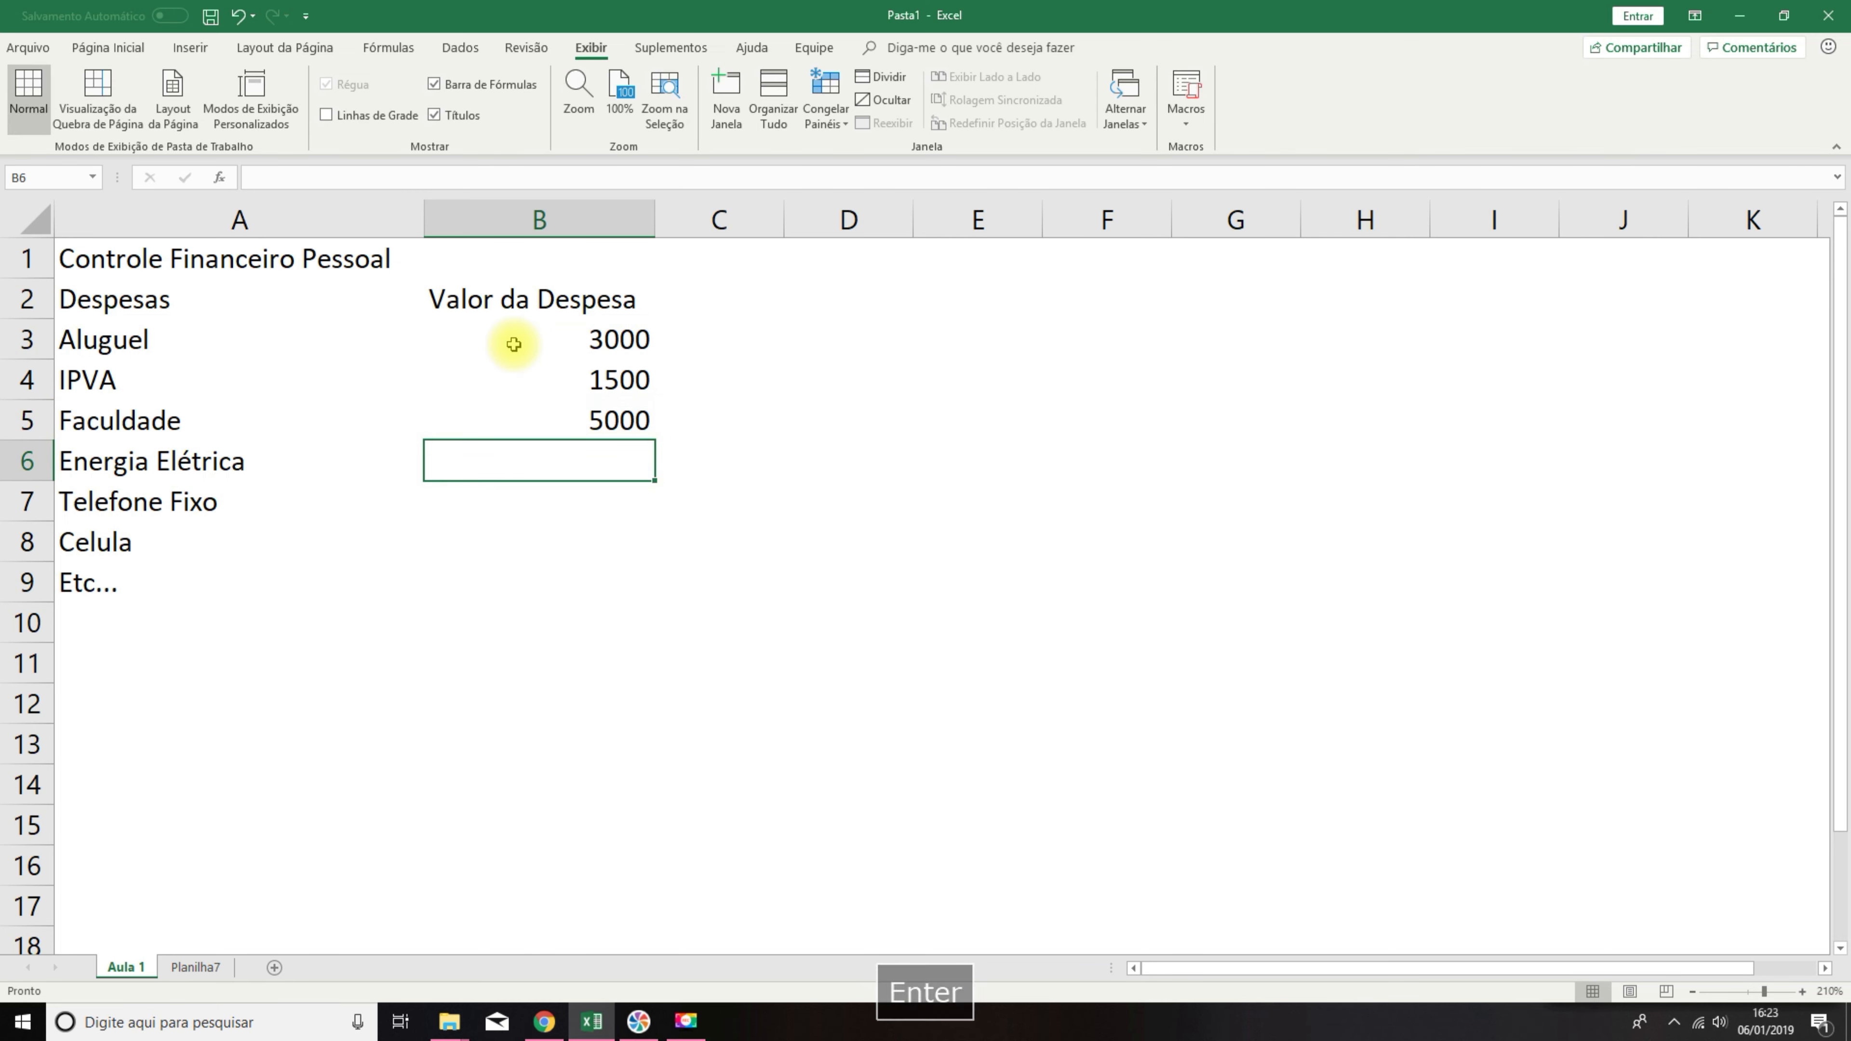
text(250)
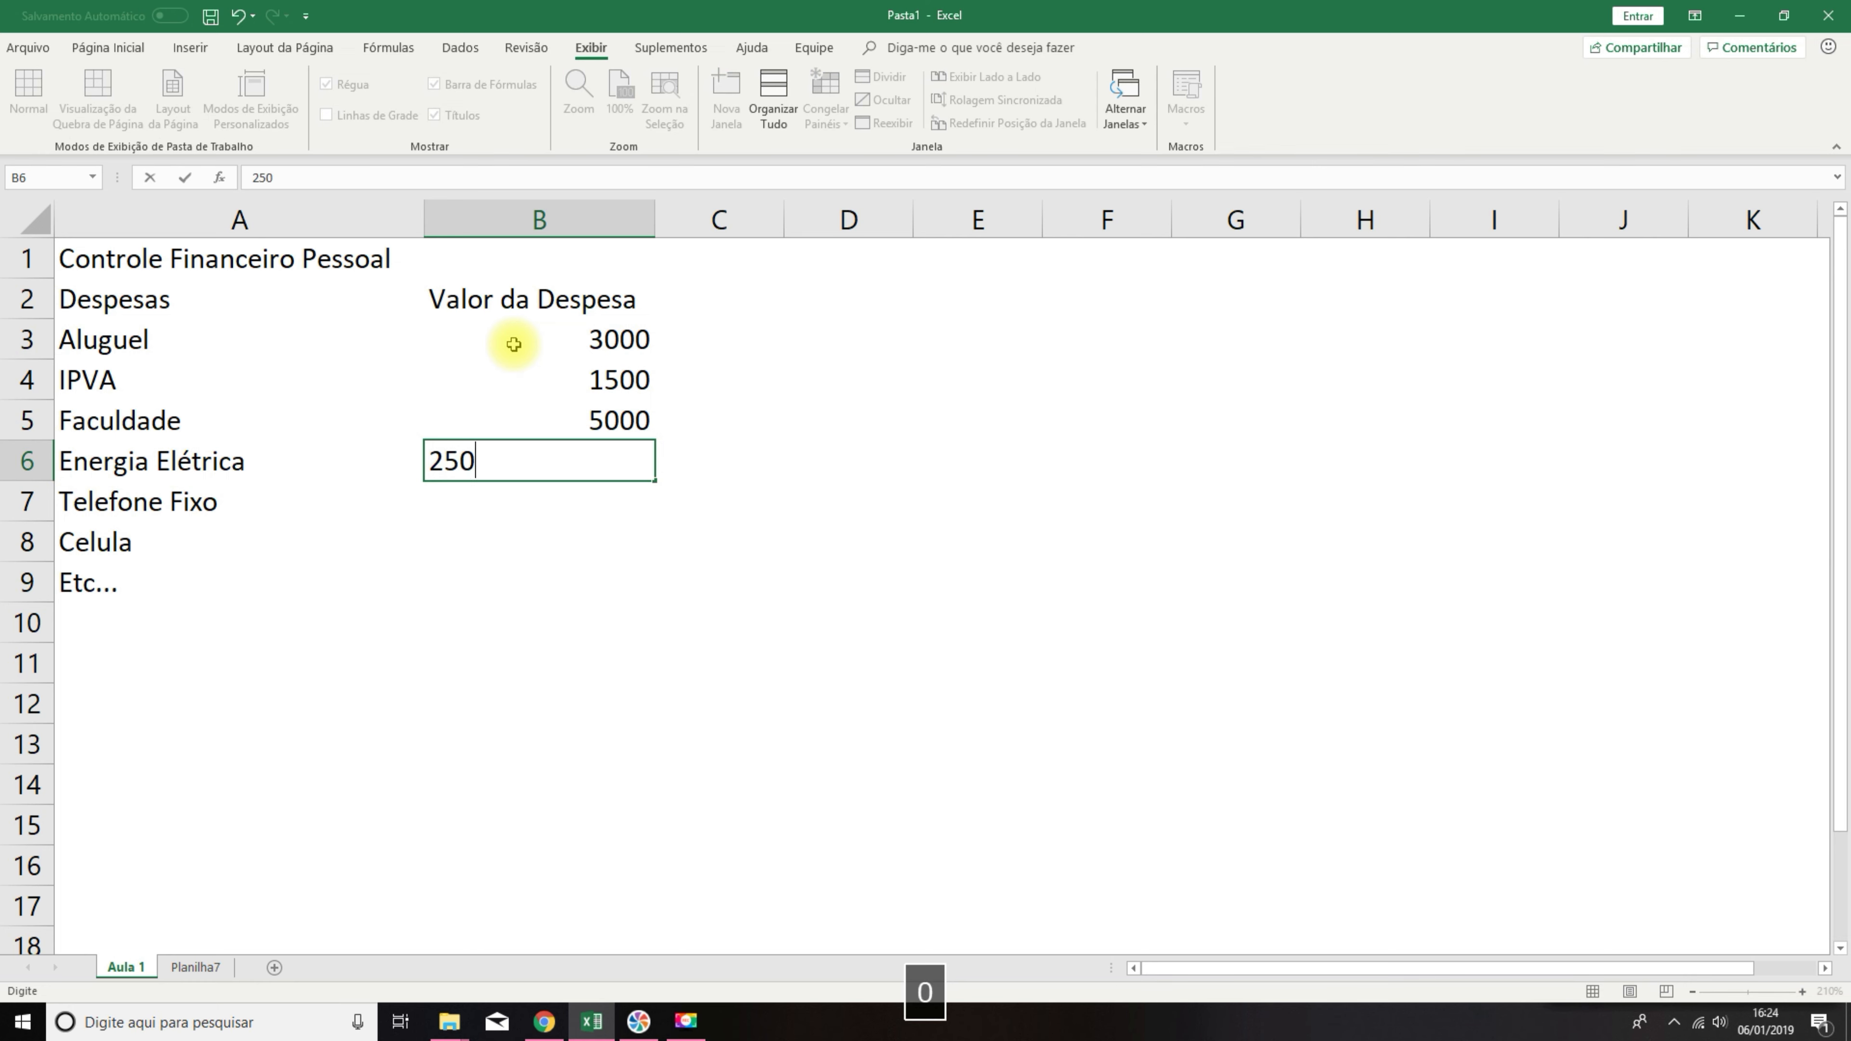
key(Return)
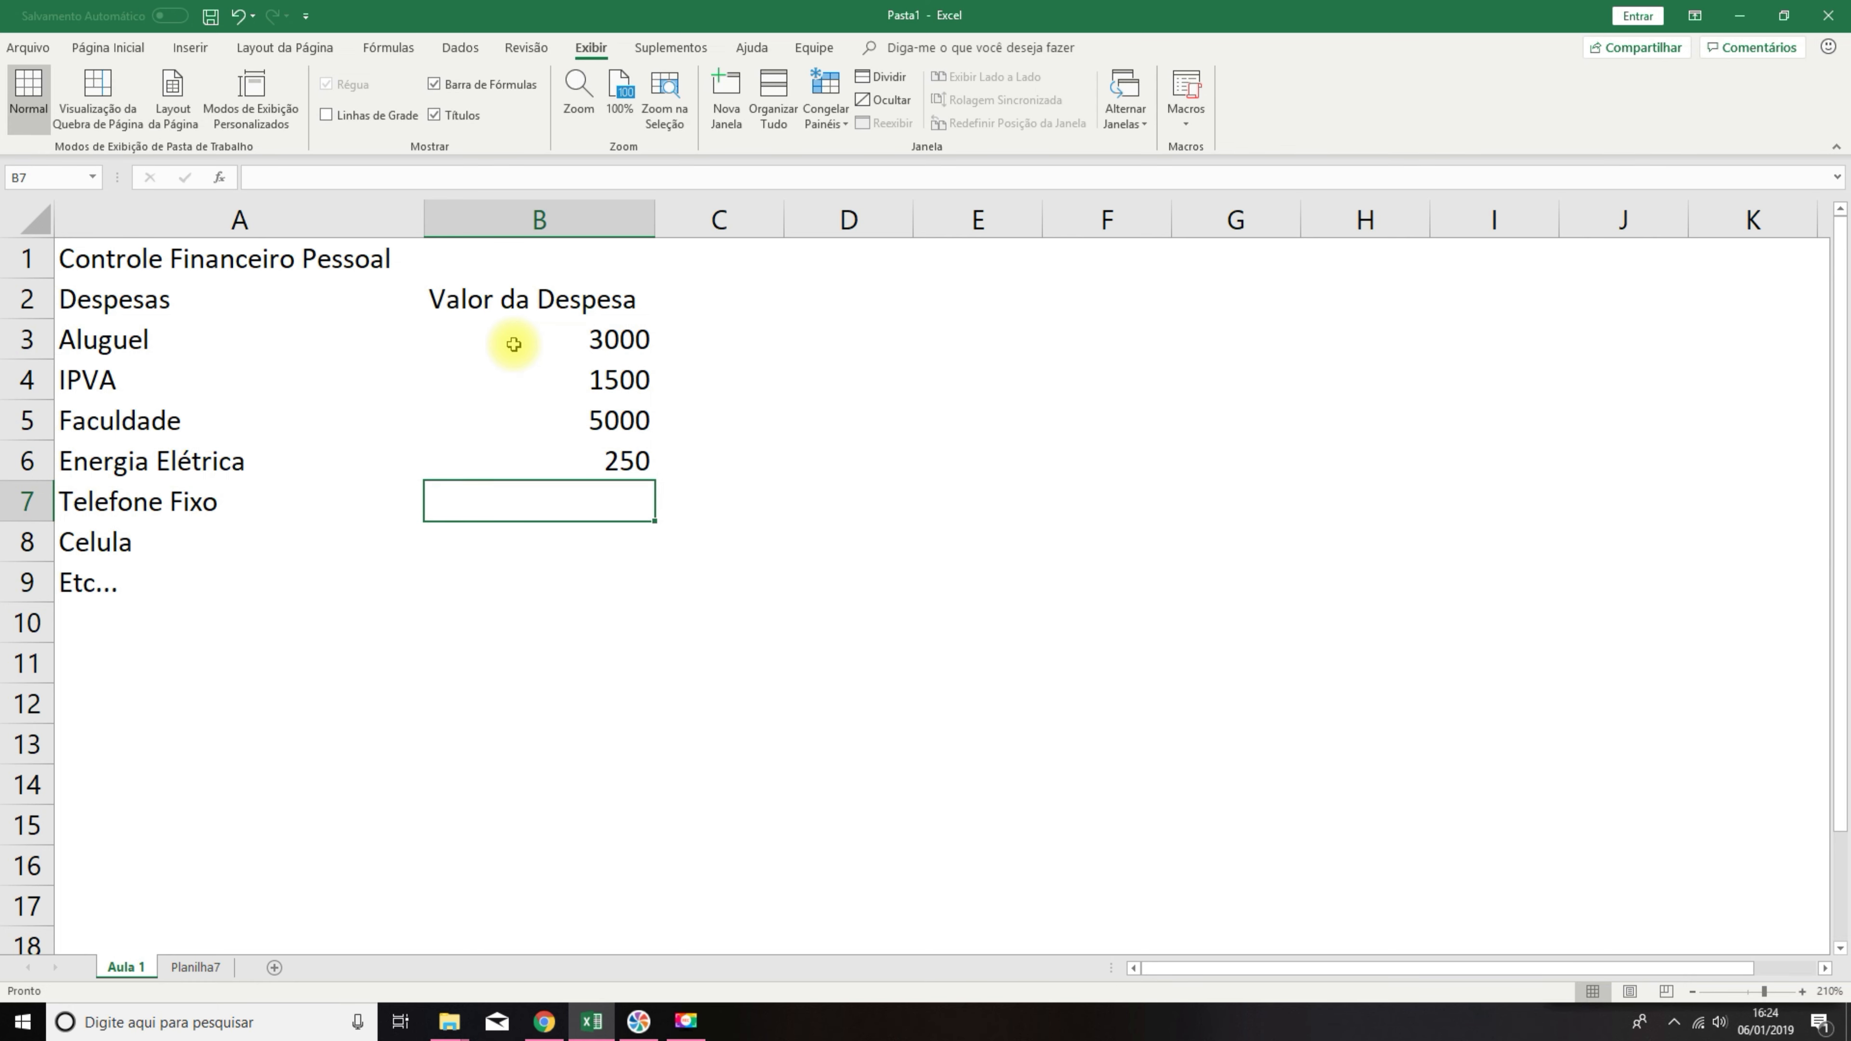
text(125)
key(Return)
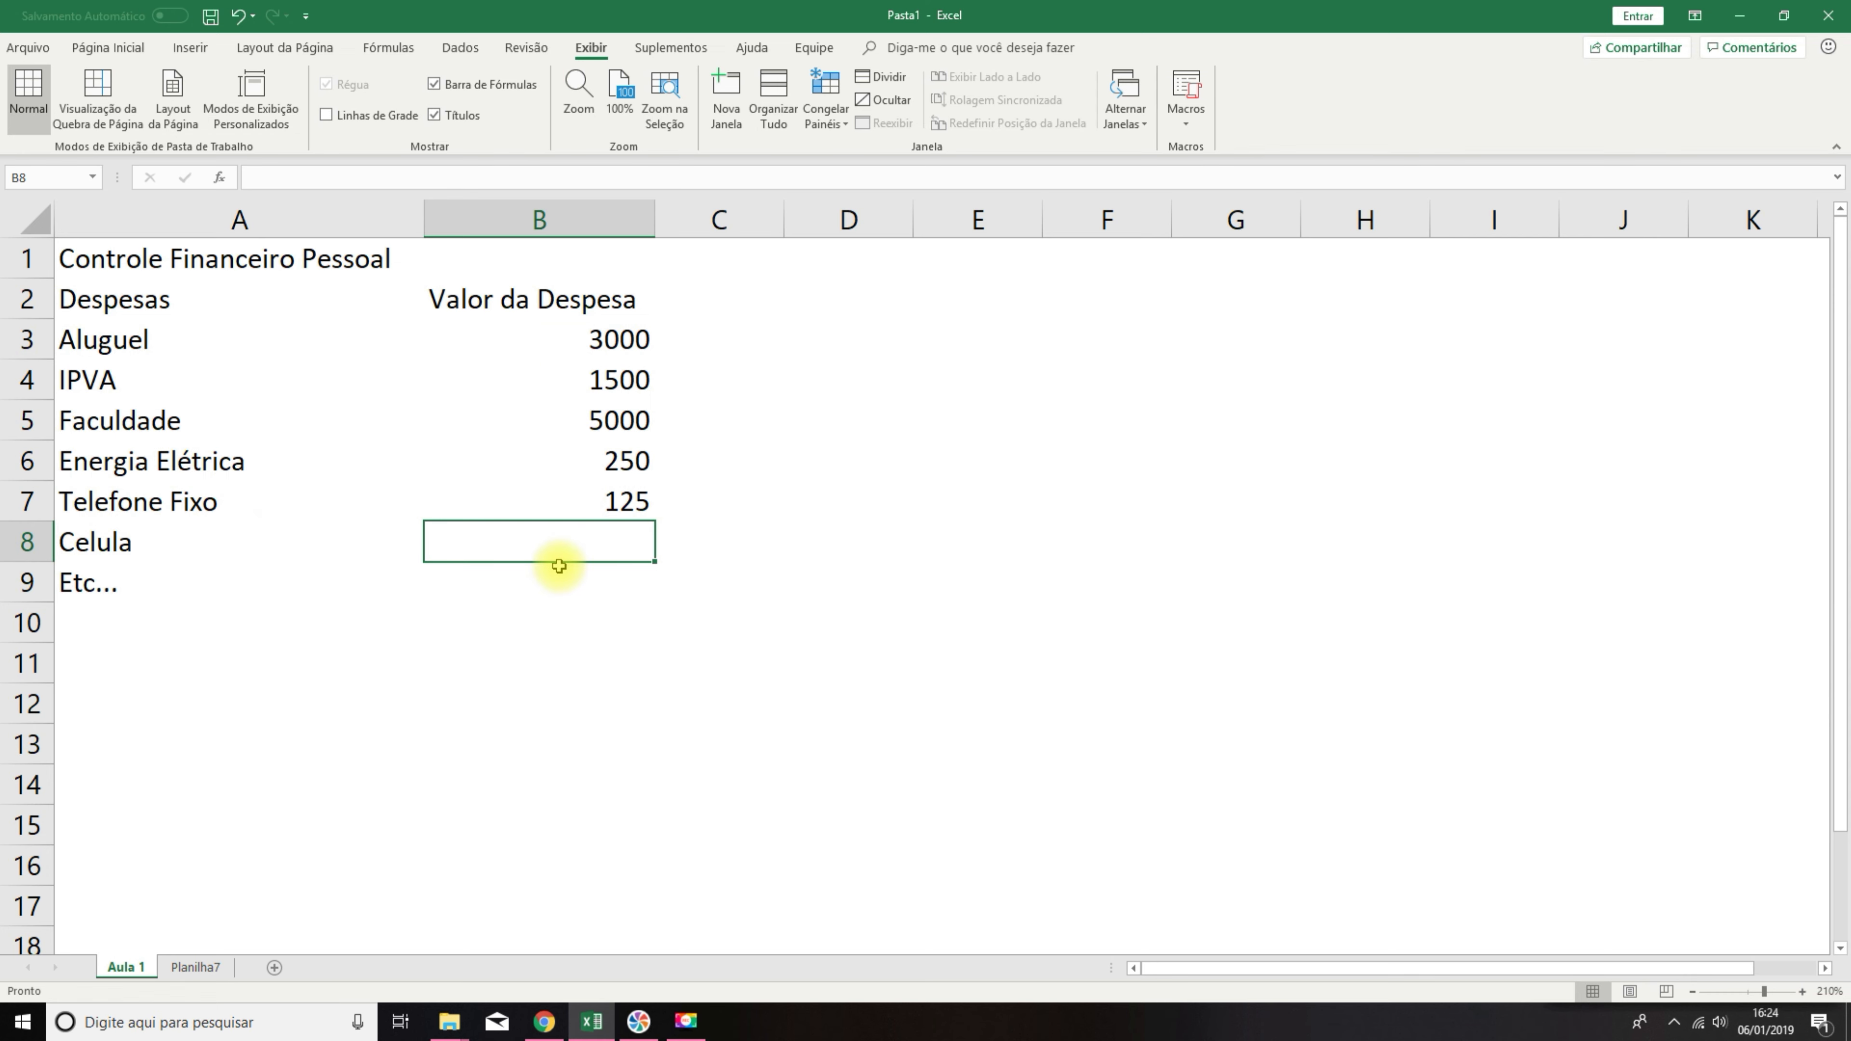
text(80)
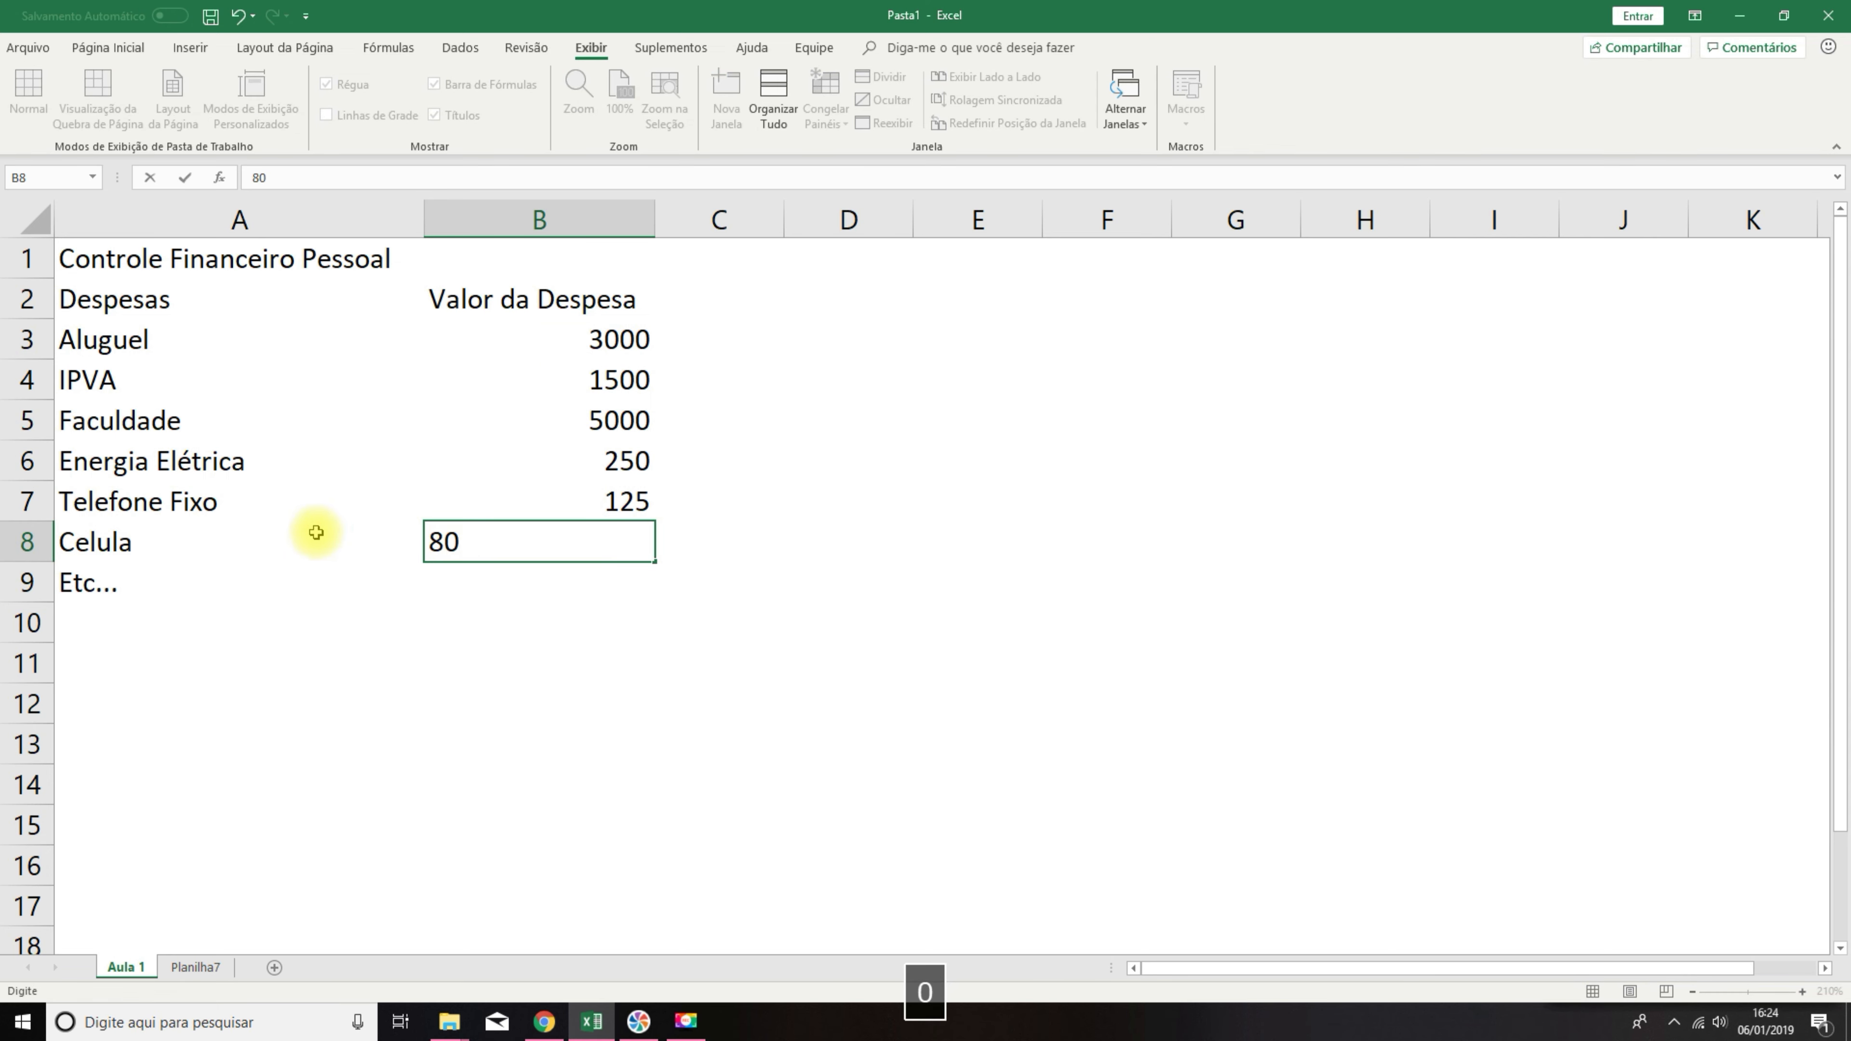
Correct the expense name in cell A8 to "Celular".
click(284, 534)
click(317, 177)
text(r)
key(Return)
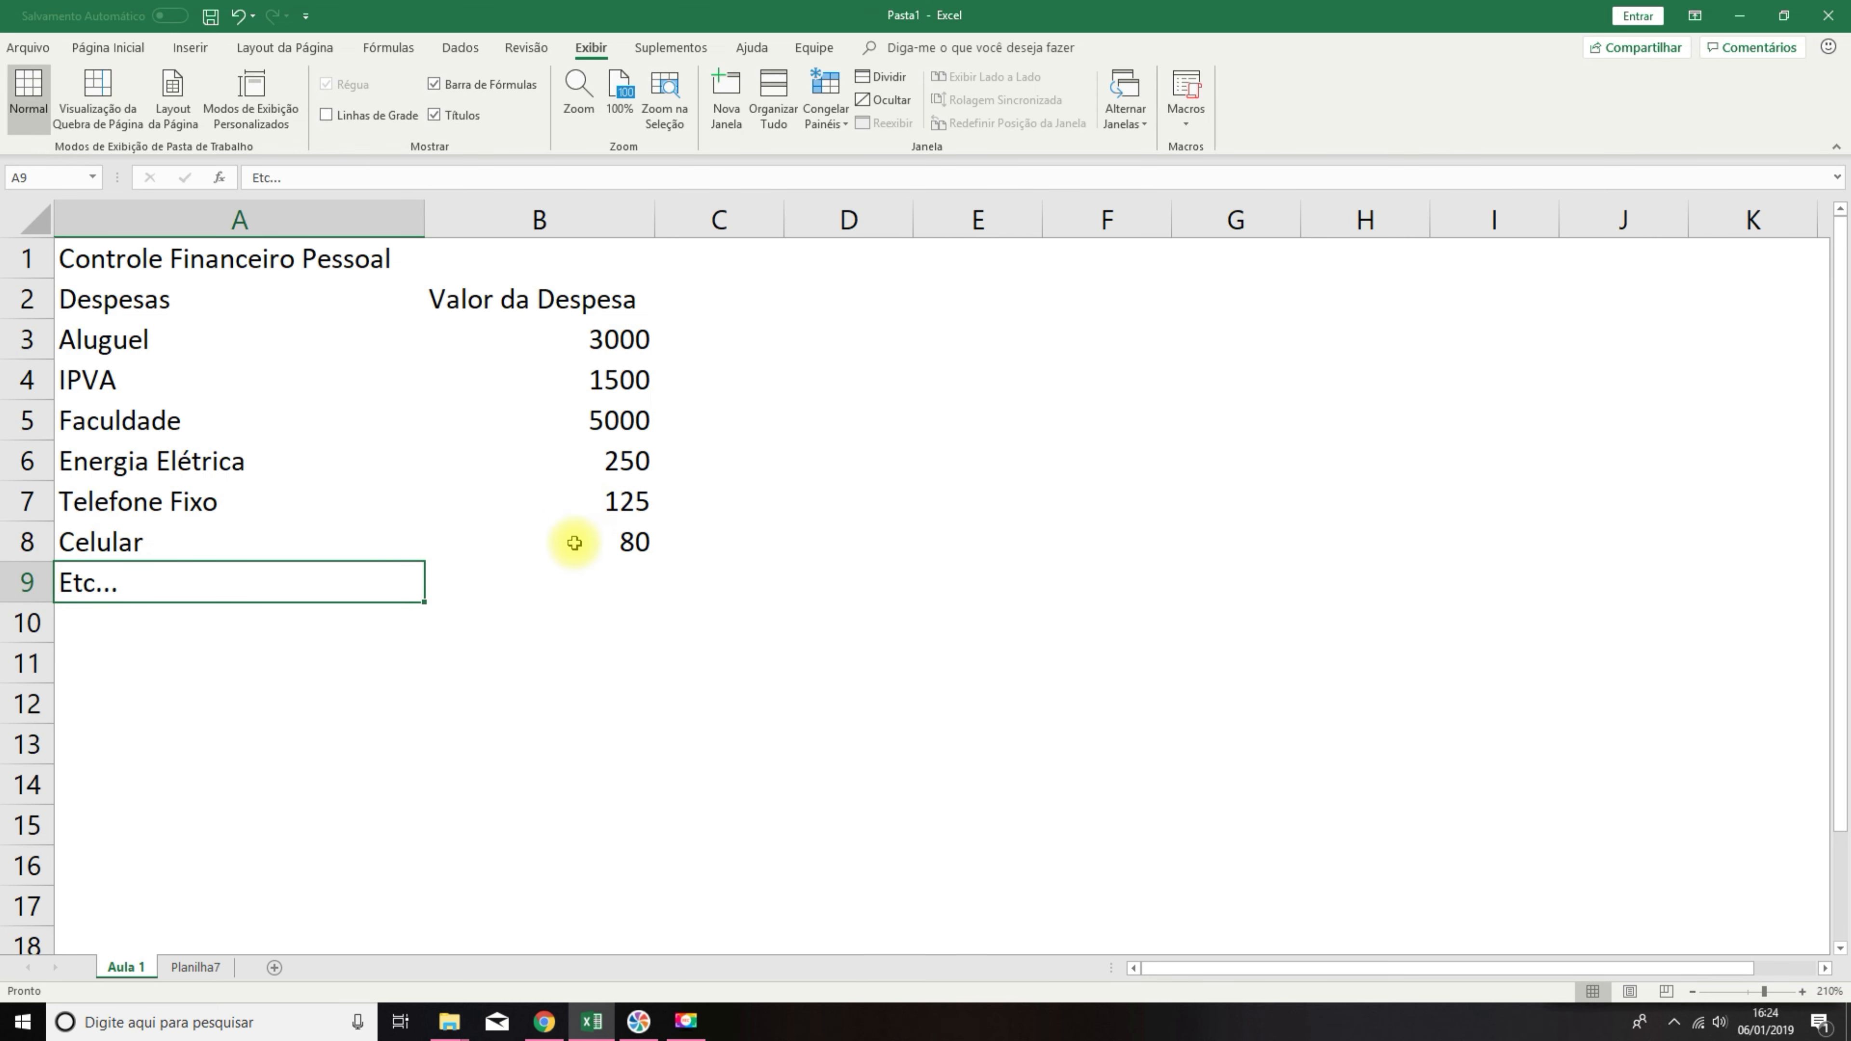
Enter 1000 in cell B9 for the Etc... expense and add the label "Total" in cell A10.
click(575, 581)
text(1000)
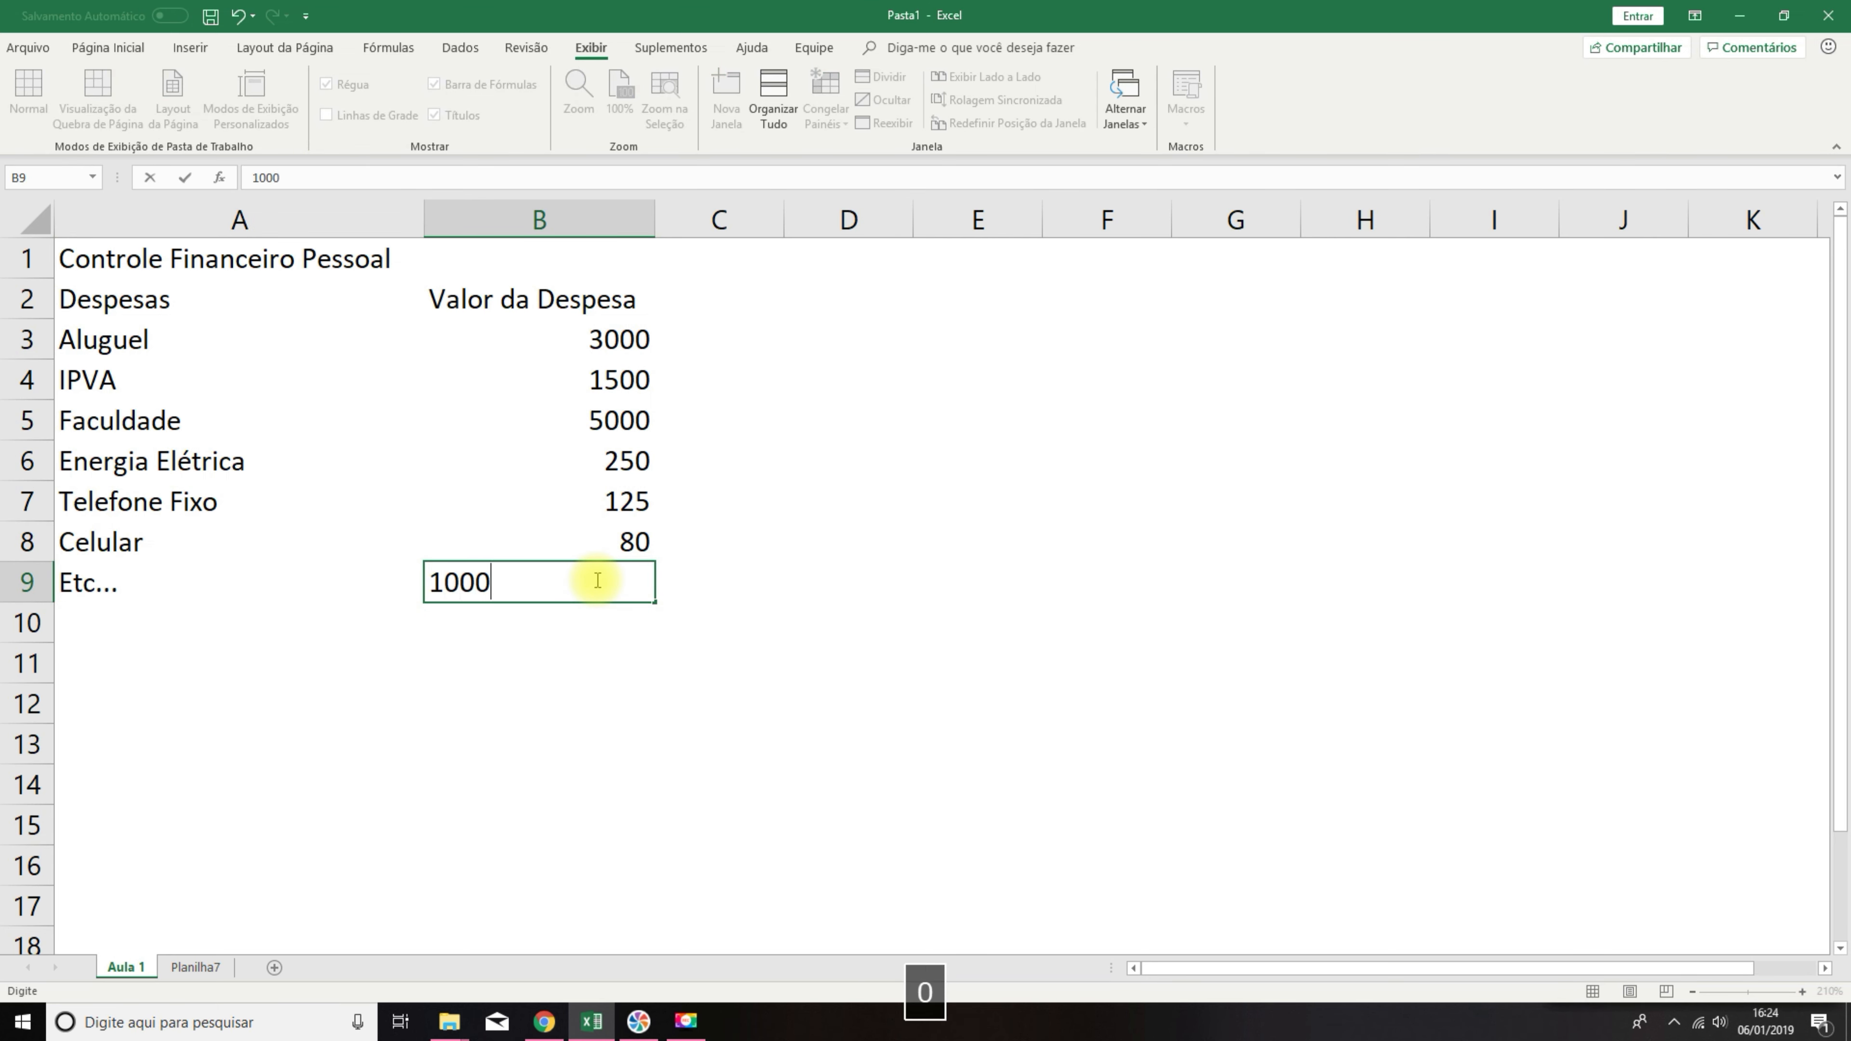
key(Return)
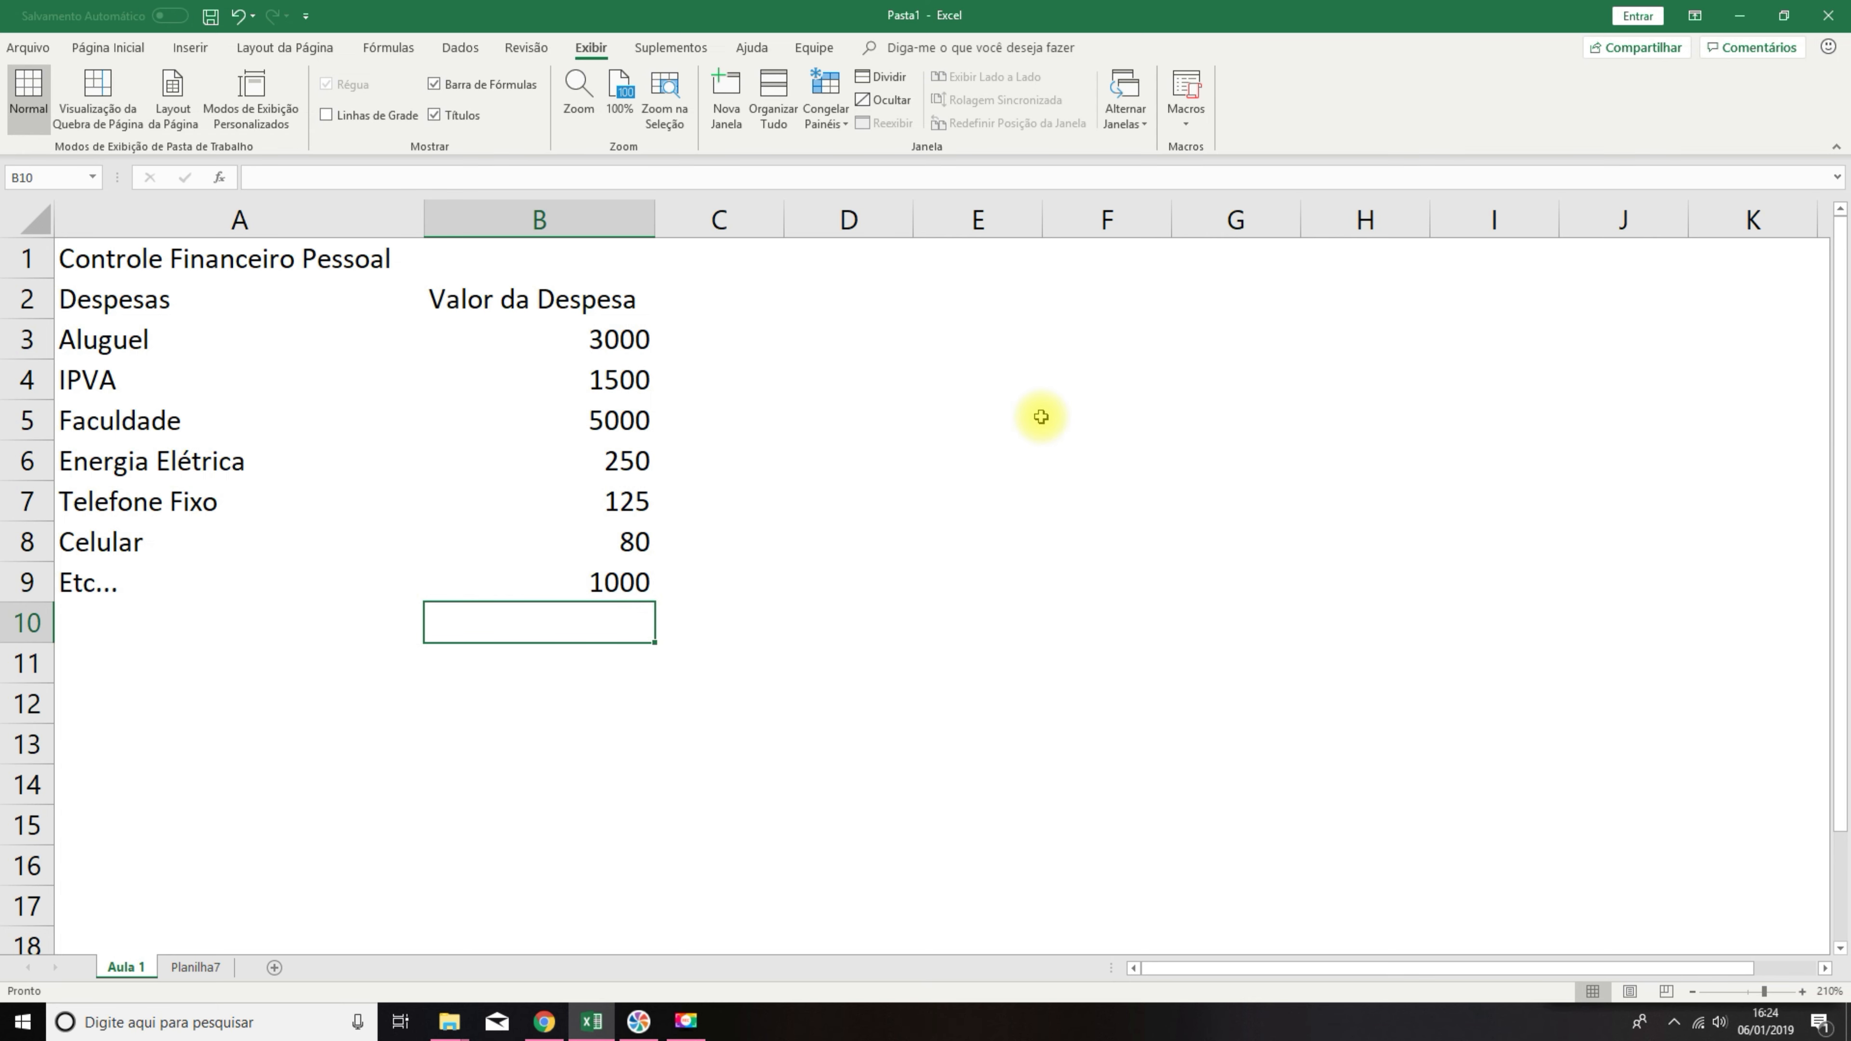
key(Left)
text(Total)
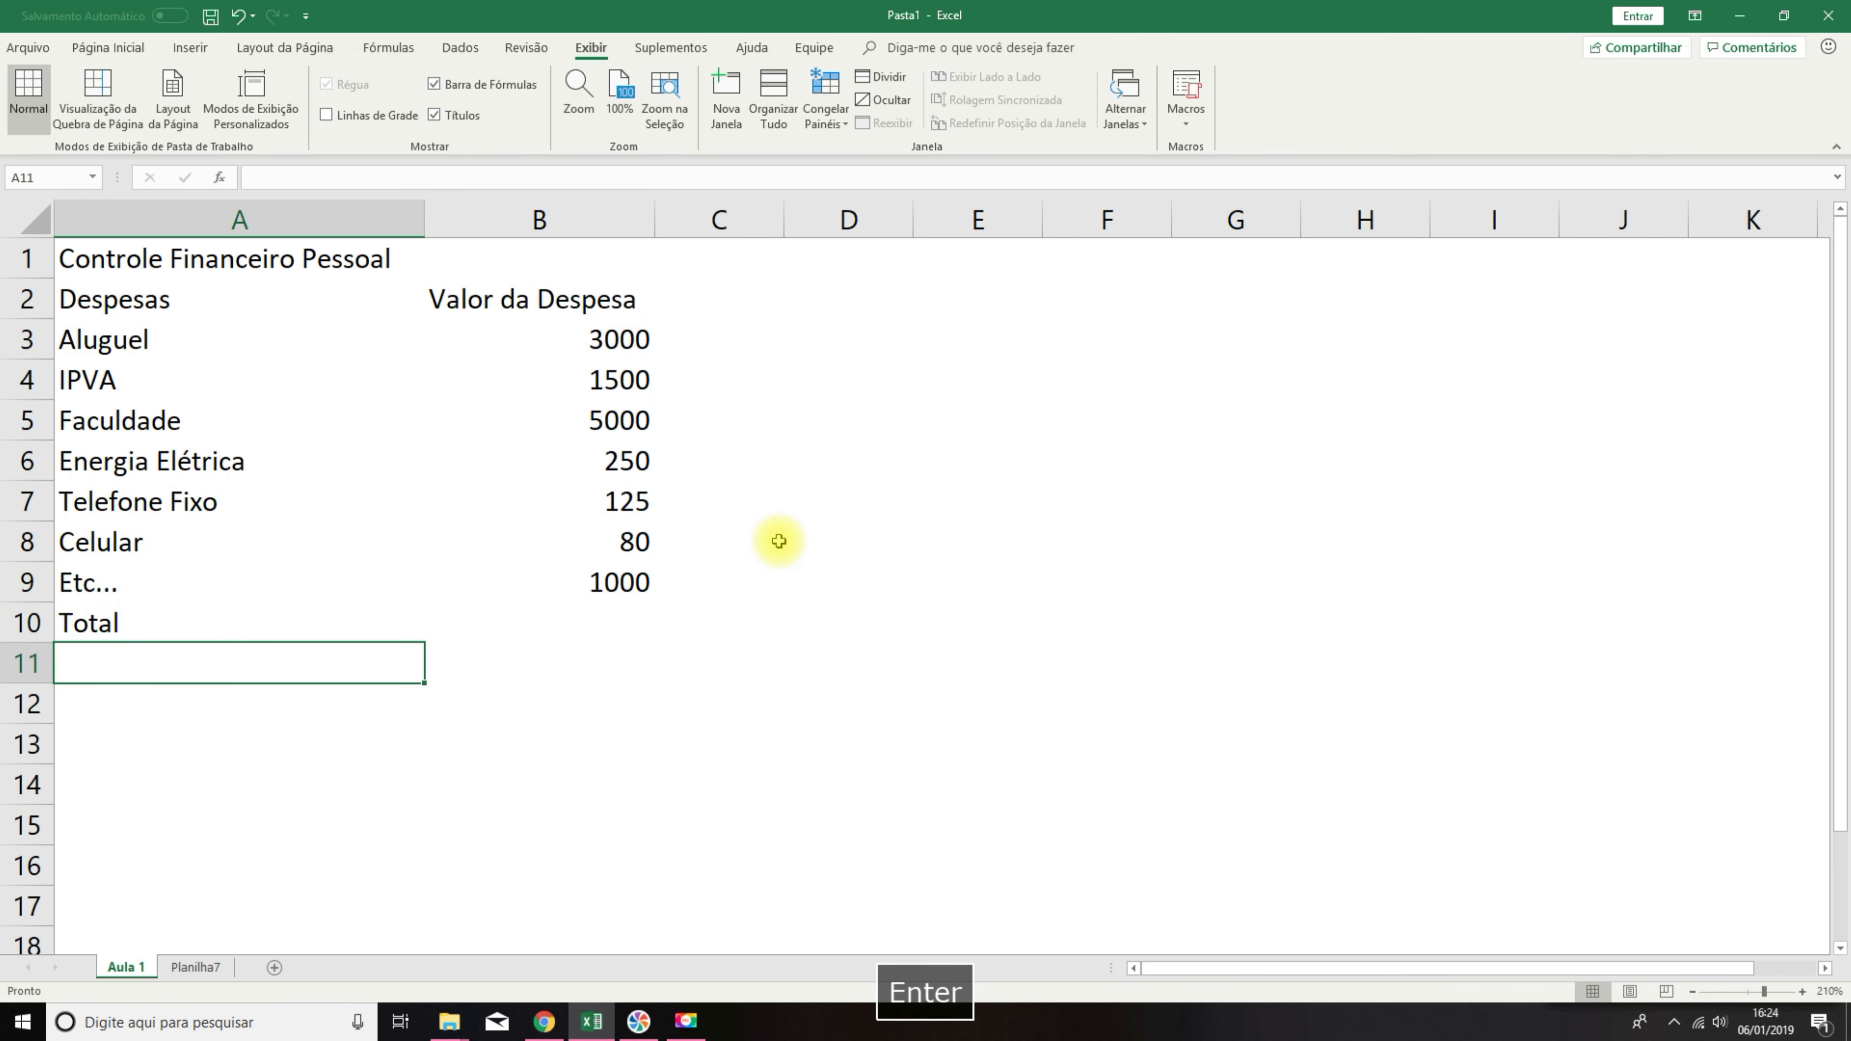
click(219, 633)
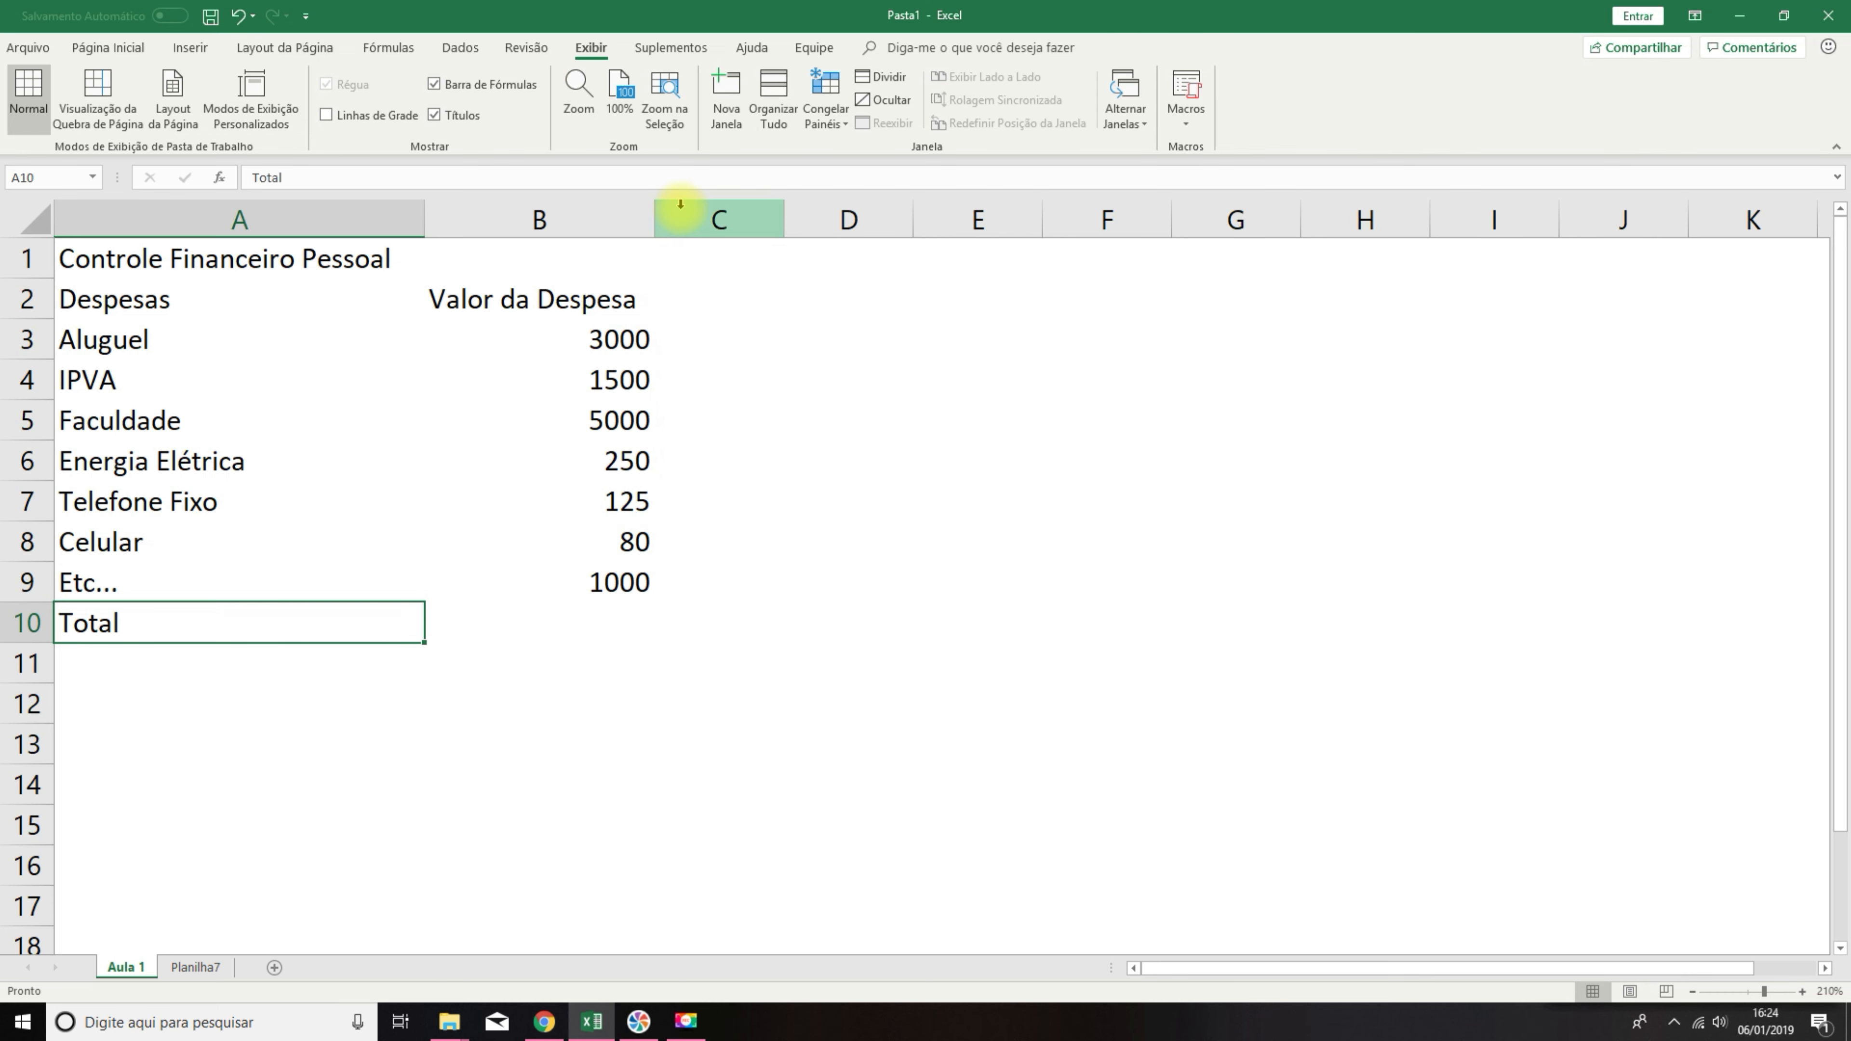
Sum the expense values in cell B10 with the formula =soma(B3:B9).
click(557, 632)
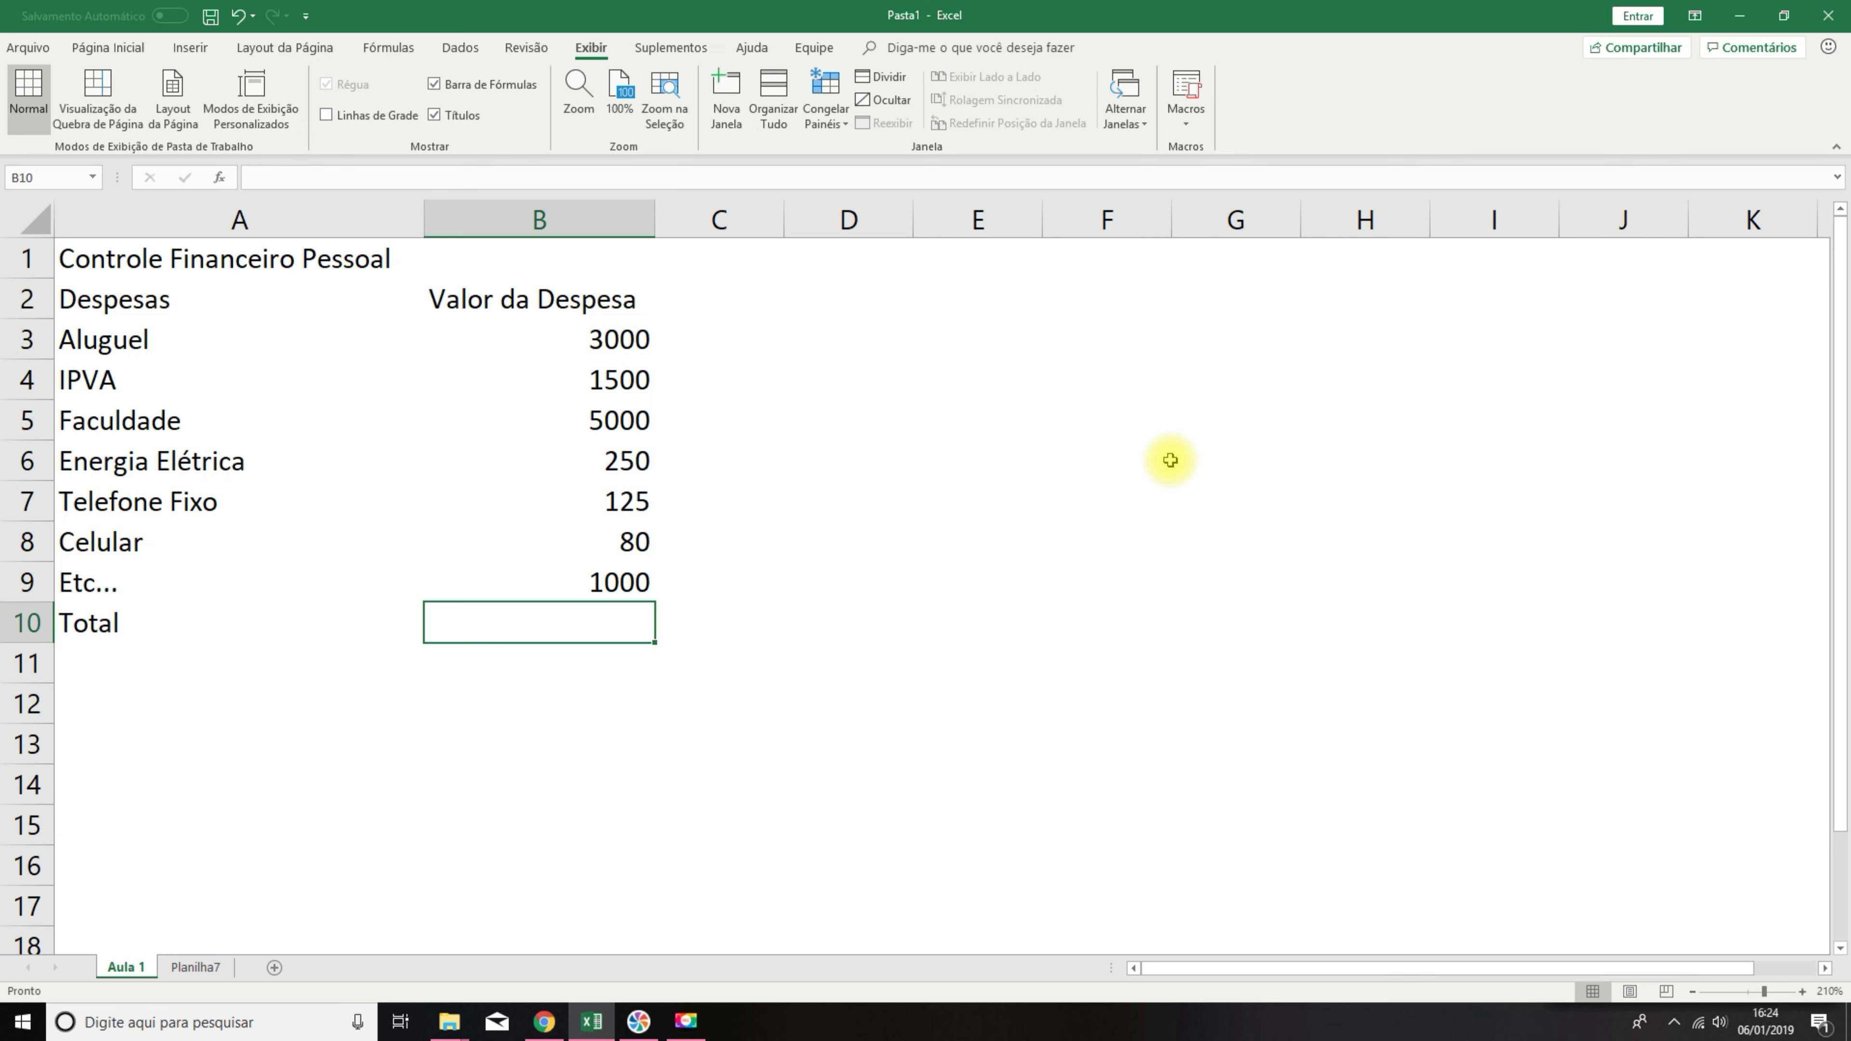
drag(567, 339, 583, 587)
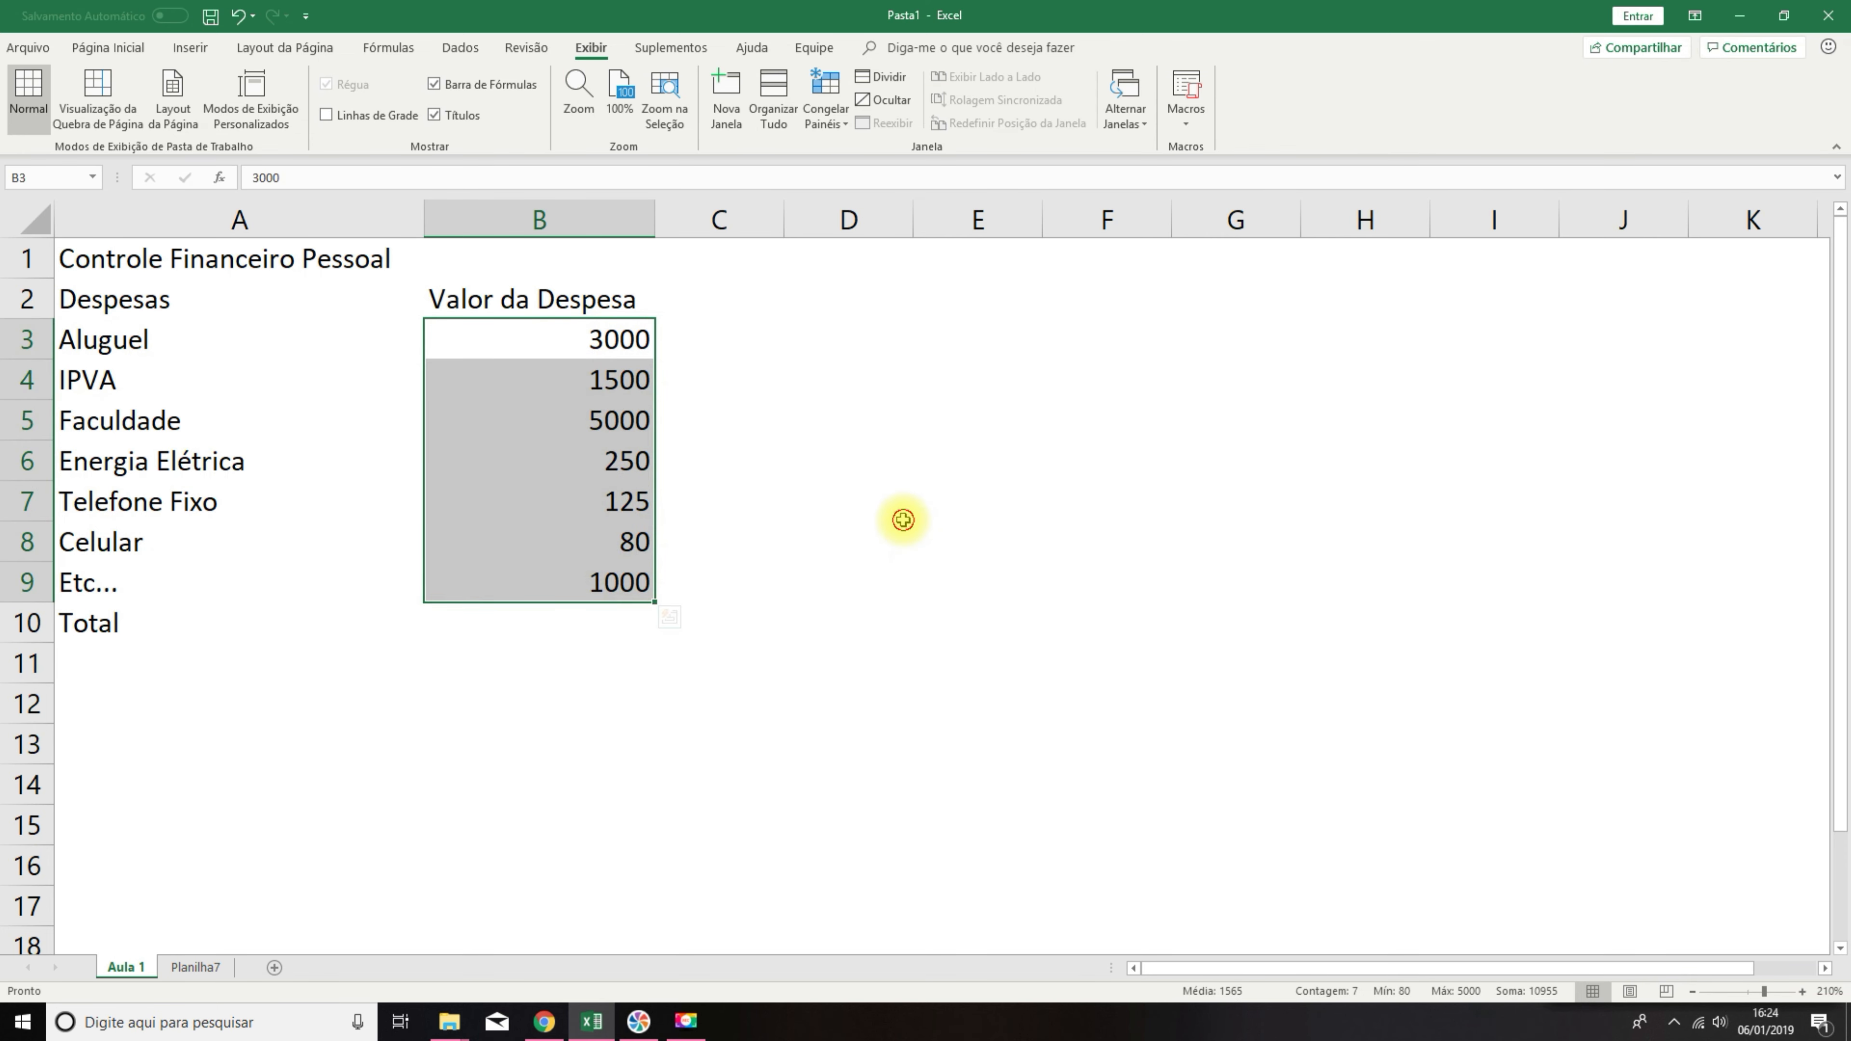
click(903, 519)
click(543, 624)
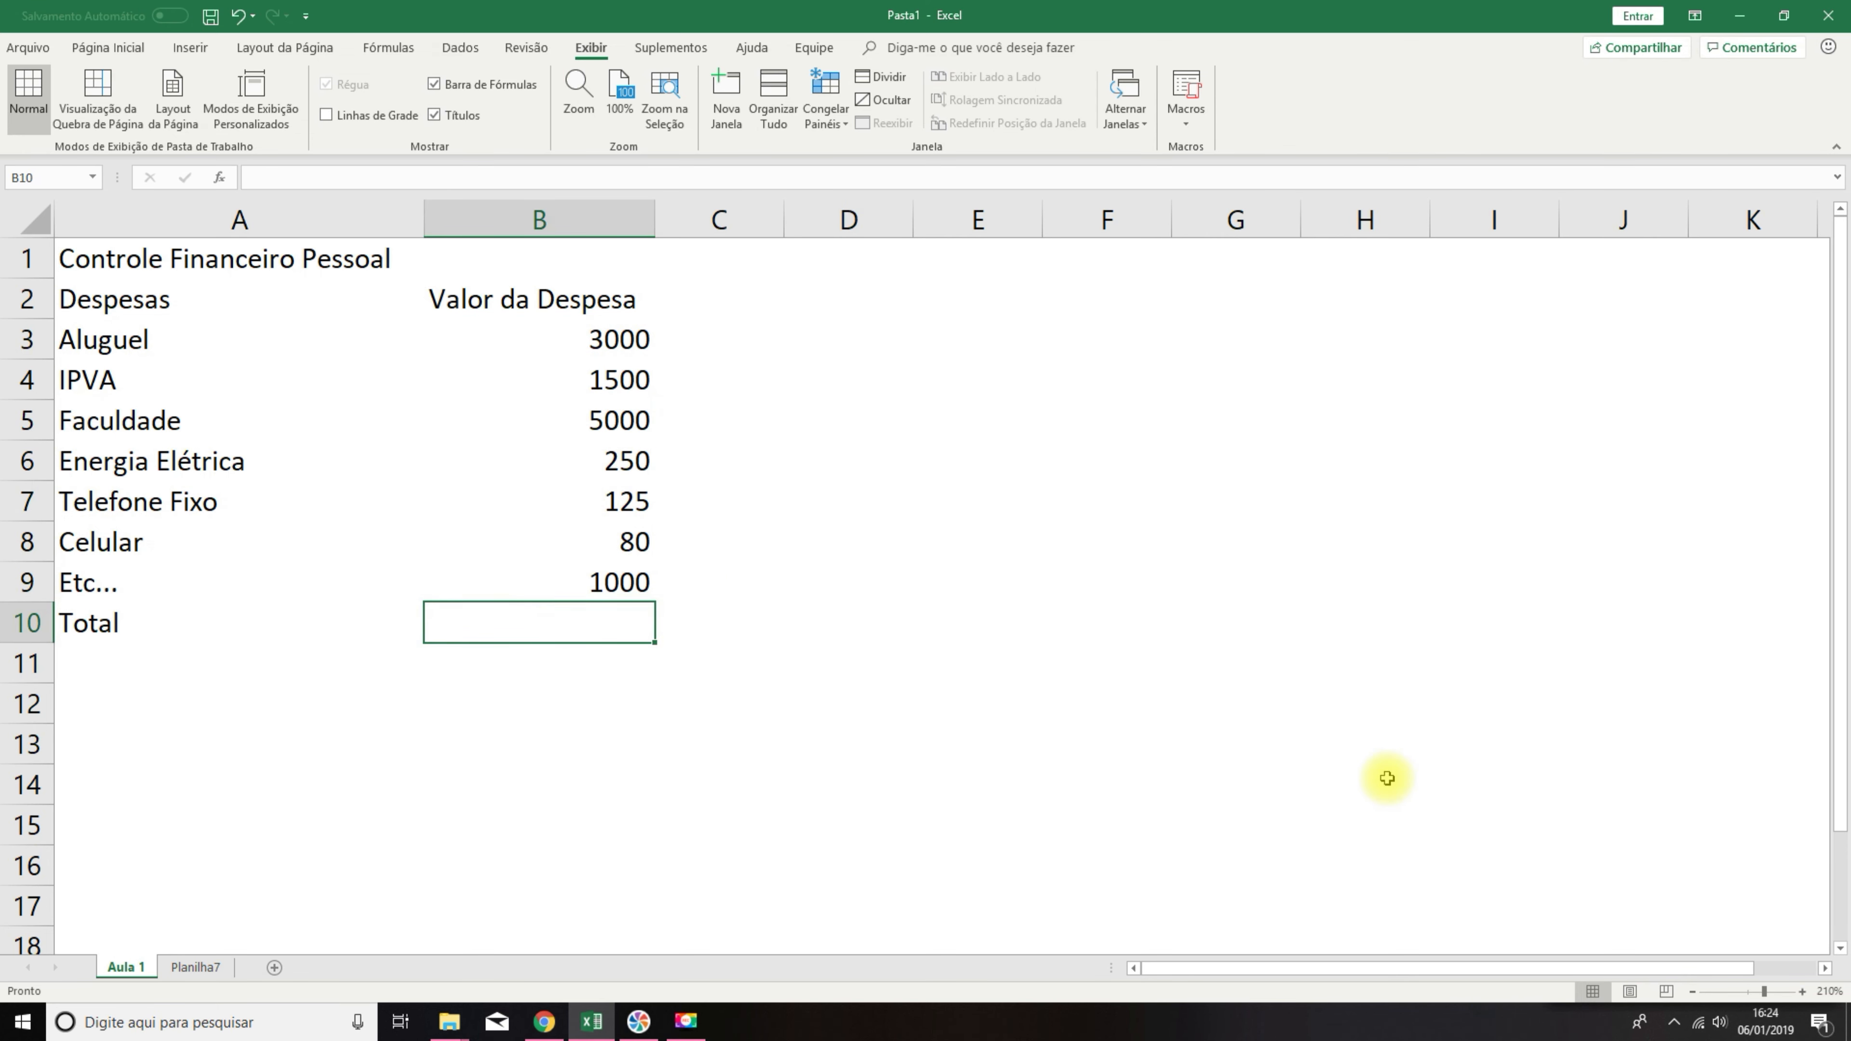
text(=)
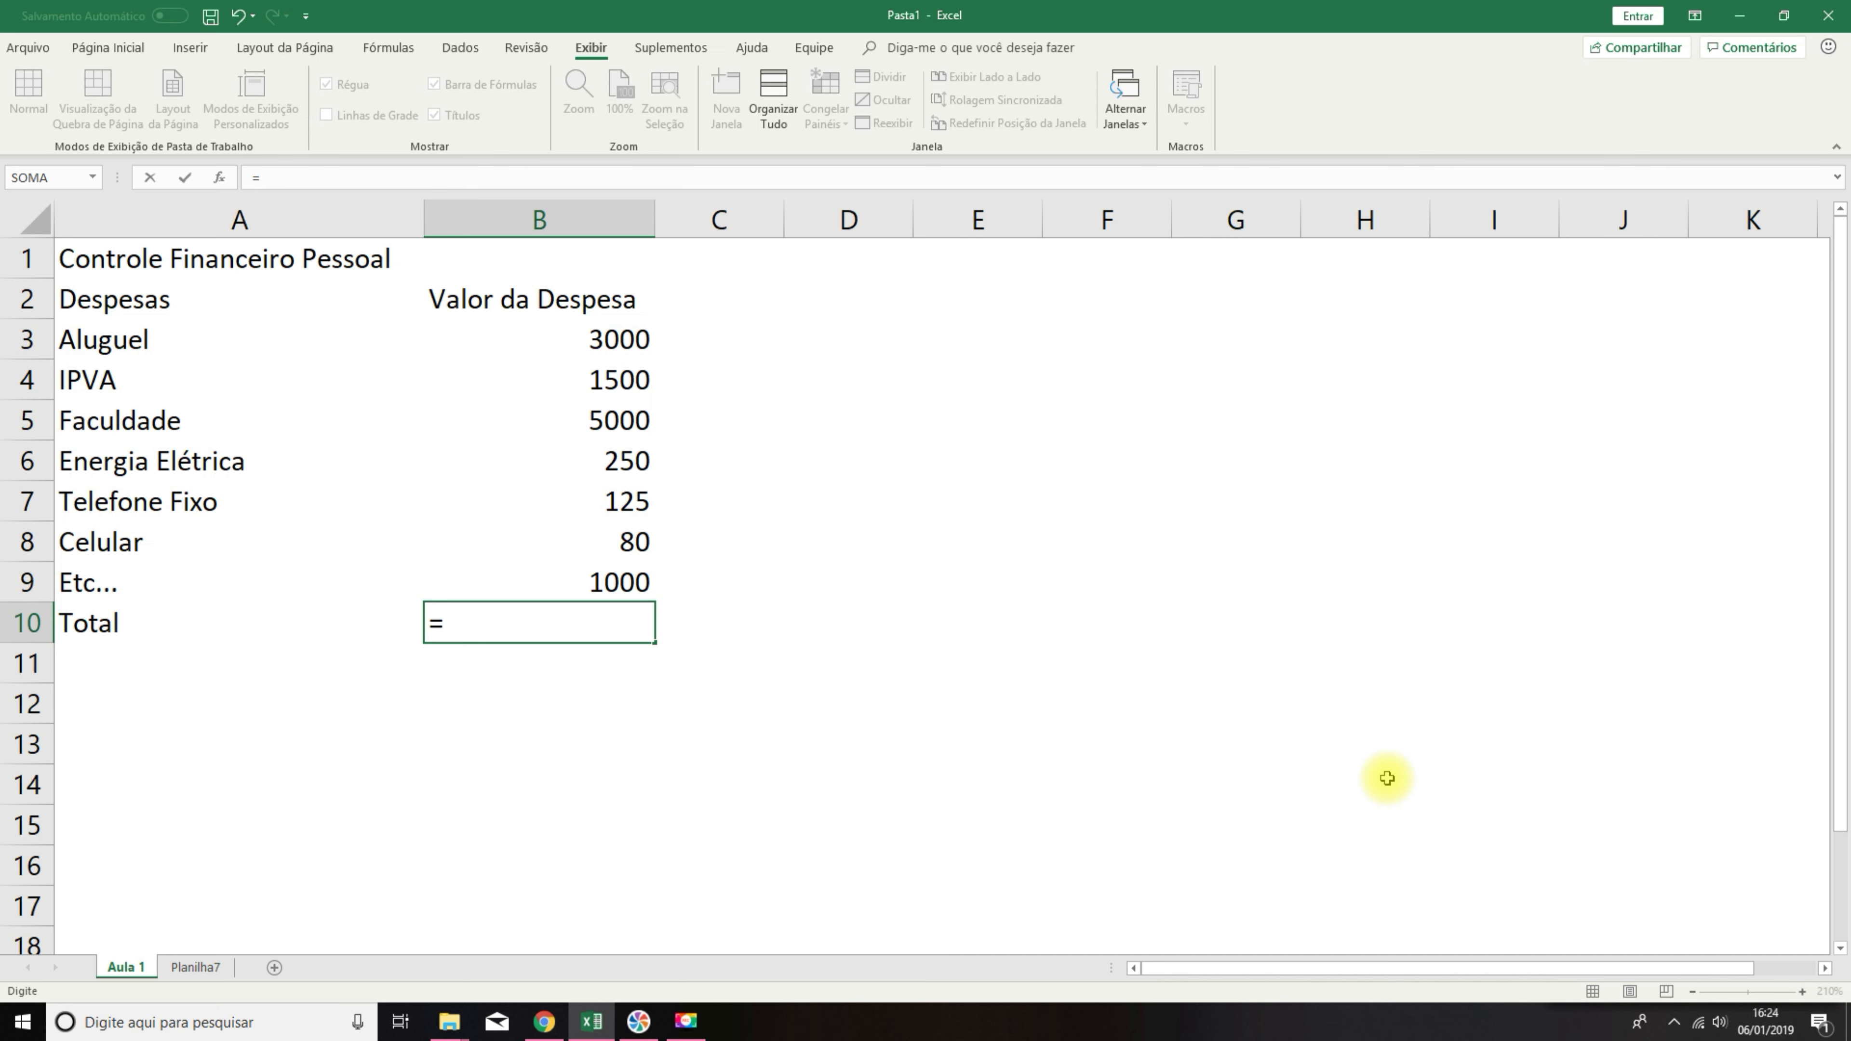
text(soma)
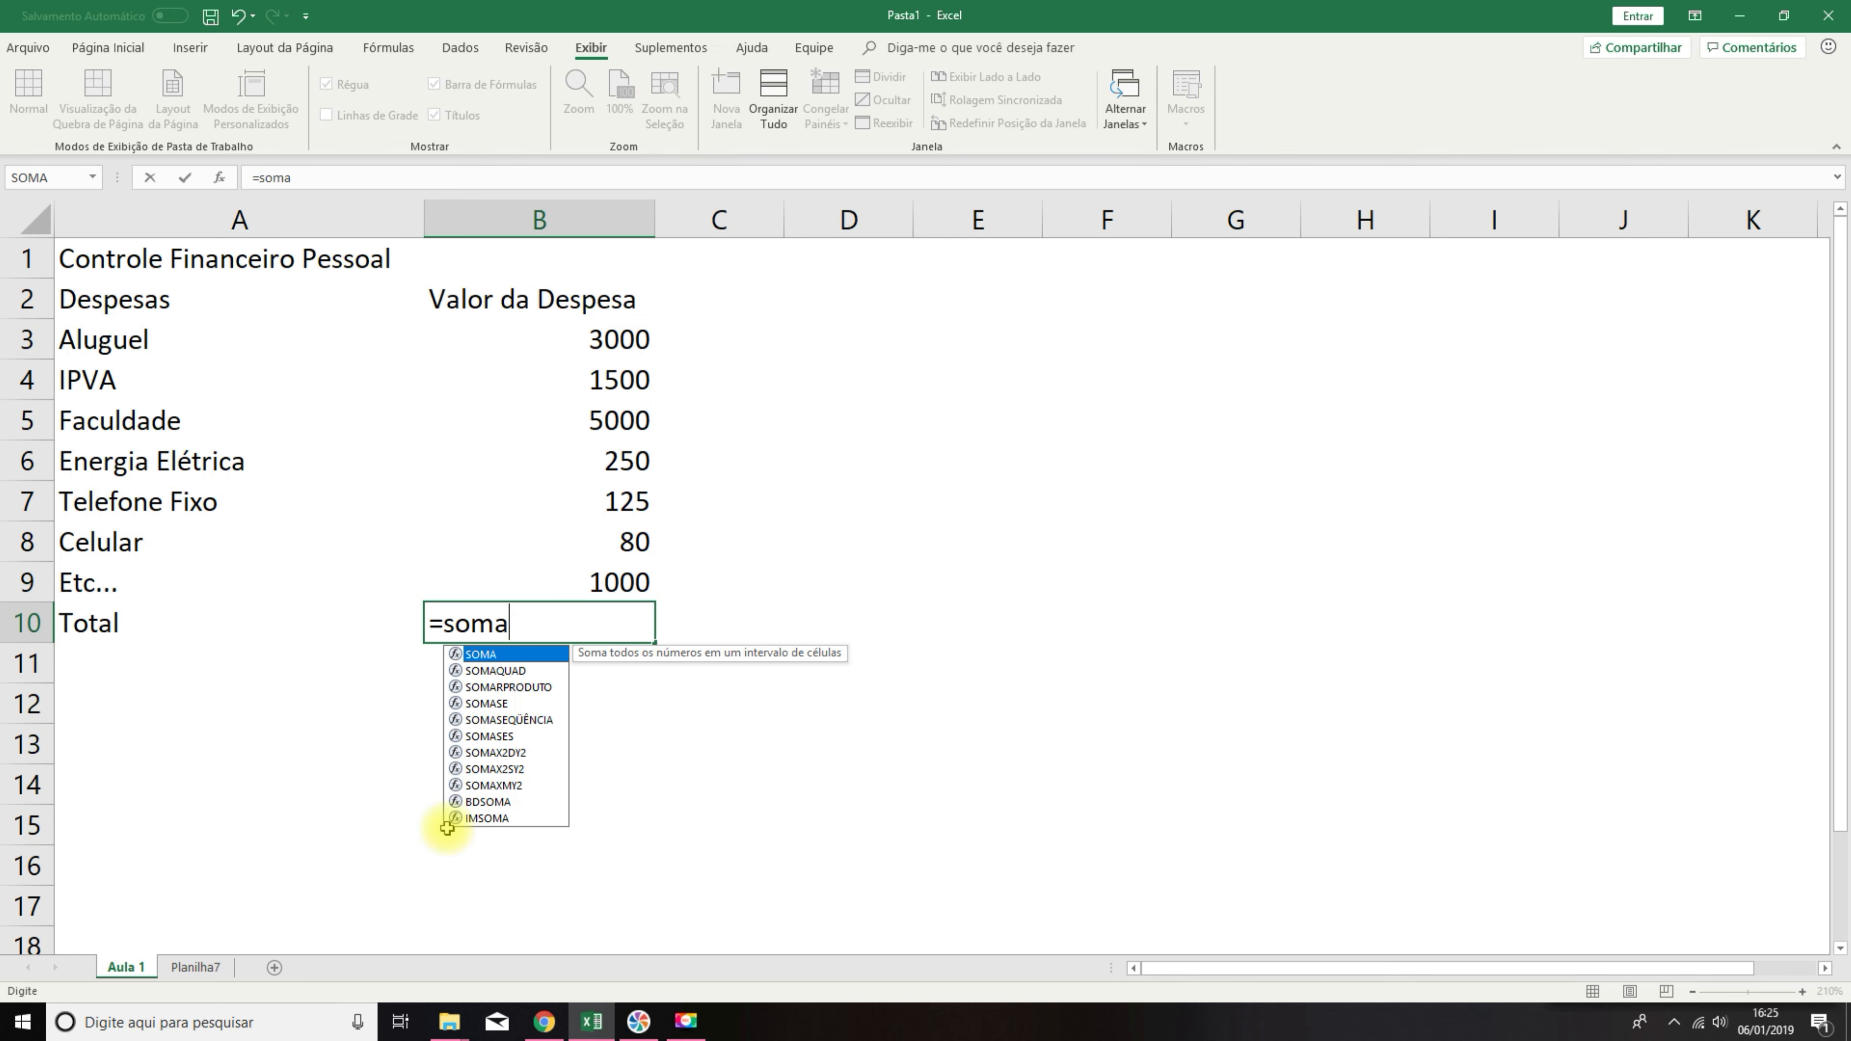
text(()
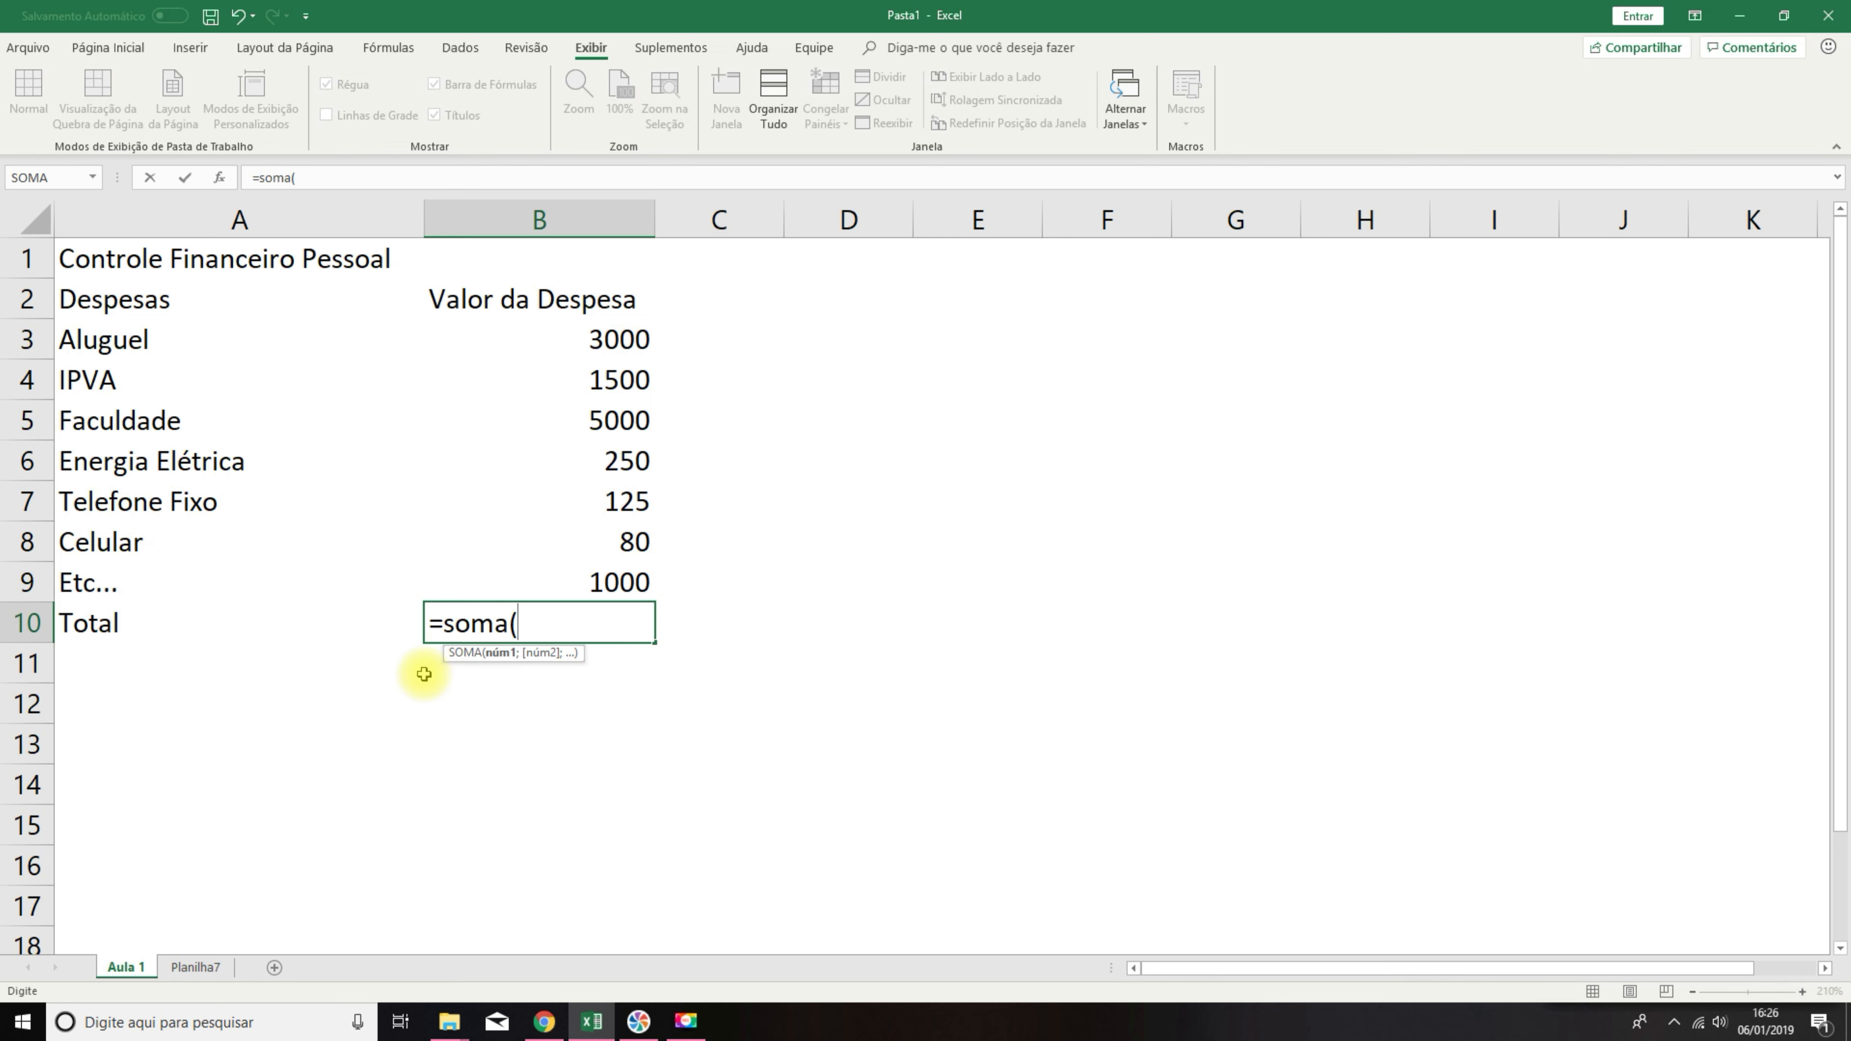
click(587, 337)
drag(590, 363, 574, 586)
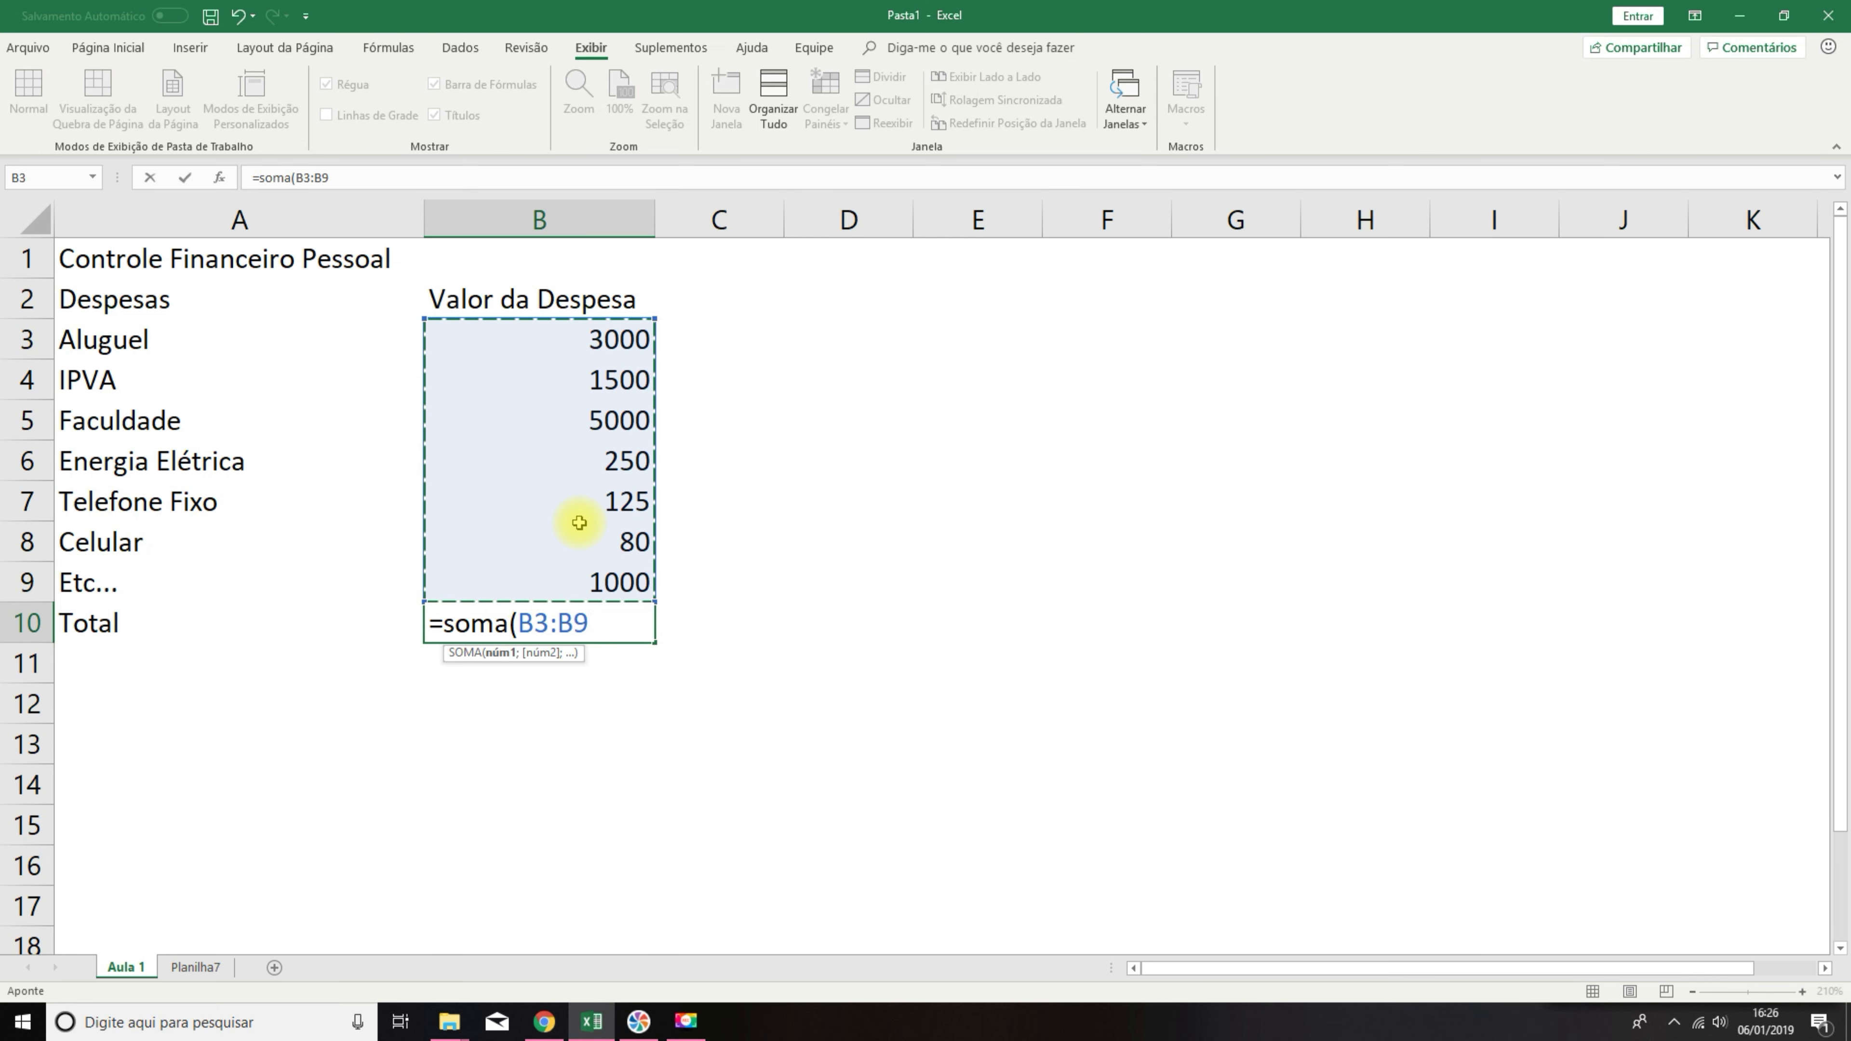
text())
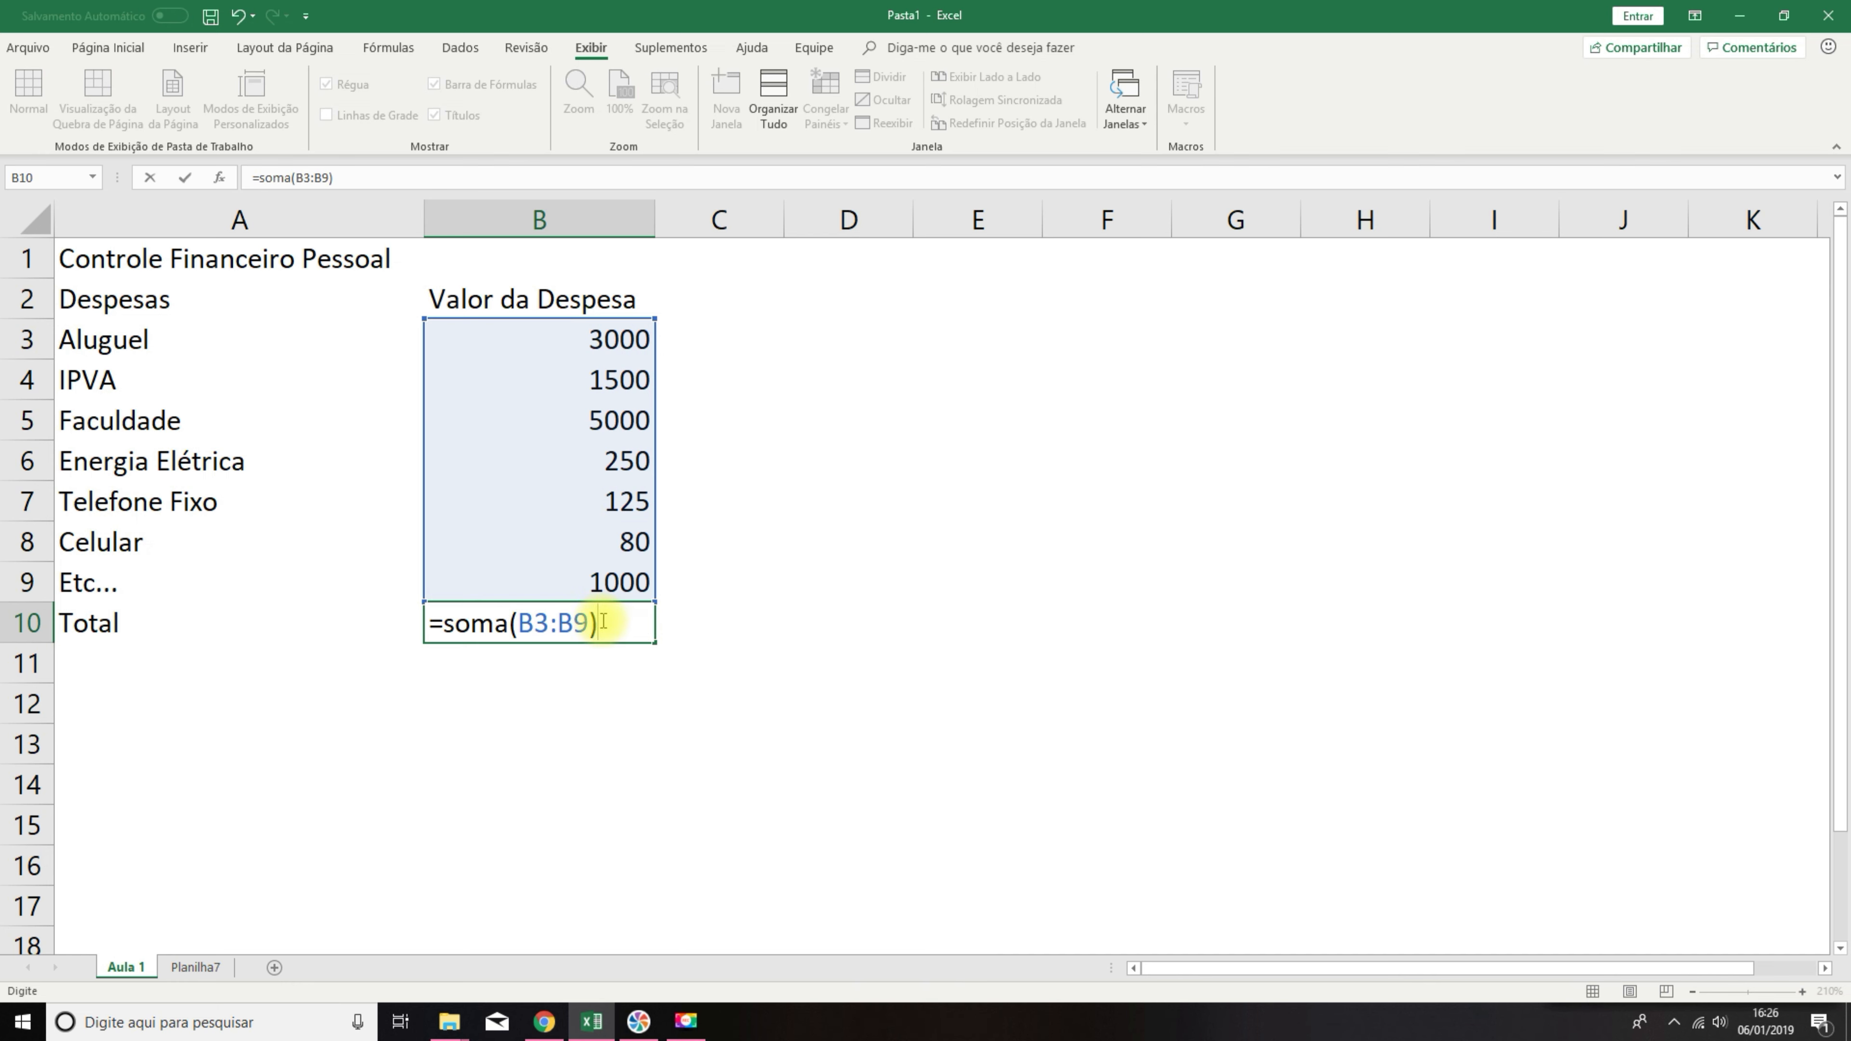
key(Return)
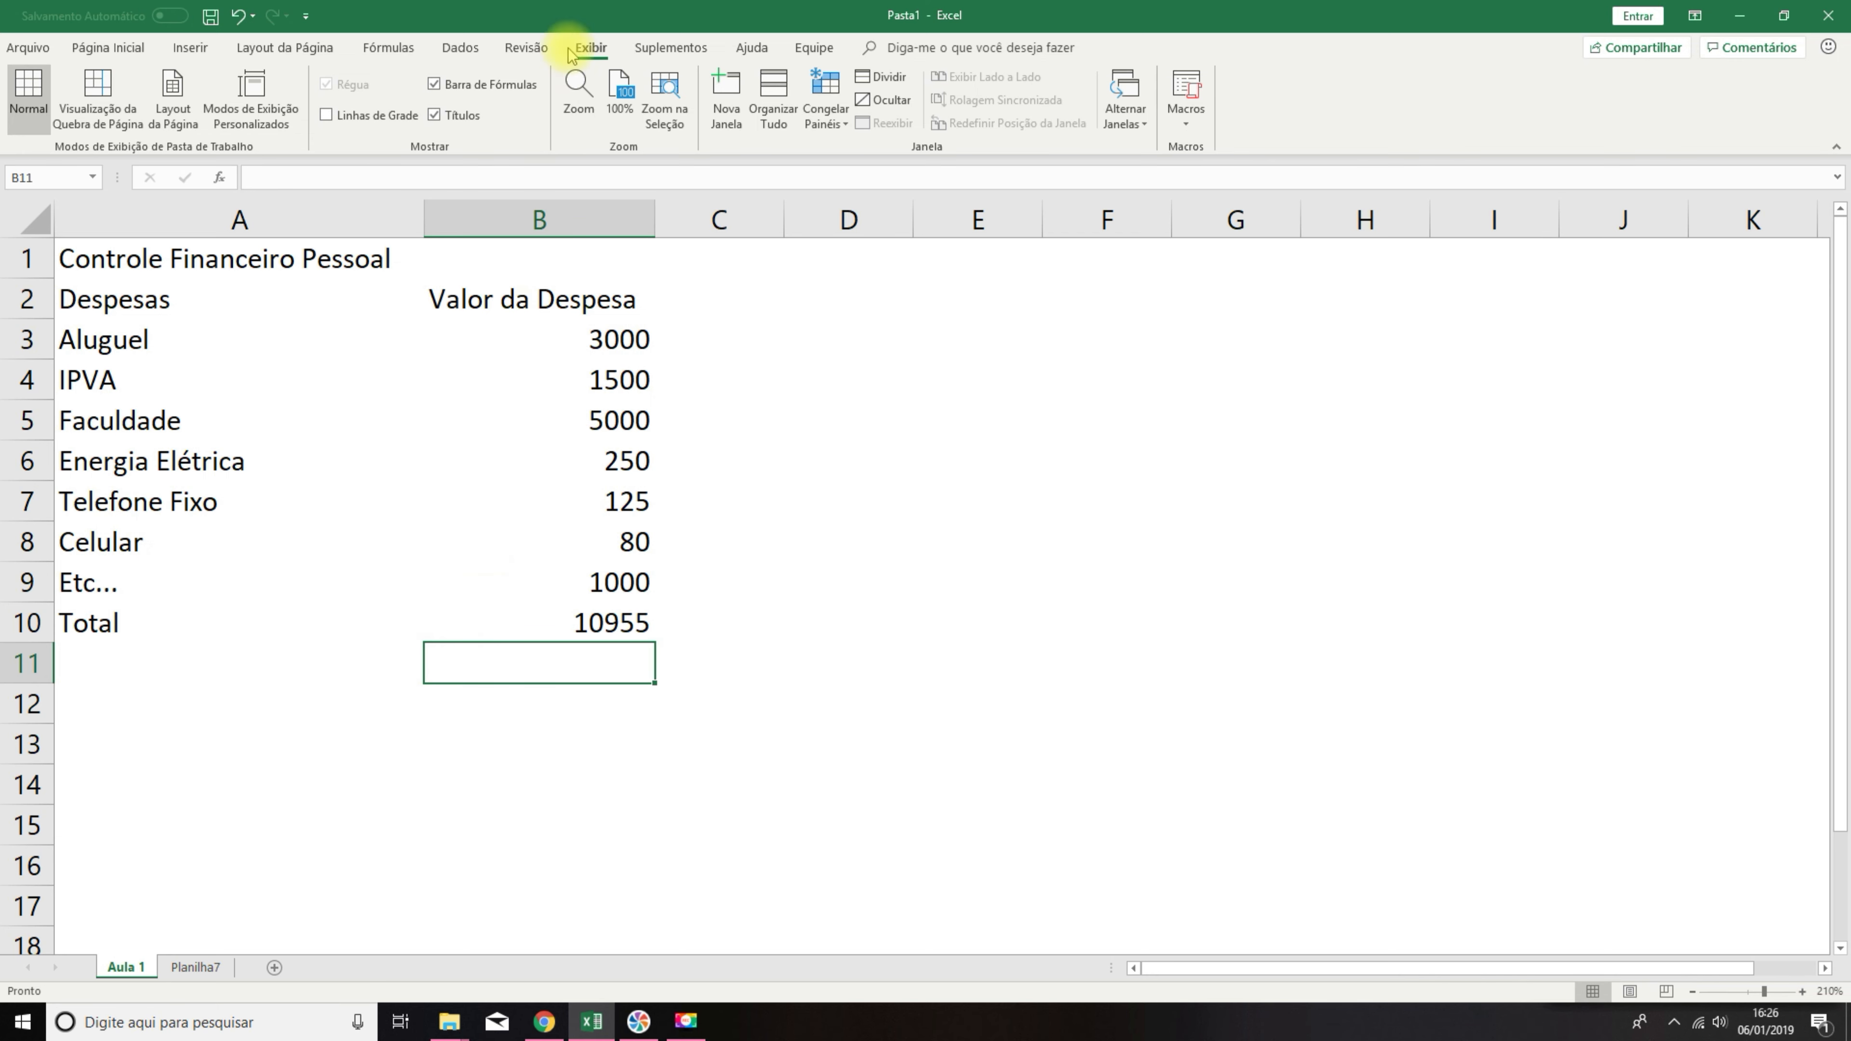
Fill the title and heading cells A1 to B2 with the darkest shade of the blue theme colour.
click(111, 54)
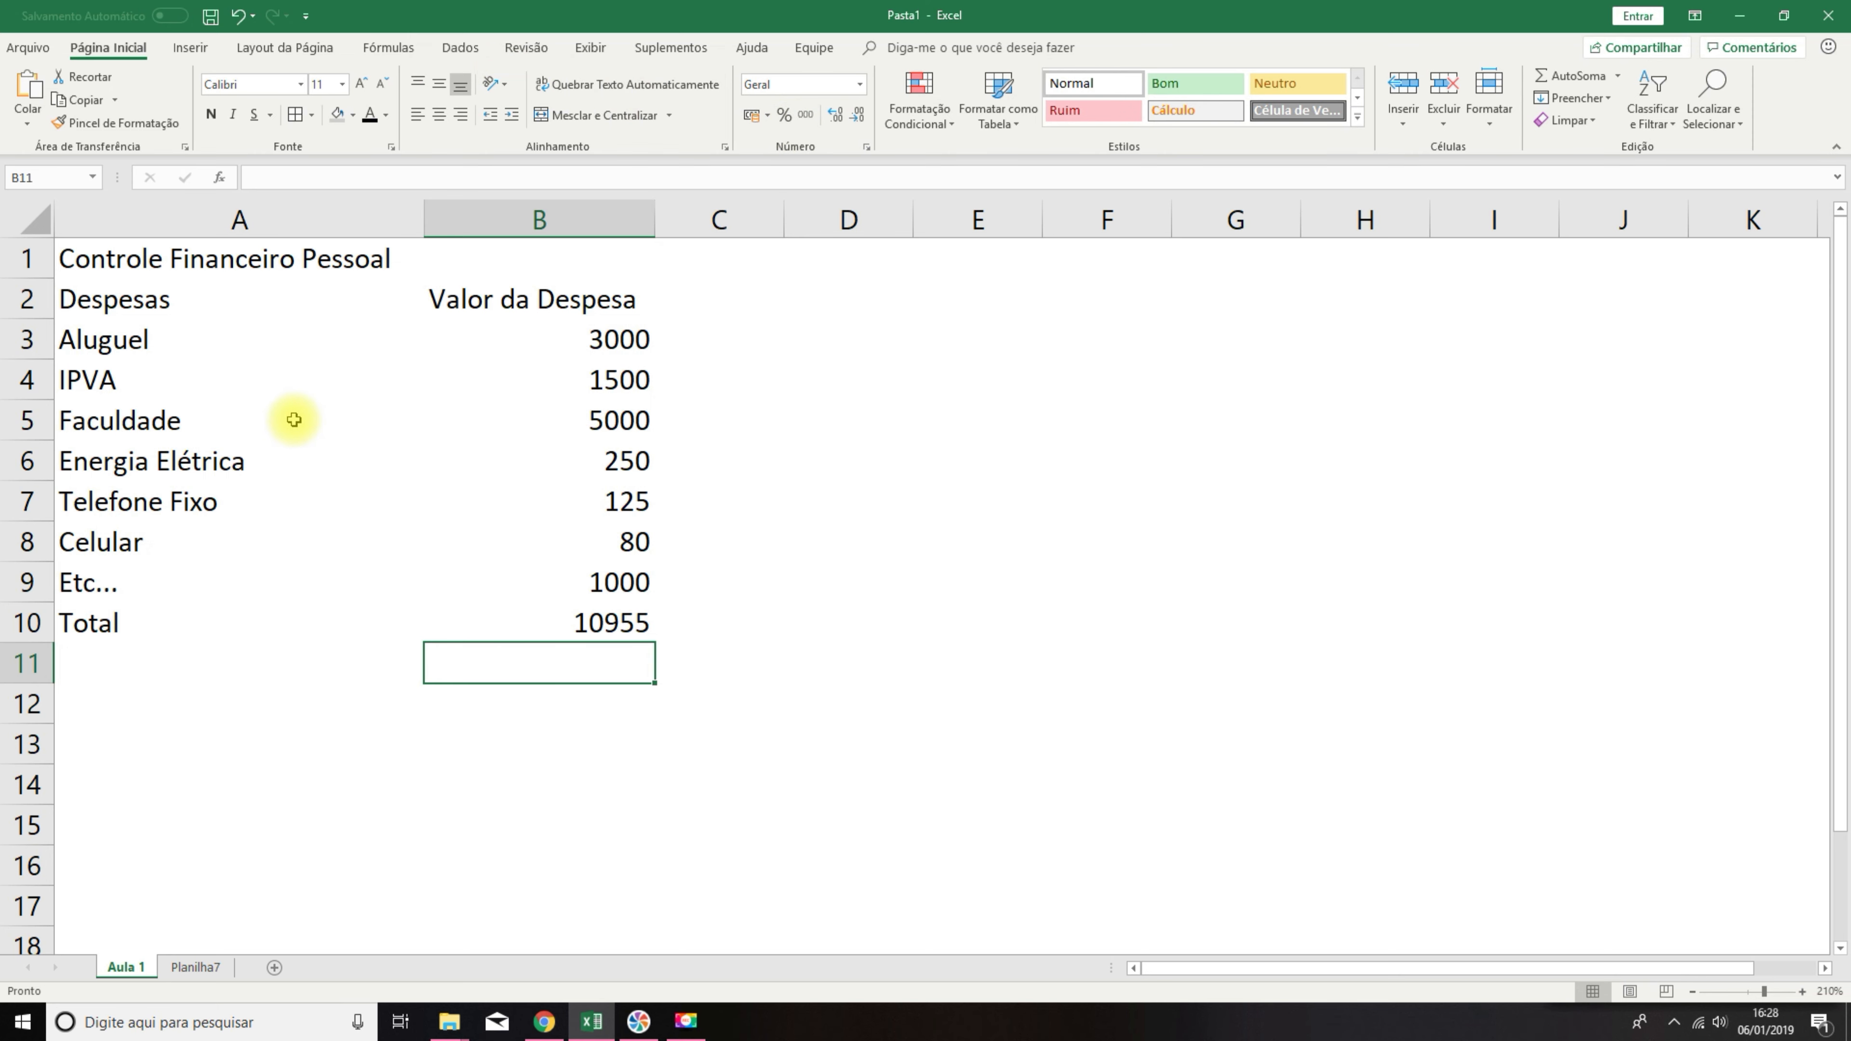
drag(104, 256, 548, 288)
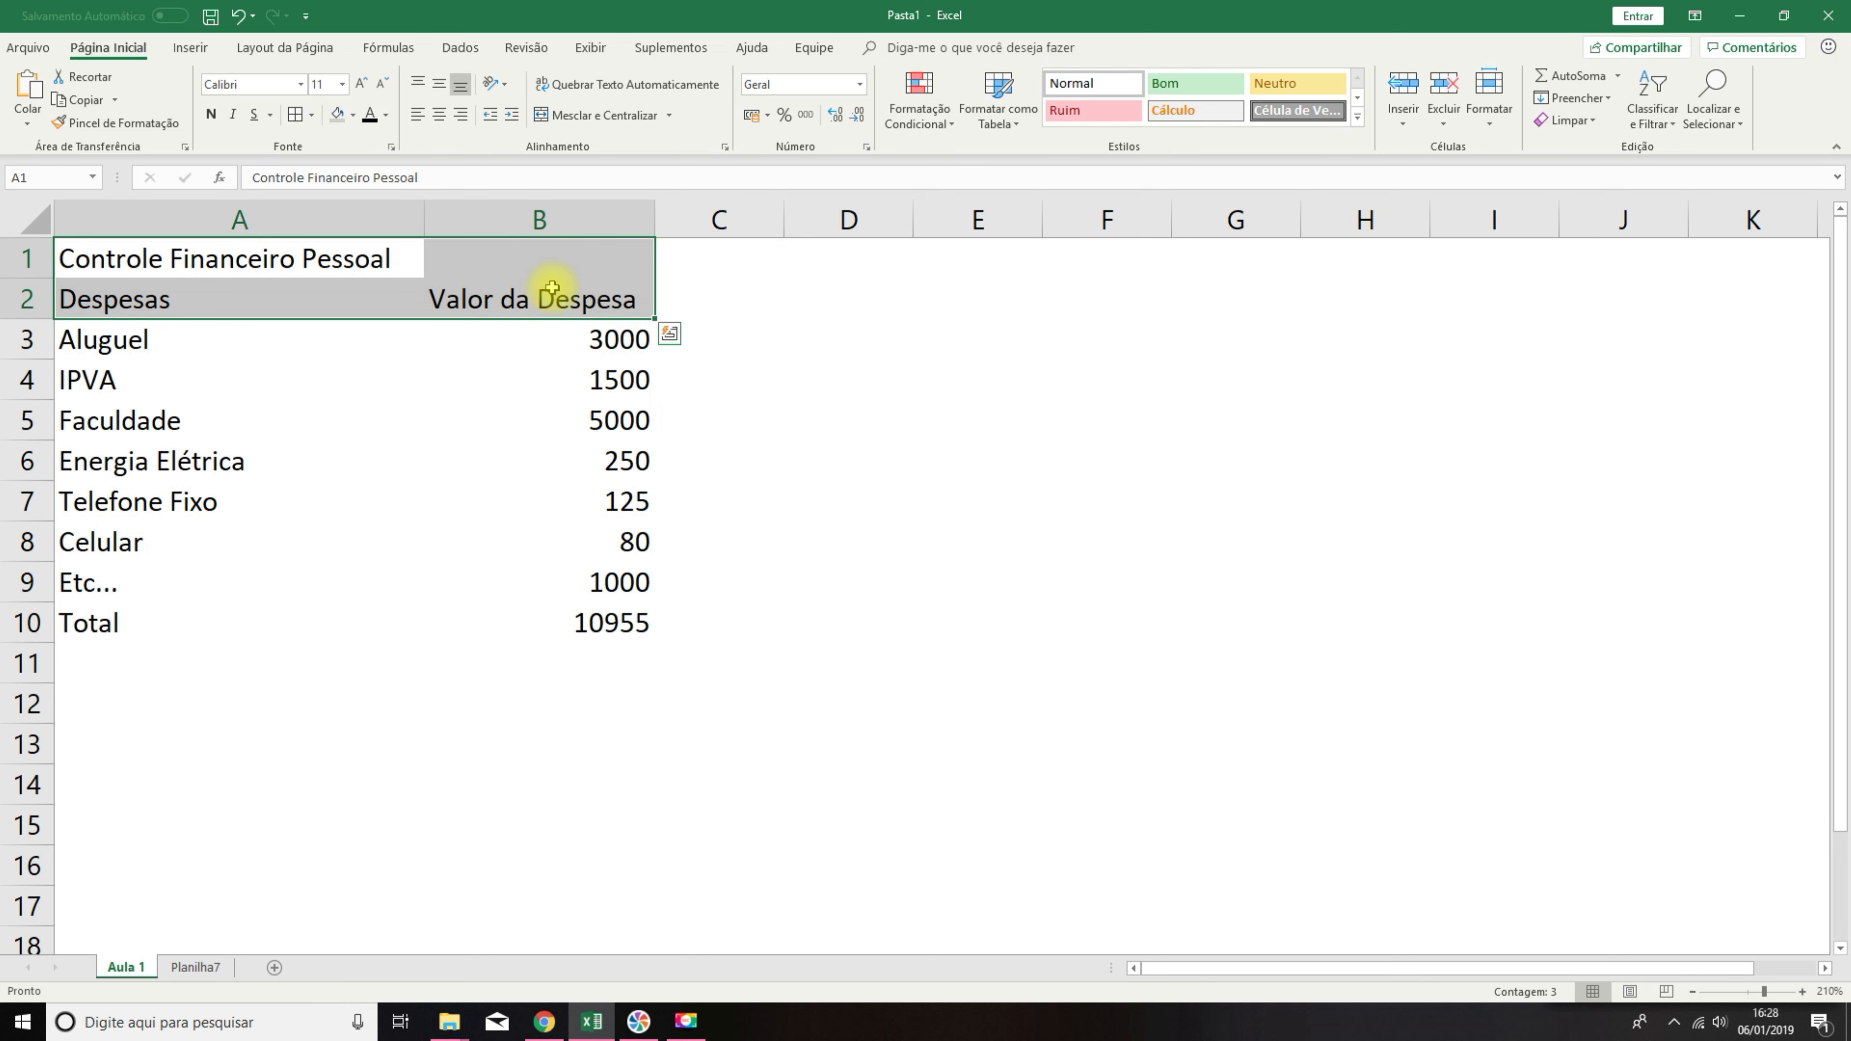
click(339, 120)
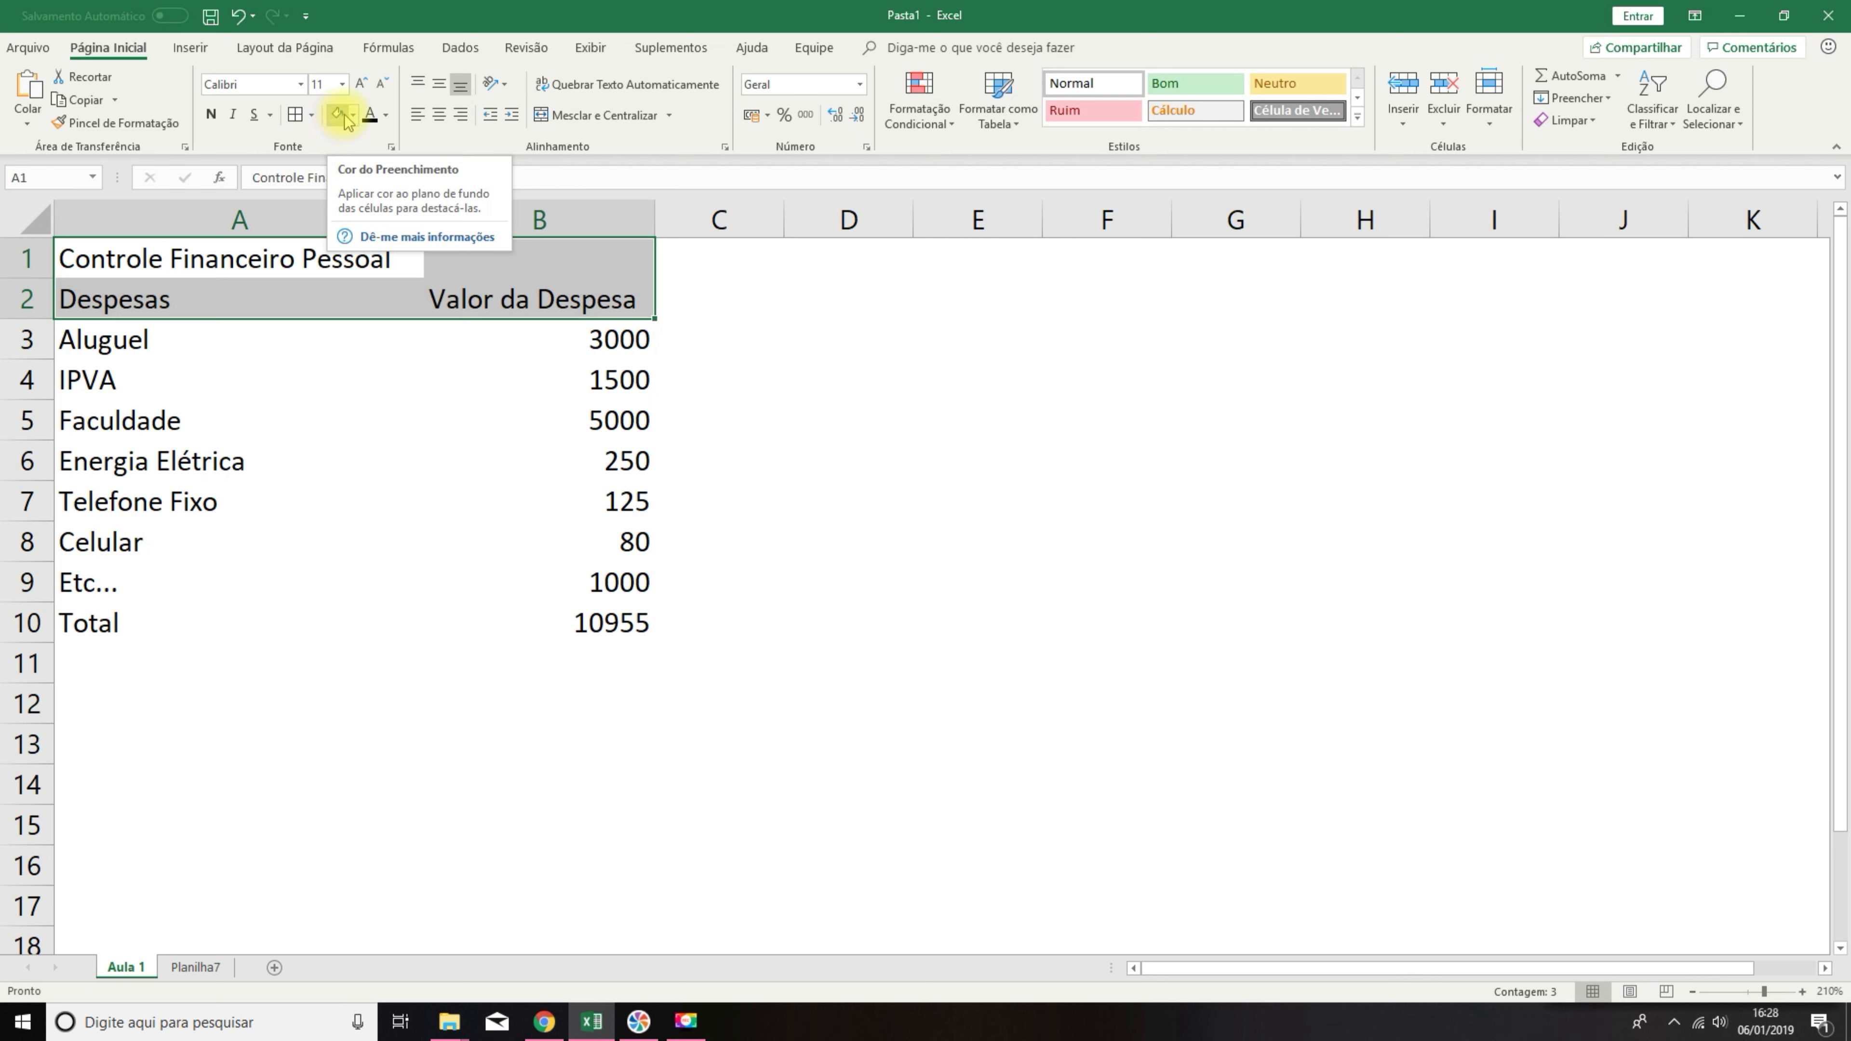
click(355, 119)
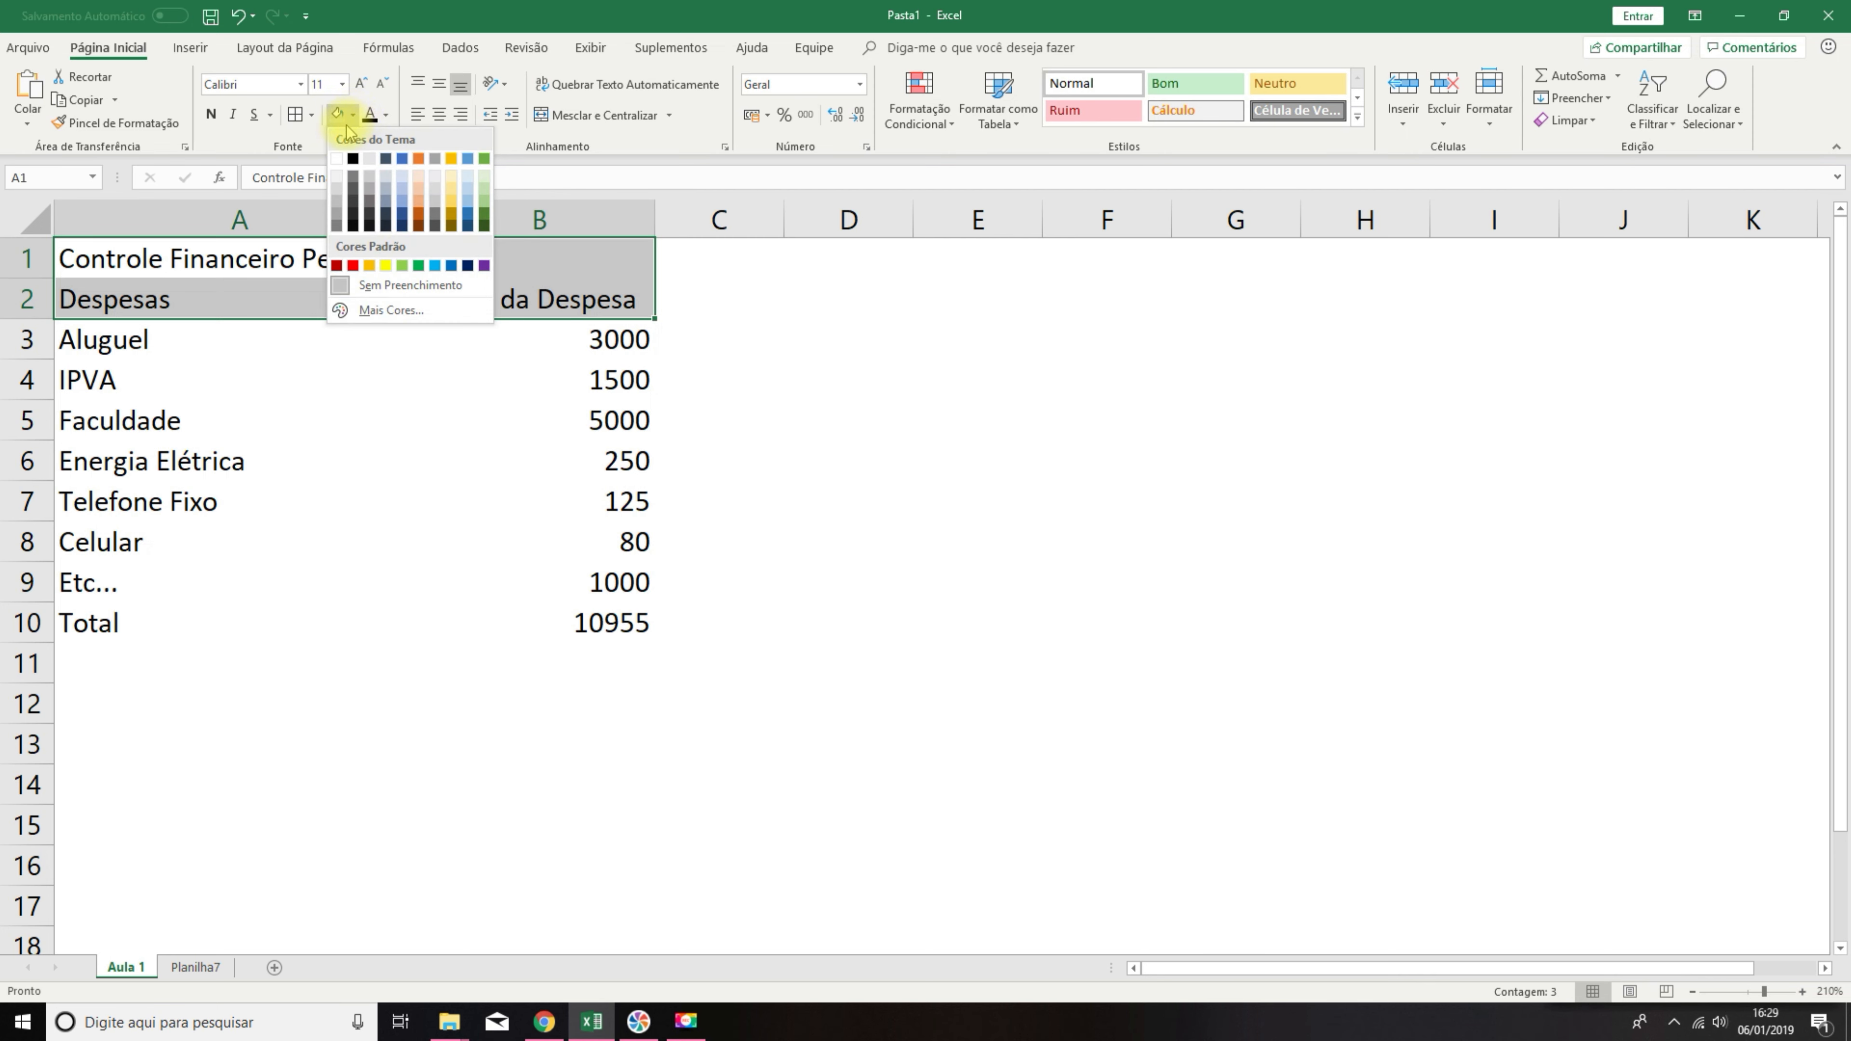
click(401, 232)
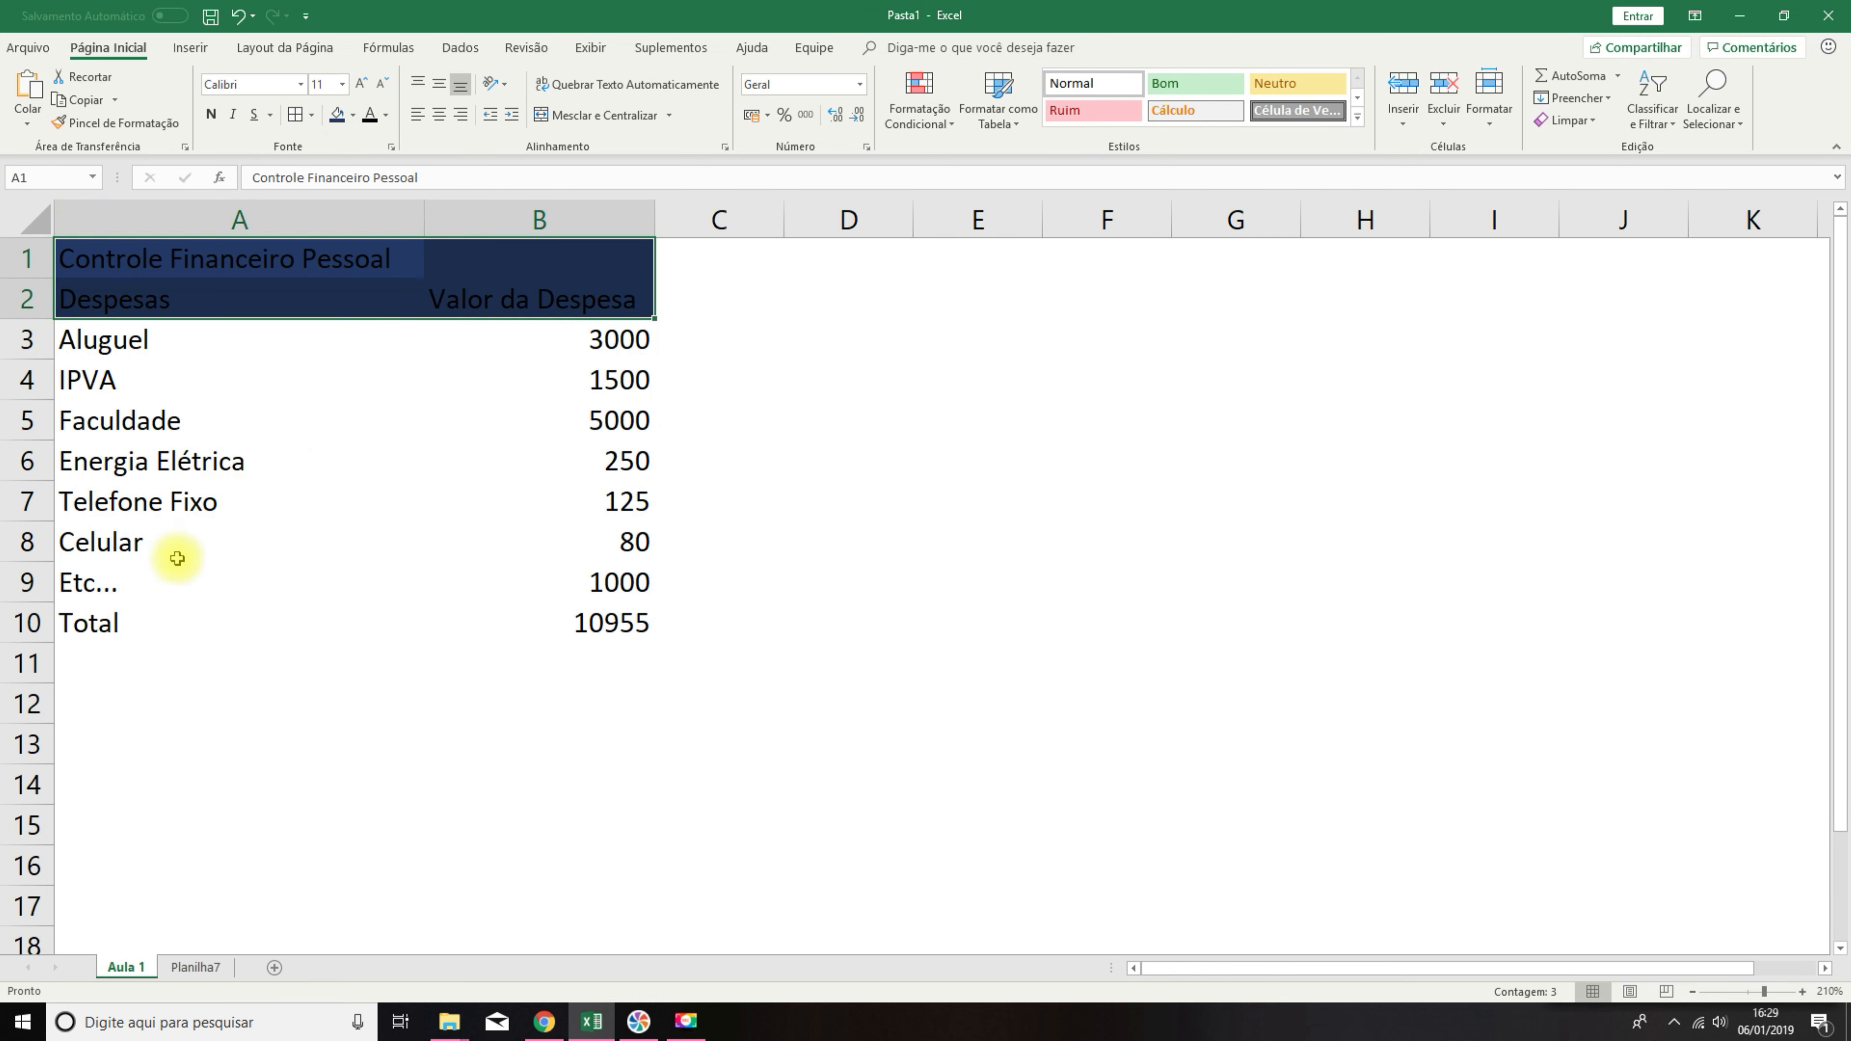
Apply the same dark blue fill to the Total row, cells A10 and B10.
click(287, 611)
drag(288, 611, 549, 620)
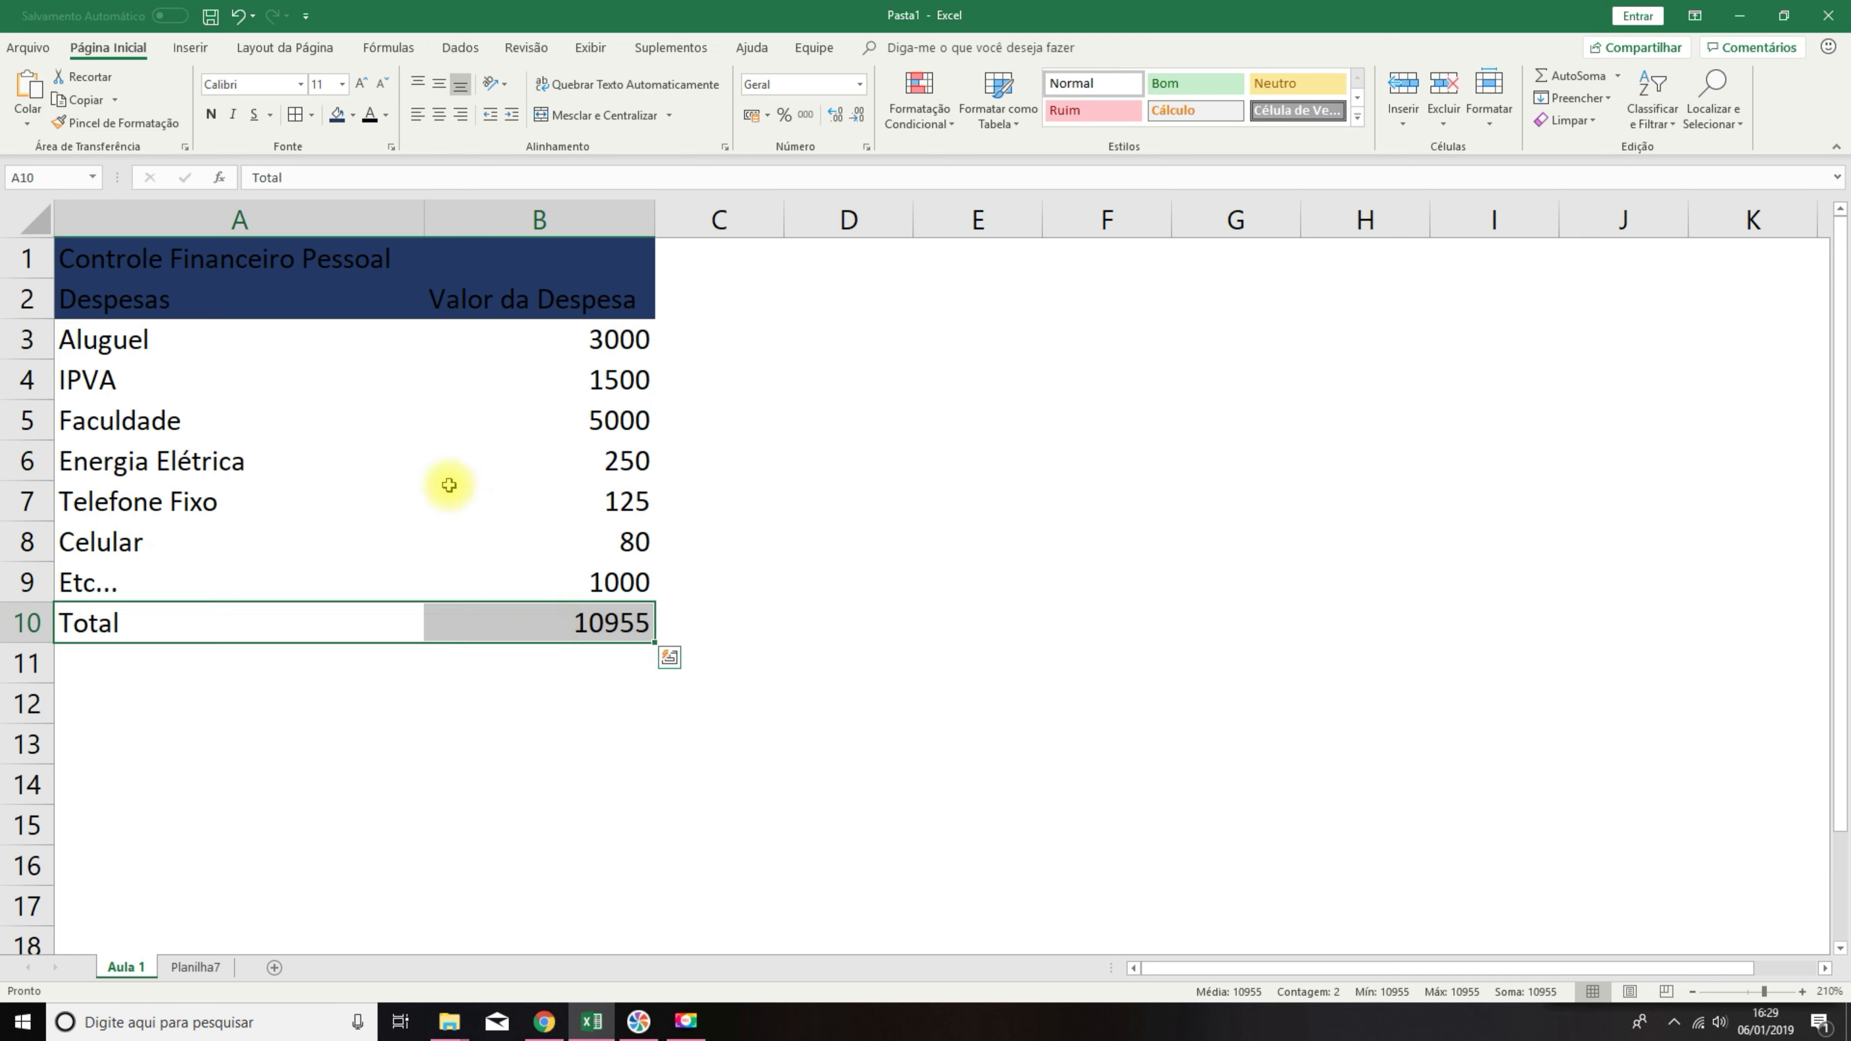
click(336, 114)
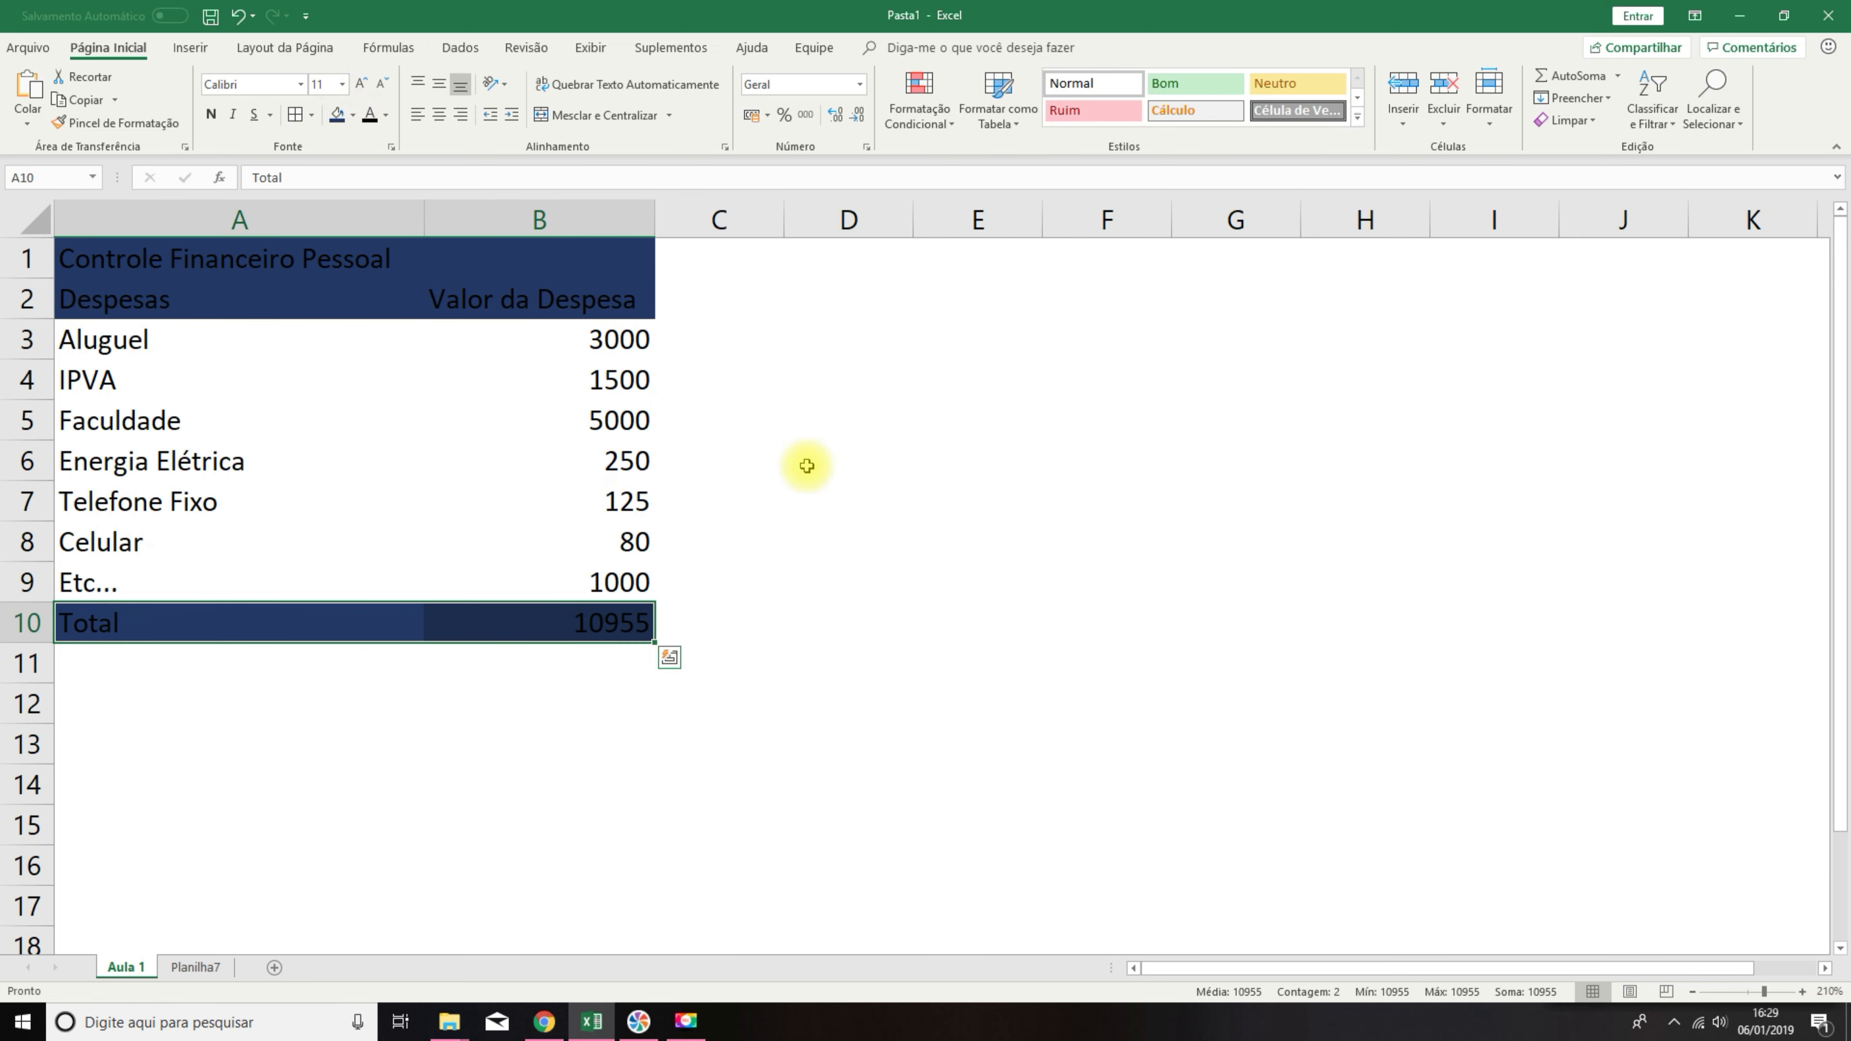
click(860, 443)
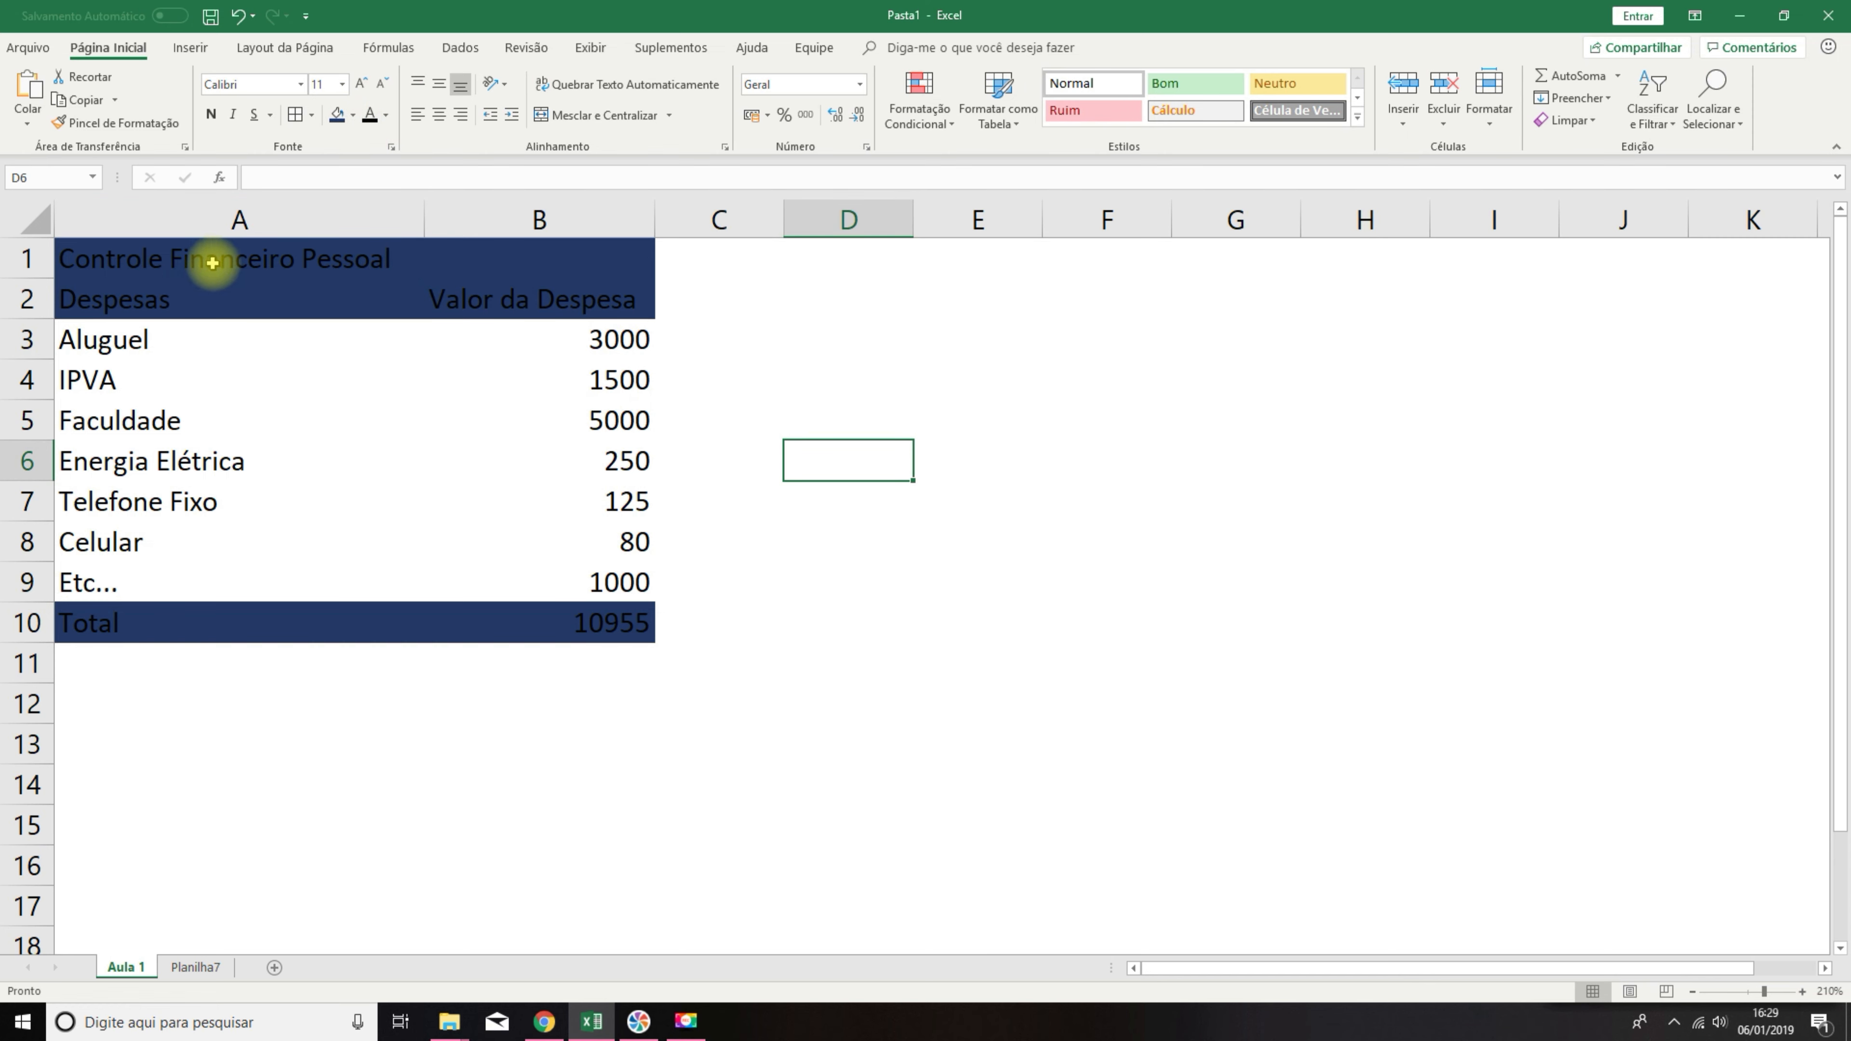
Set the font colour of the title and heading cells A1 to B2 to white.
click(104, 256)
drag(104, 257, 534, 303)
click(384, 115)
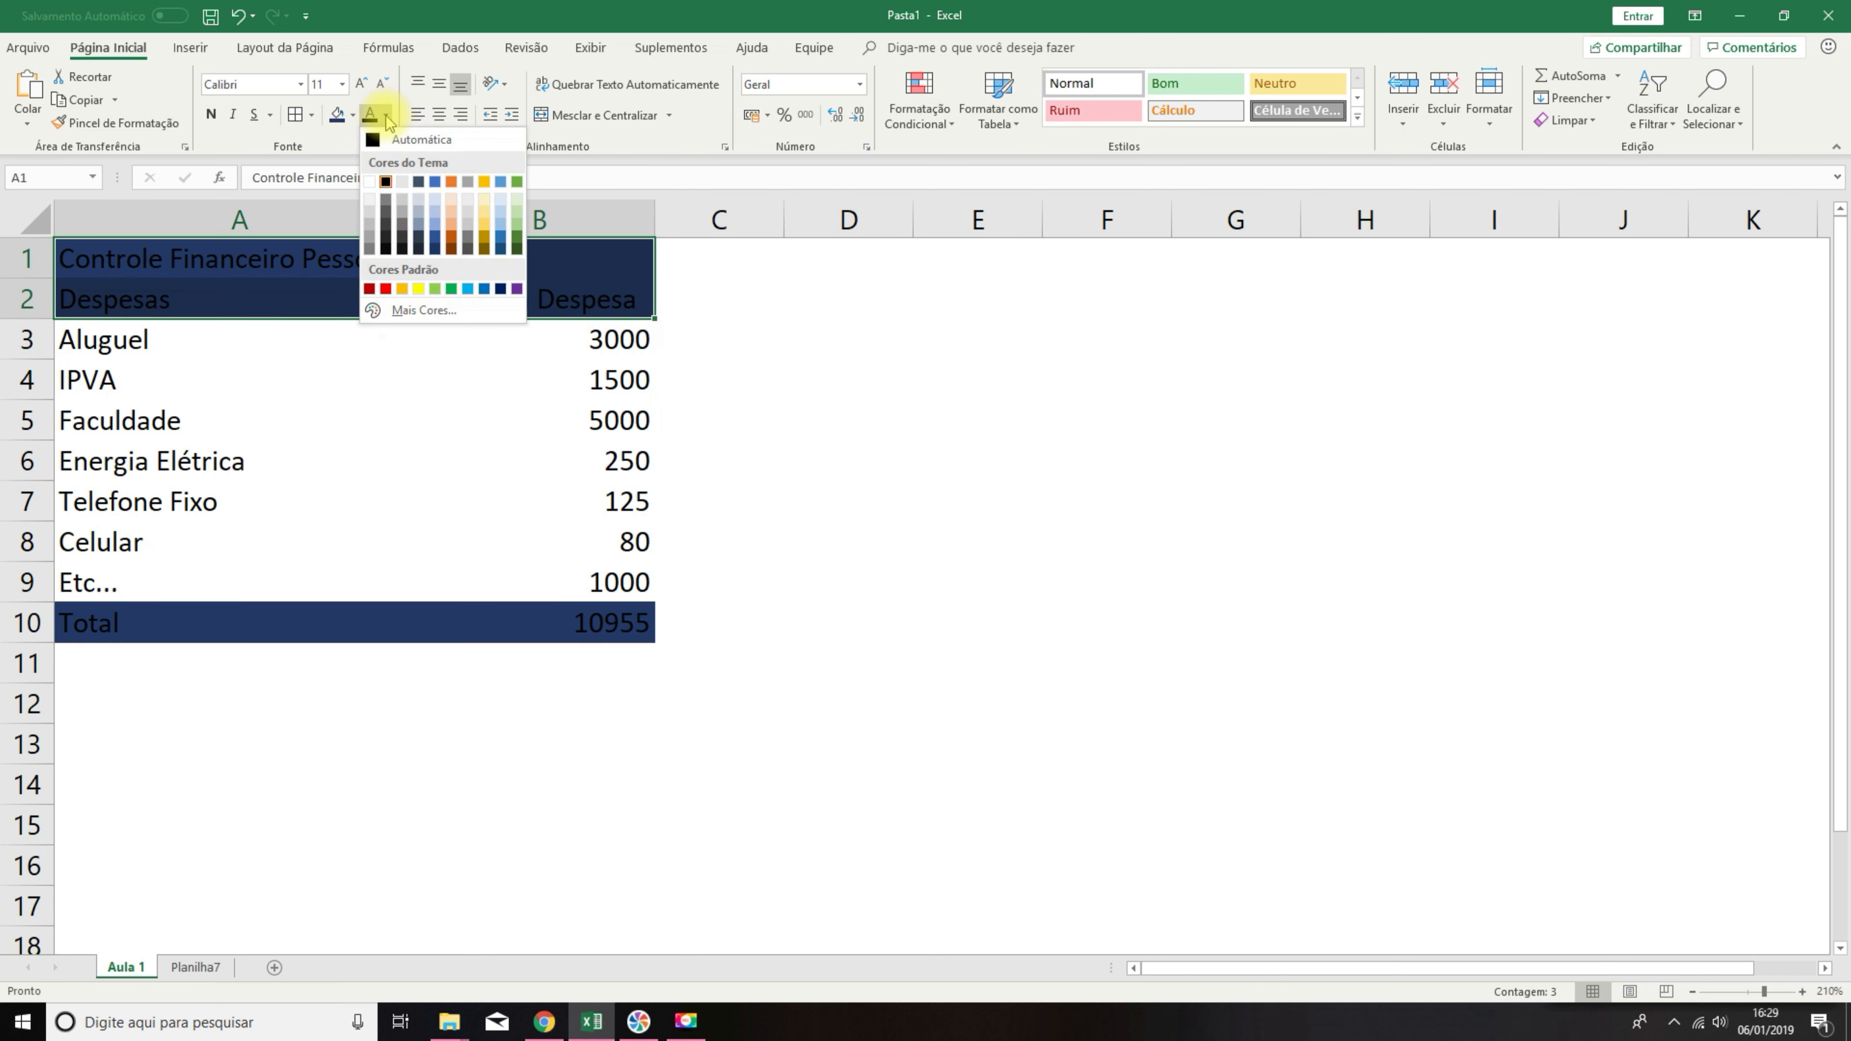
click(370, 182)
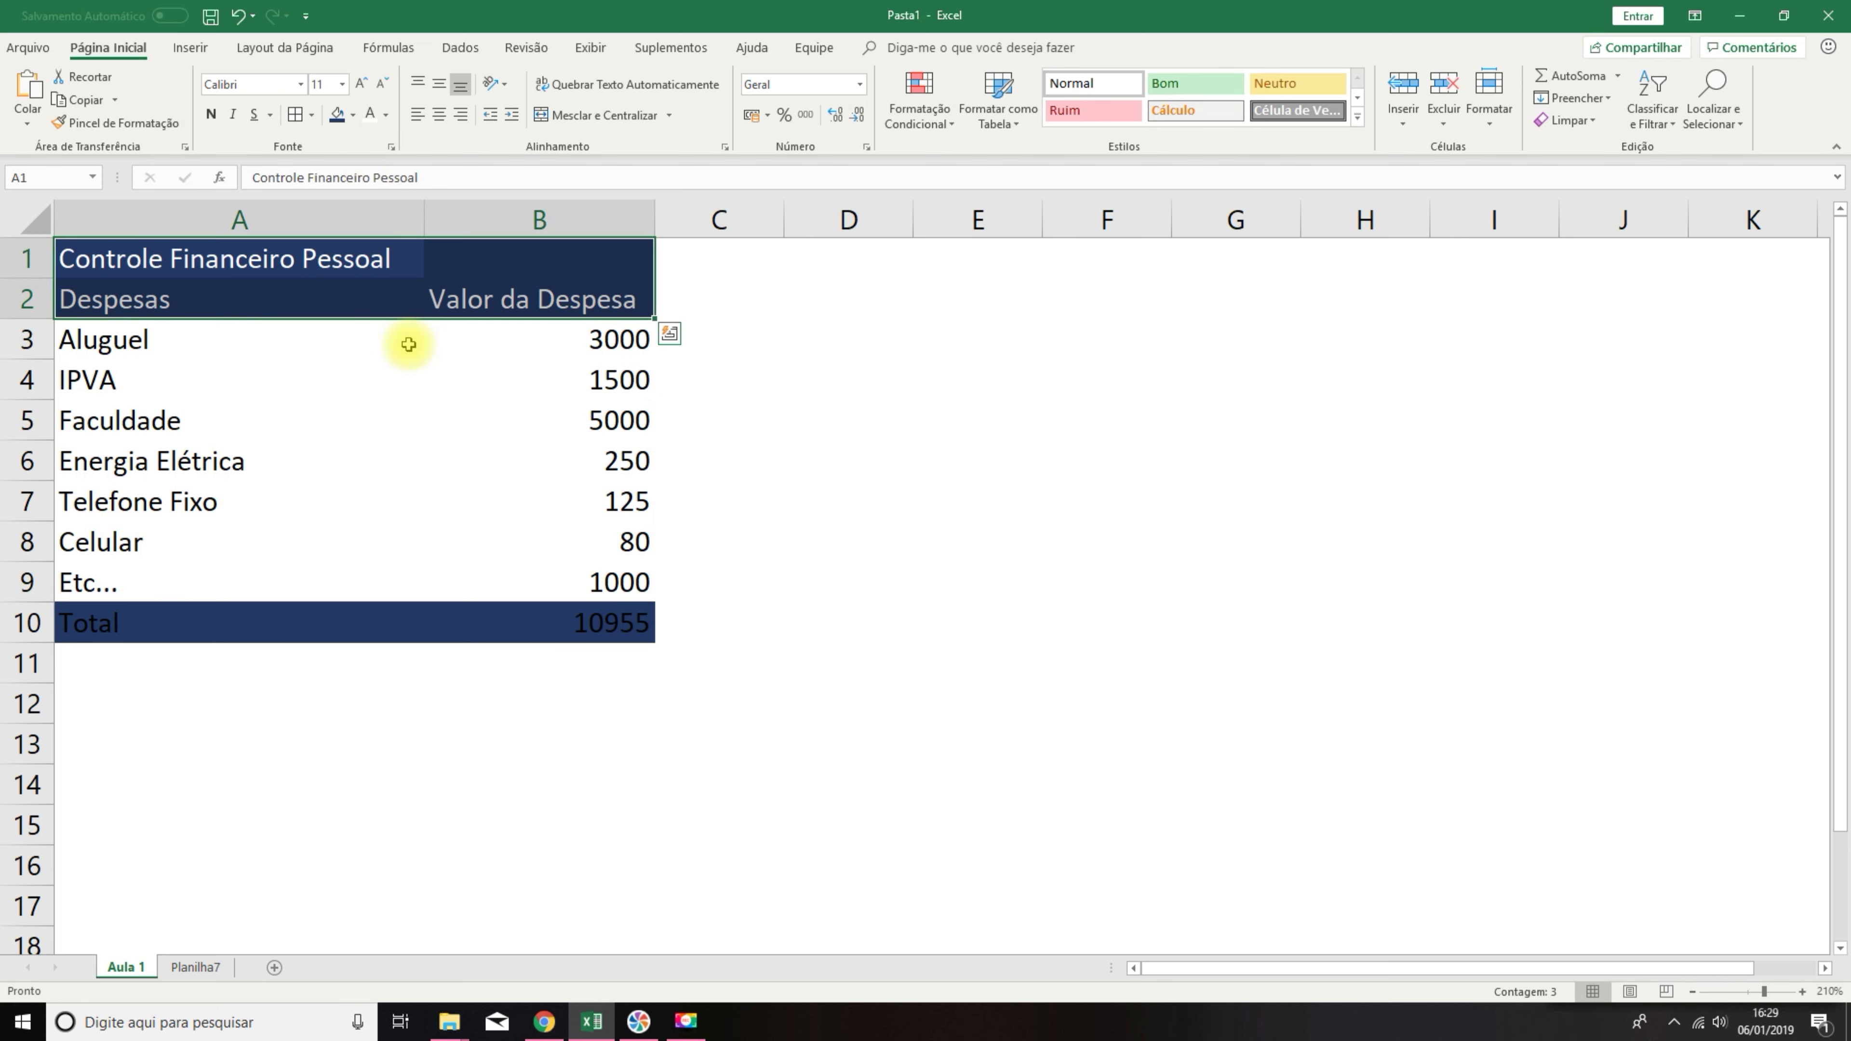
Set the font colour of the Total row, cells A10 and B10, to white.
drag(82, 620, 549, 603)
click(369, 113)
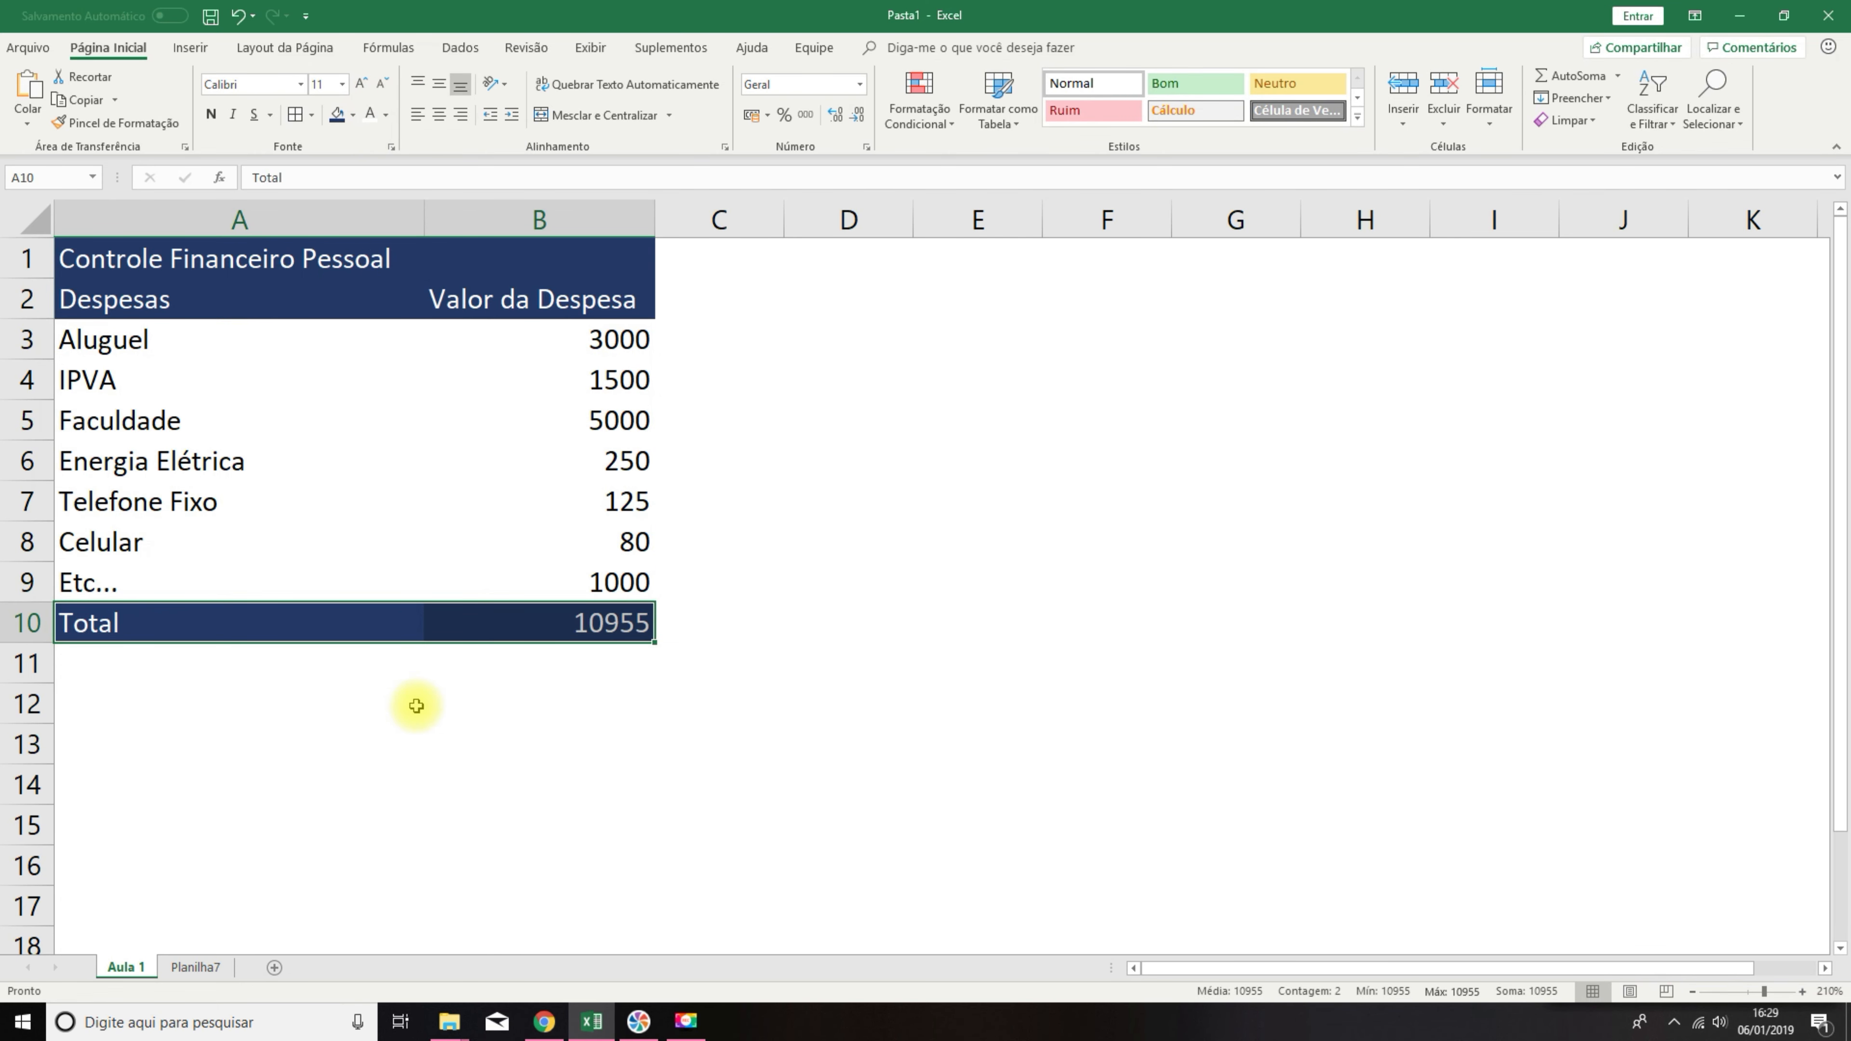
click(416, 706)
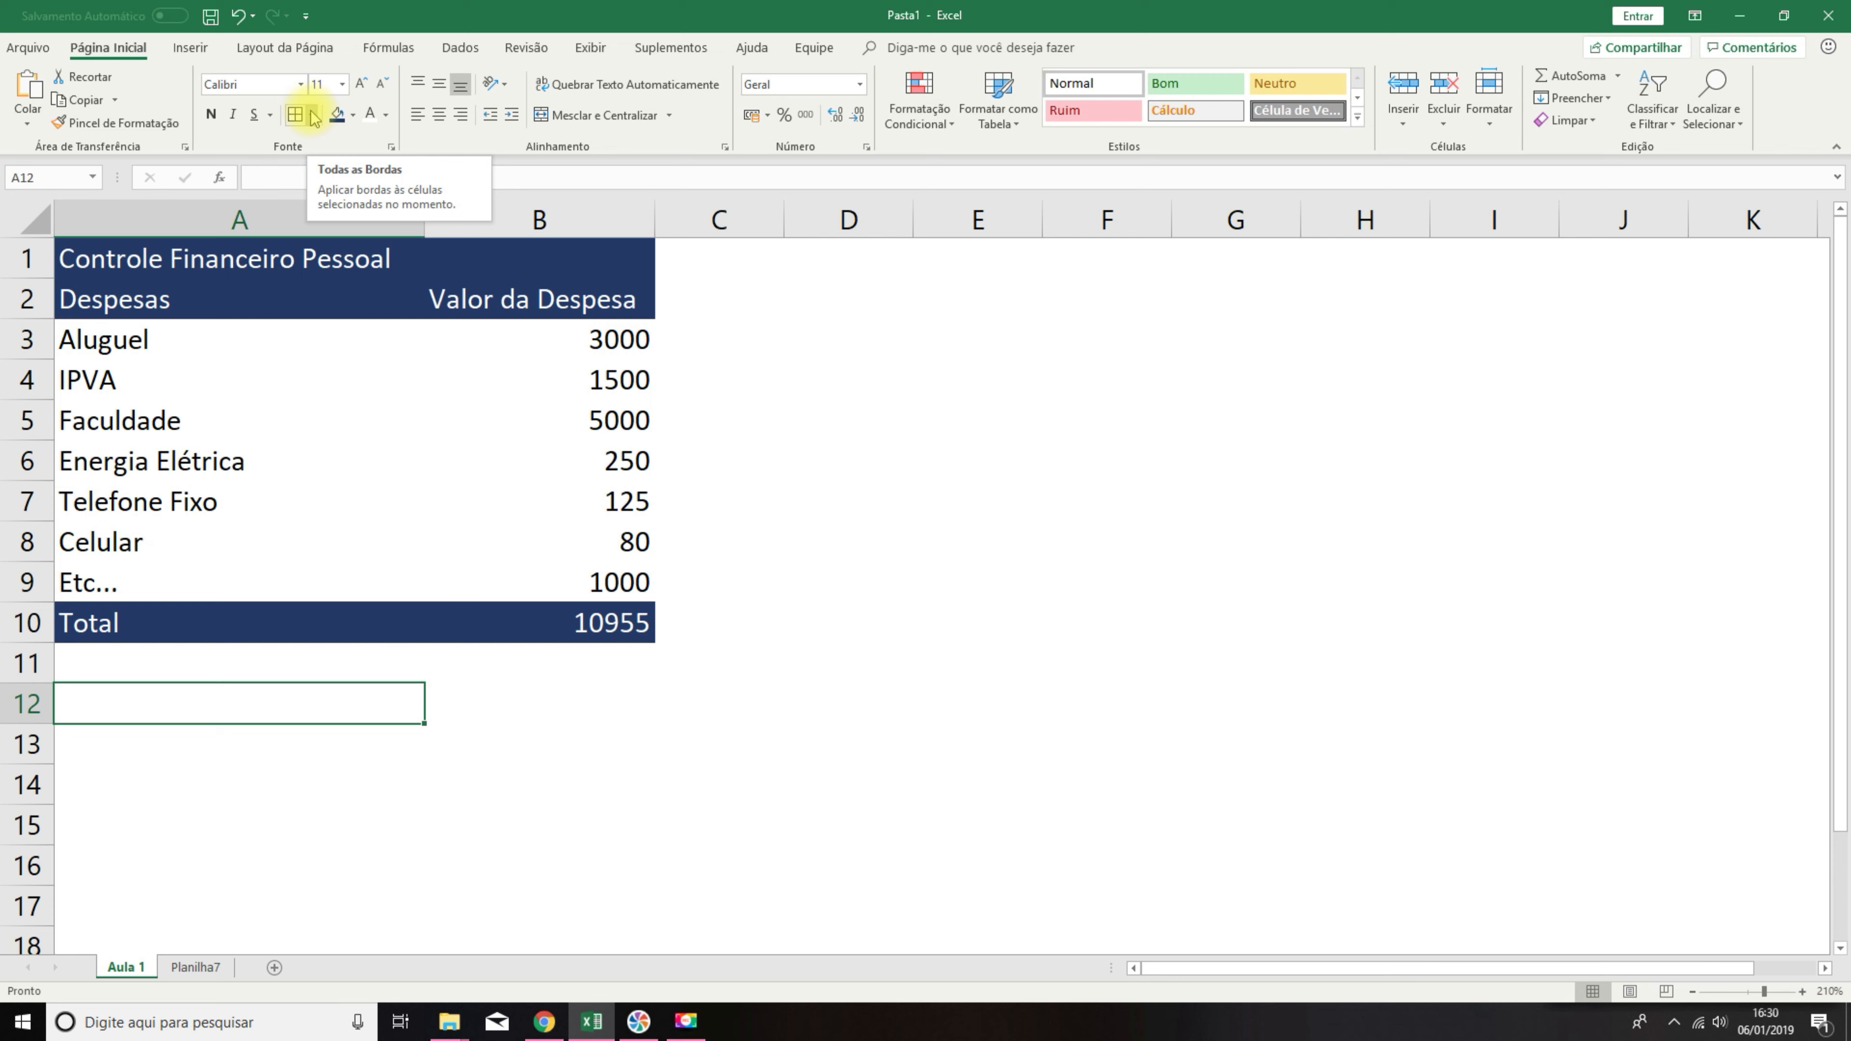
Apply all borders to the whole expense table, cells A1 to B10.
drag(57, 256, 555, 622)
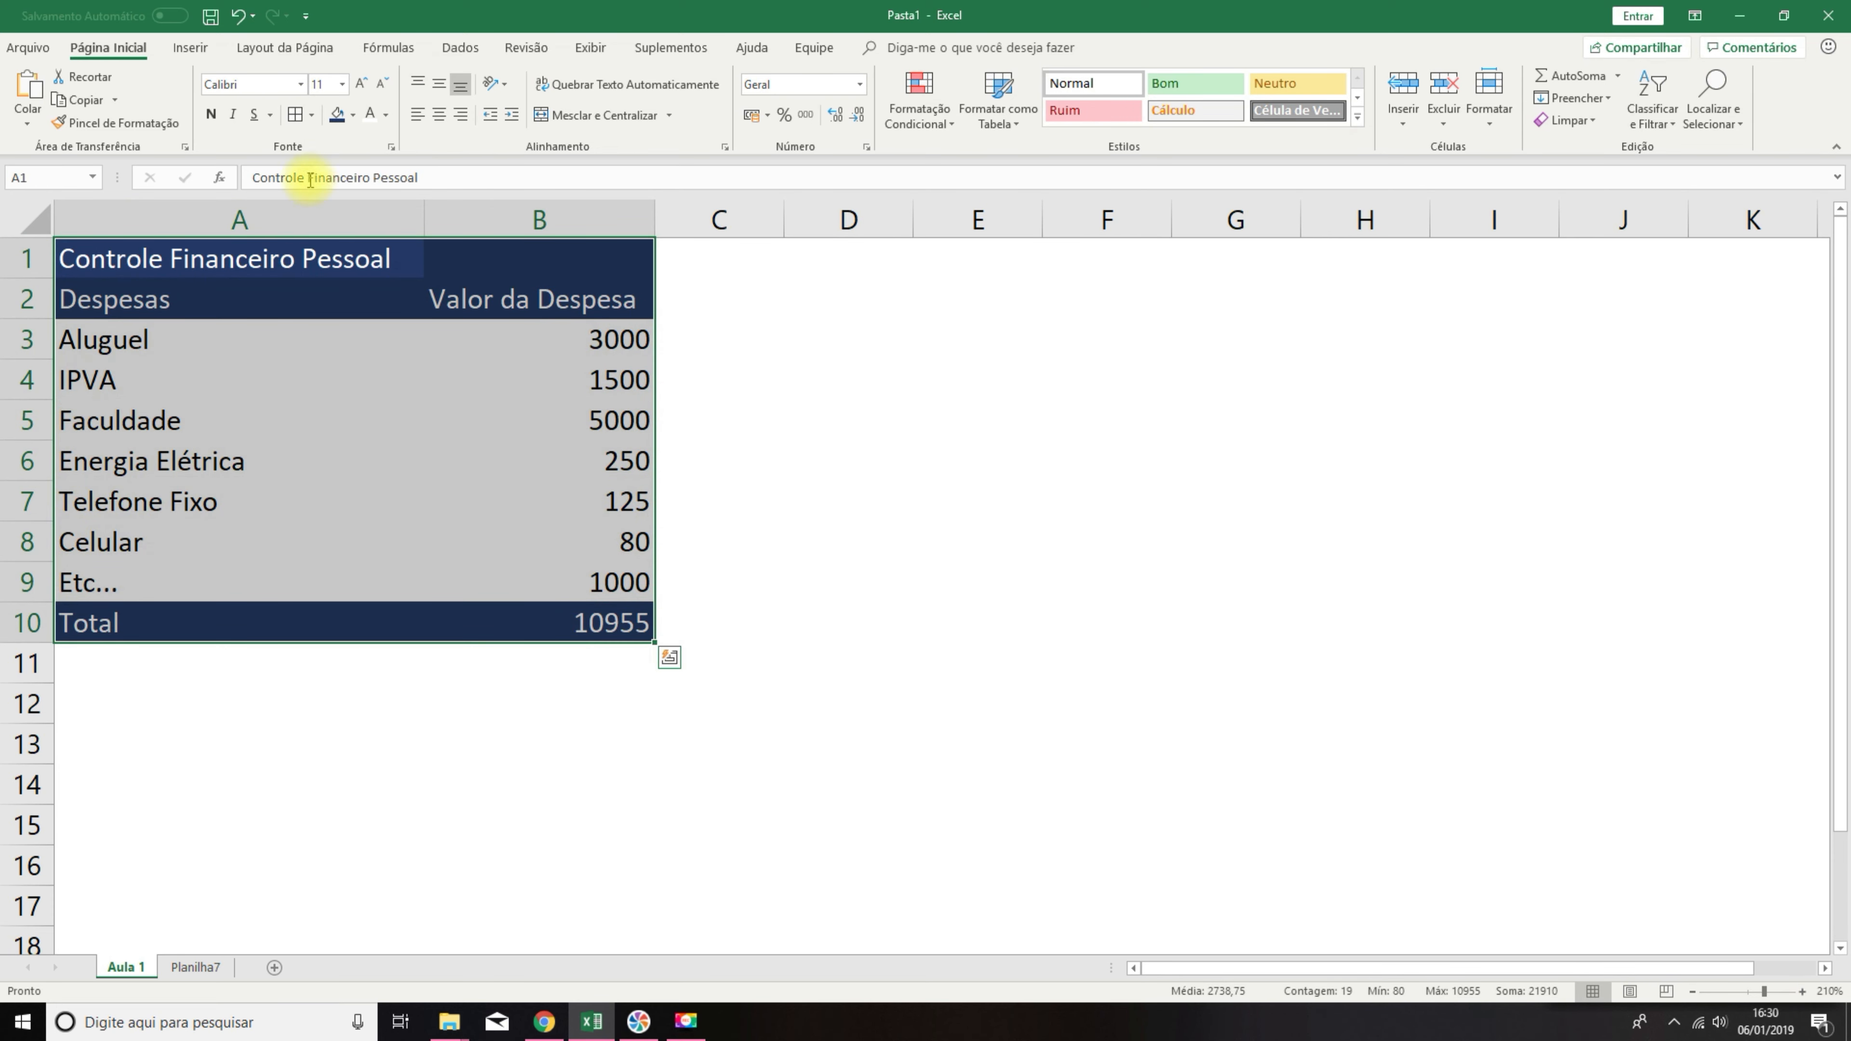
click(312, 114)
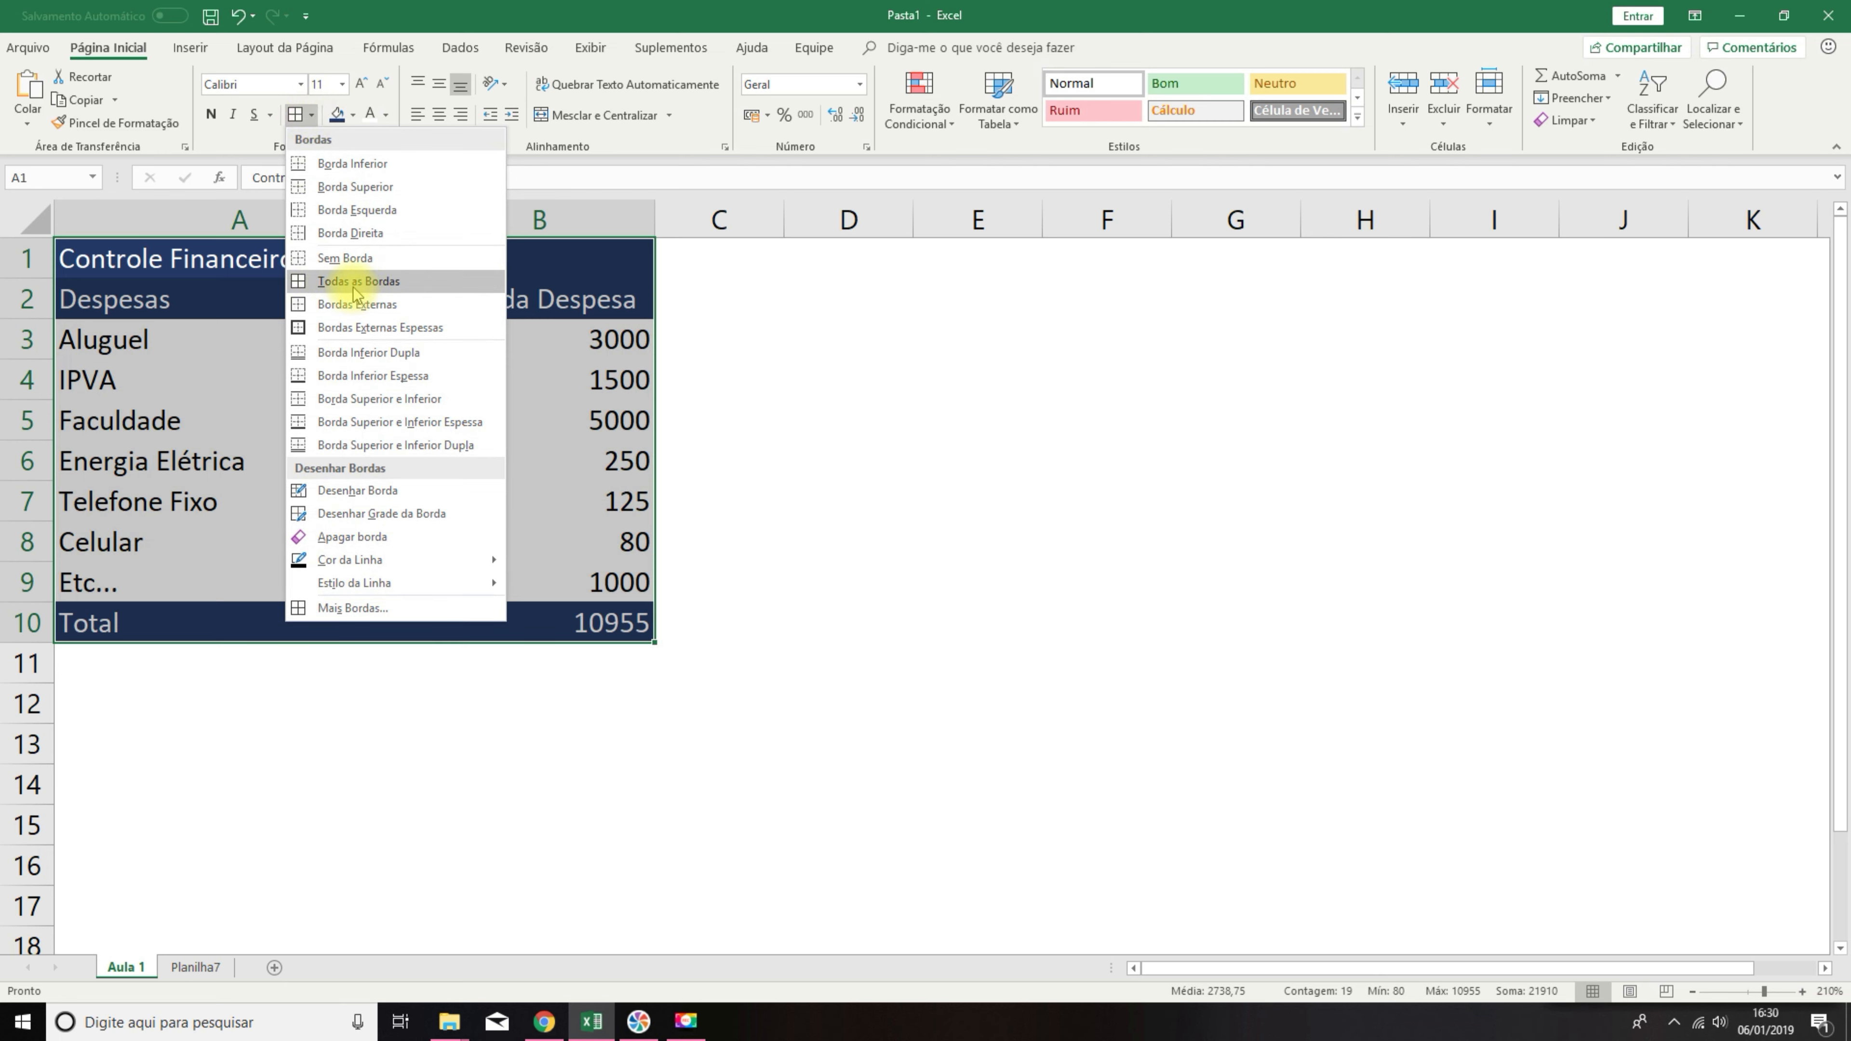
click(414, 282)
click(849, 439)
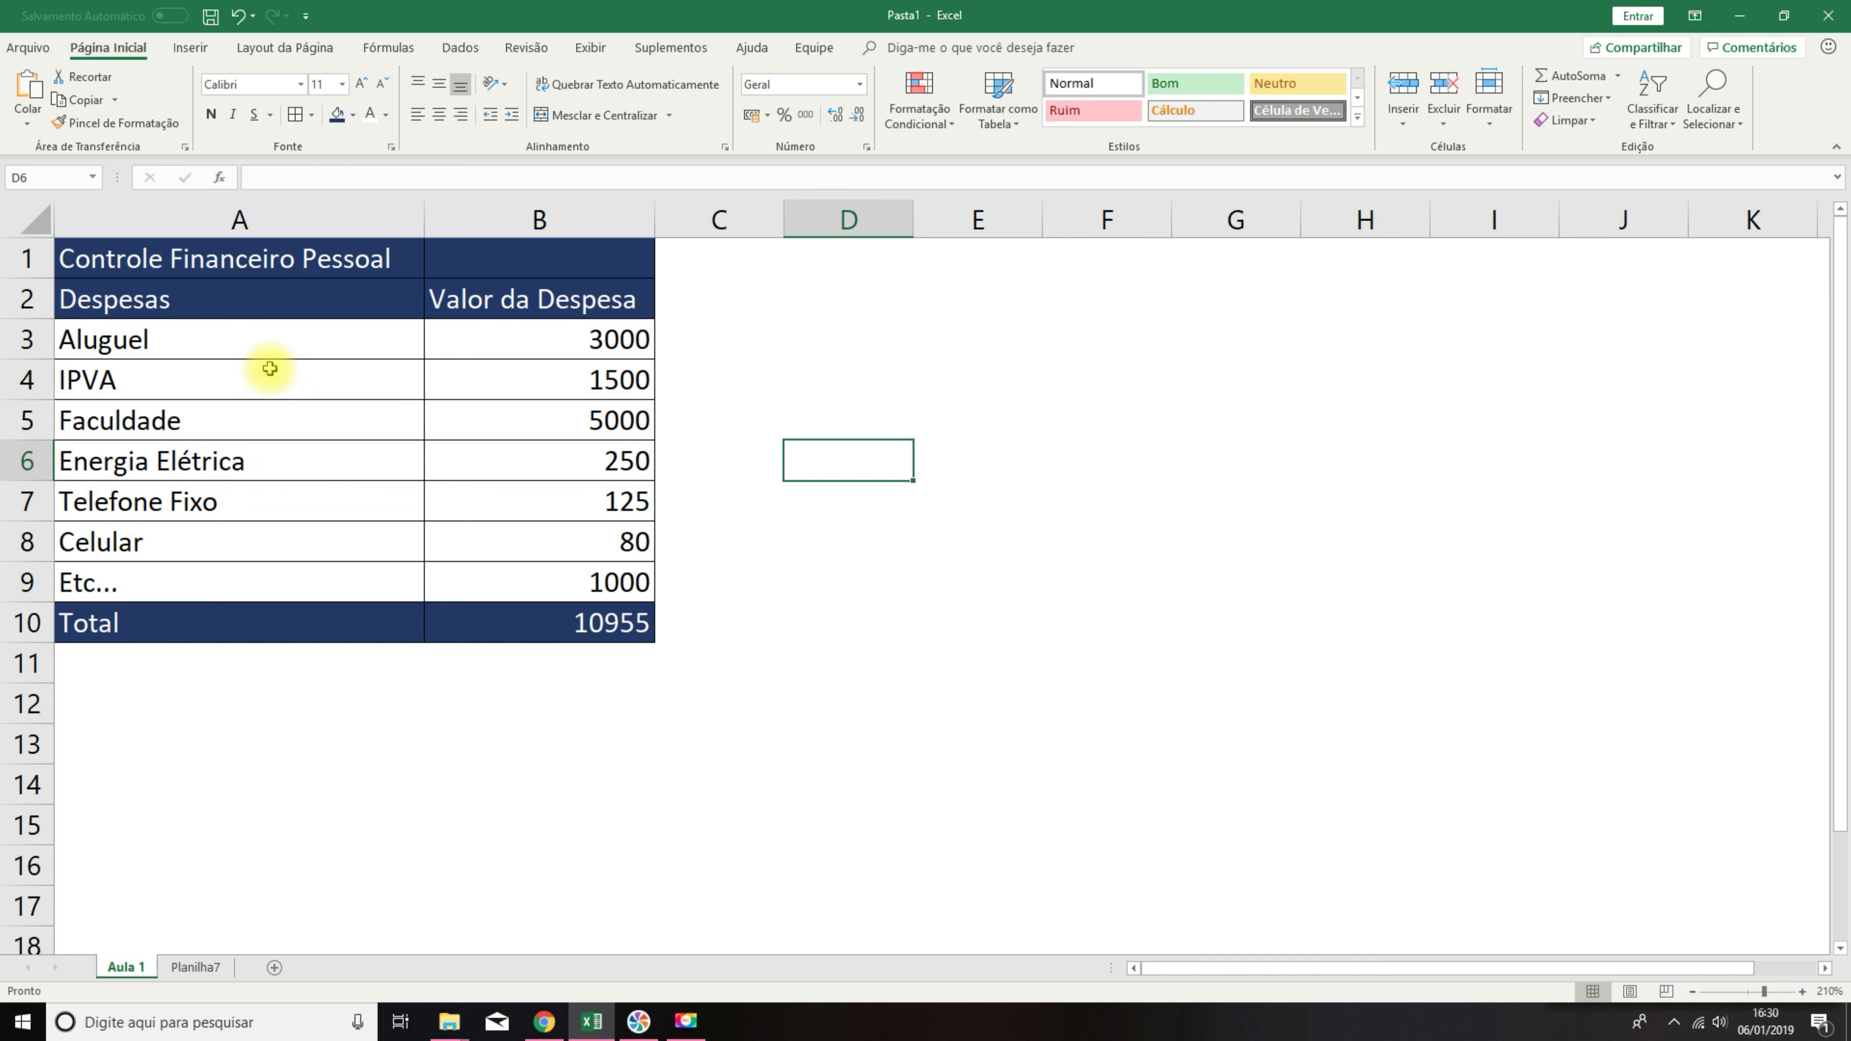
Choose the fine hairline border style and reapply all borders to cells A1 to B10.
drag(252, 263, 543, 621)
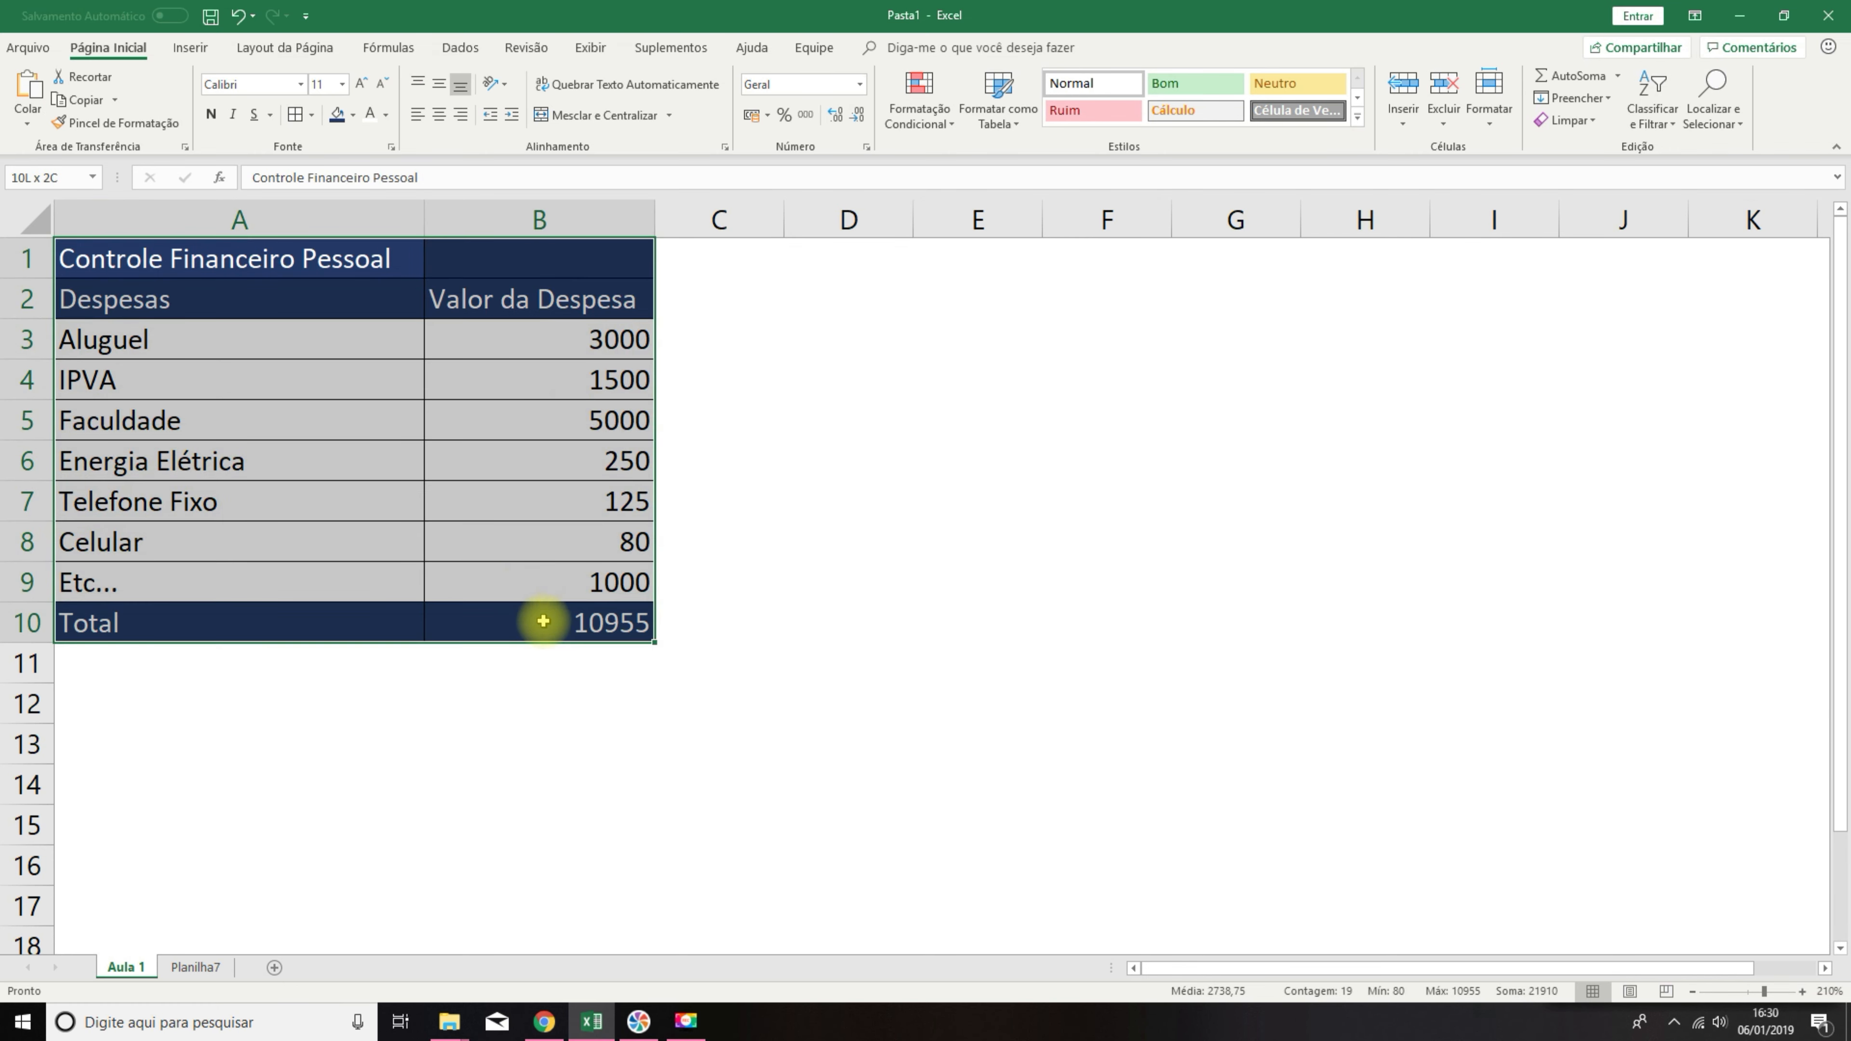
click(312, 115)
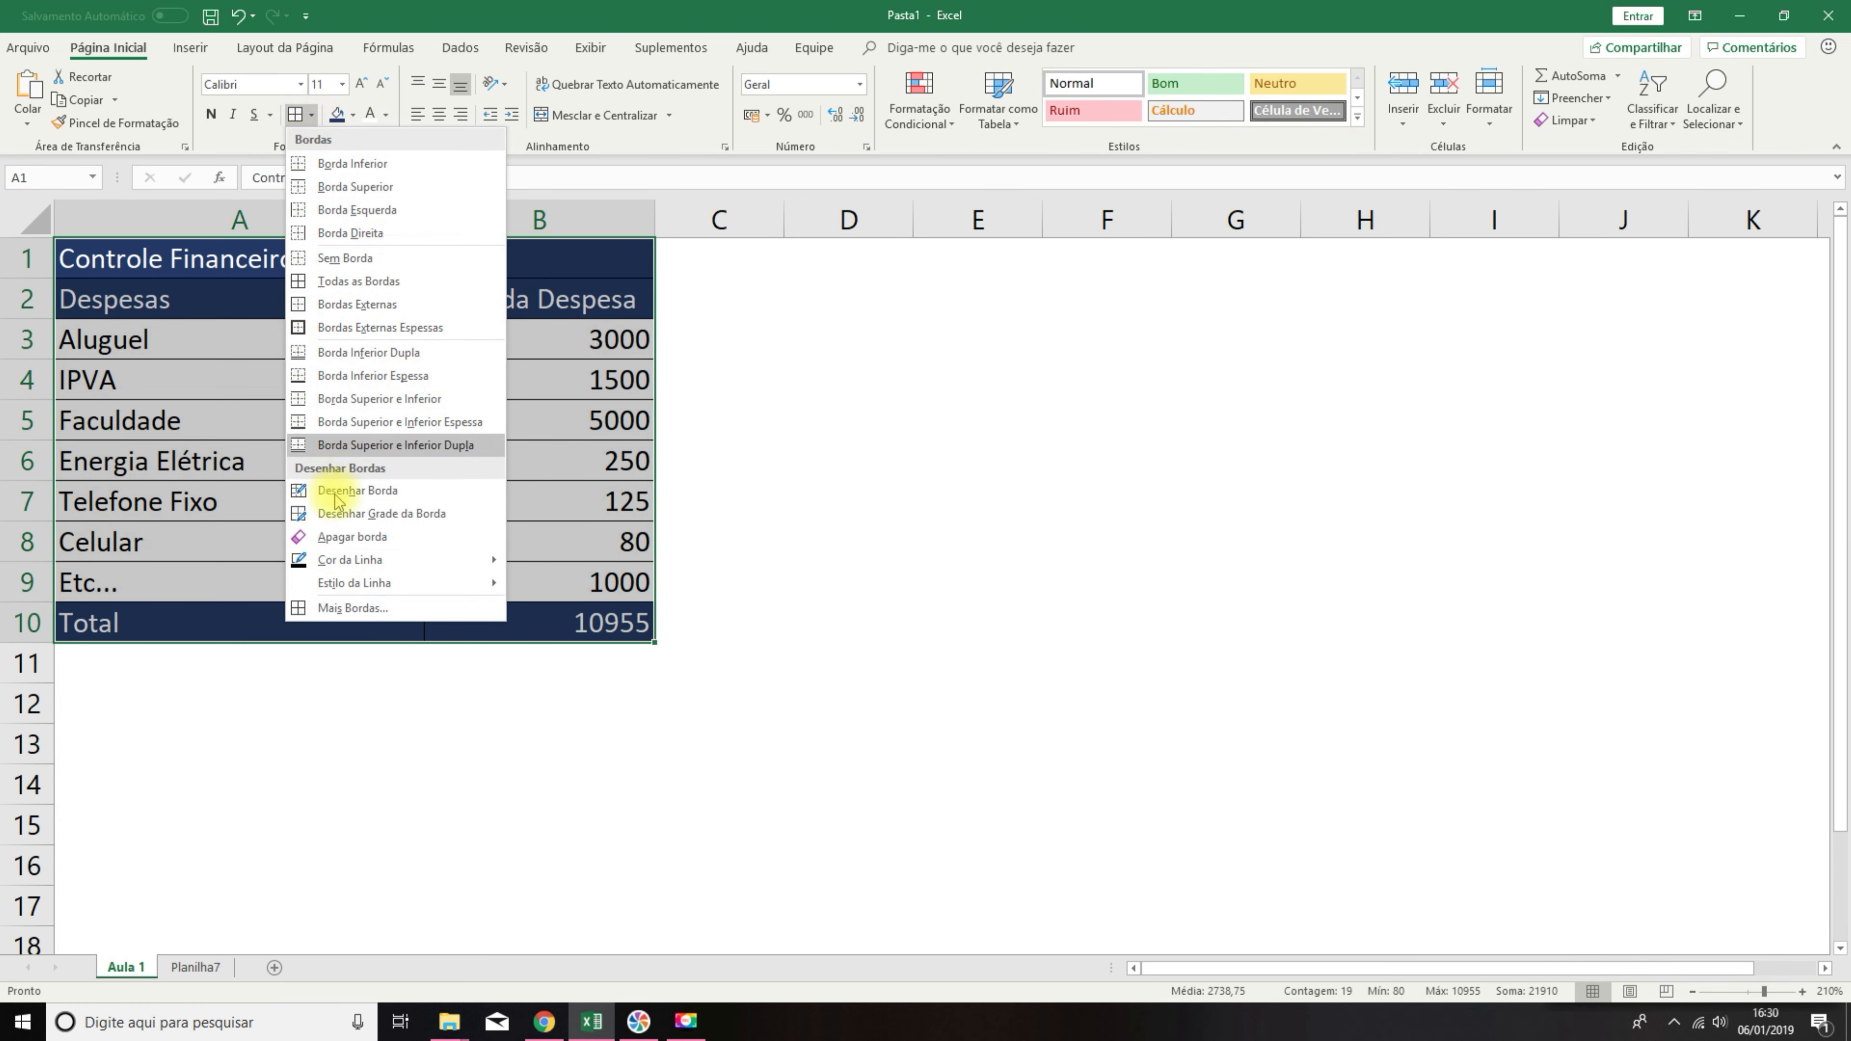
mouse_move(357, 583)
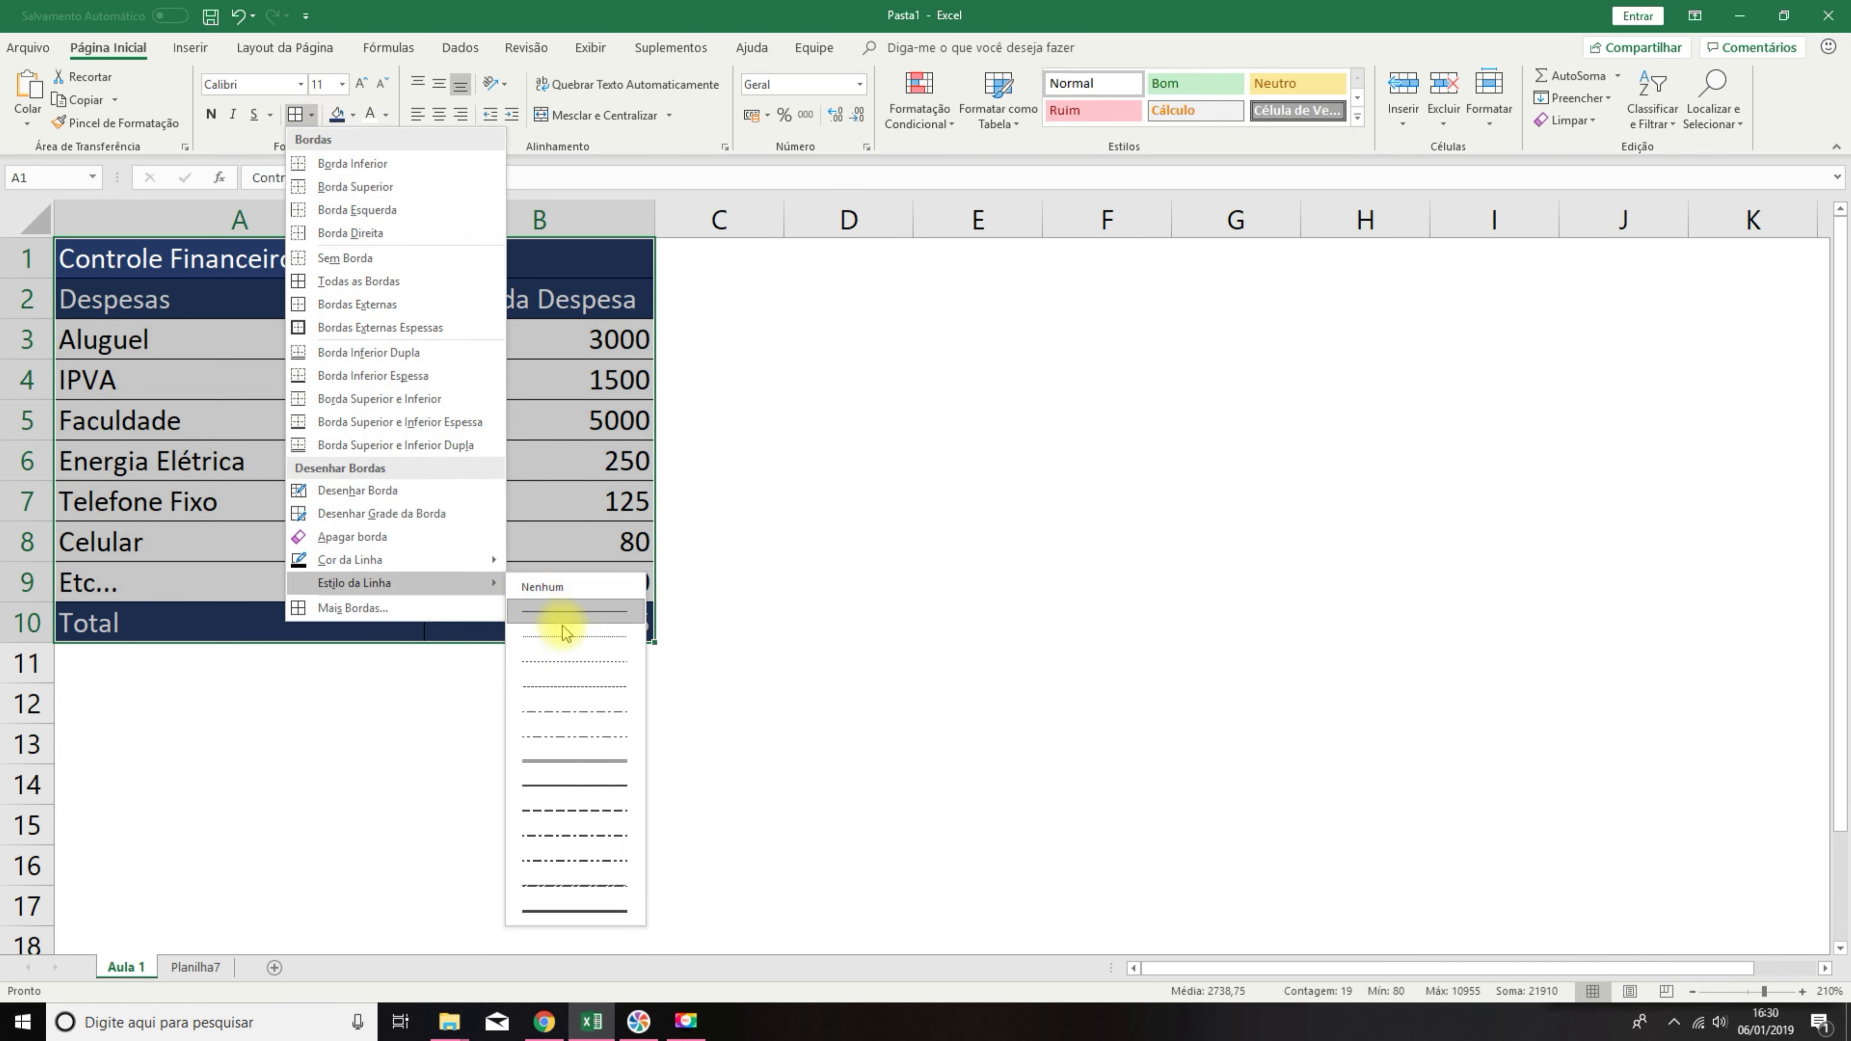
click(569, 646)
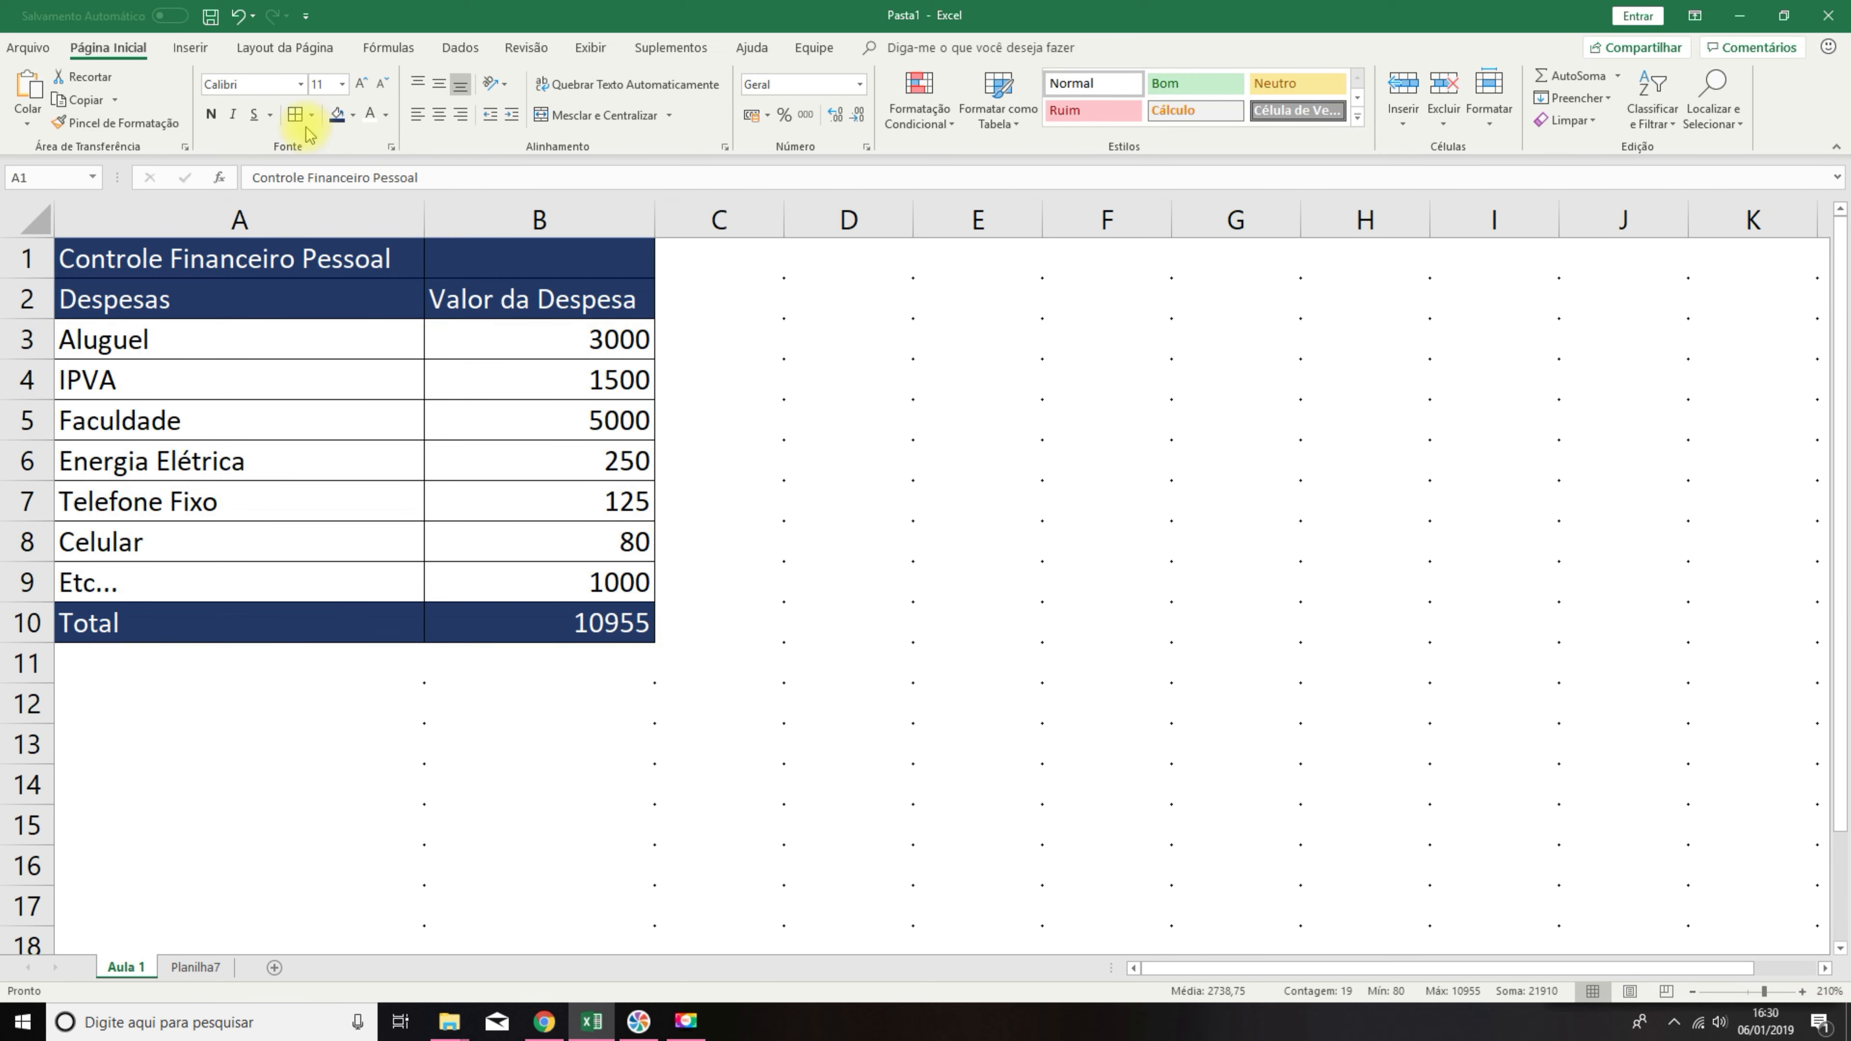
click(295, 115)
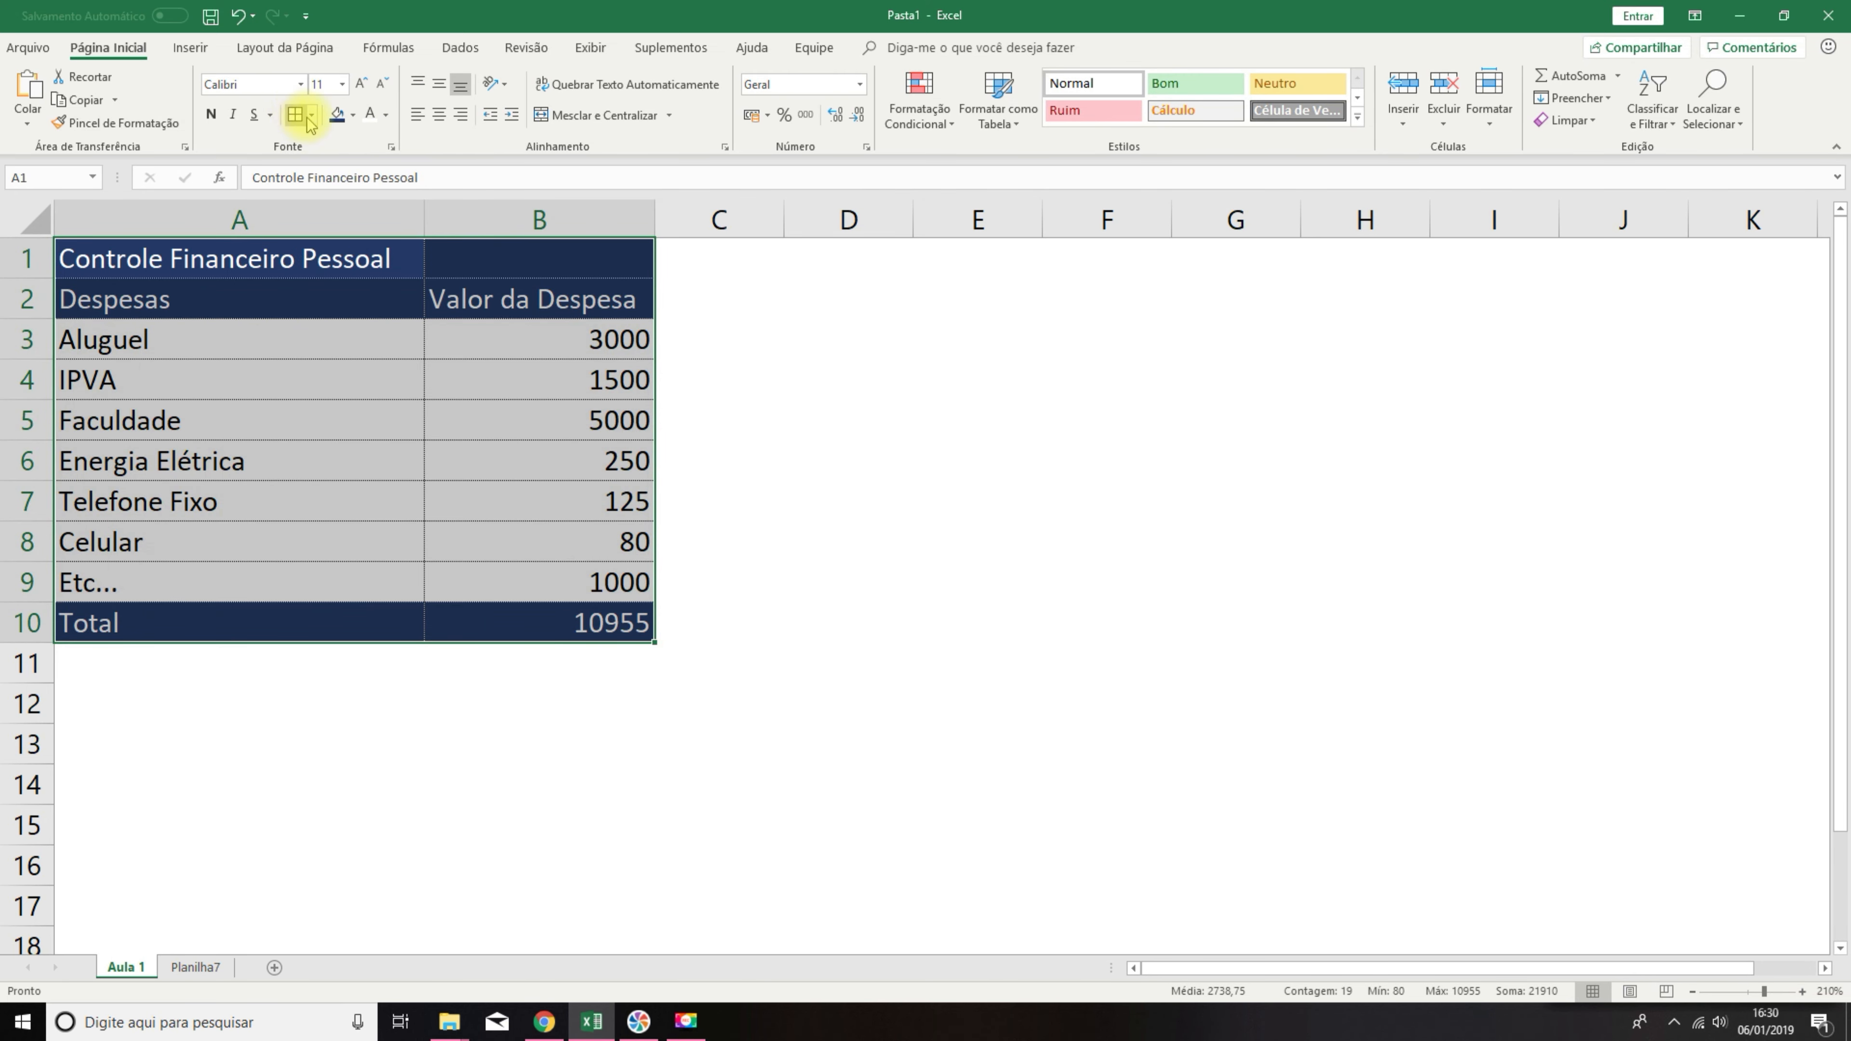
click(1218, 455)
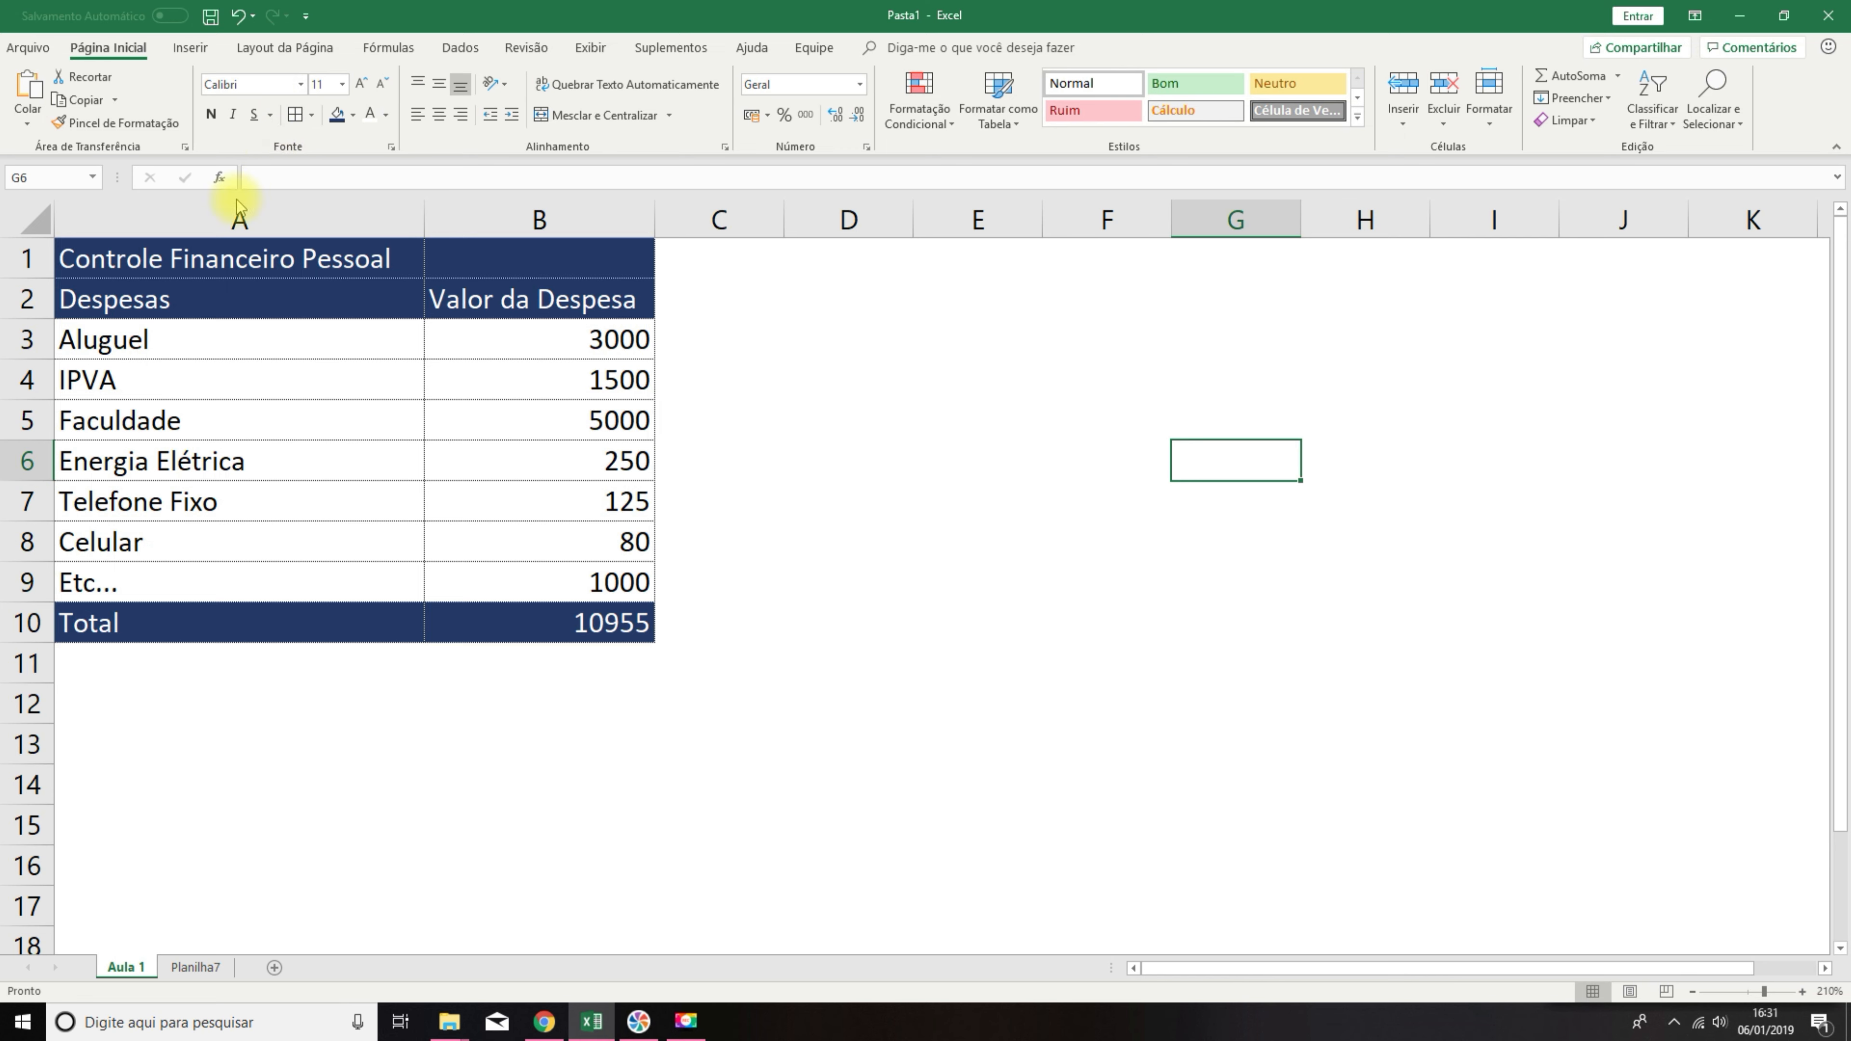
Set the font size of the title in cell A1 to 12.
click(159, 258)
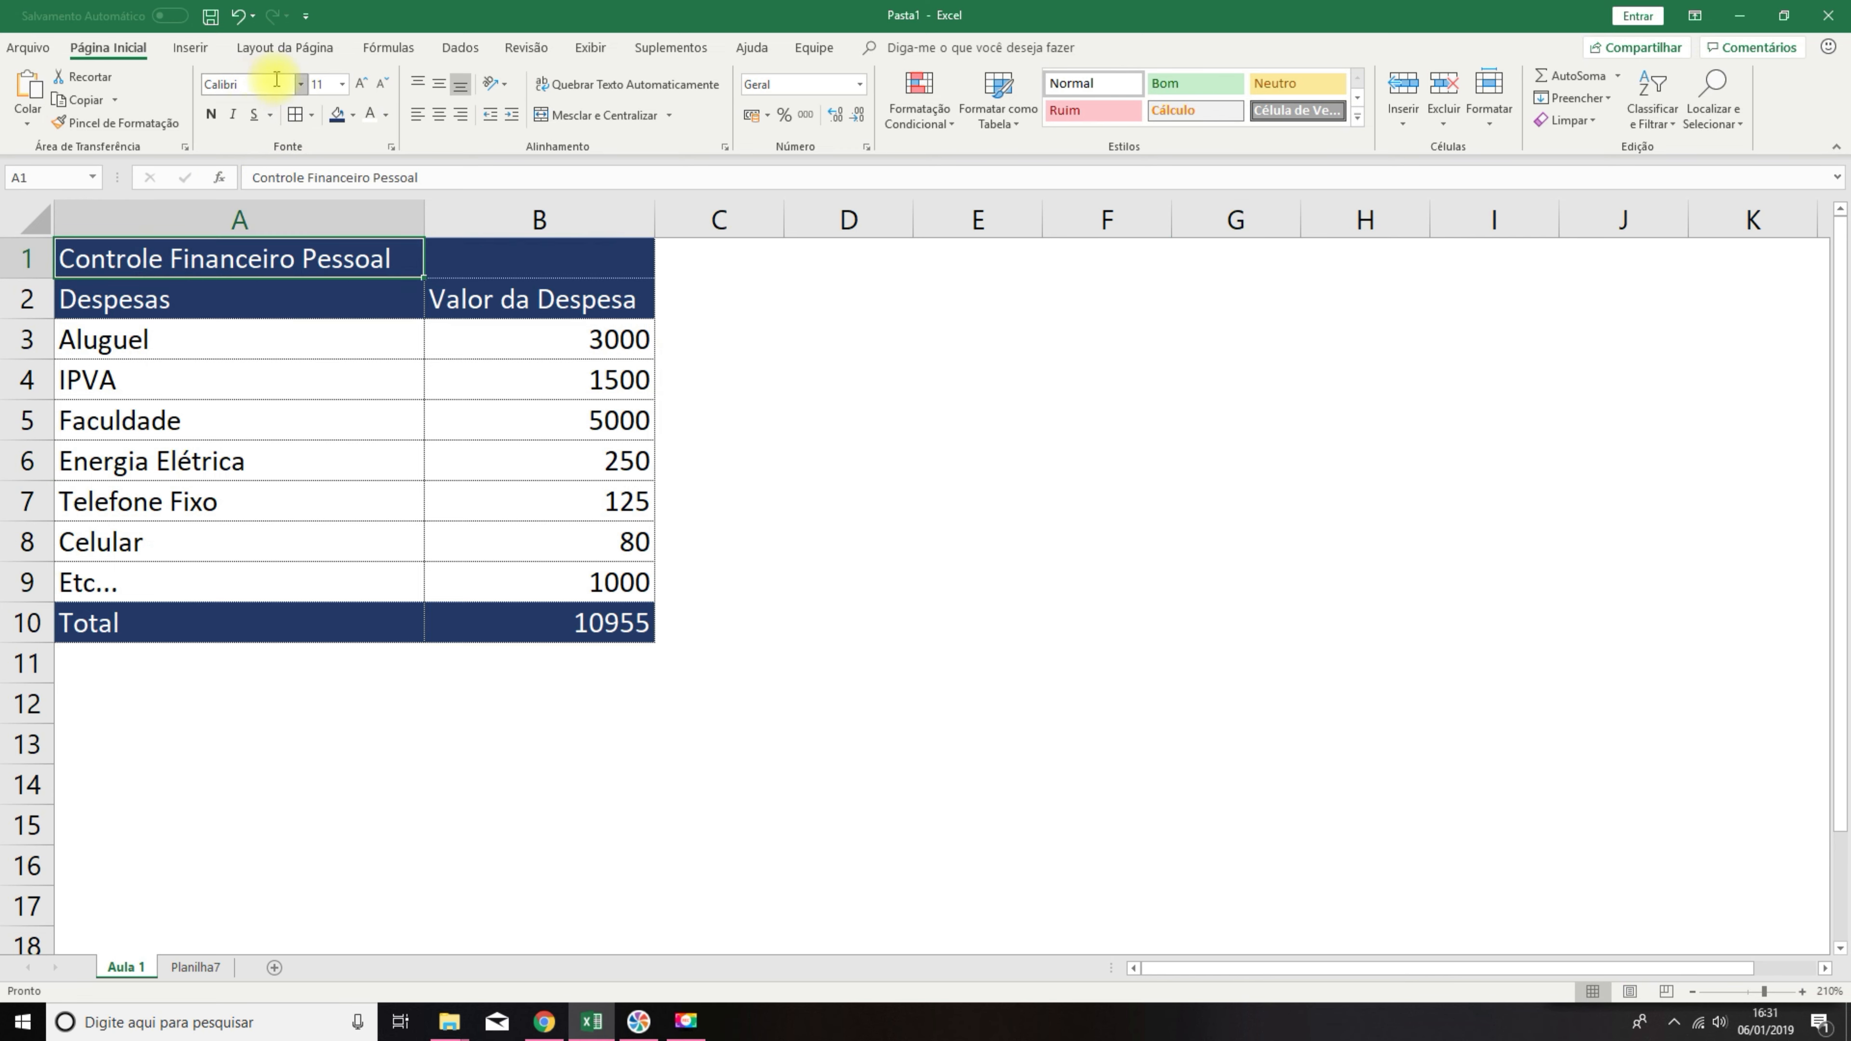
click(299, 85)
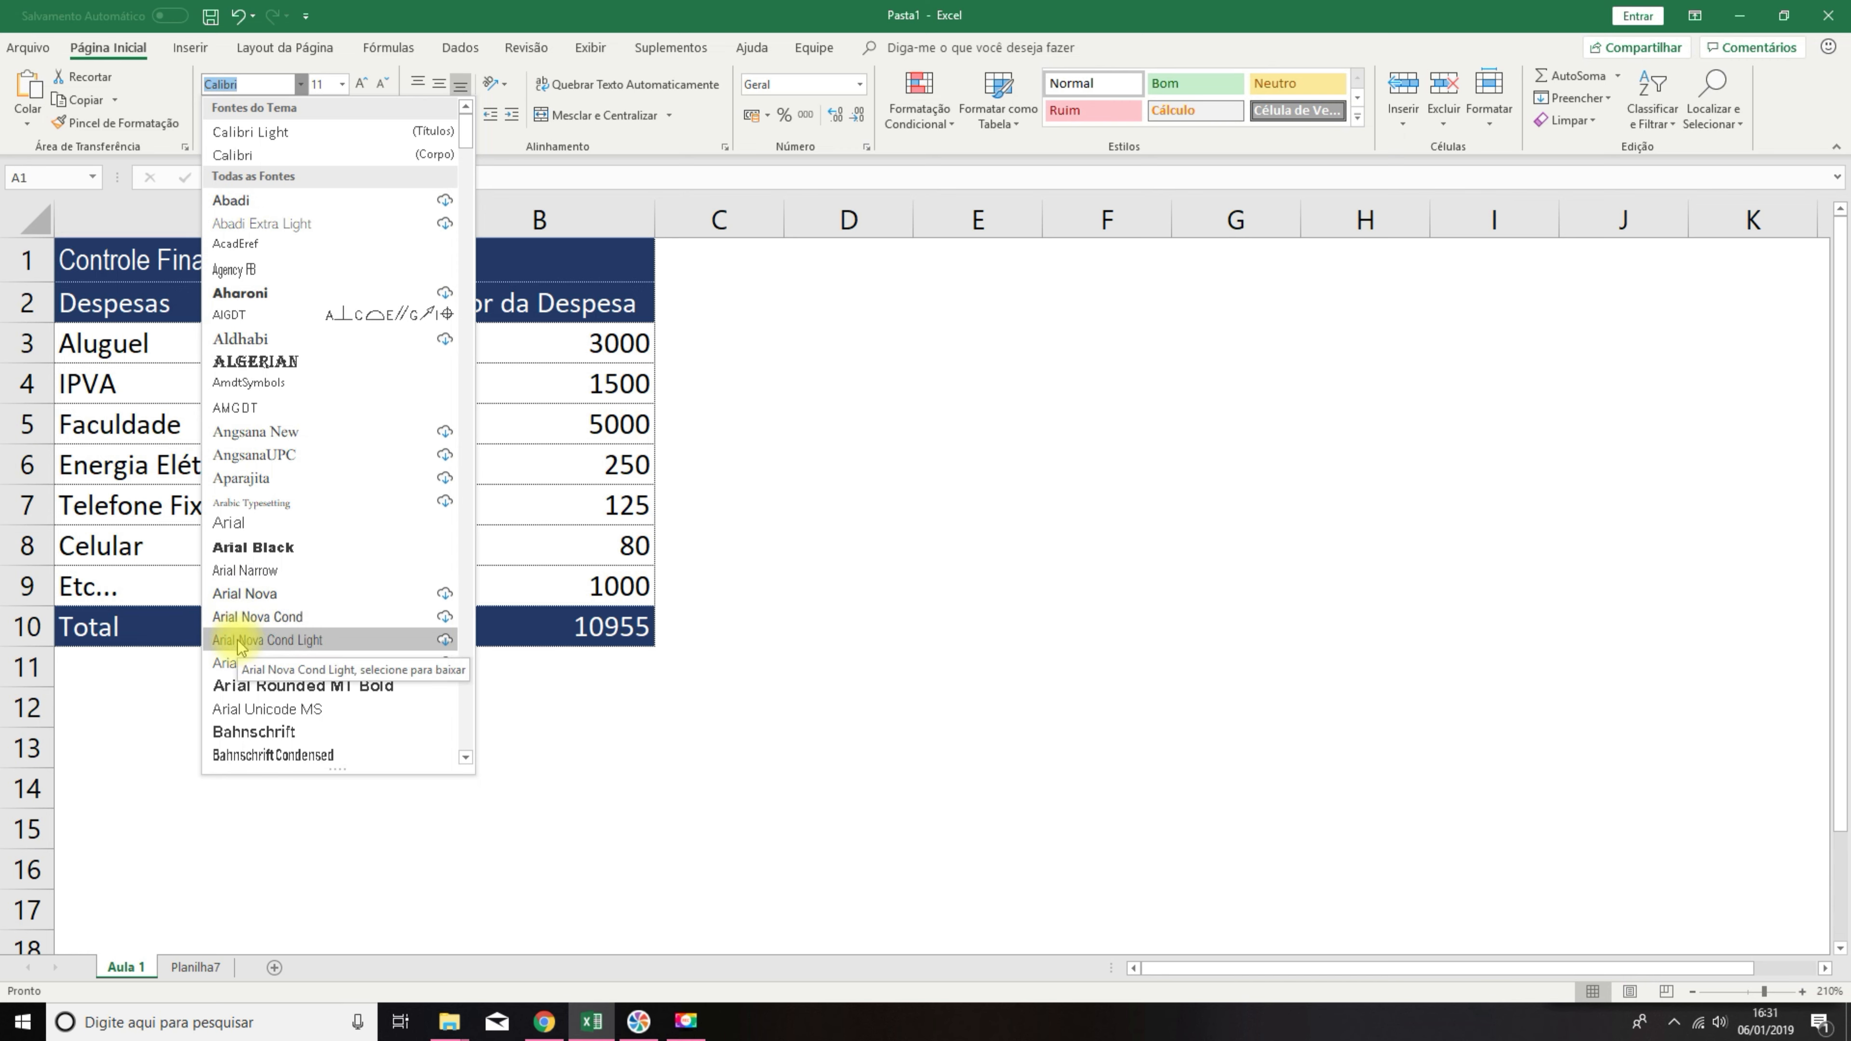
key(Escape)
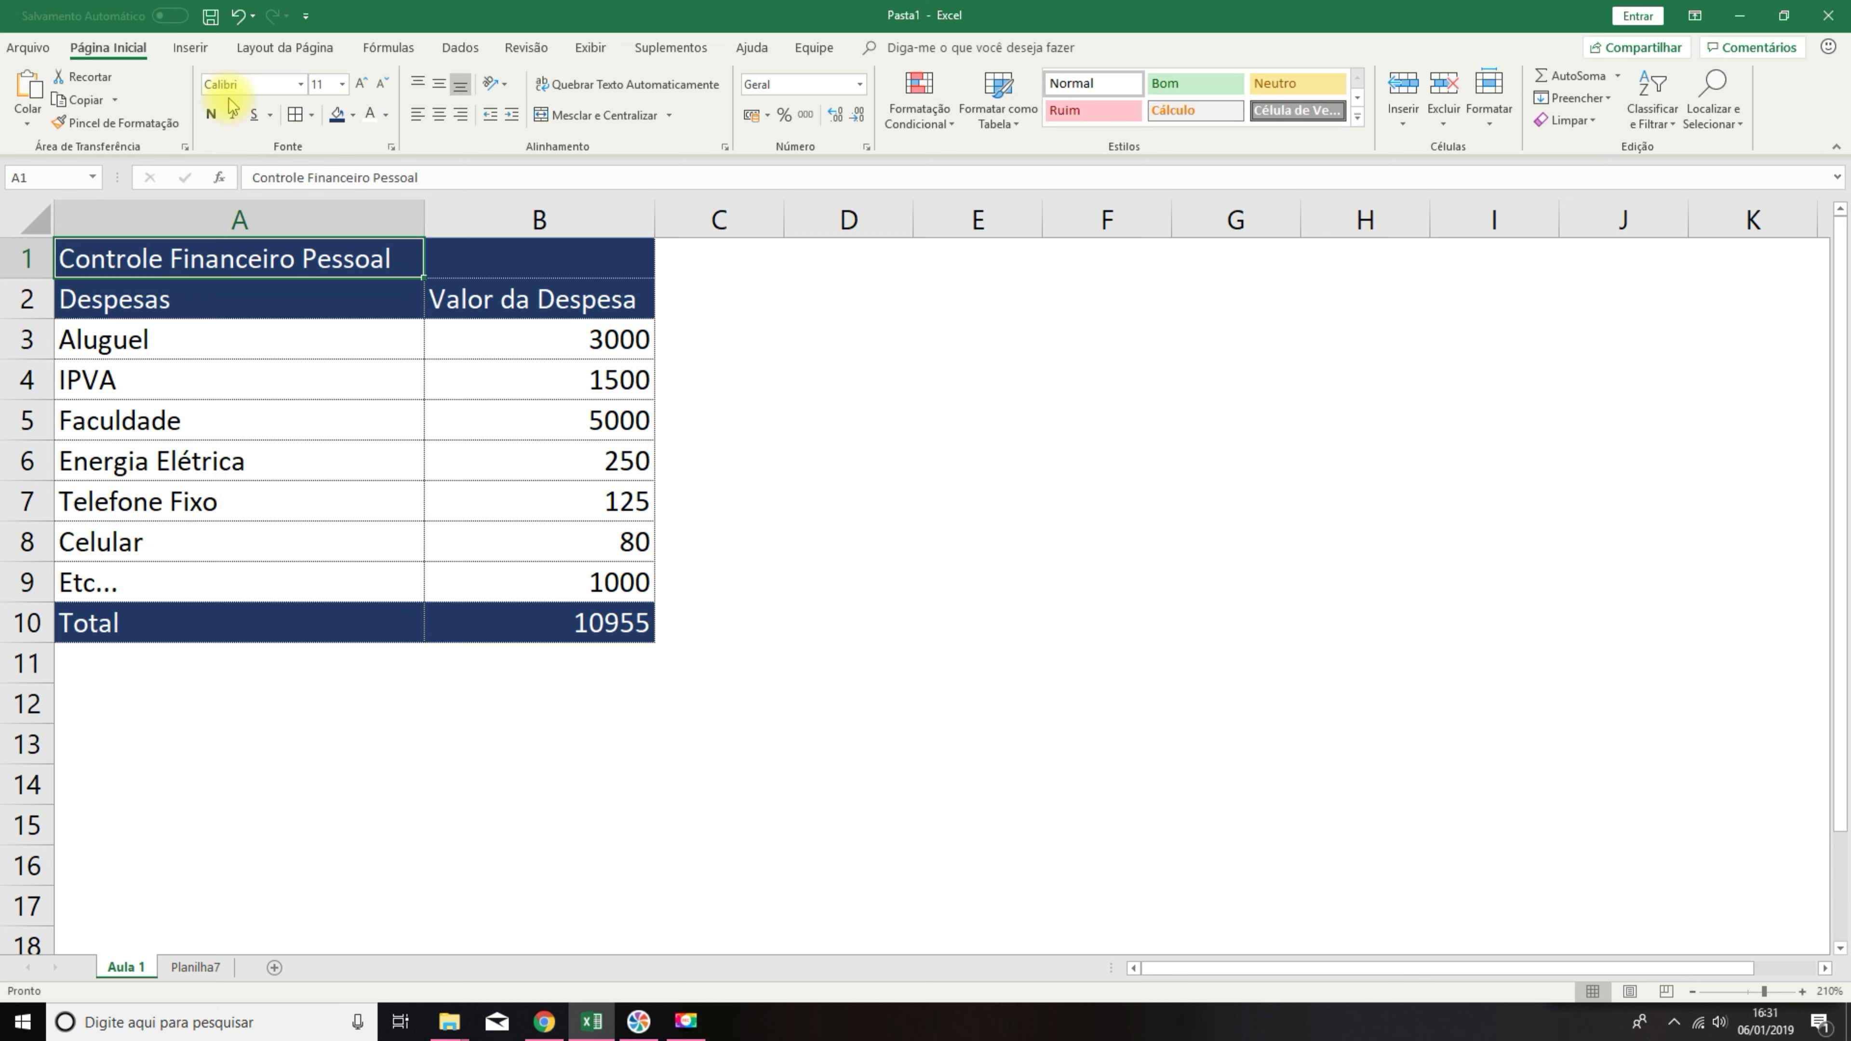
click(344, 91)
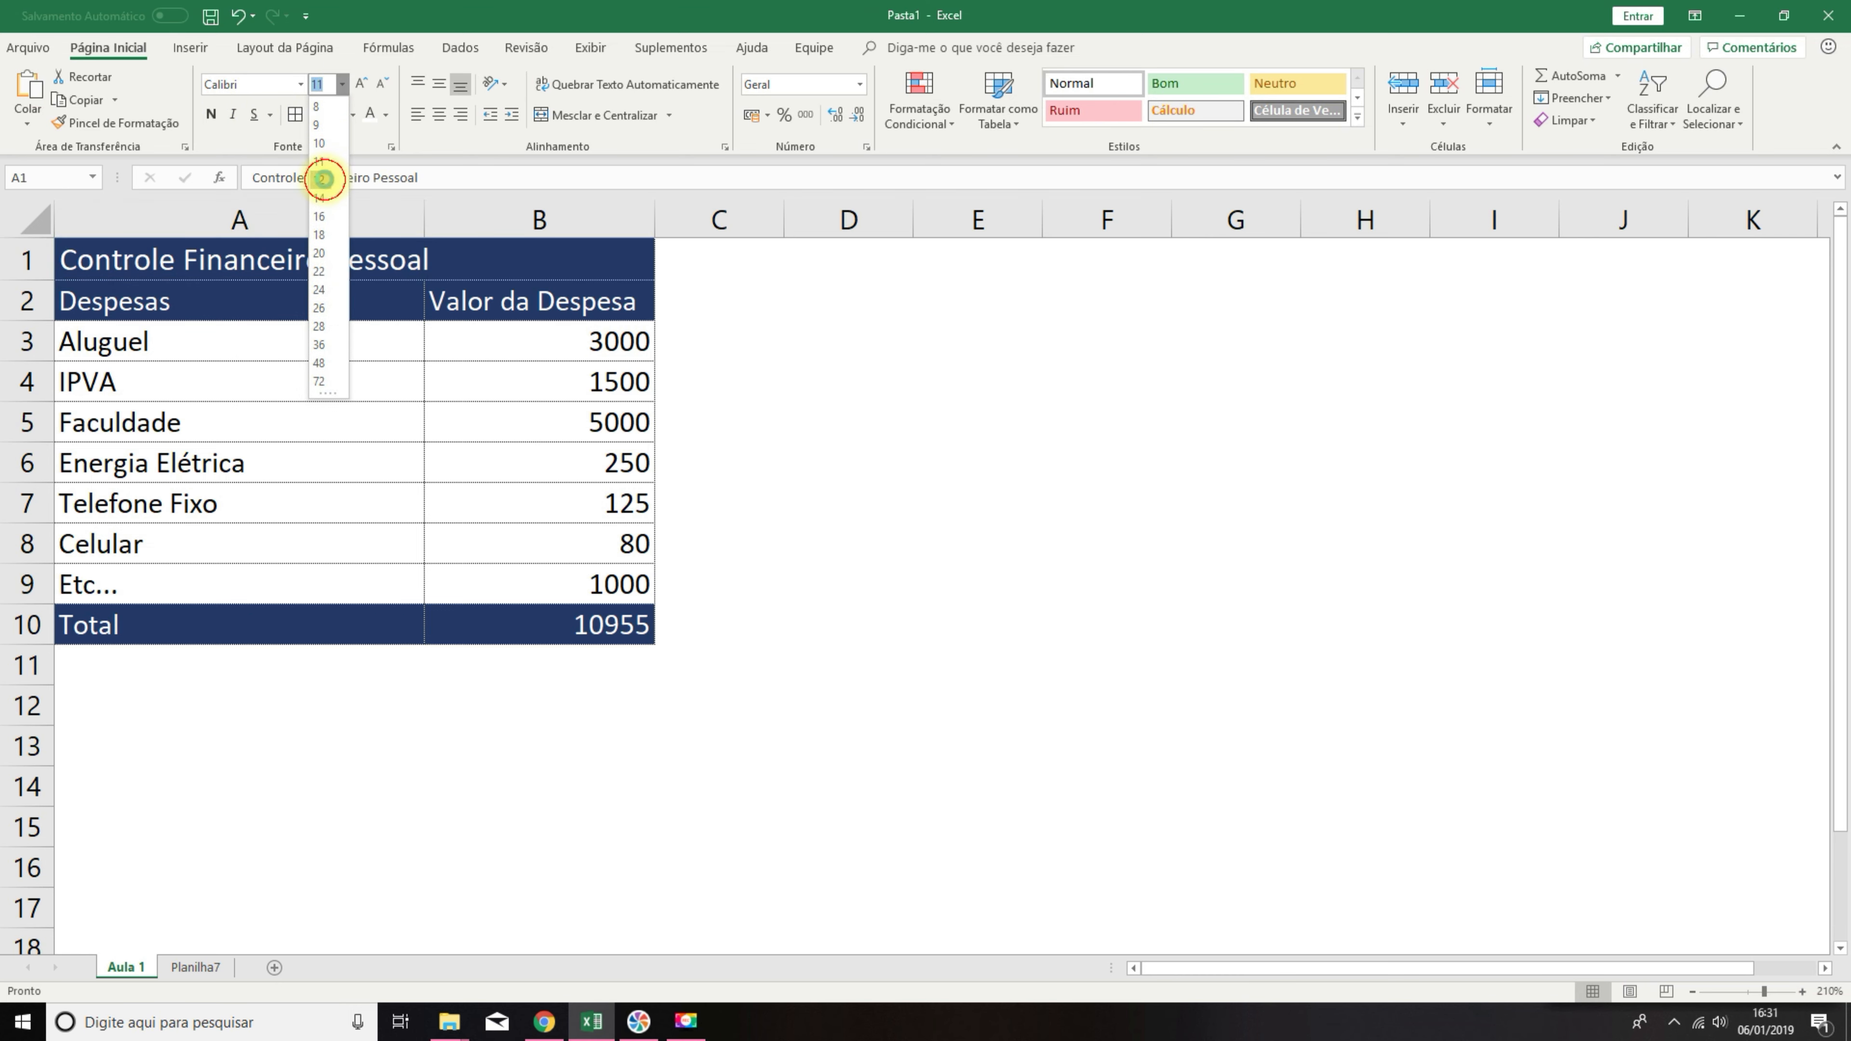
click(322, 178)
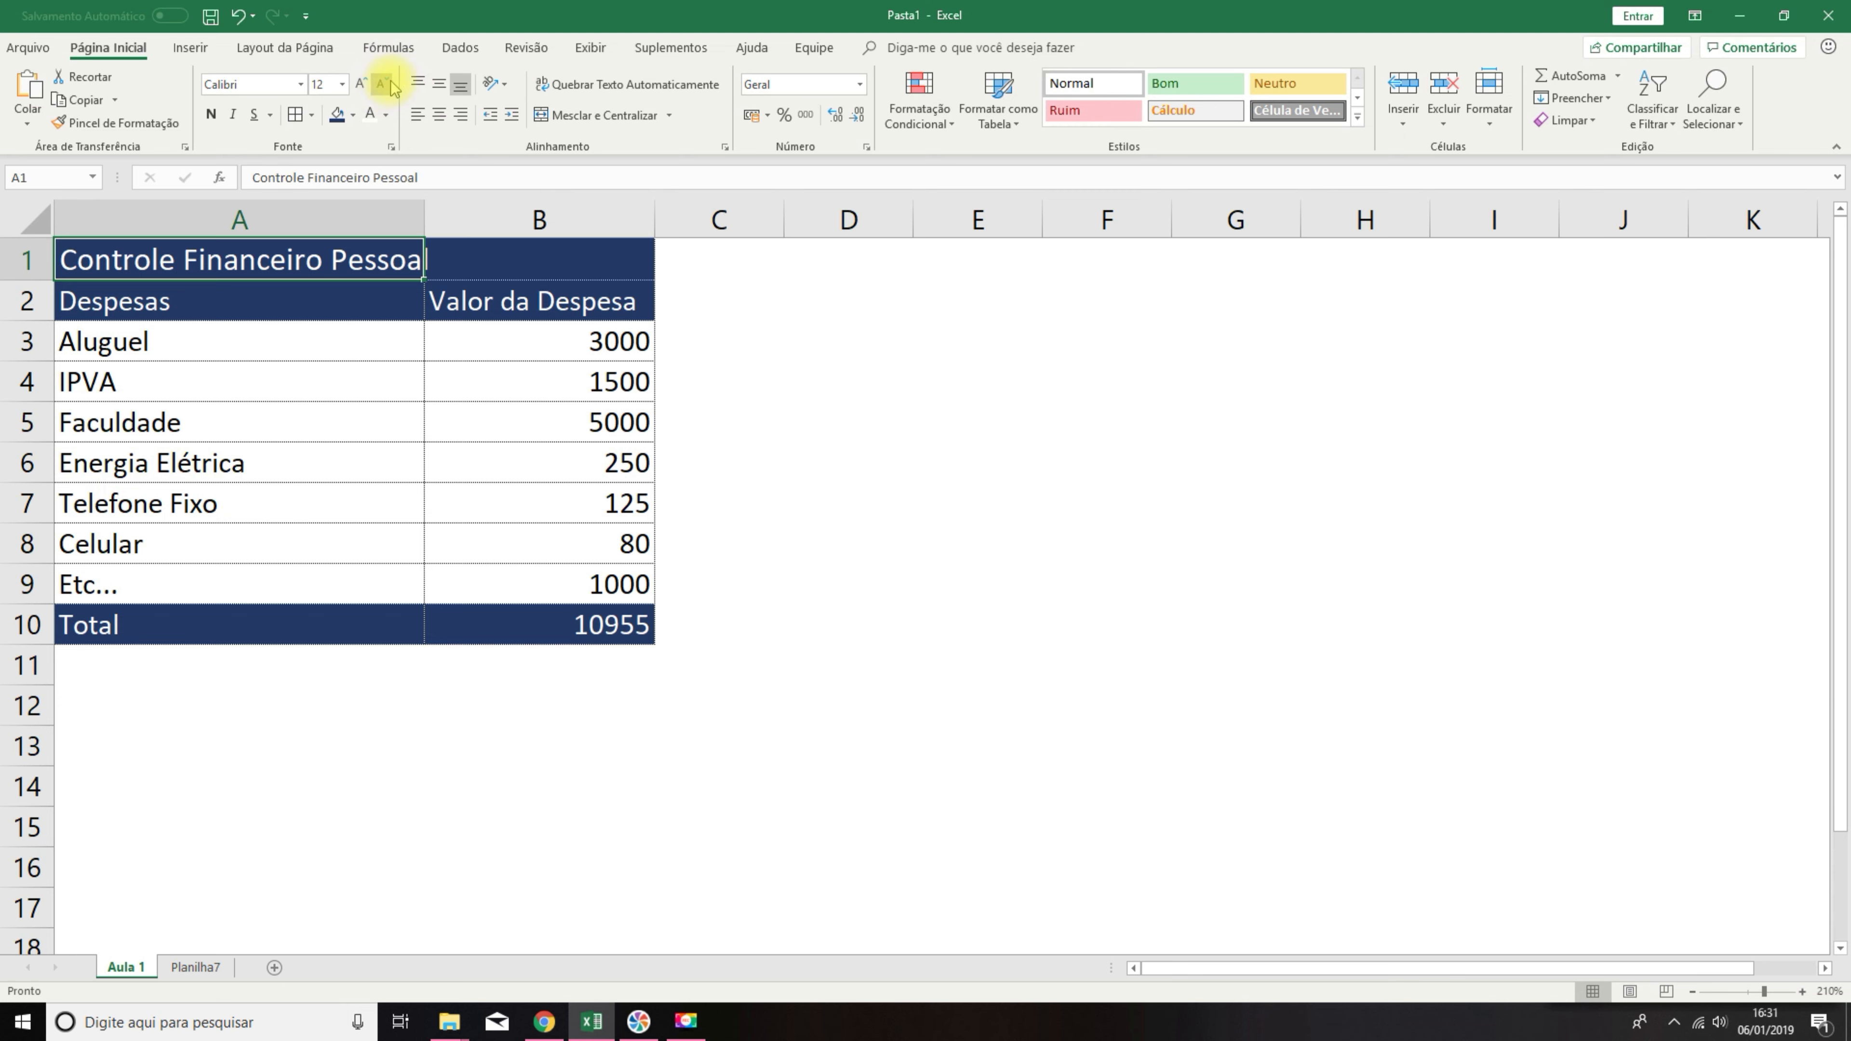
click(361, 85)
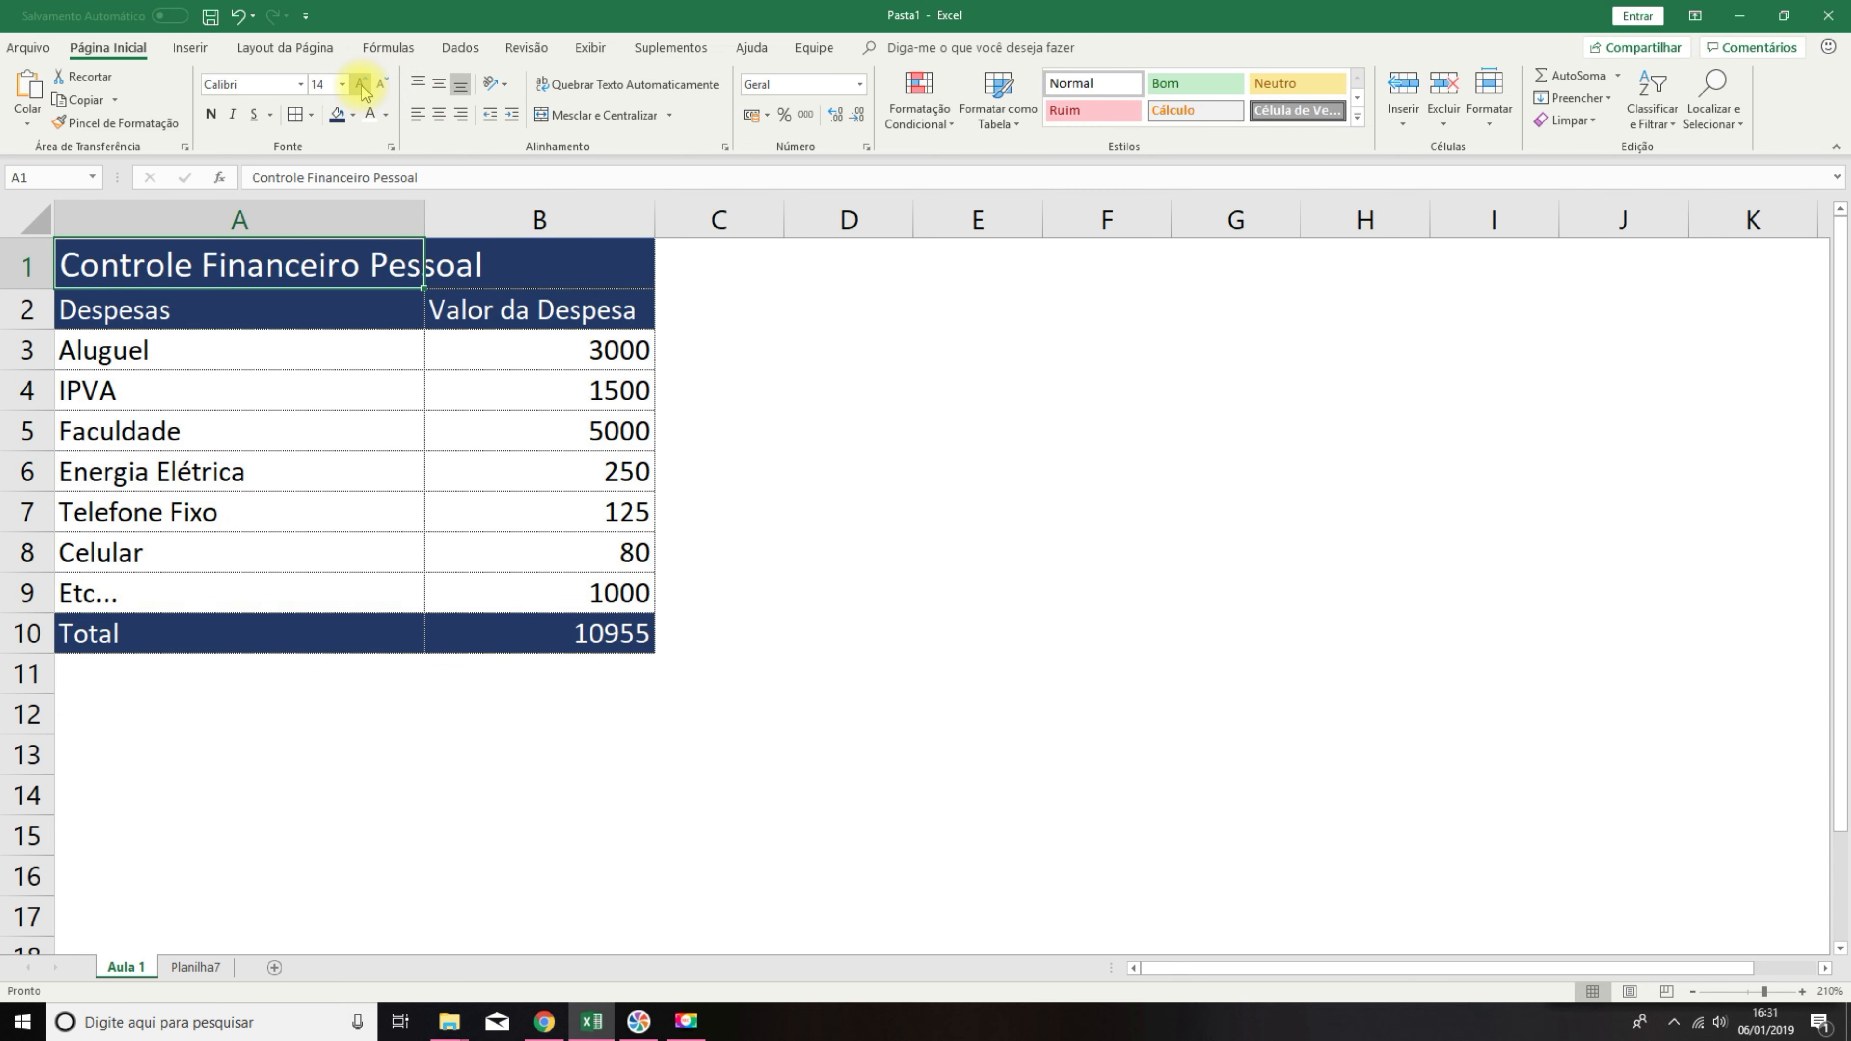
click(383, 86)
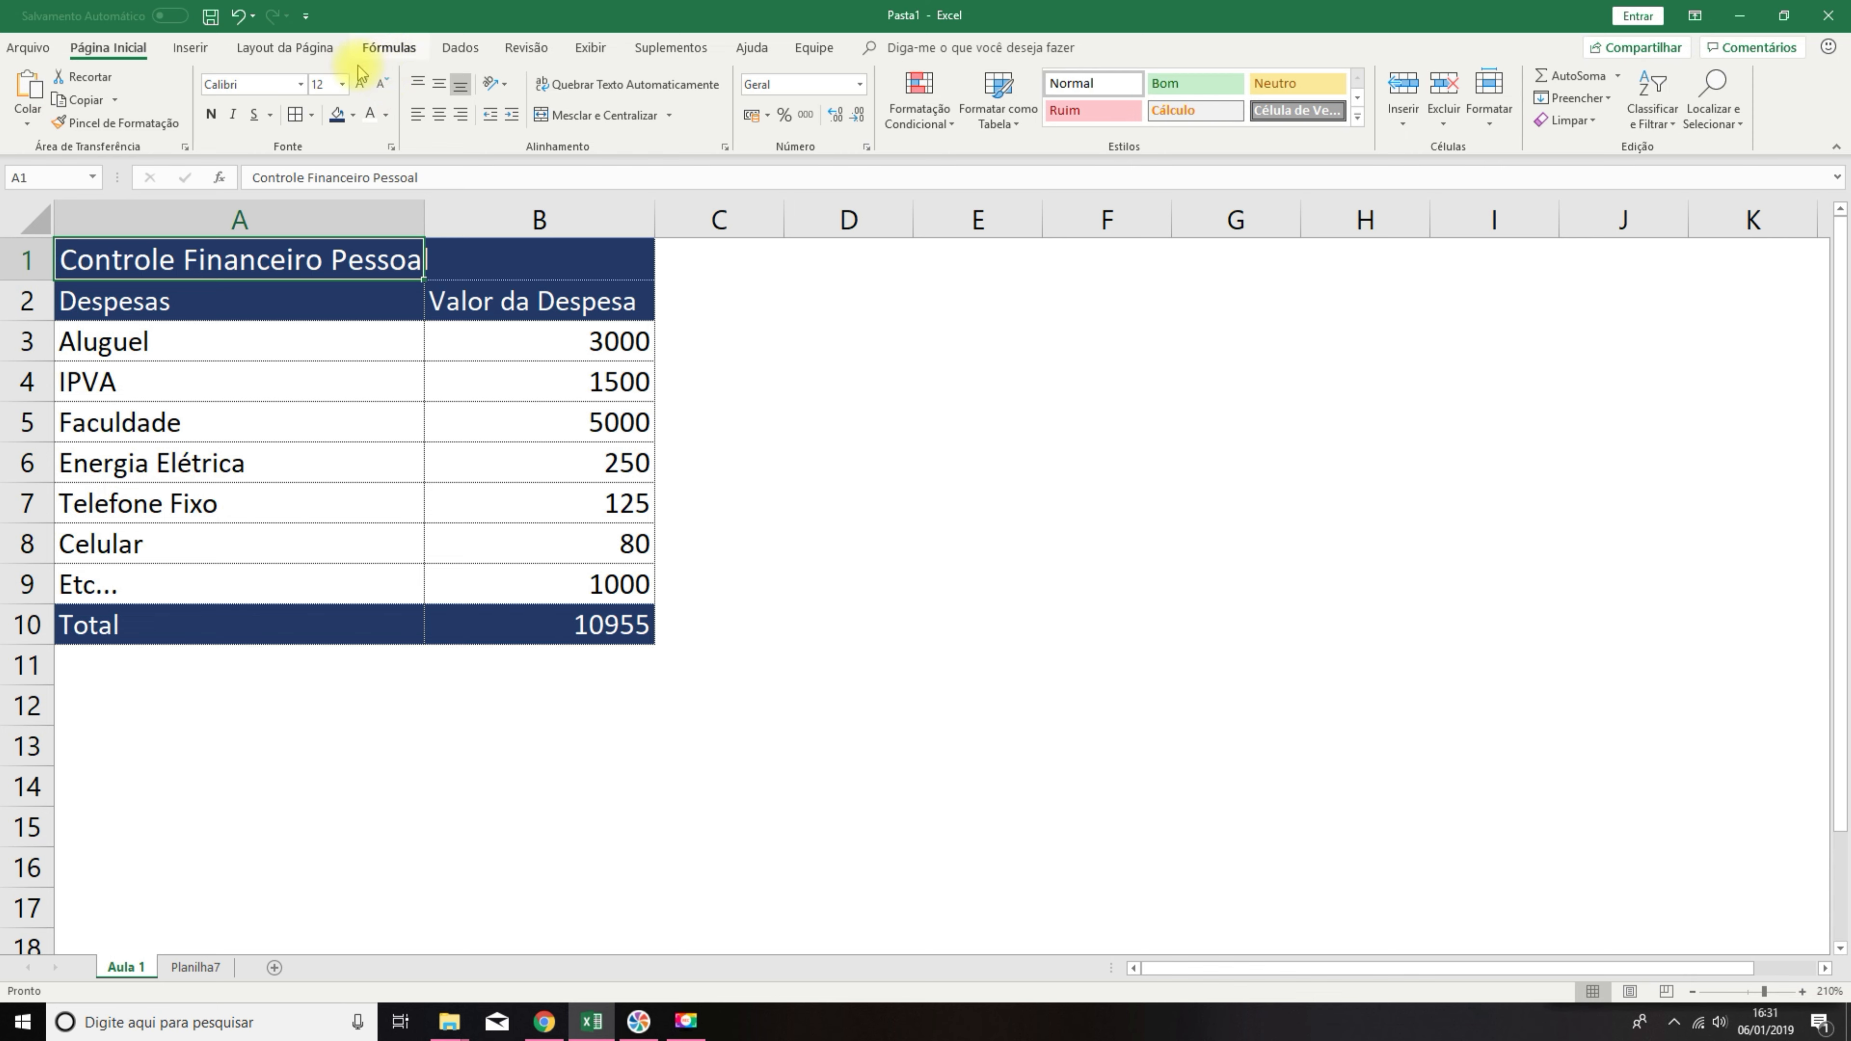
Try italic, bold and underline formatting on the title in cell A1, removing each one again.
click(232, 115)
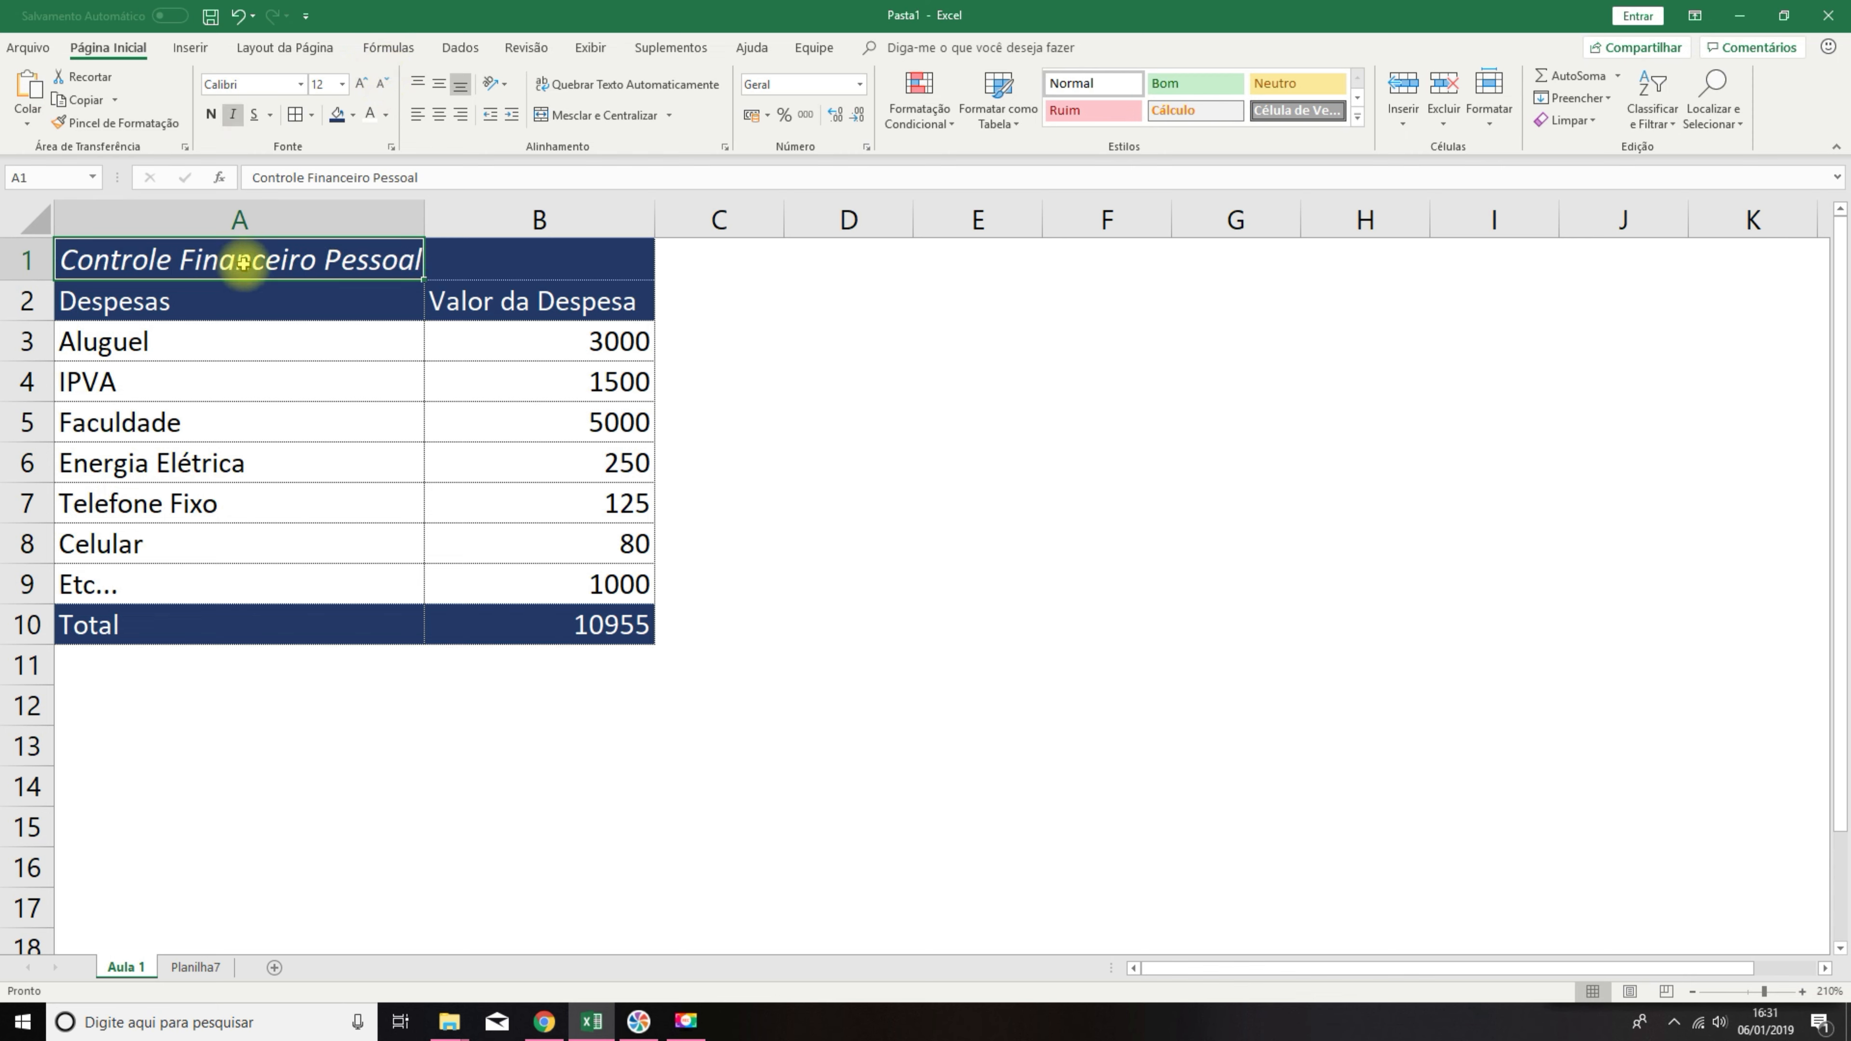
click(232, 114)
click(210, 114)
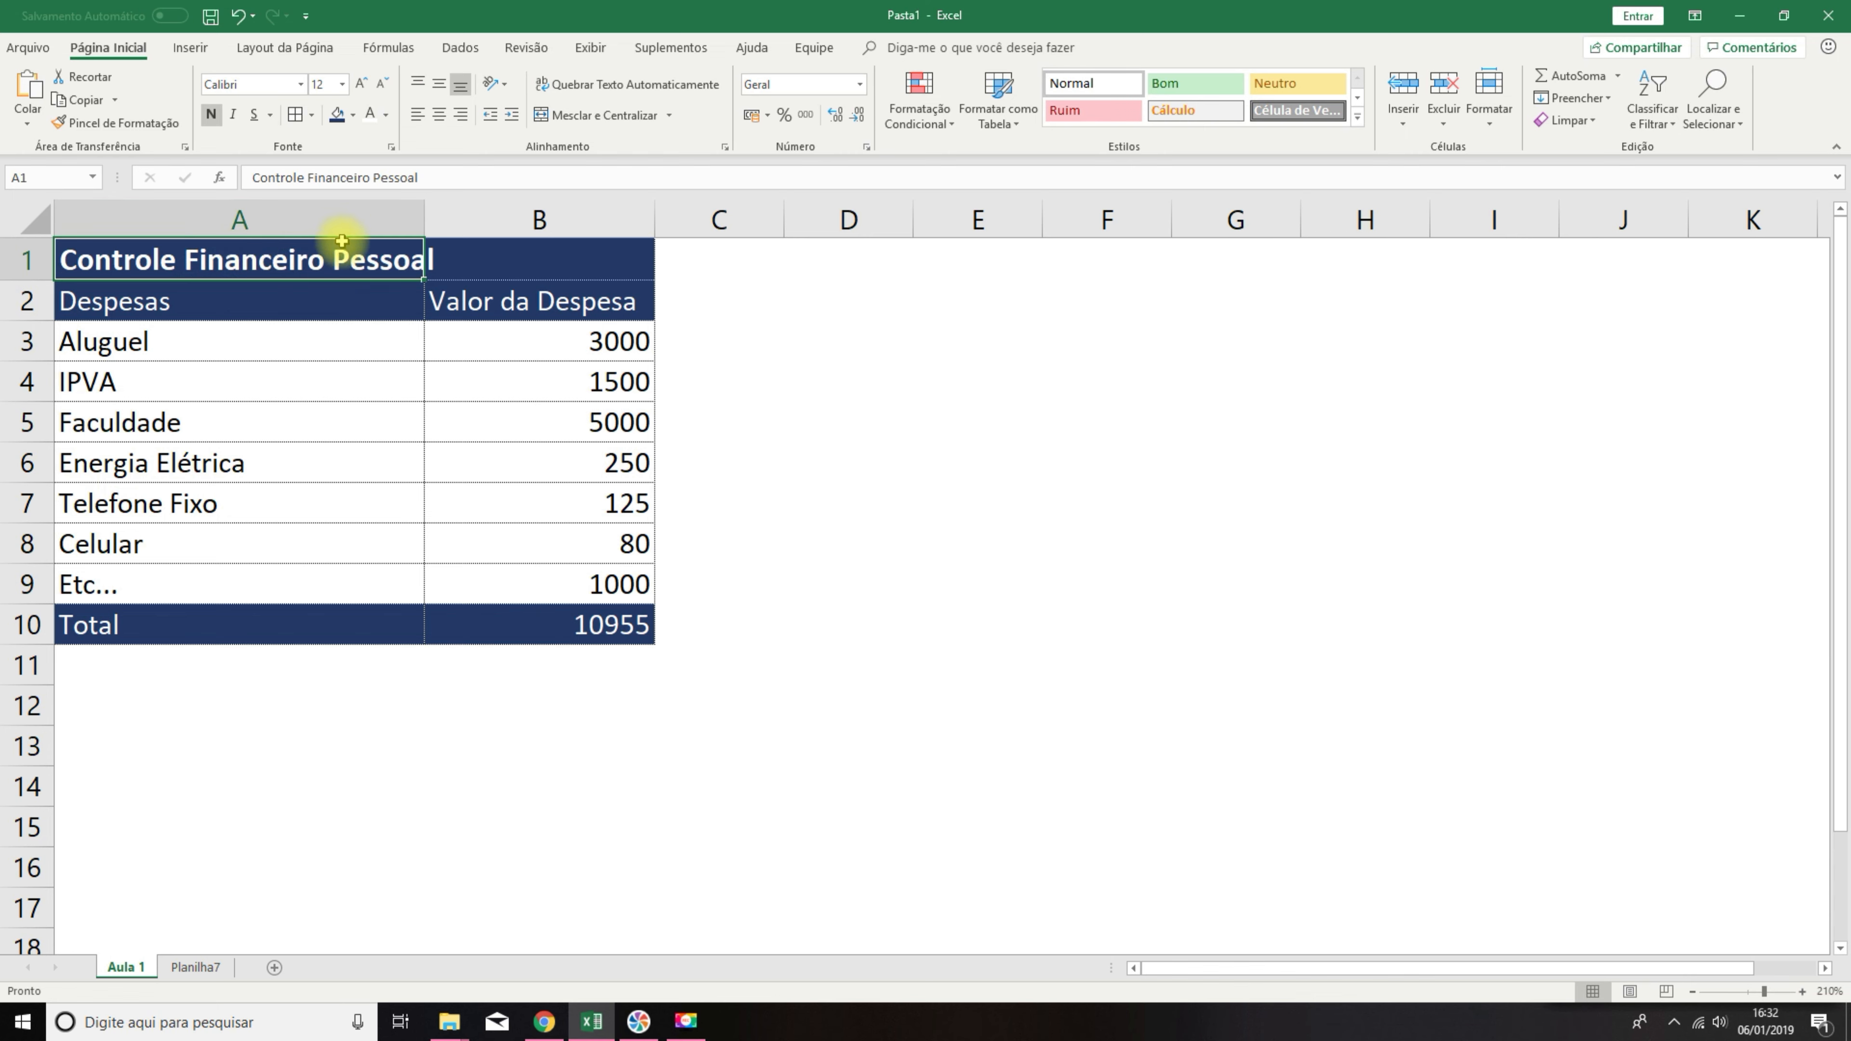
click(211, 114)
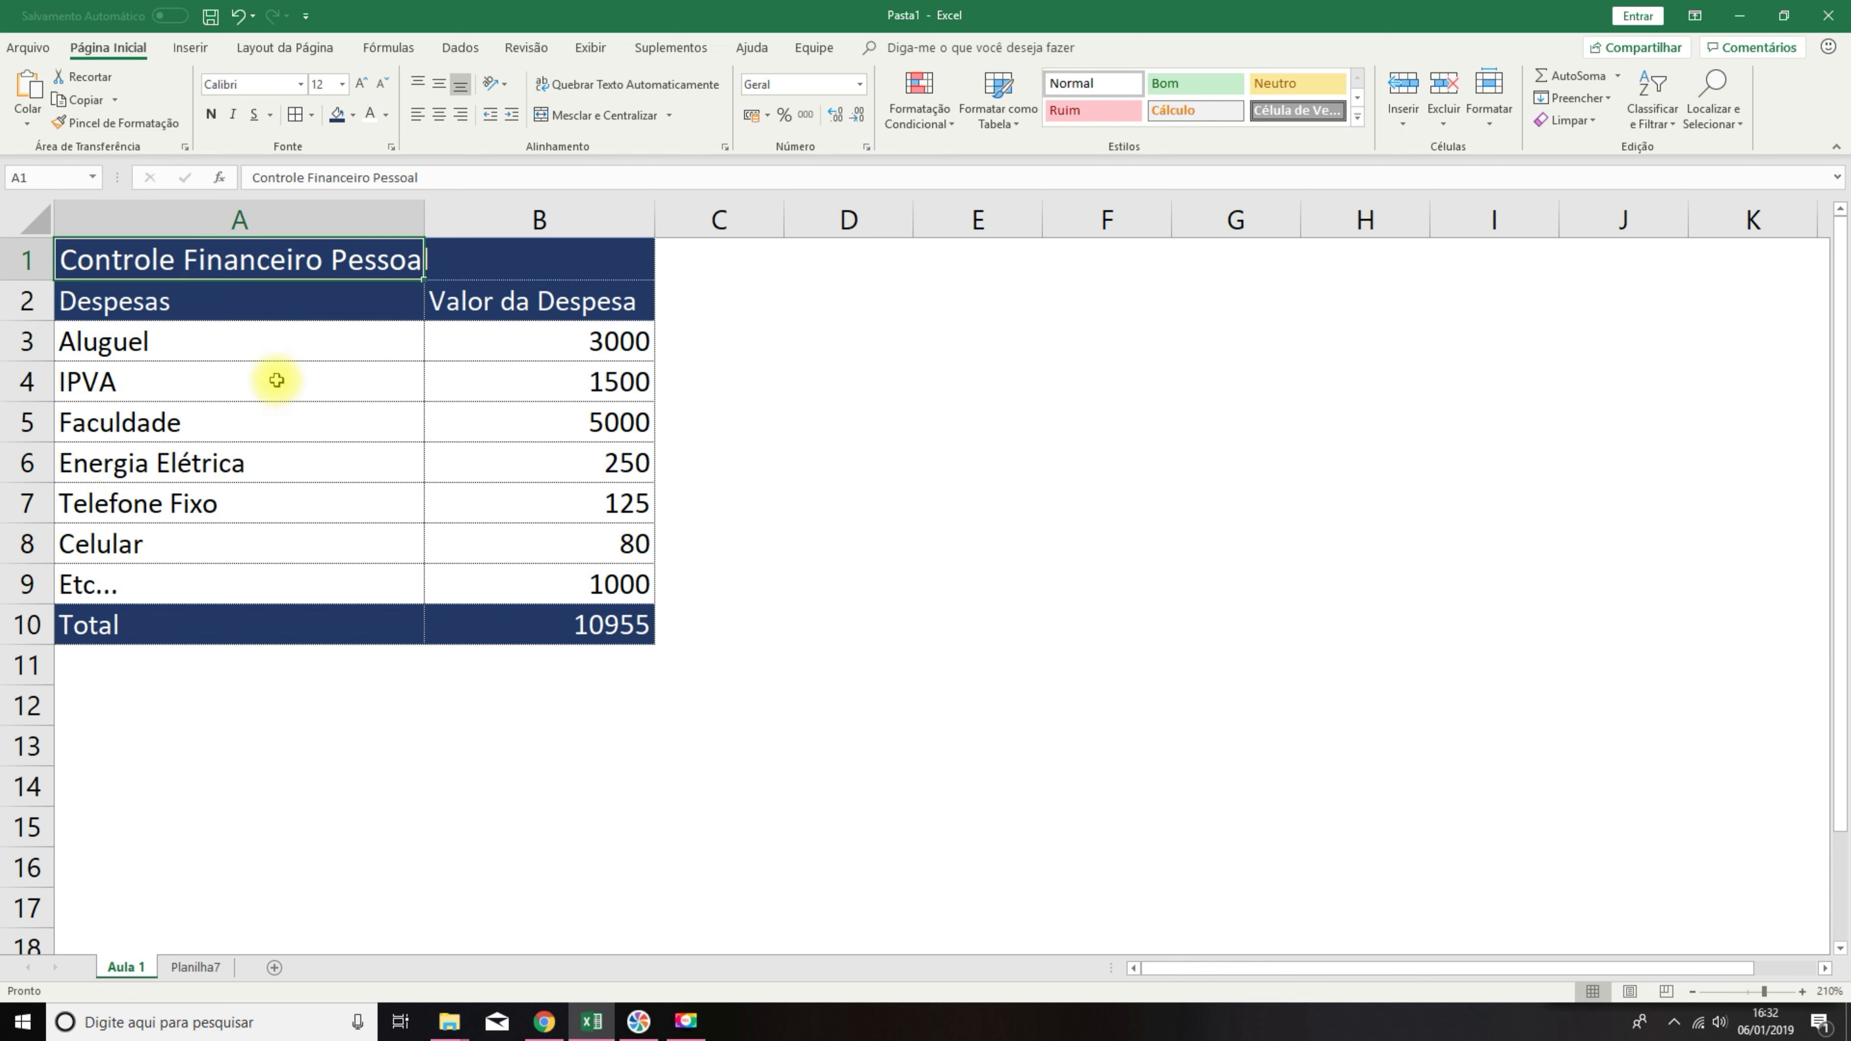
click(235, 115)
click(254, 114)
click(253, 114)
click(233, 114)
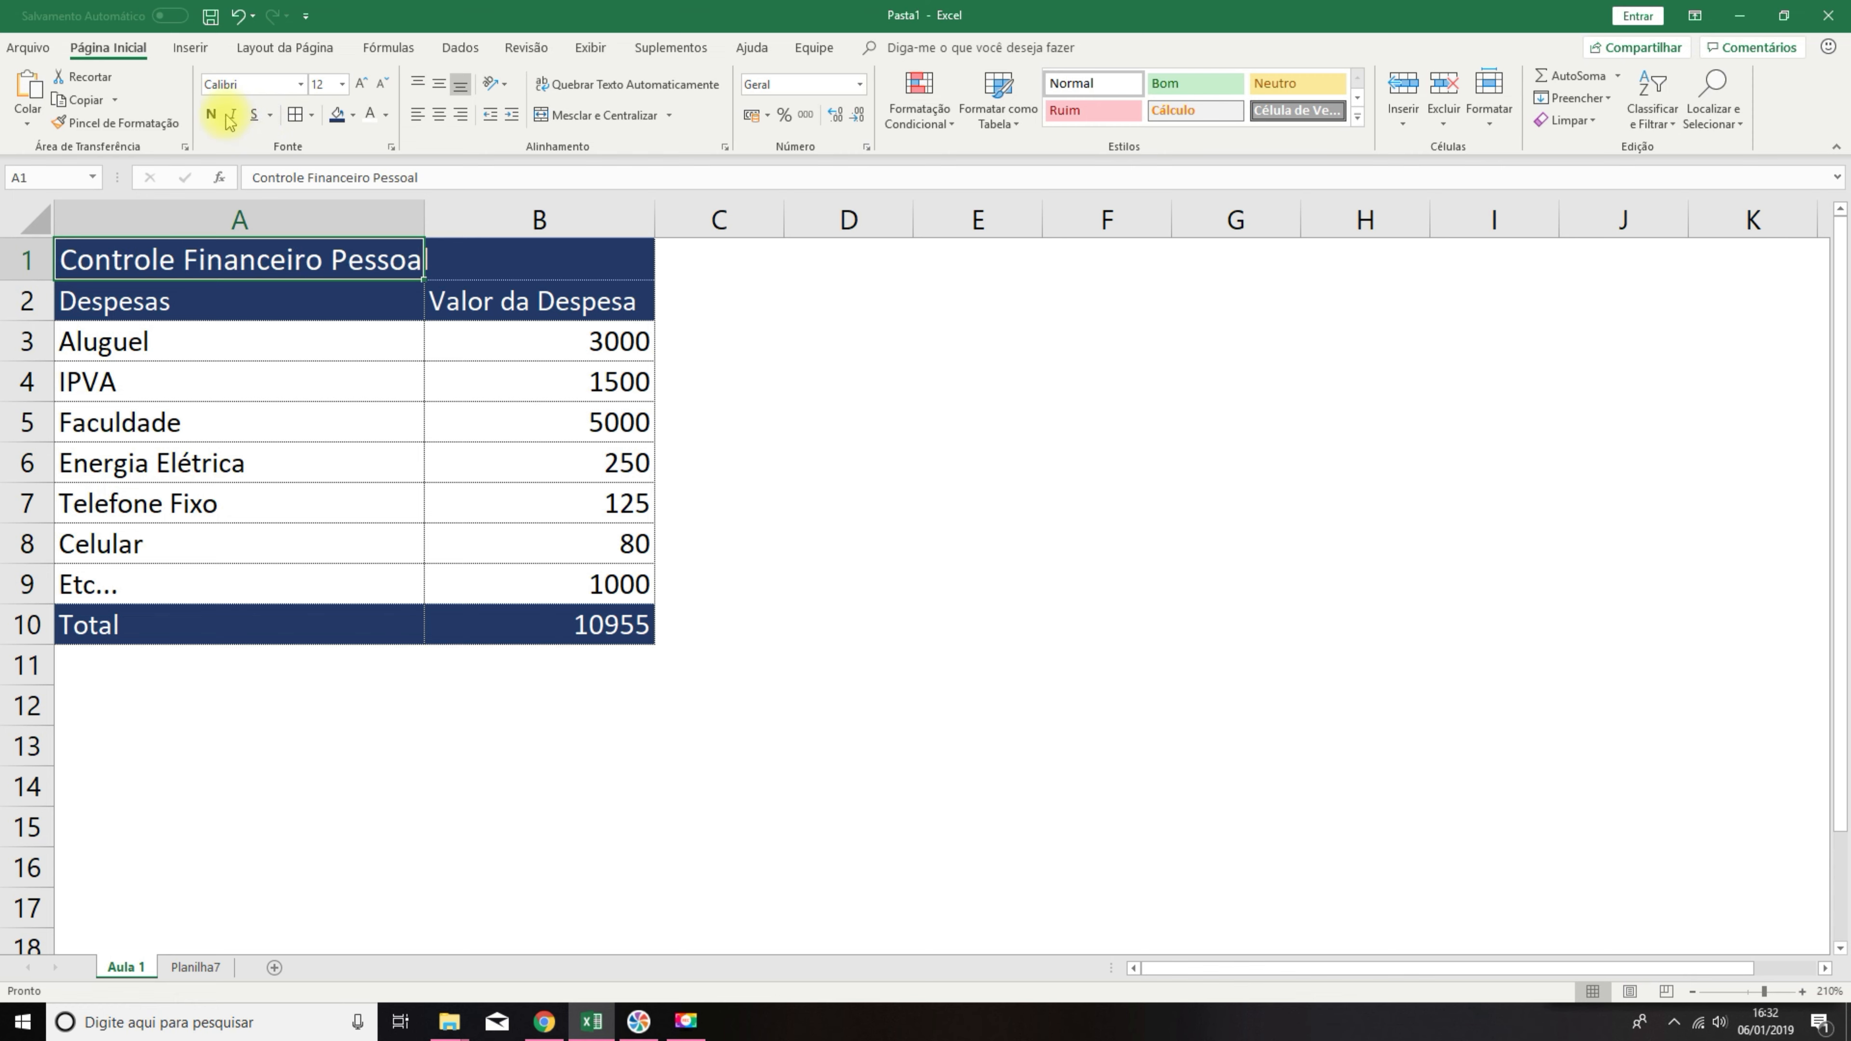
Make the title Controle Financeiro Pessoal in cell A1 bold.
click(211, 115)
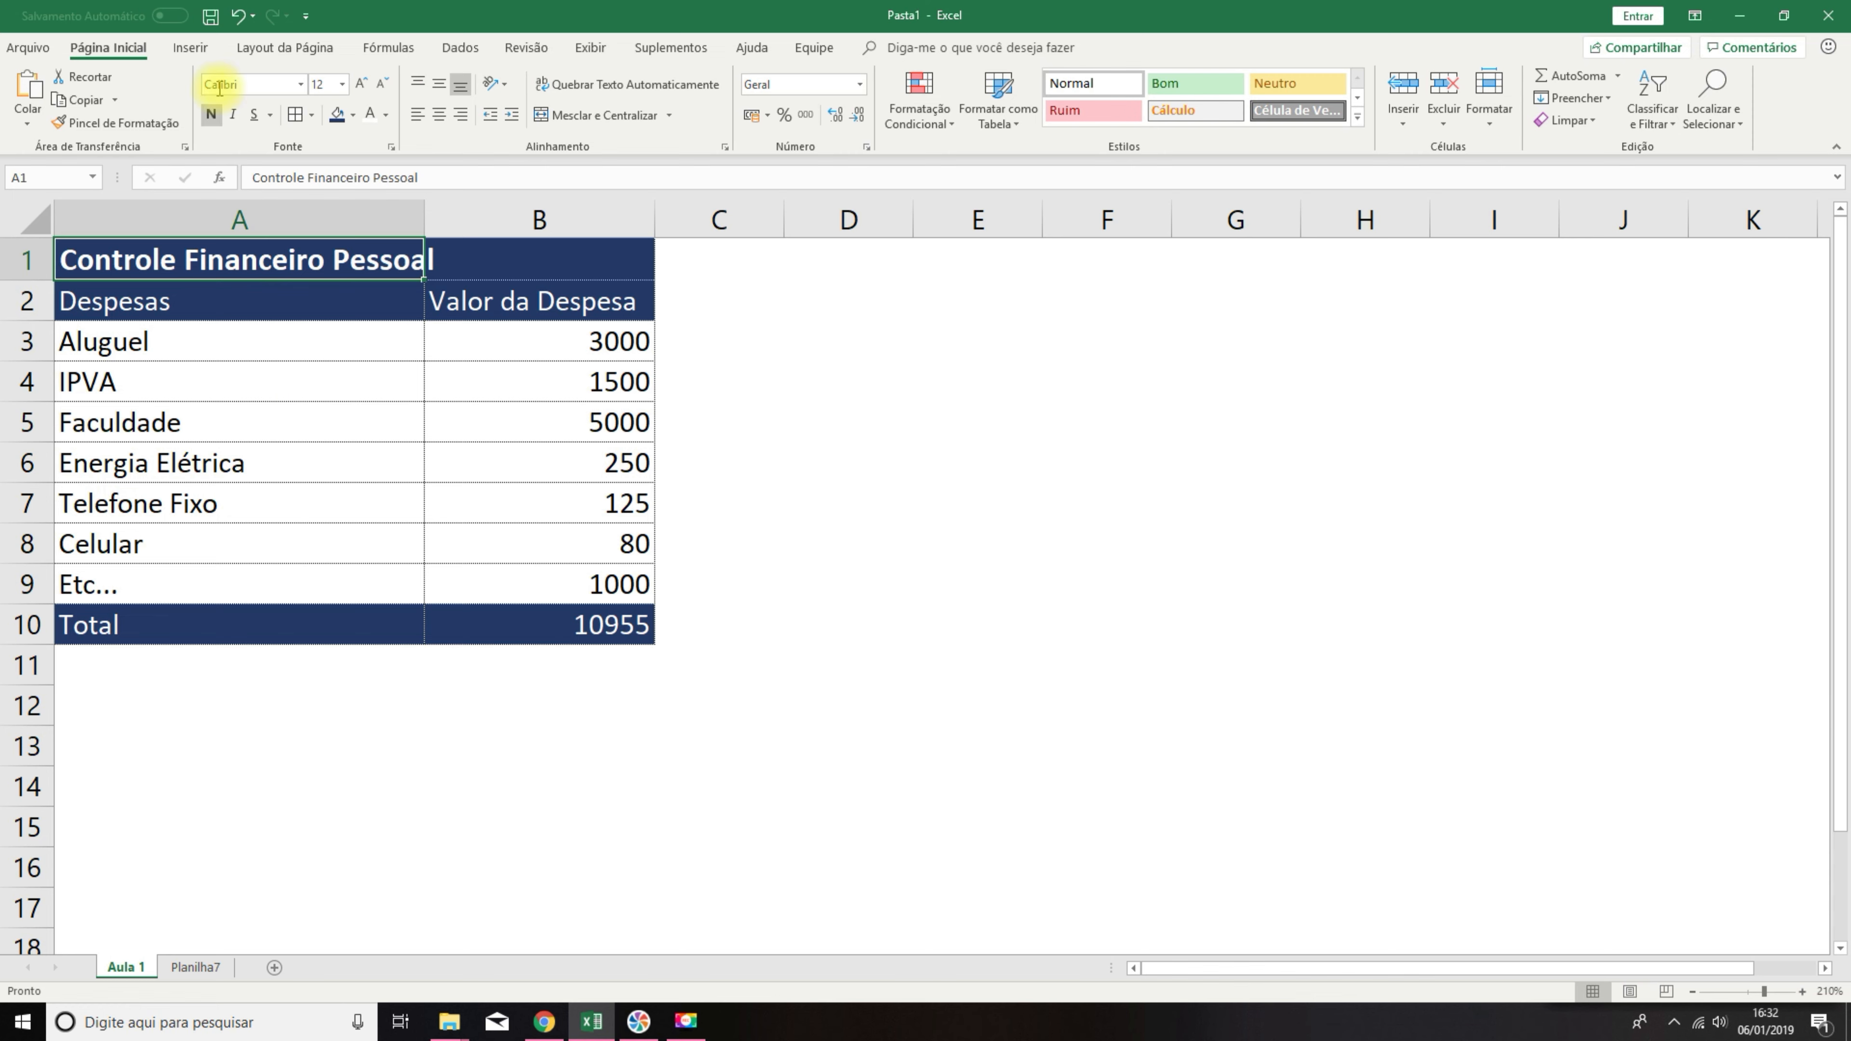
click(867, 329)
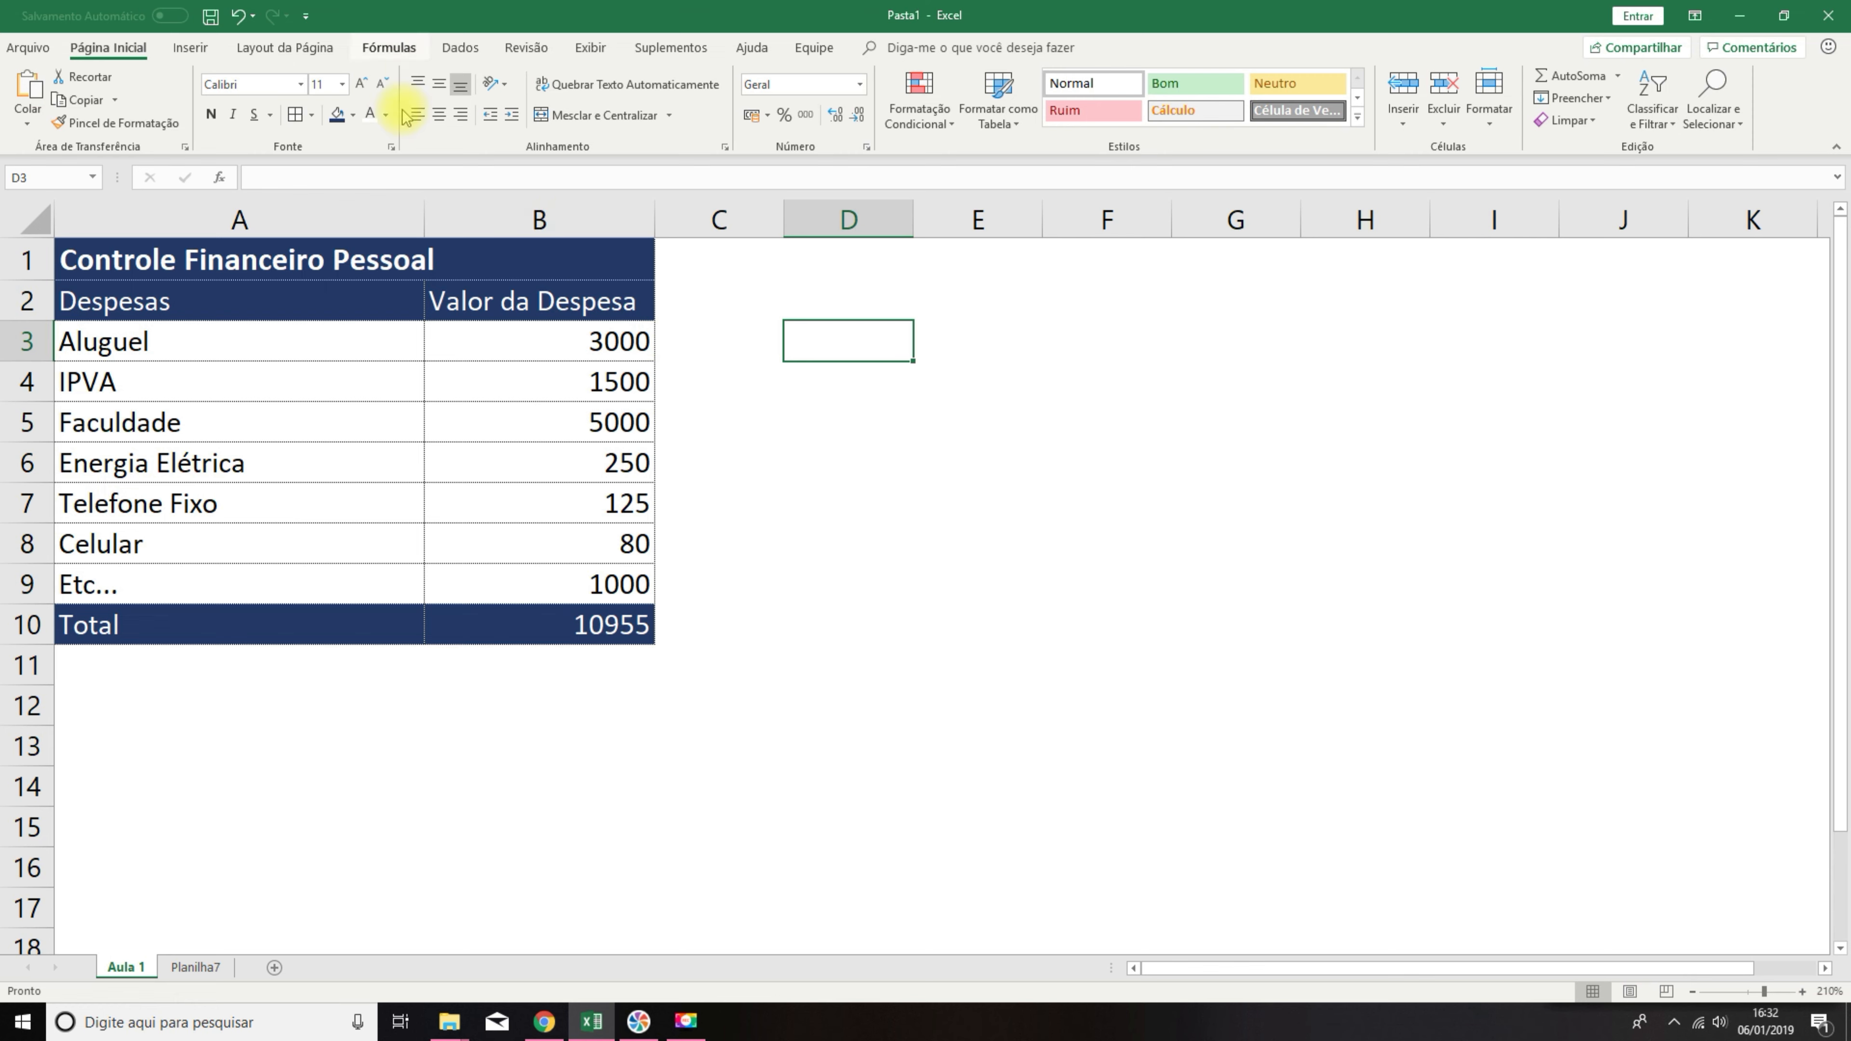
click(273, 256)
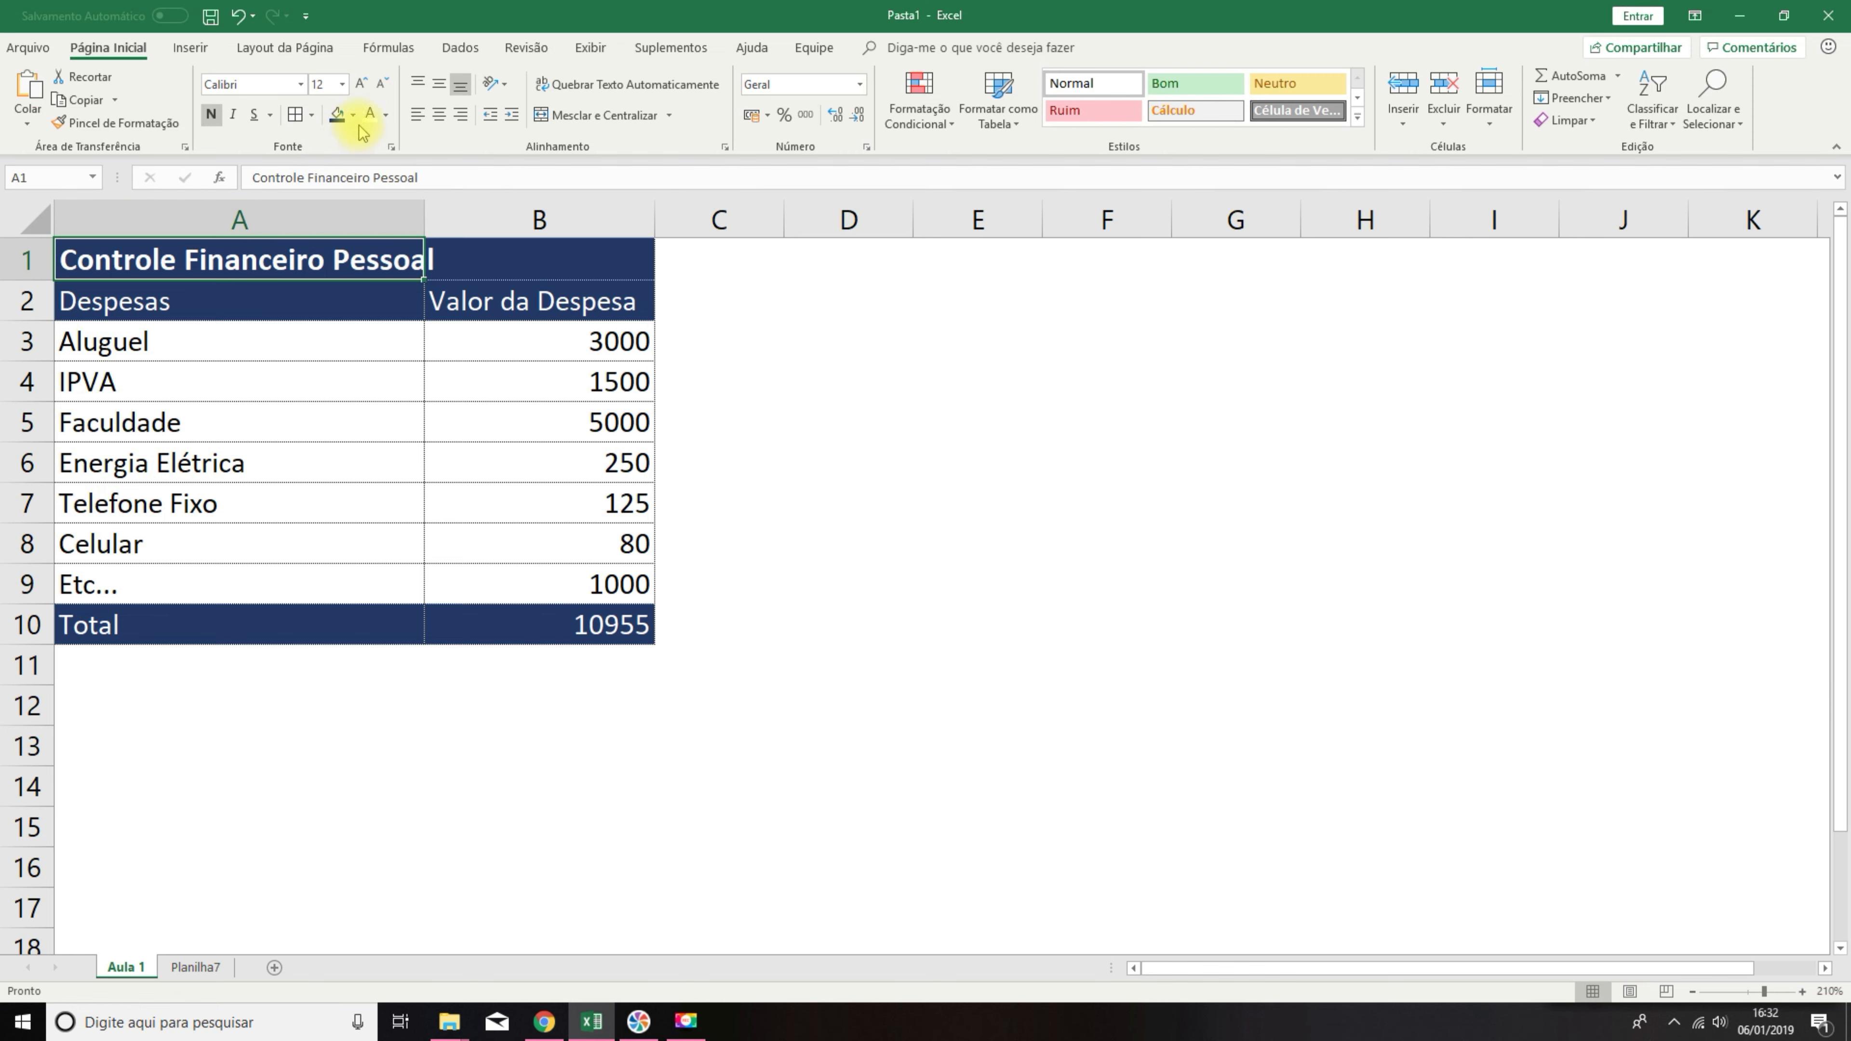
Try top, middle and horizontal centre alignment on the Aluguel cell A3, returning it to bottom and left alignment.
click(252, 344)
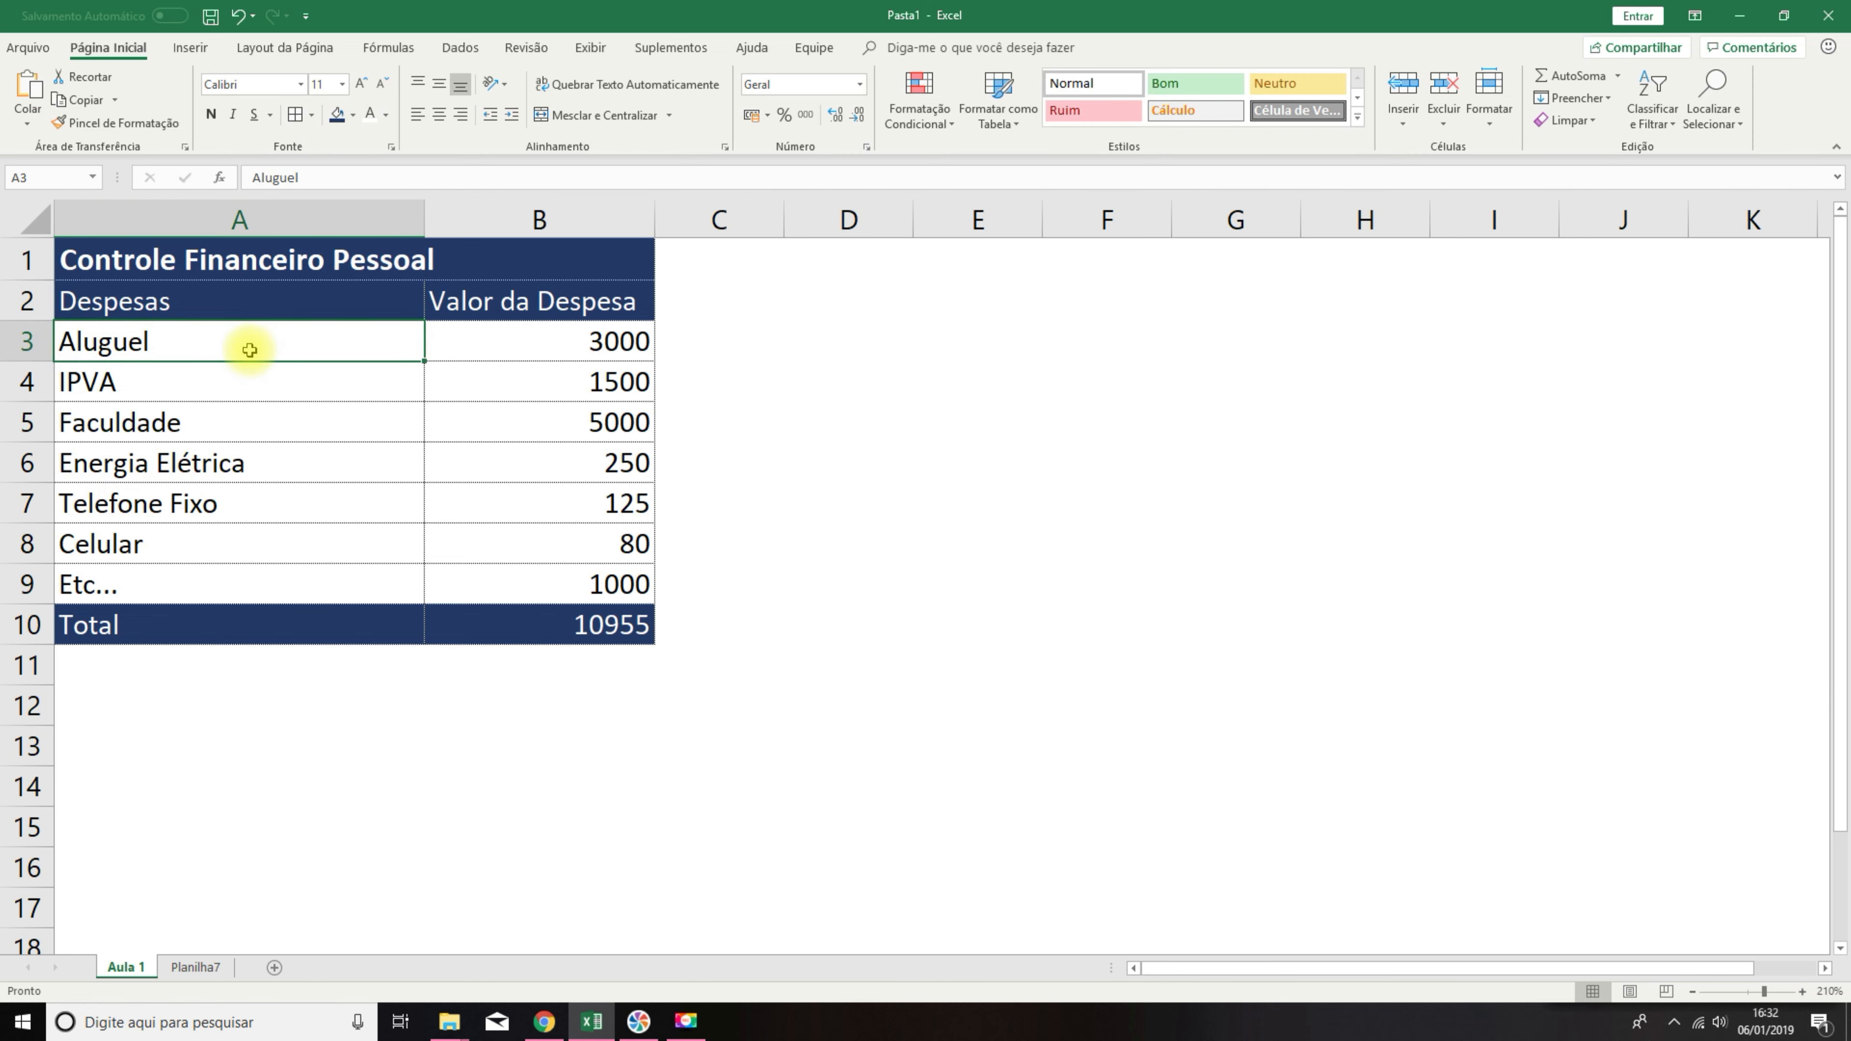
click(419, 83)
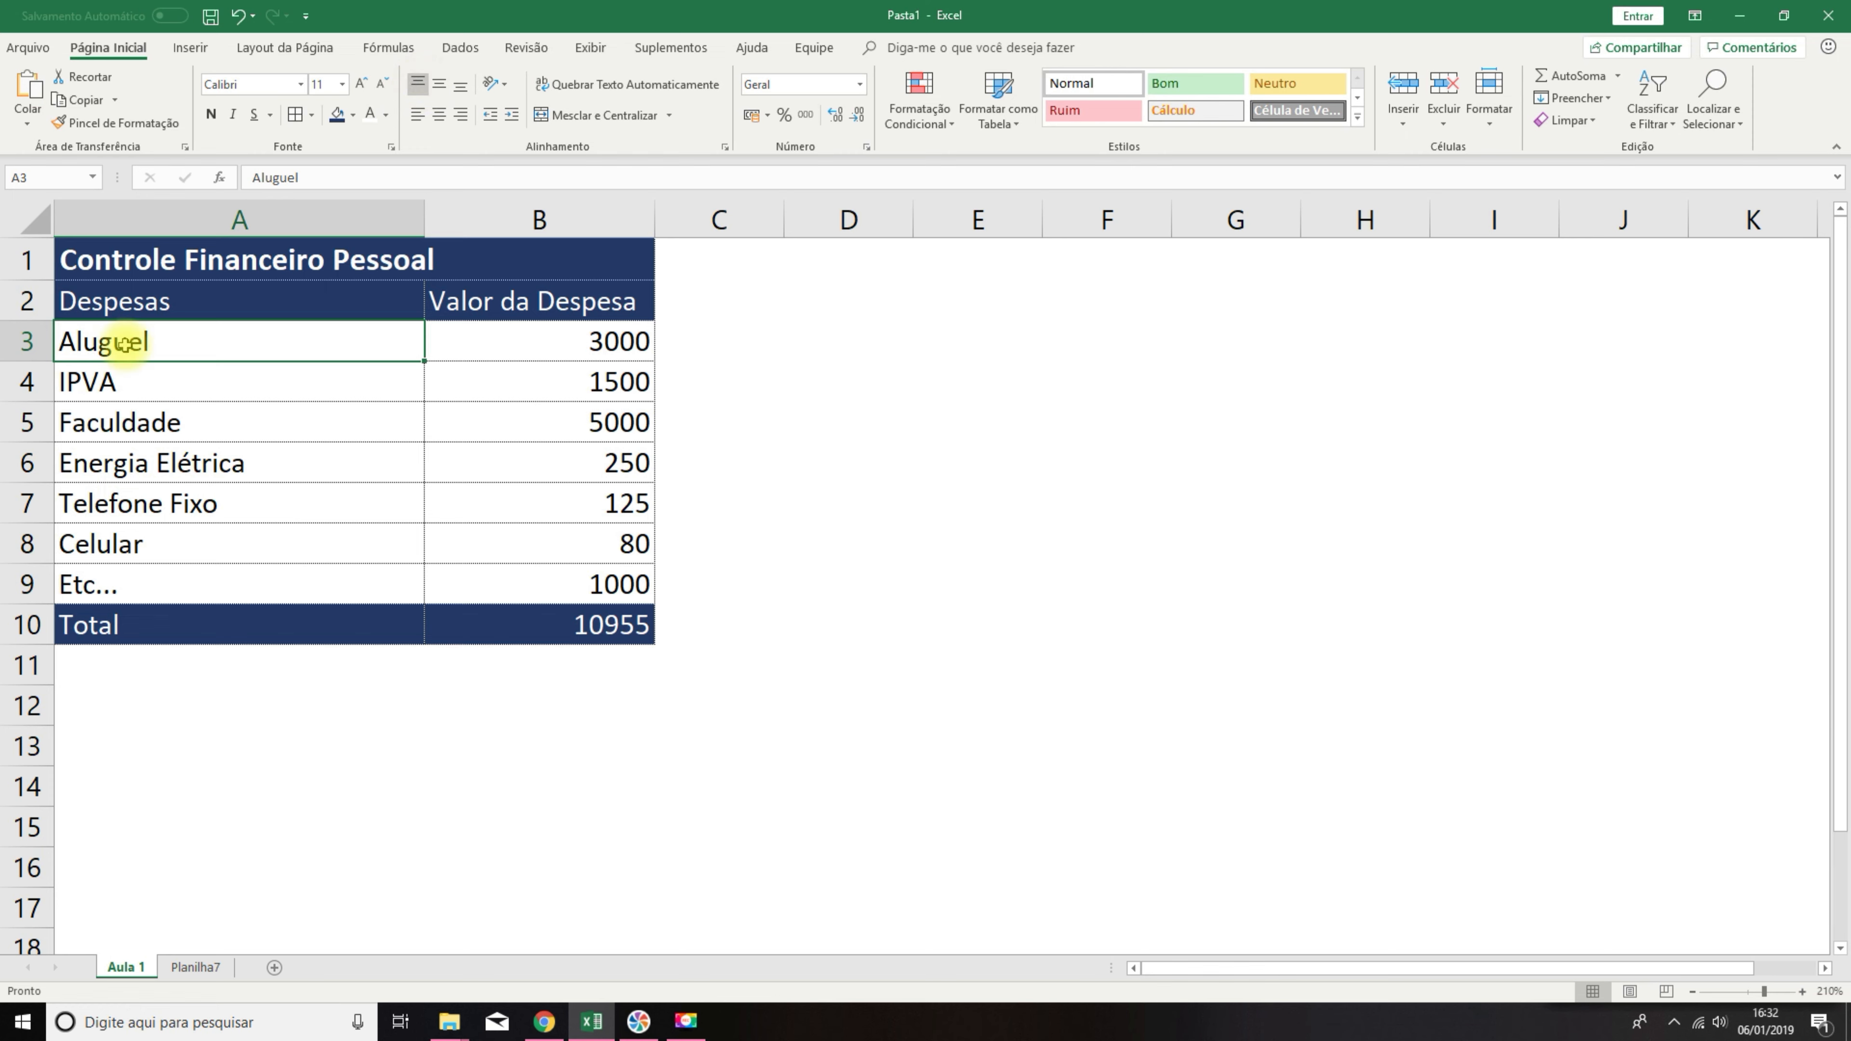
click(437, 89)
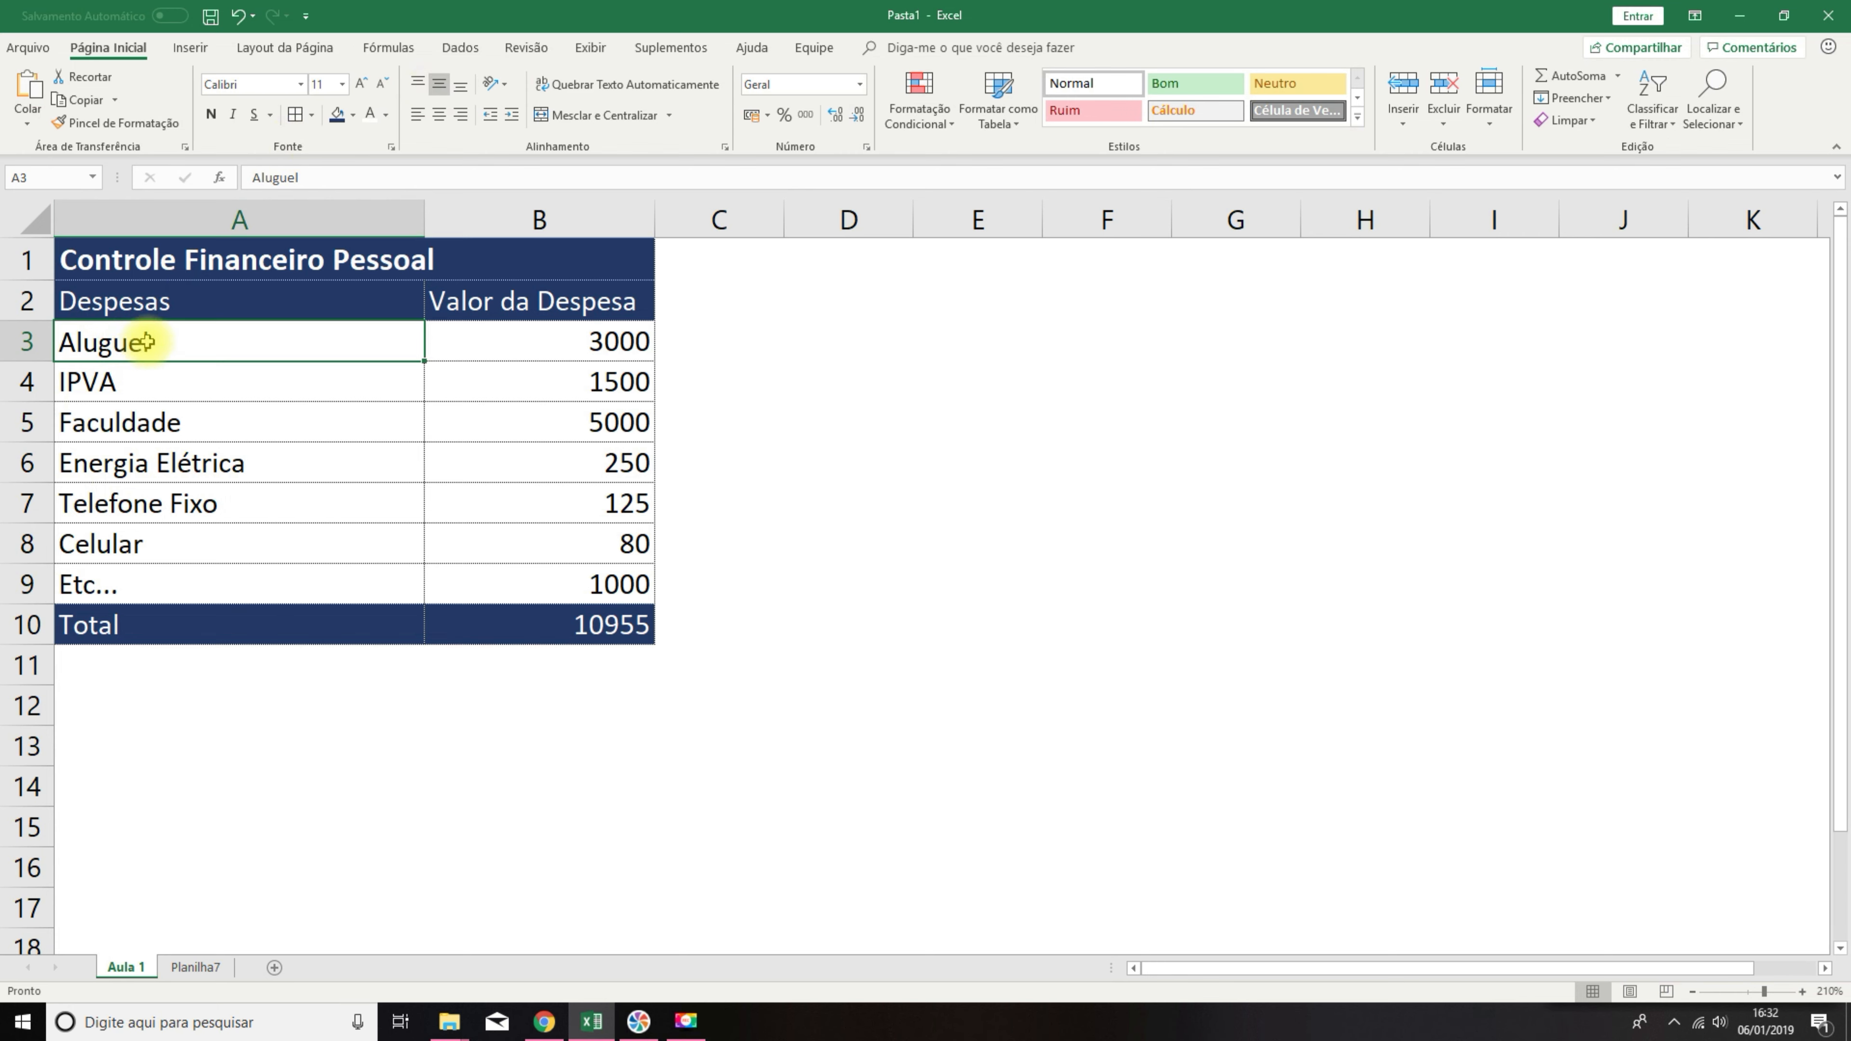
click(461, 89)
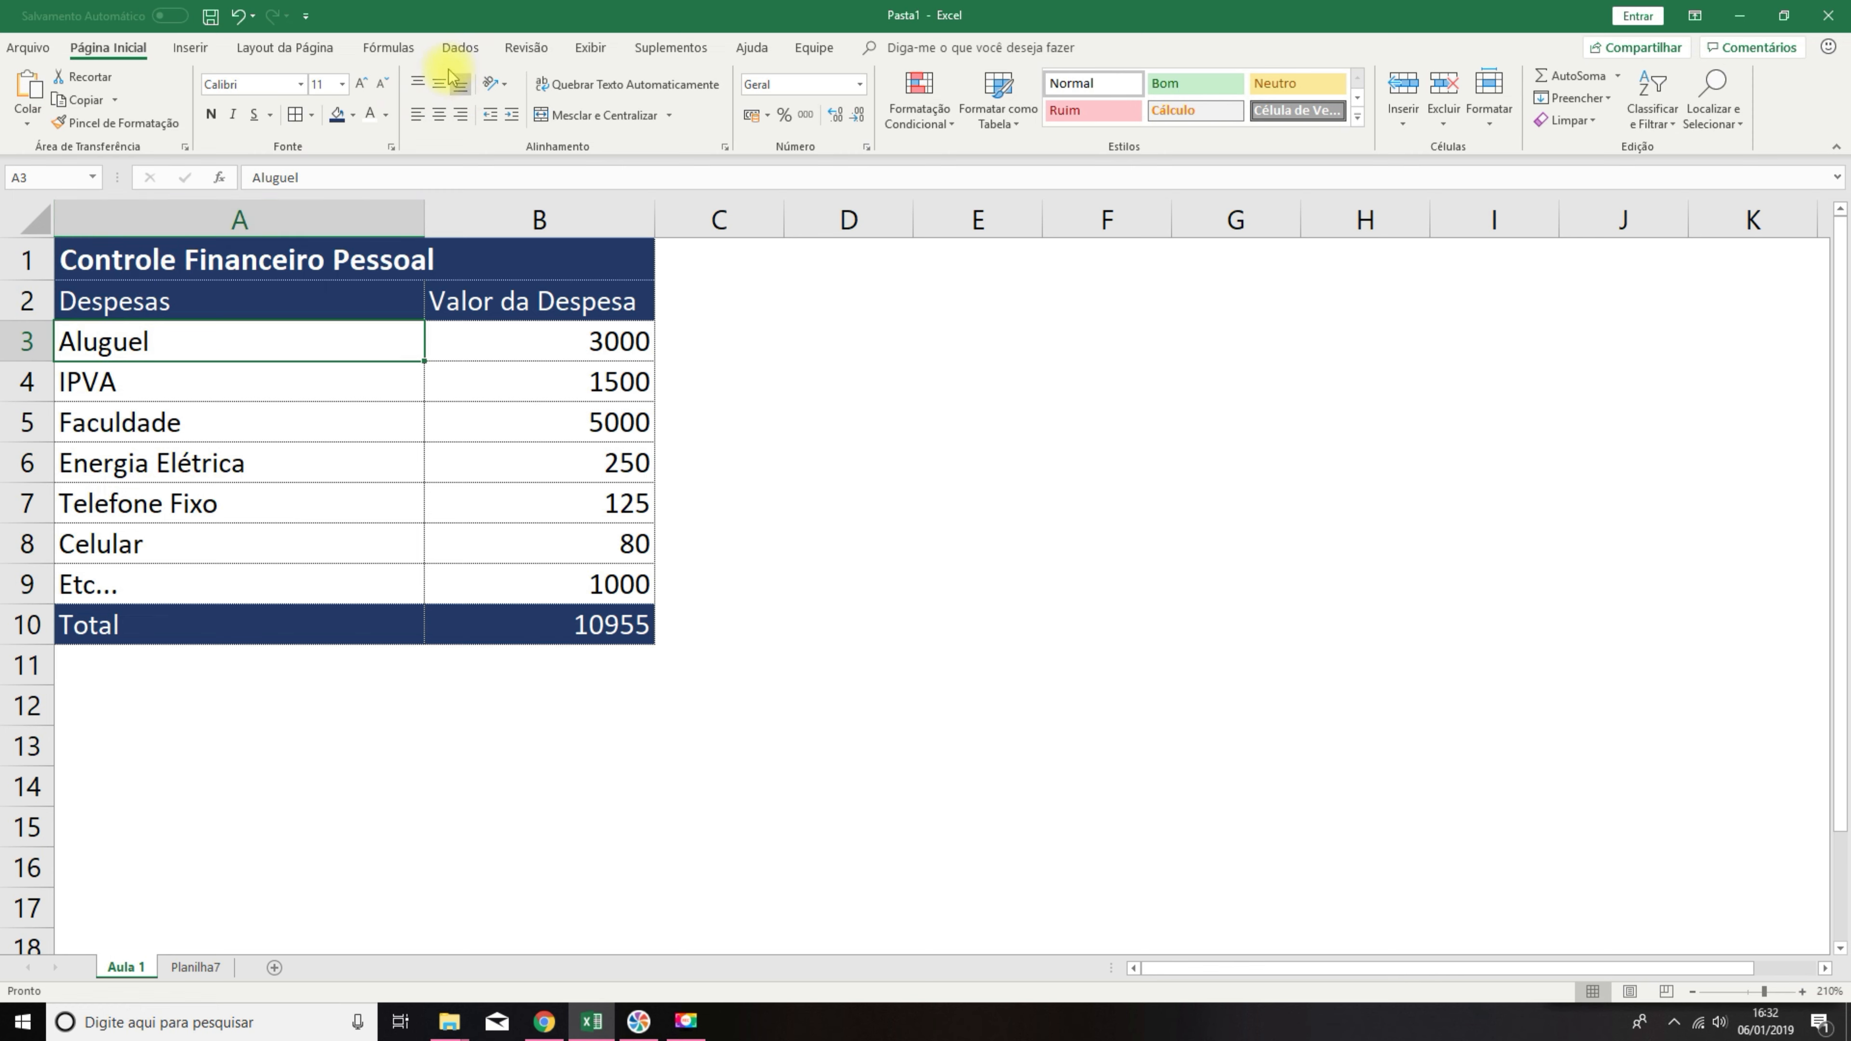
click(439, 115)
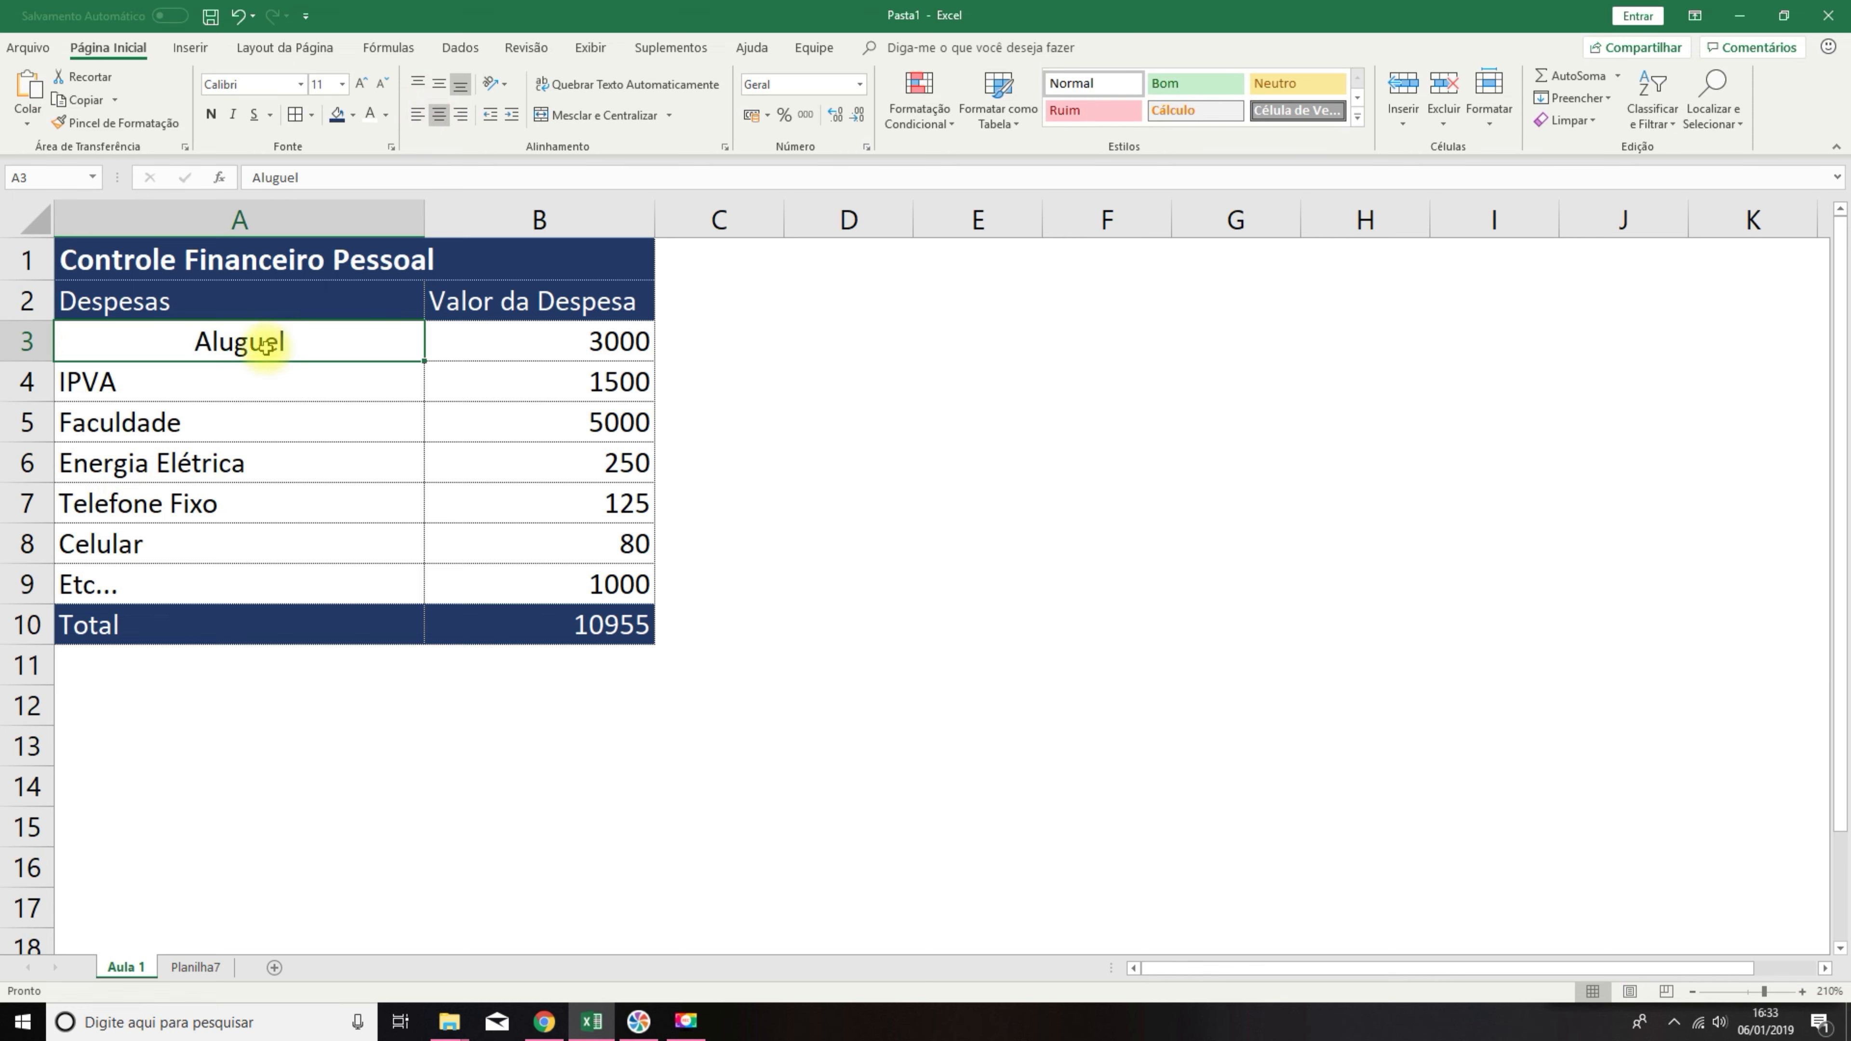
click(421, 114)
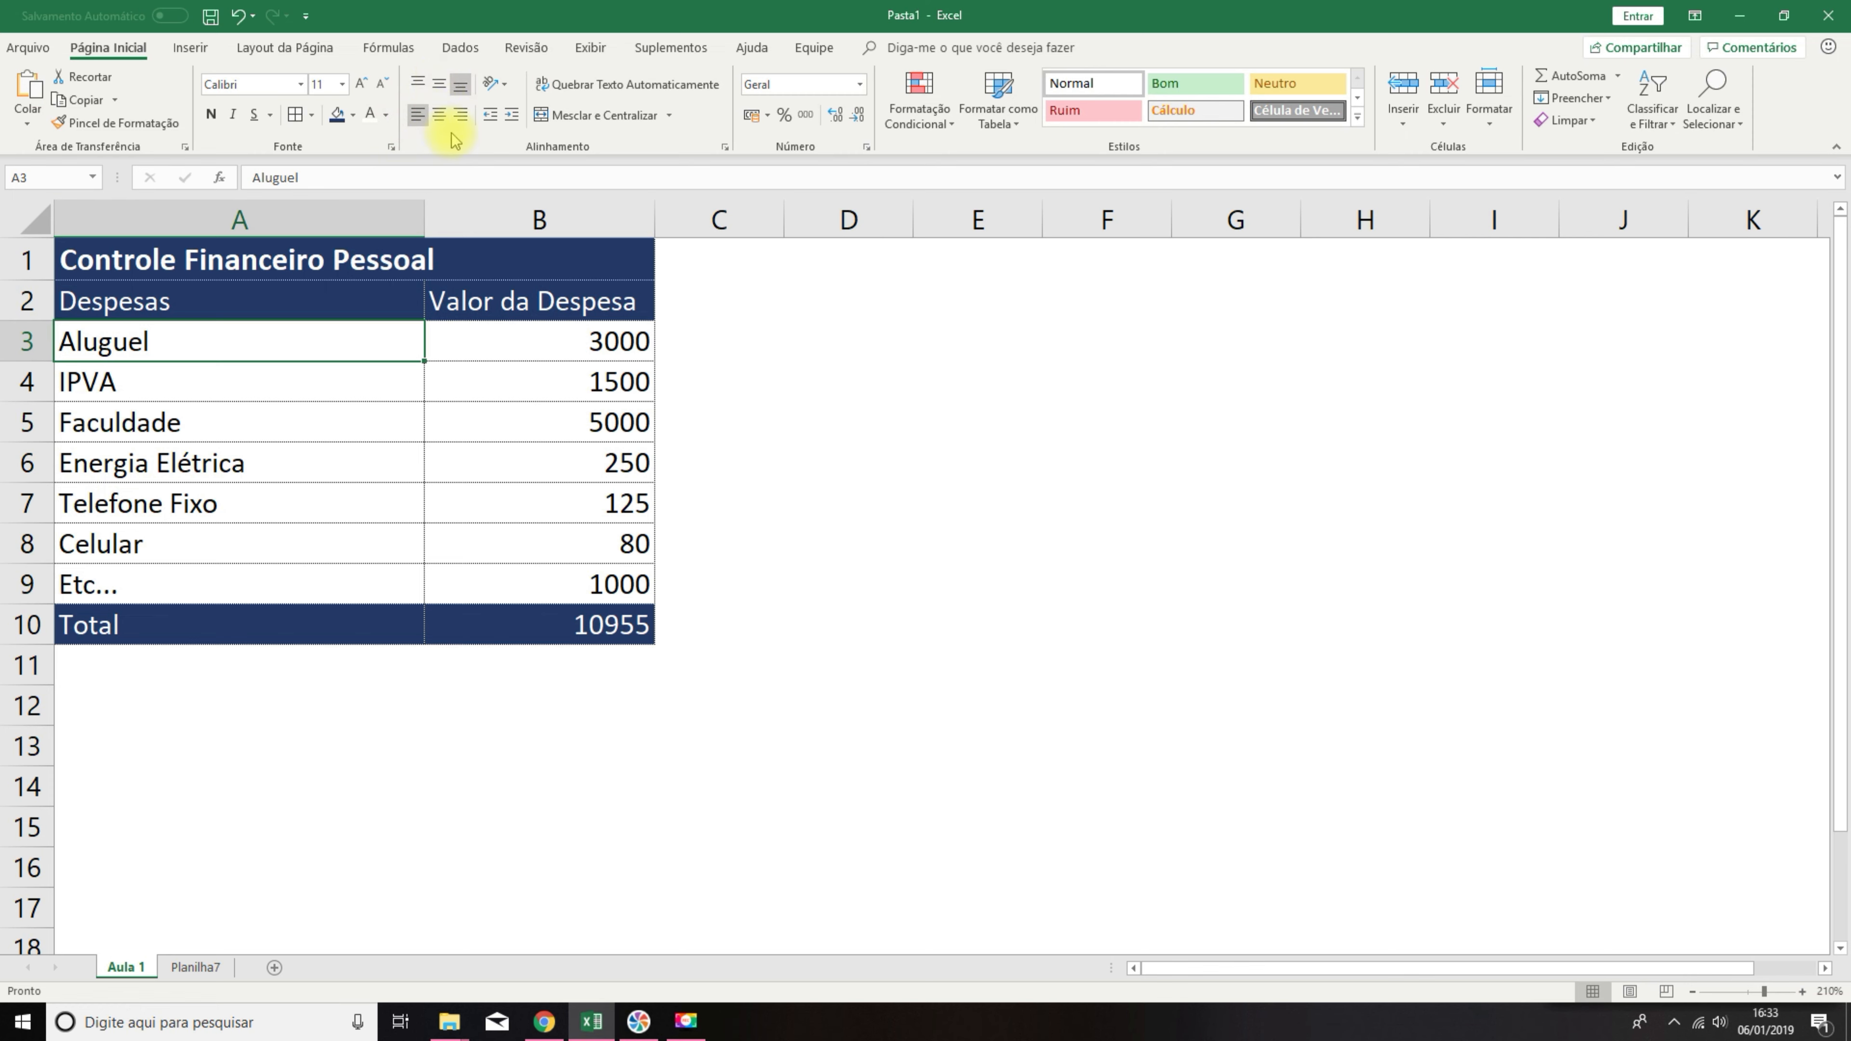
Try slanting the Aluguel text in cell A3 counterclockwise, clockwise, and counterclockwise again.
click(497, 86)
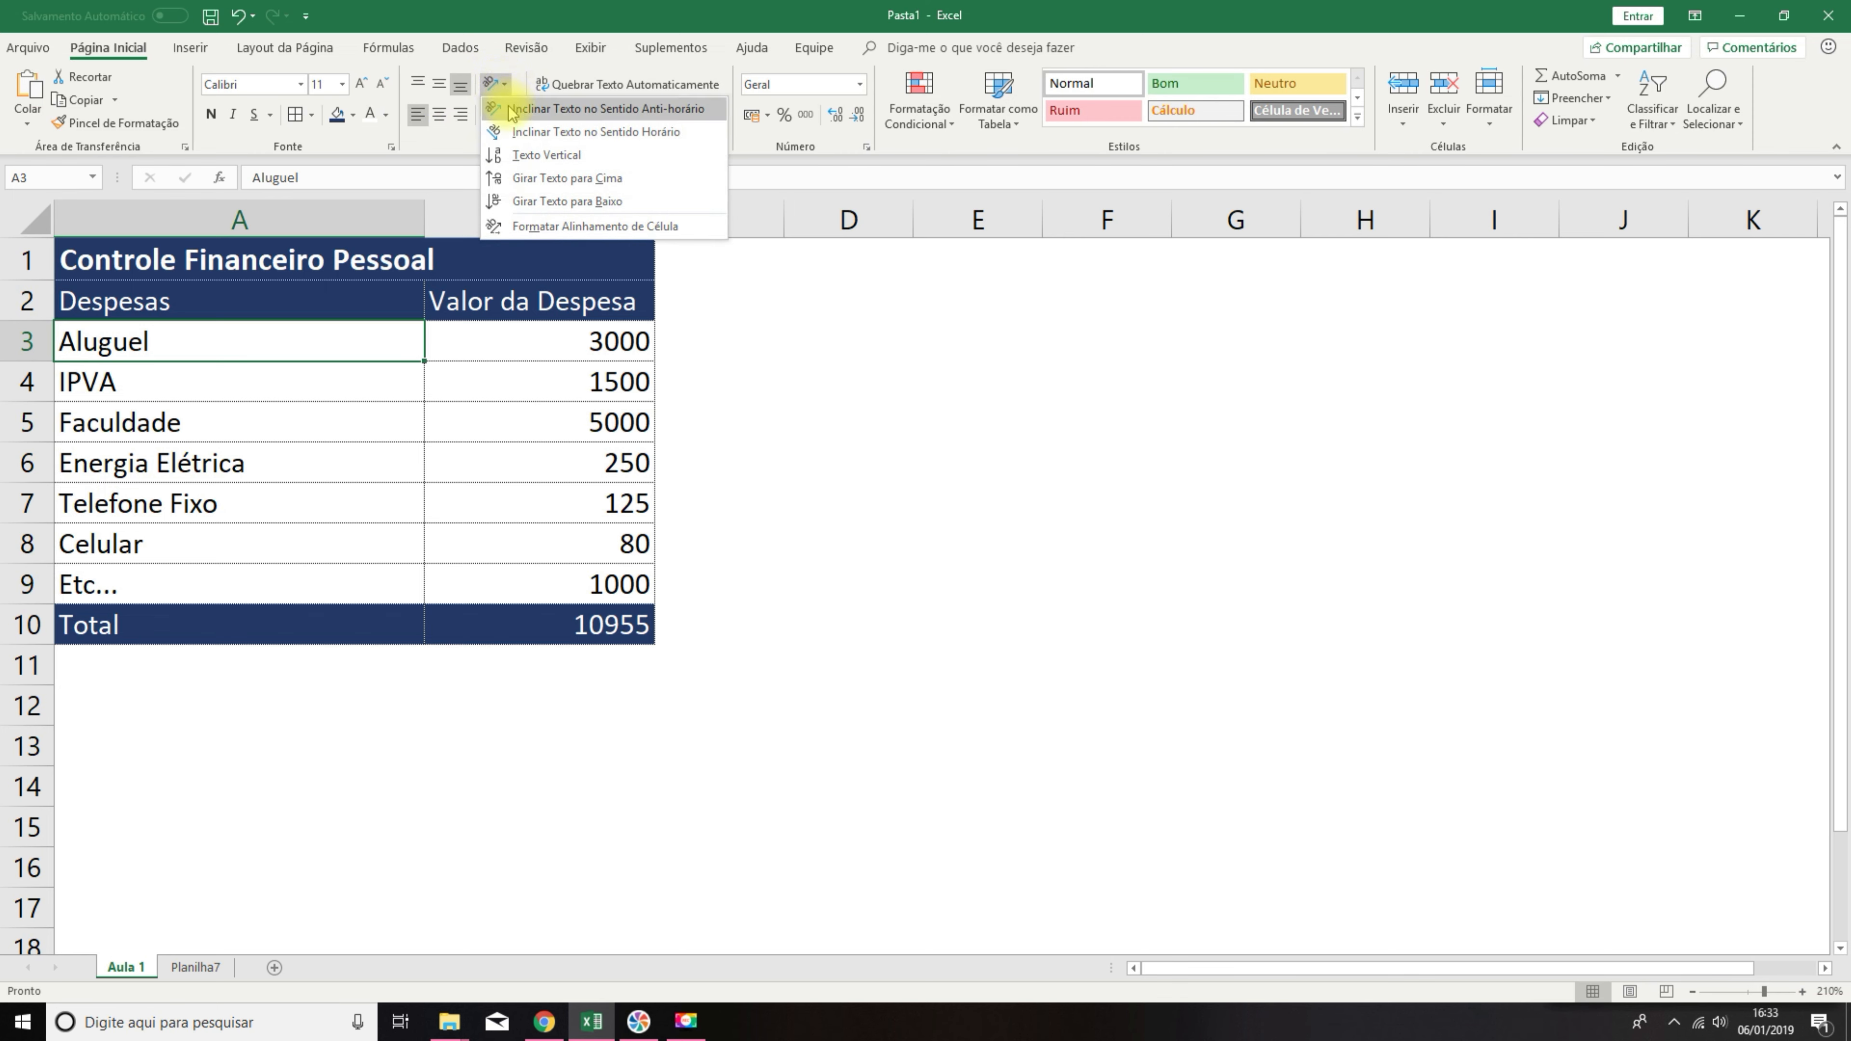
click(511, 108)
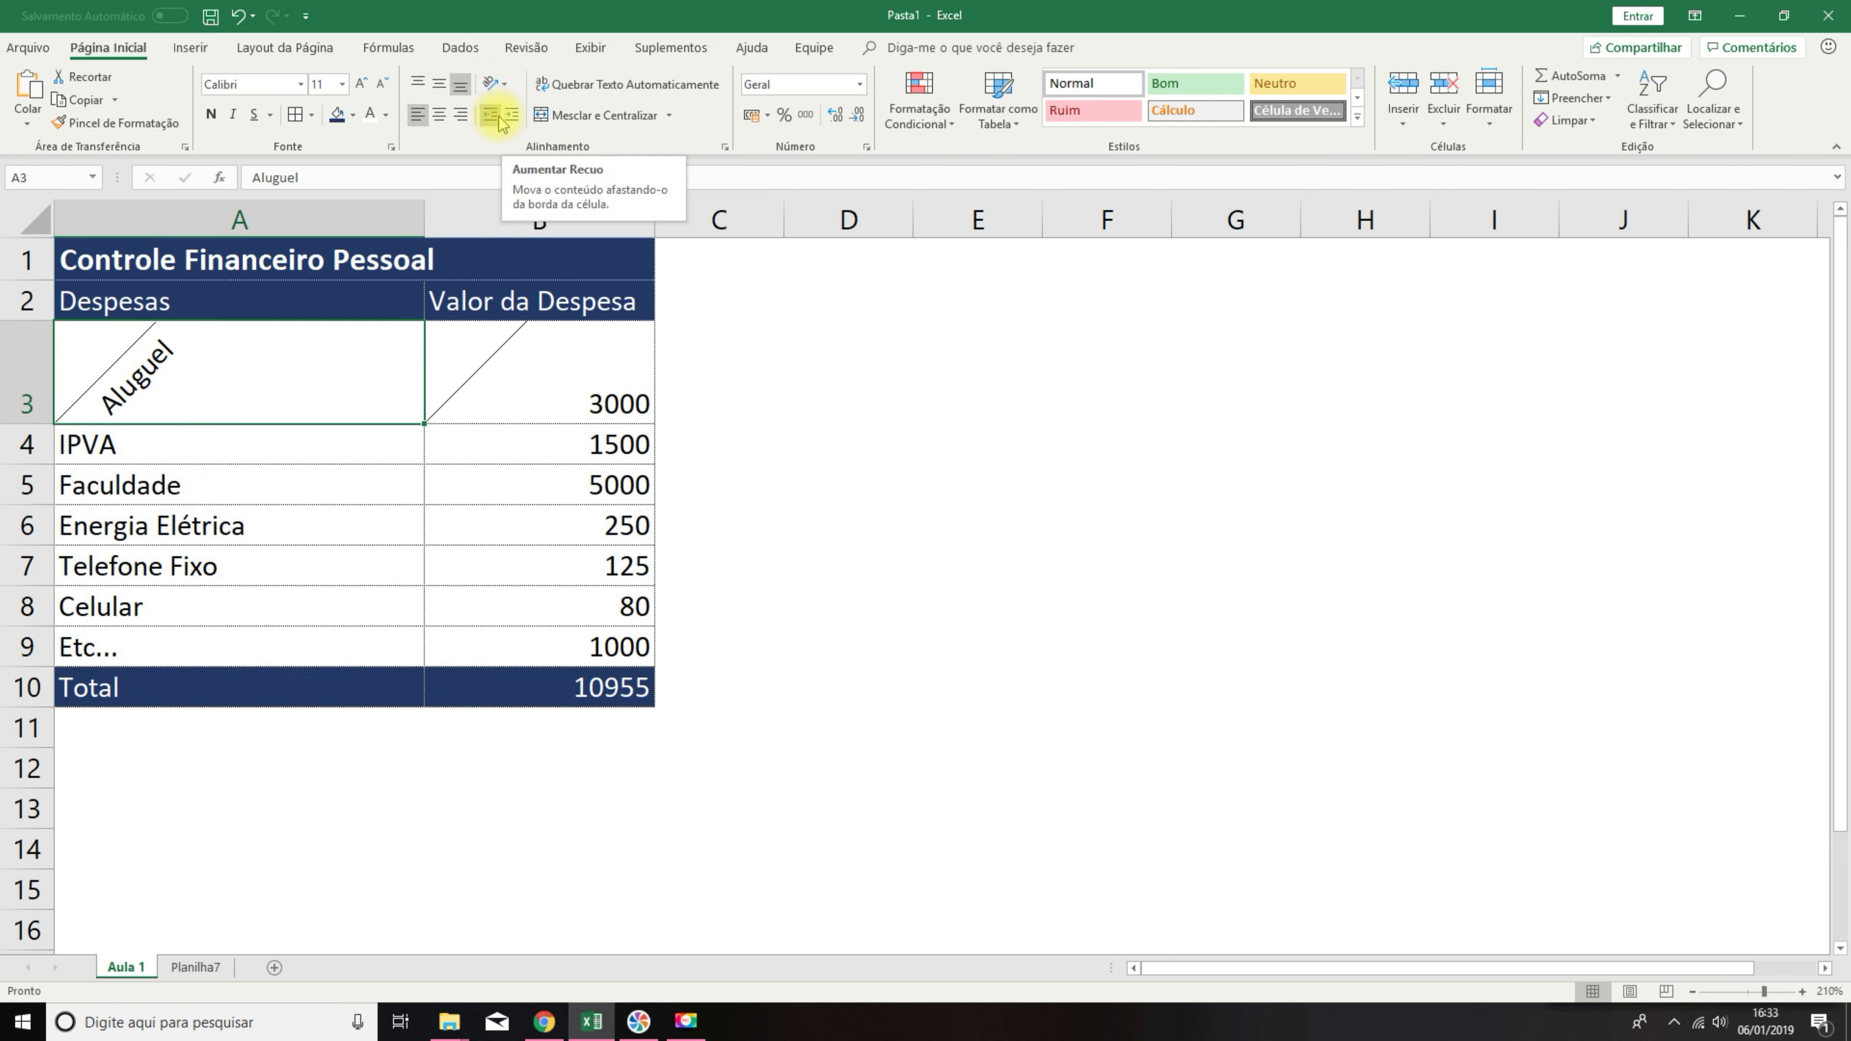
click(493, 84)
click(501, 132)
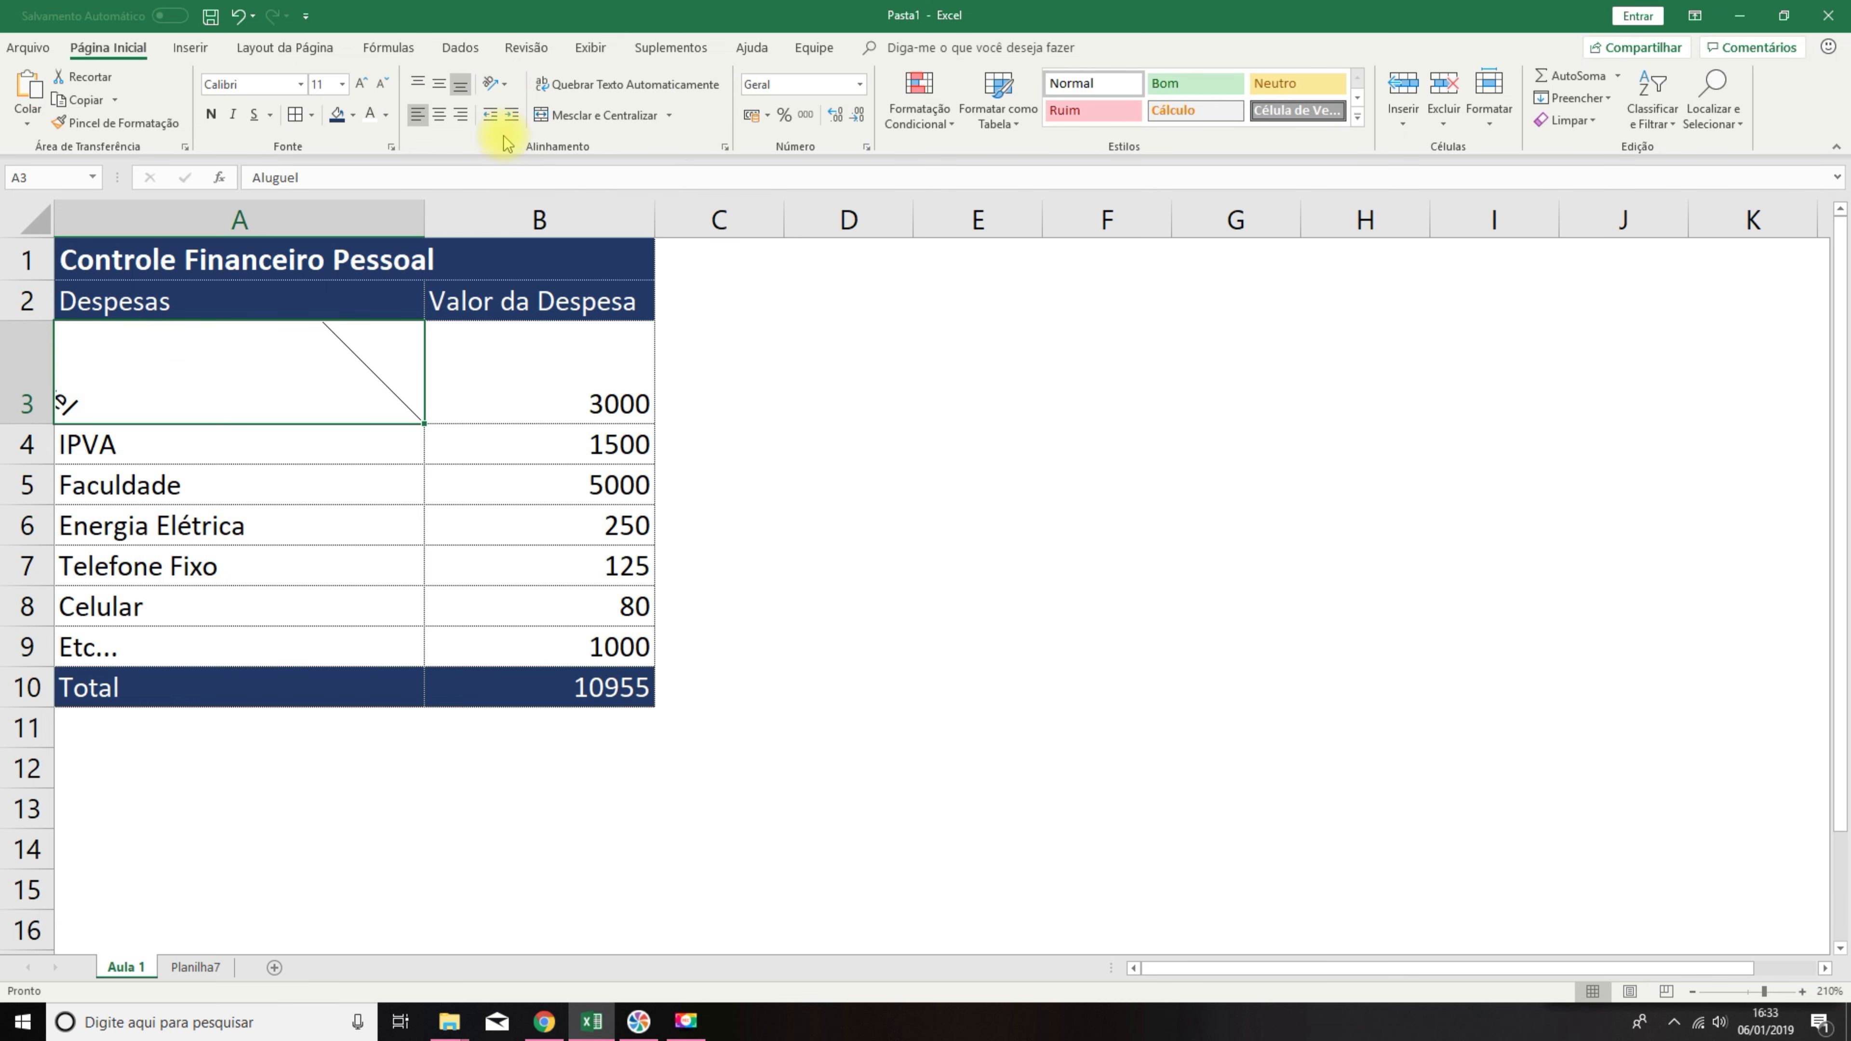
click(493, 83)
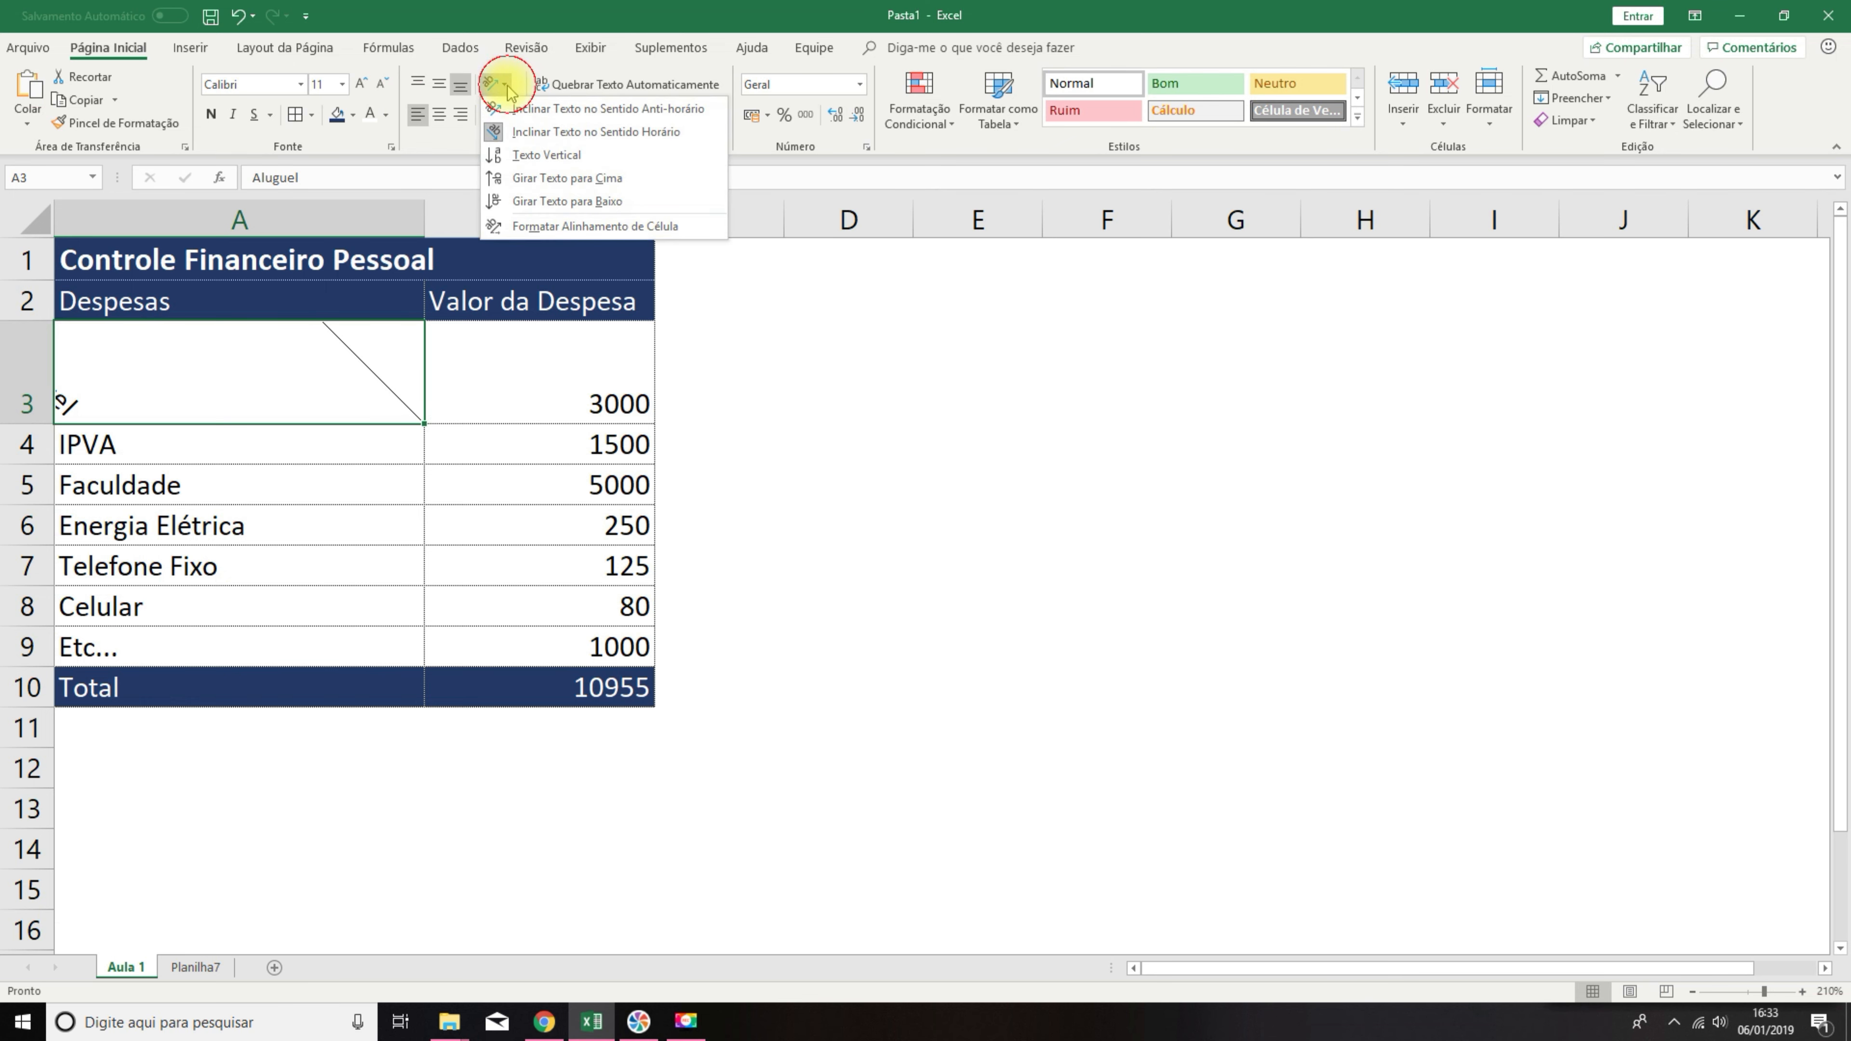
click(510, 111)
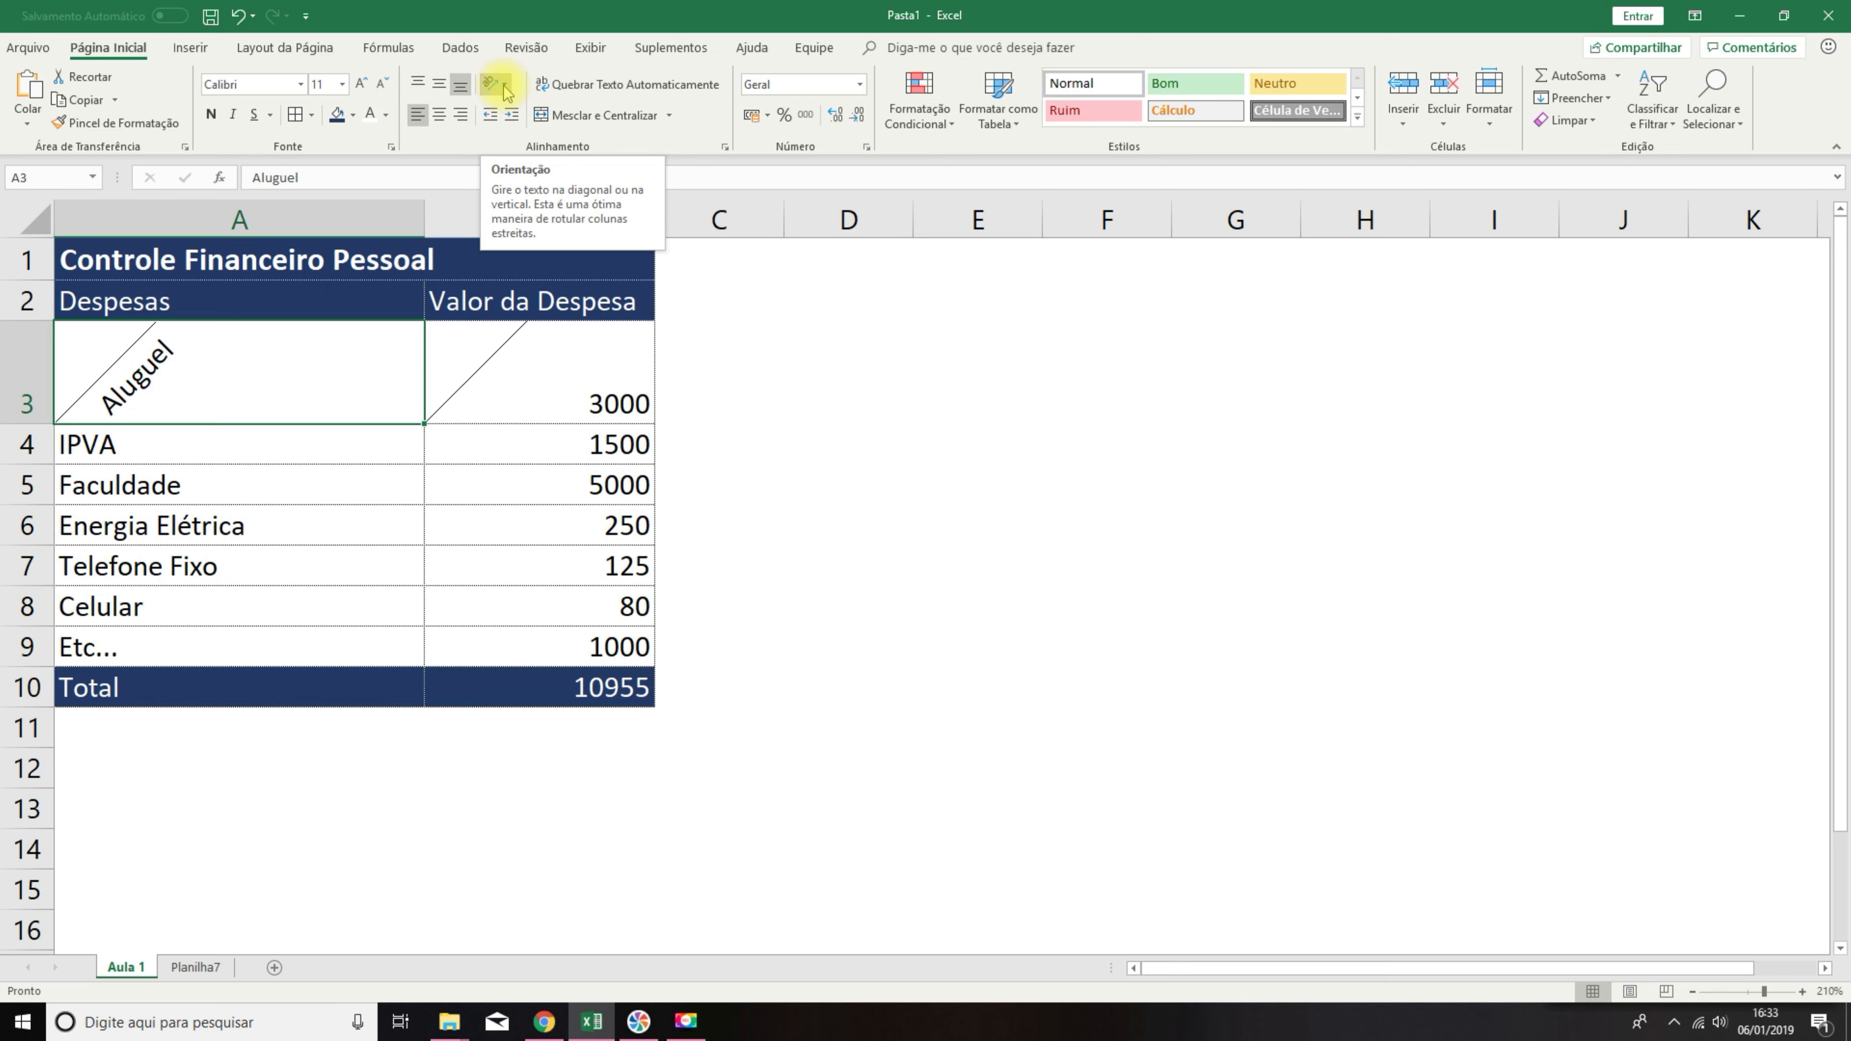
Undo the three text orientation changes in cell A3.
click(241, 19)
click(240, 20)
click(241, 18)
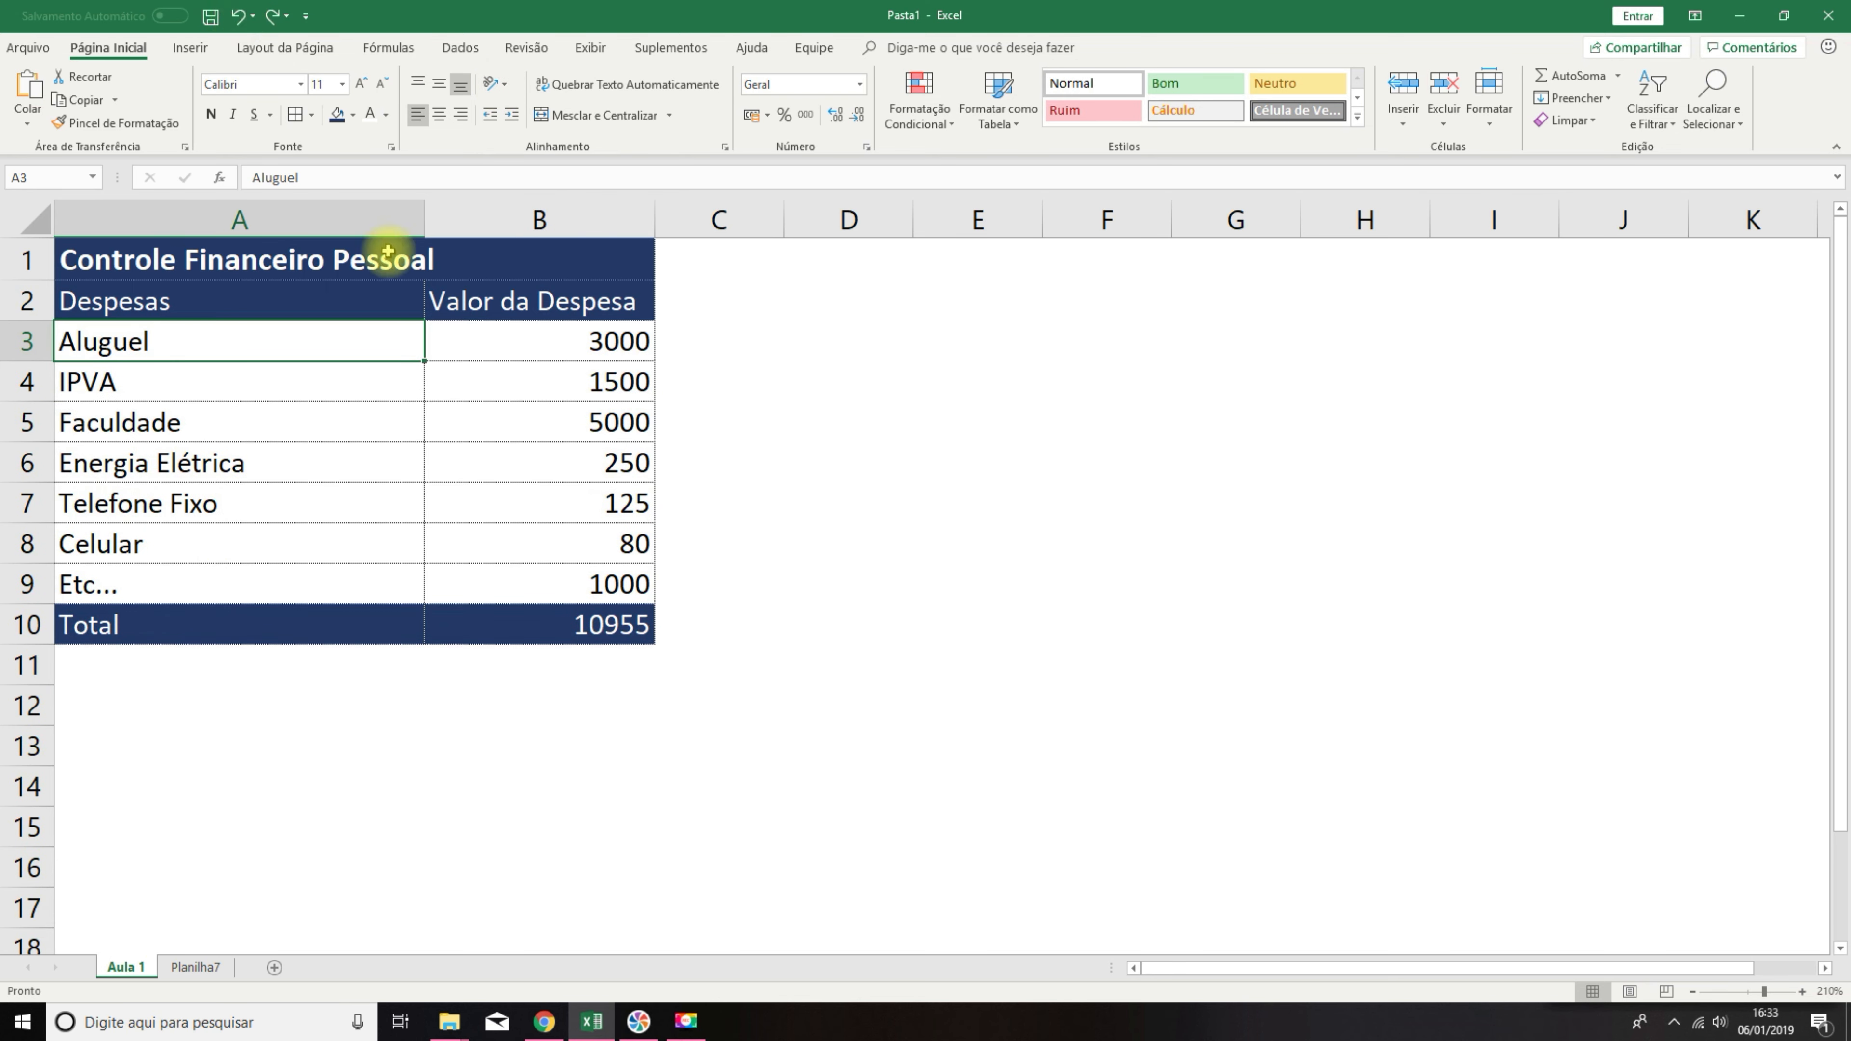
Try the vertical text orientation and rotate-text-up options on the Aluguel cell A3.
click(507, 86)
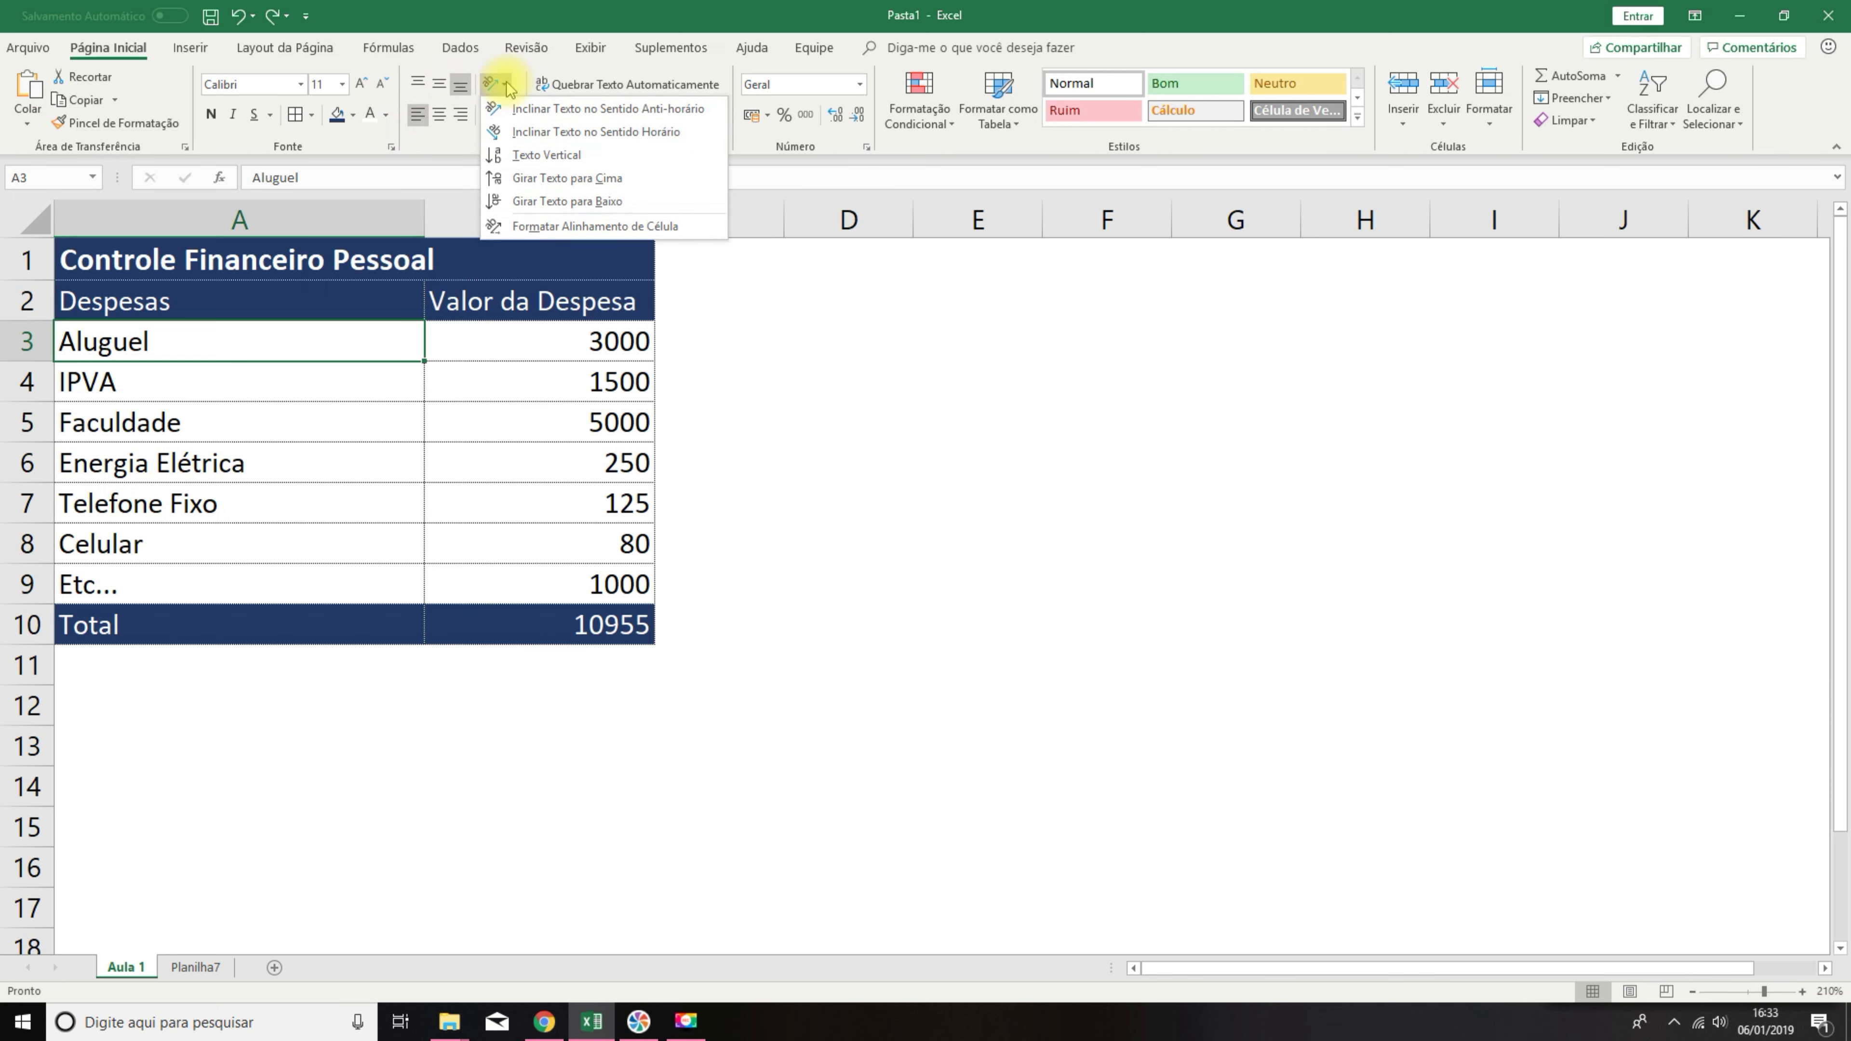
click(540, 154)
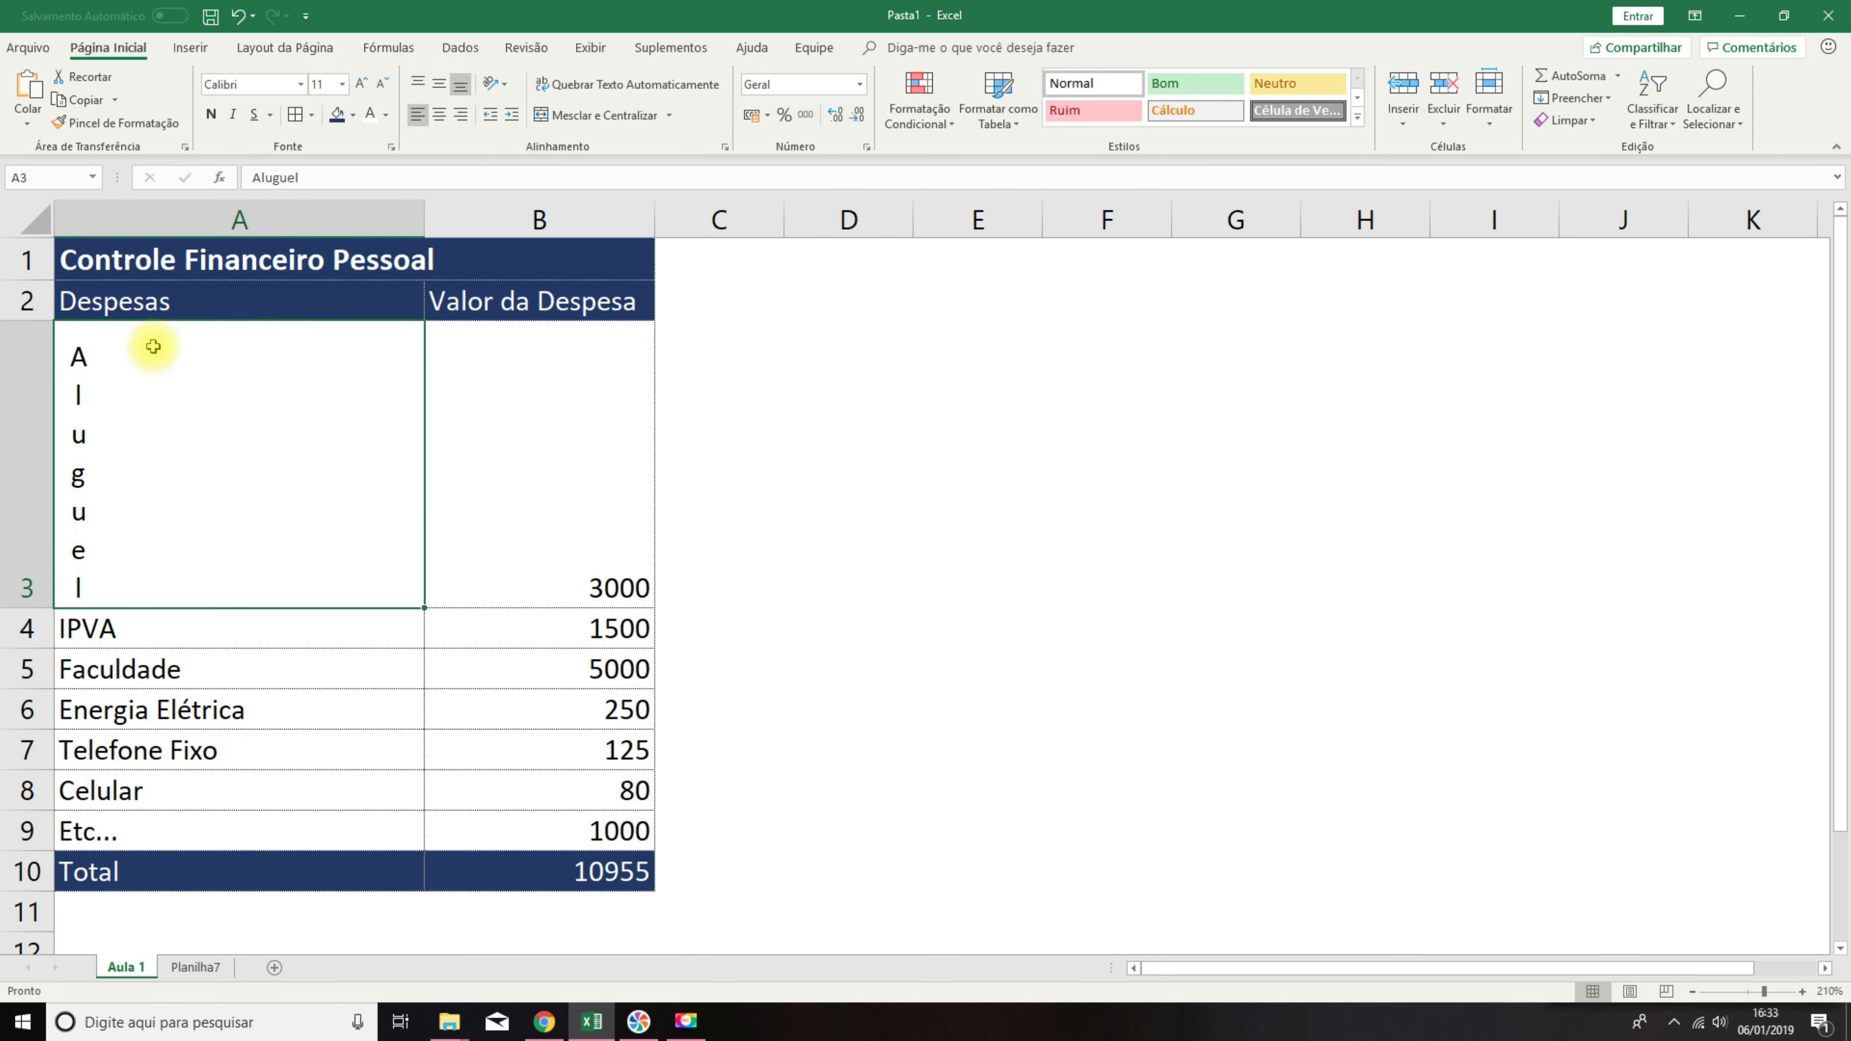
click(495, 84)
click(503, 184)
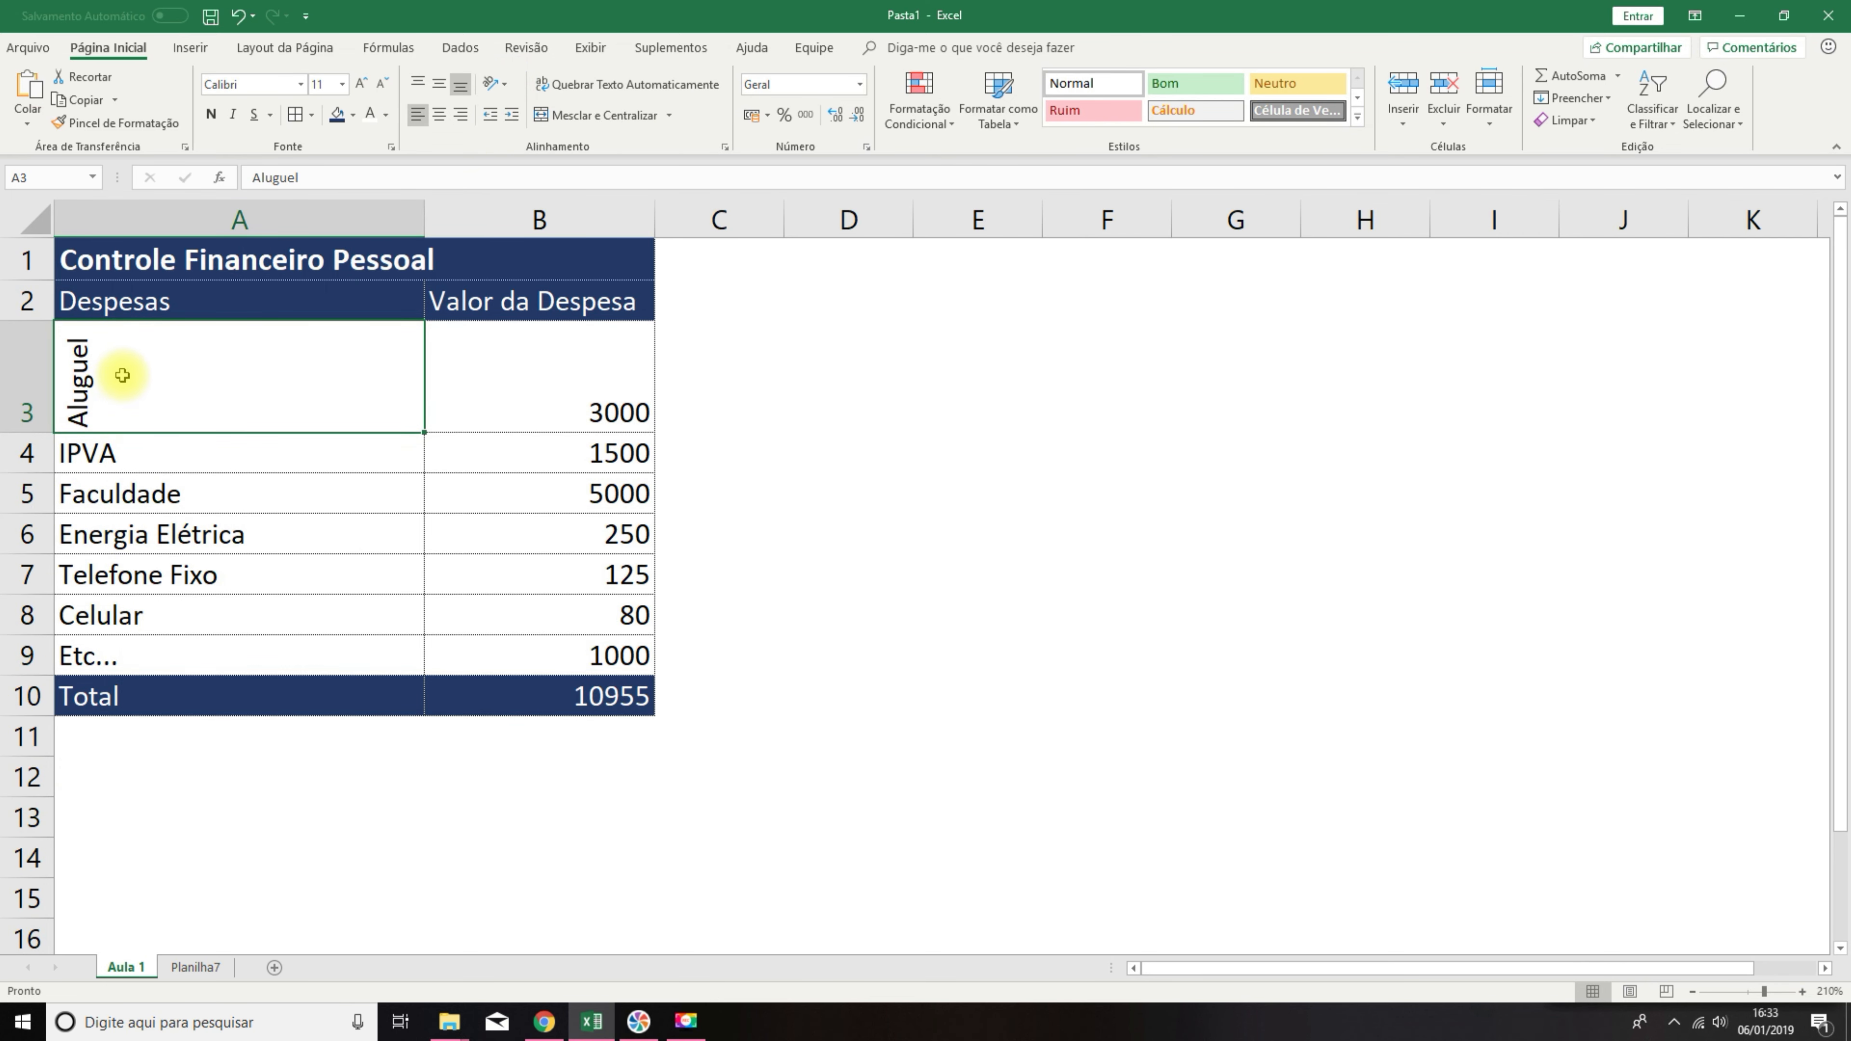
click(510, 85)
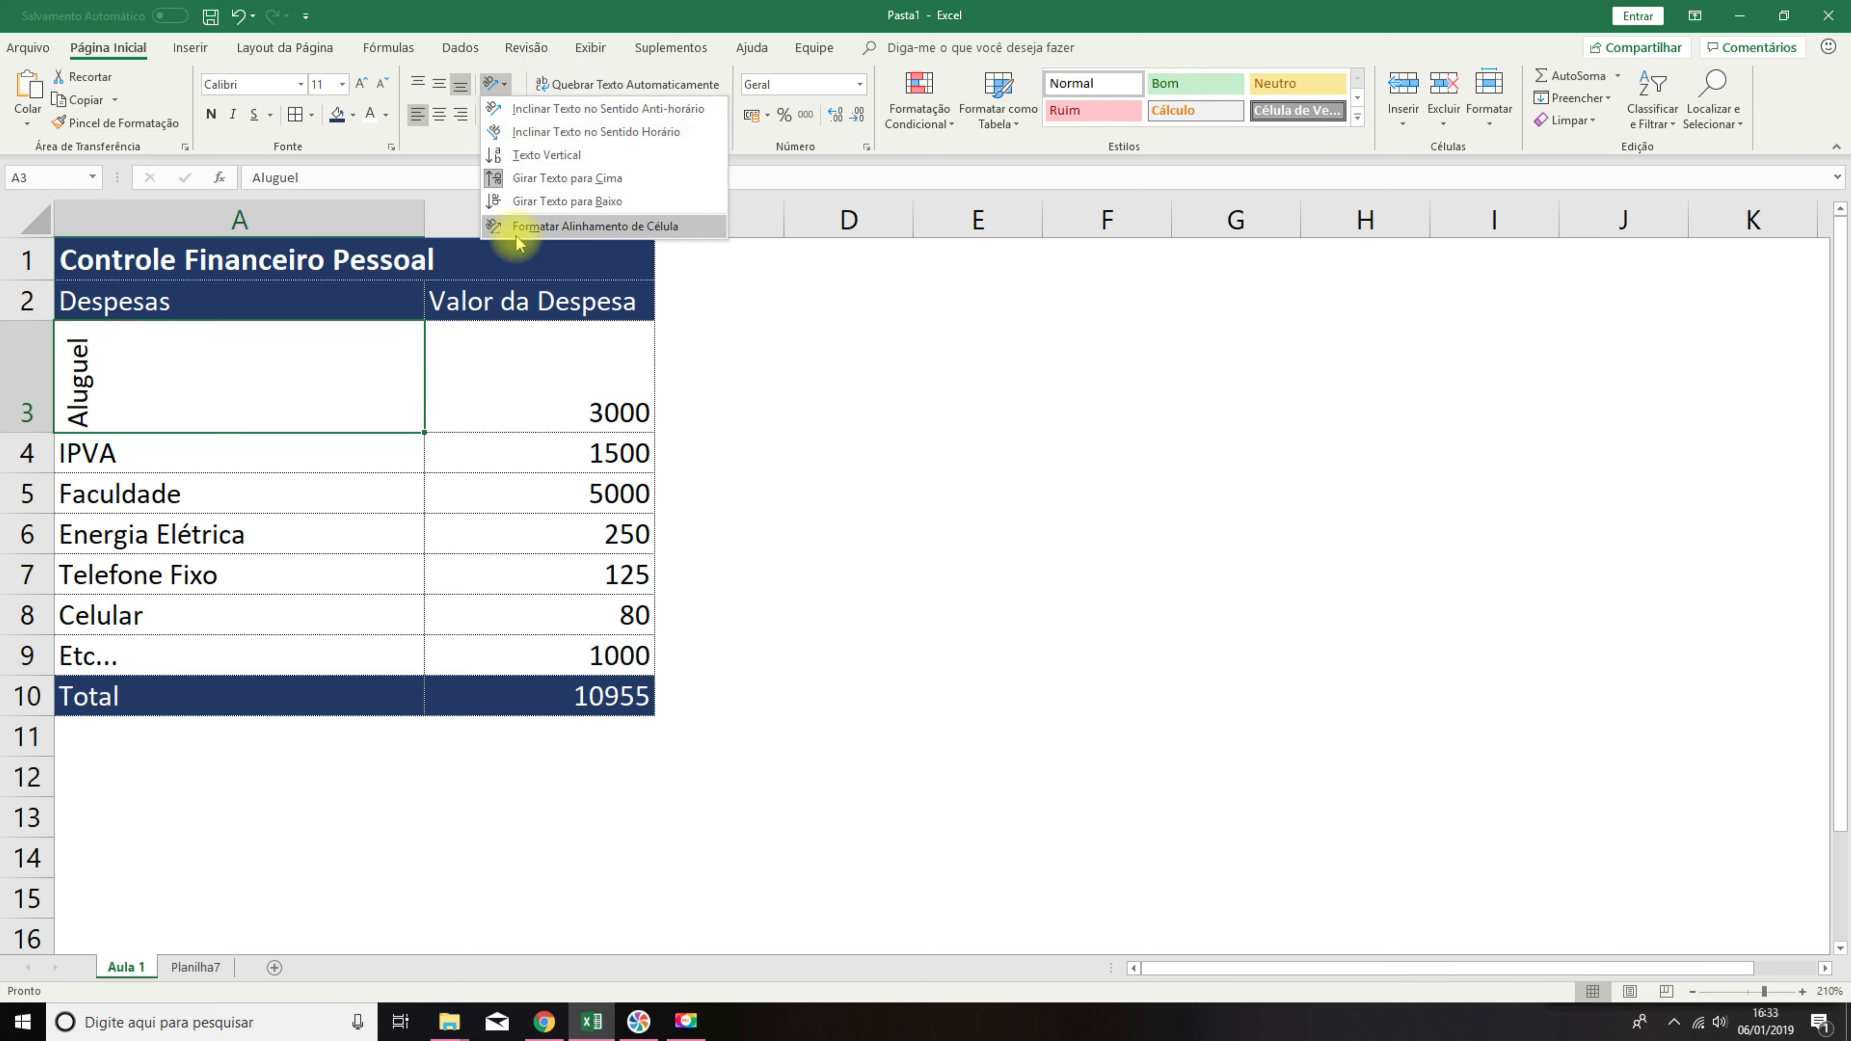
click(506, 218)
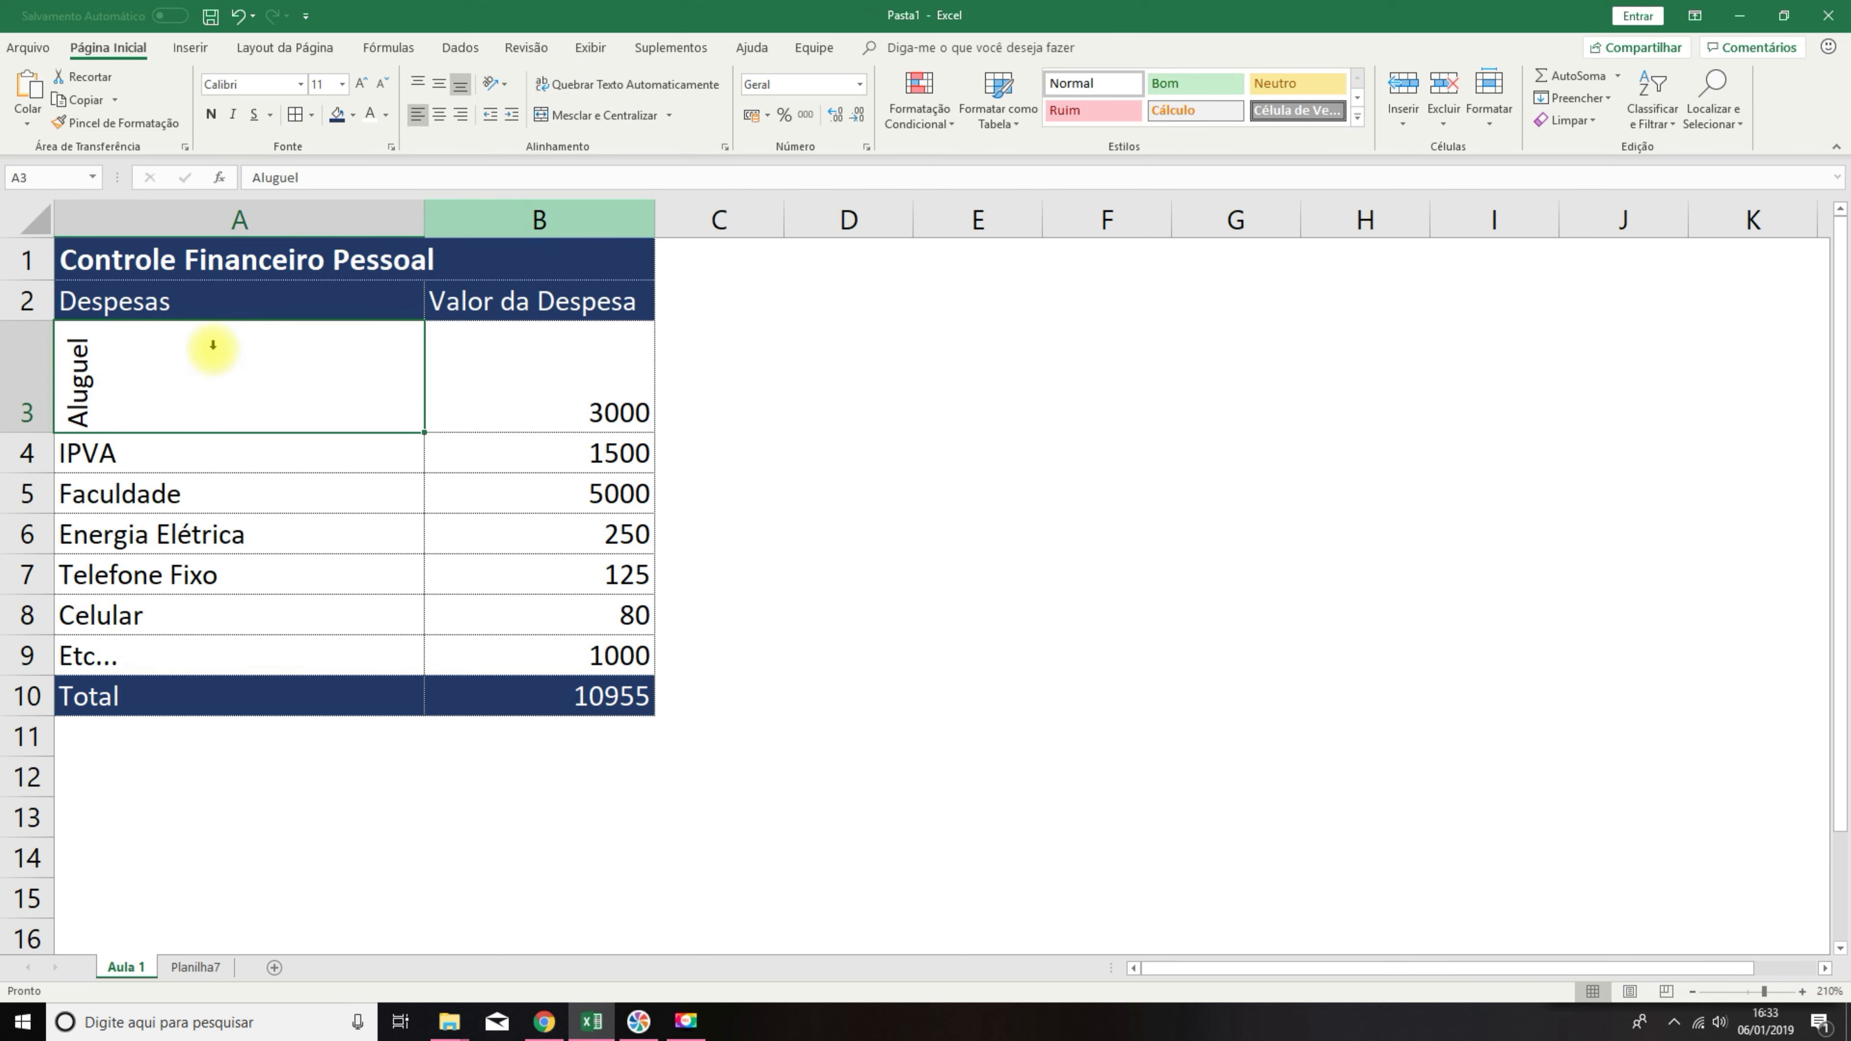
key(ctrl+1)
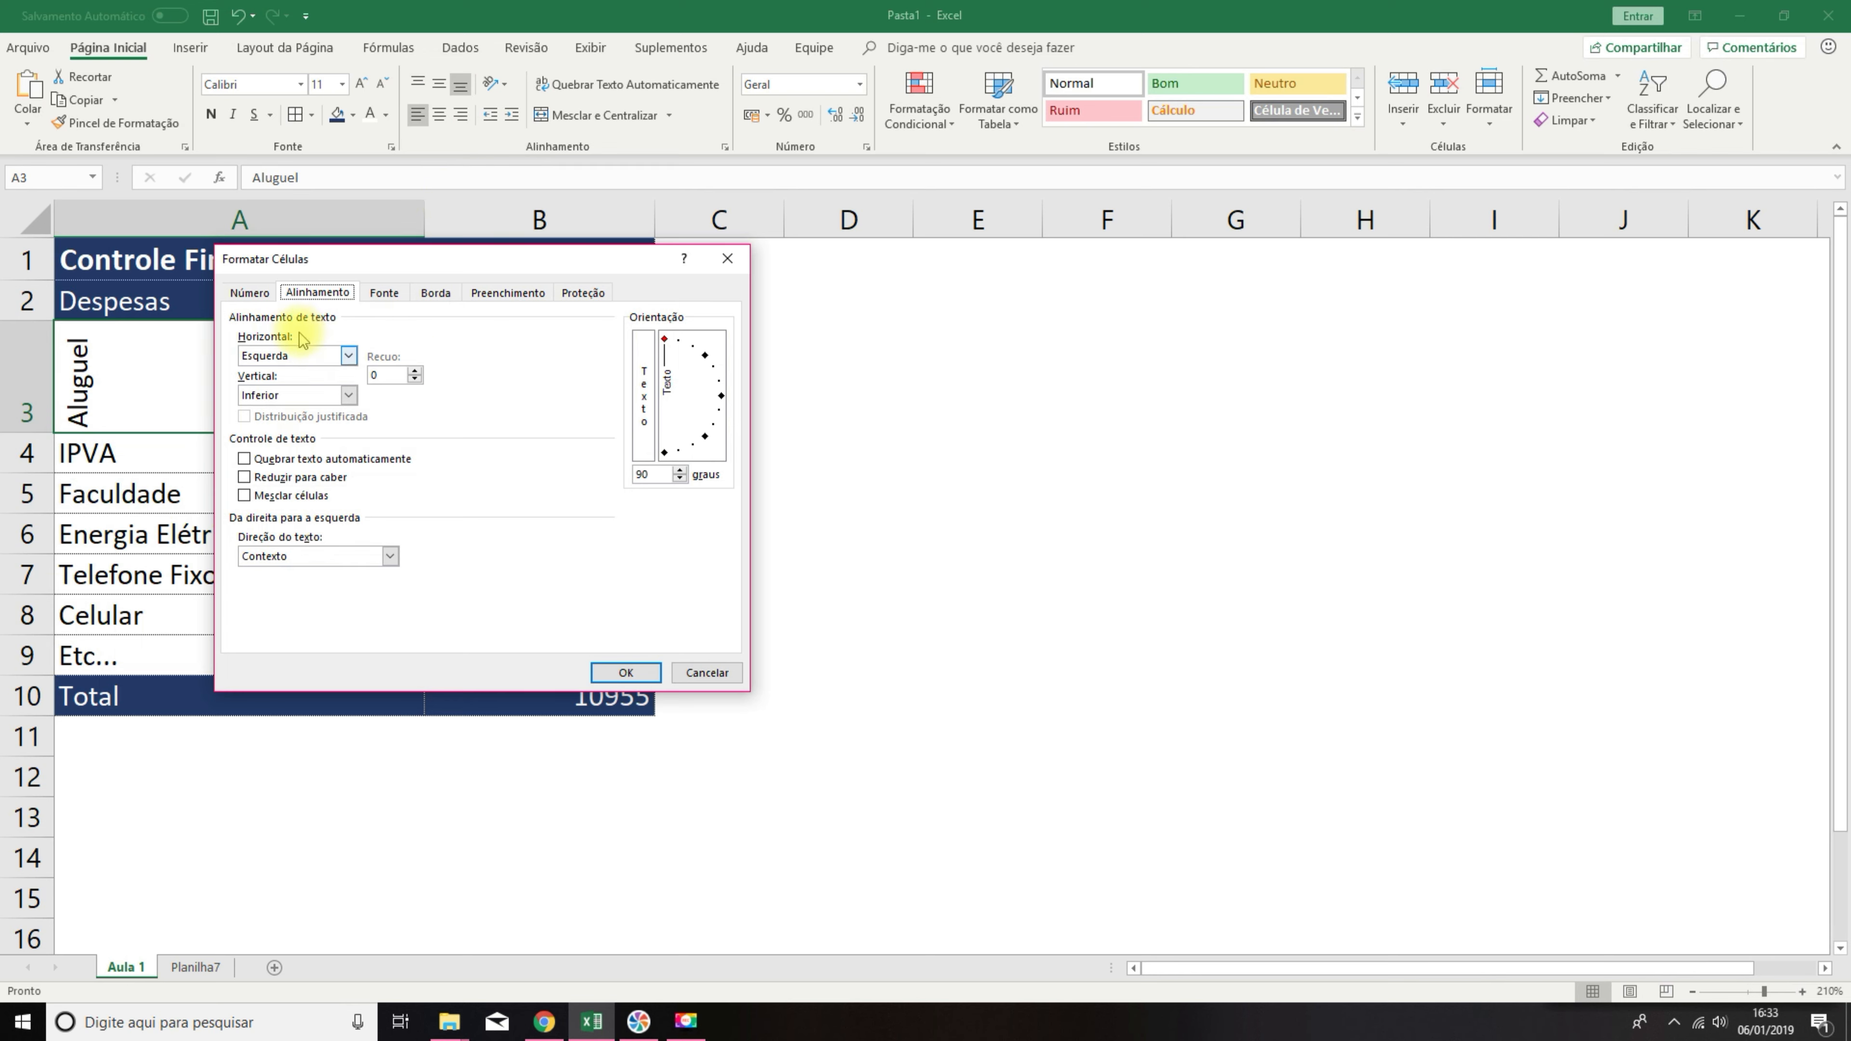
click(704, 671)
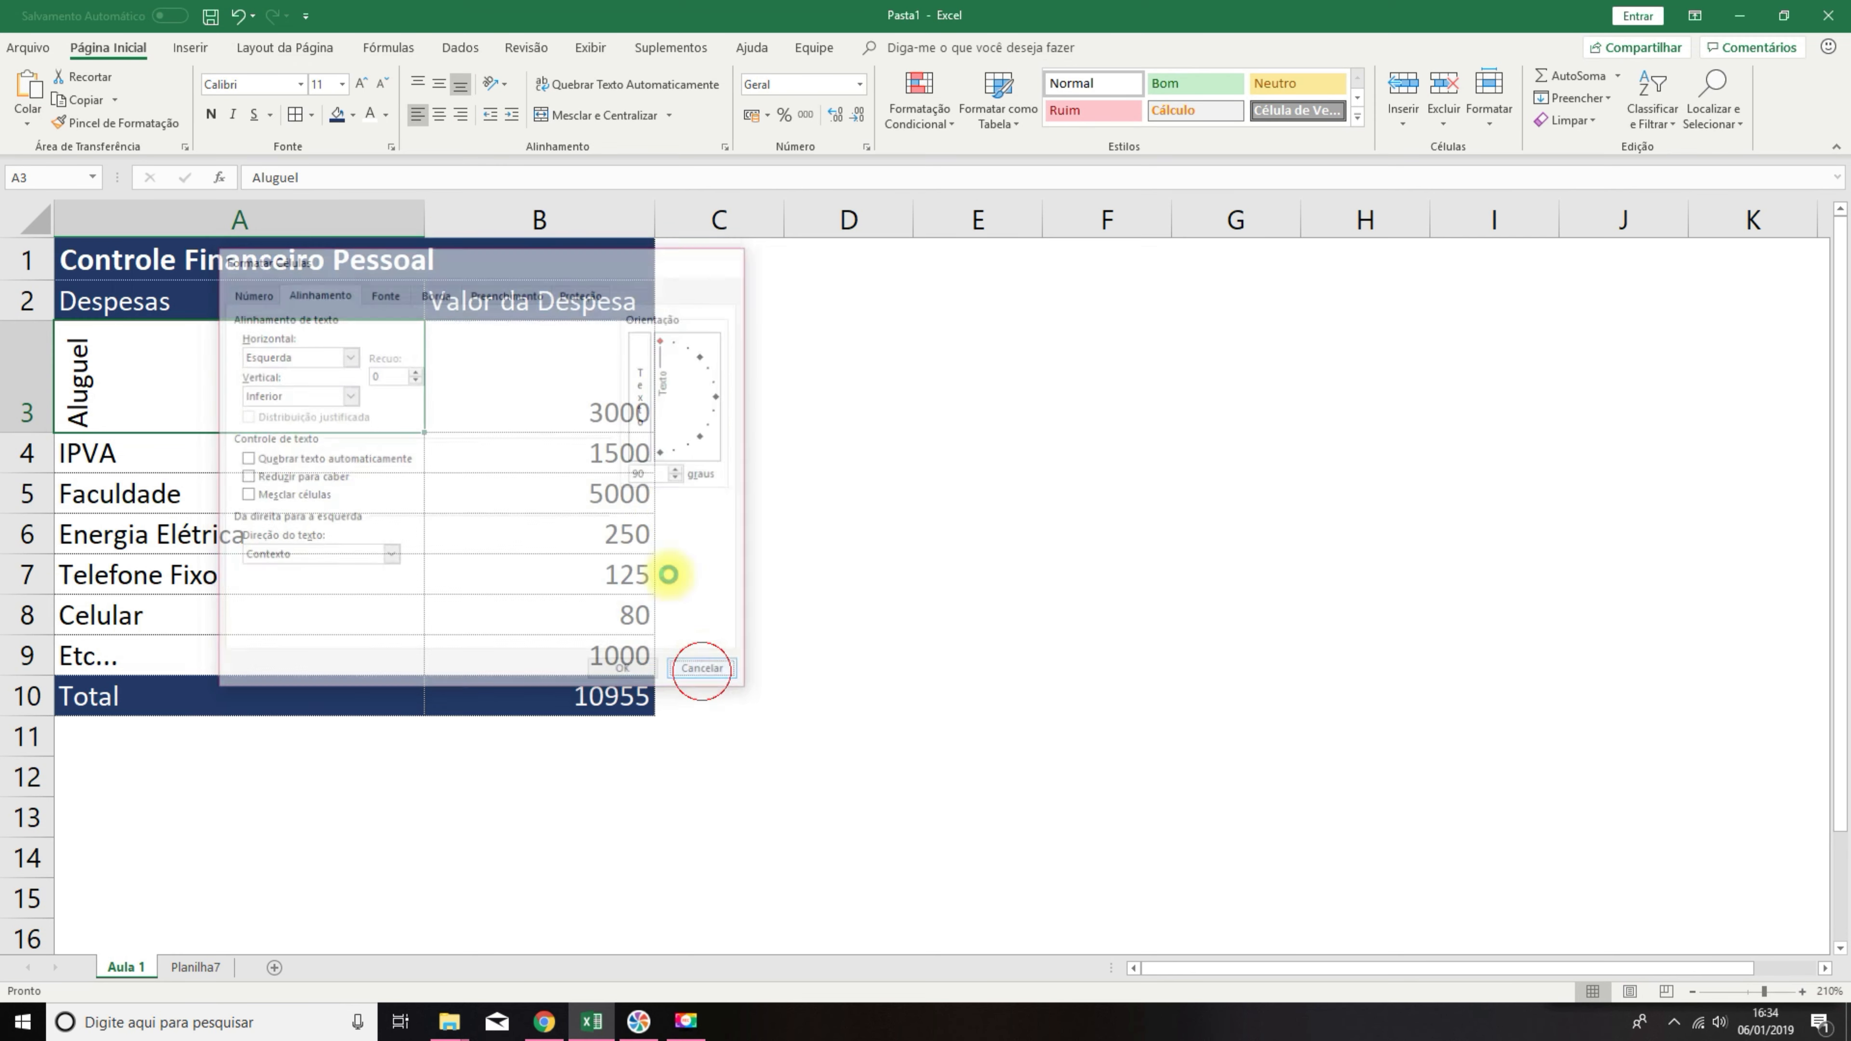
Try Direita horizontal alignment, Superior vertical alignment and automatic text wrapping for cell A3 in the cell alignment settings.
click(501, 89)
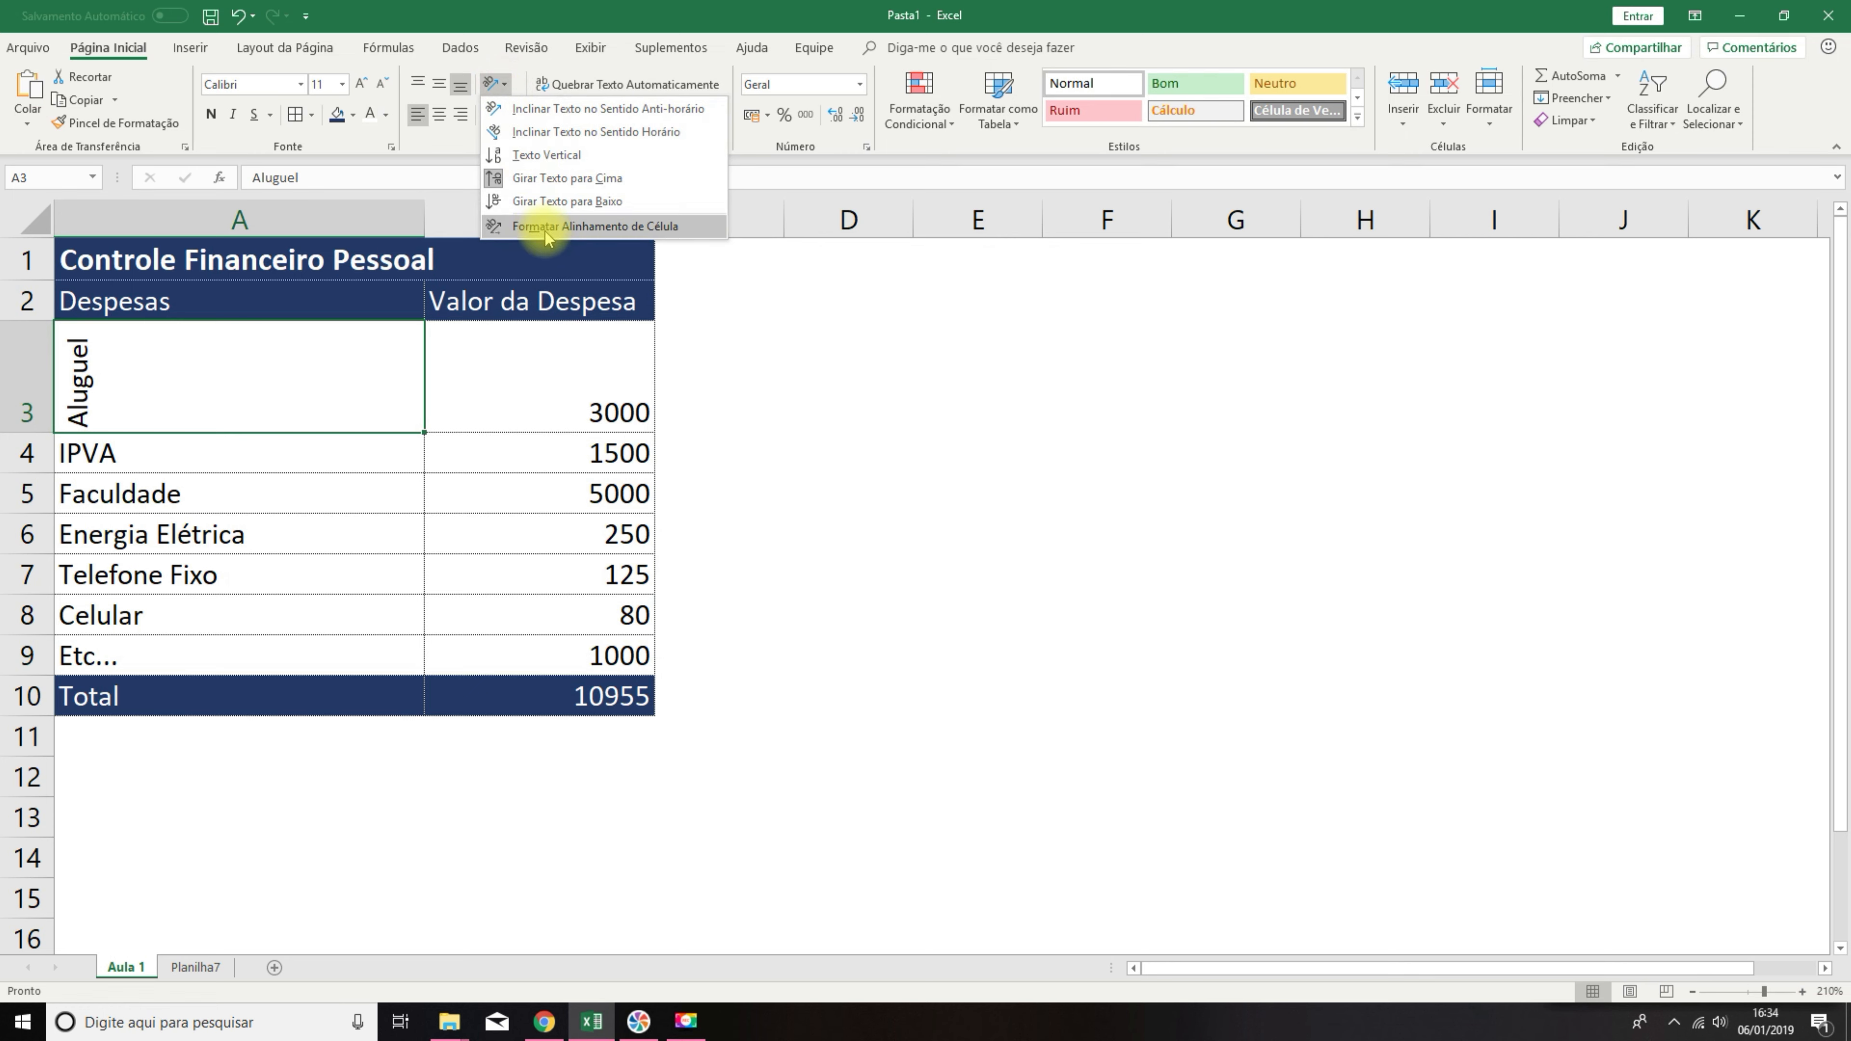
click(583, 227)
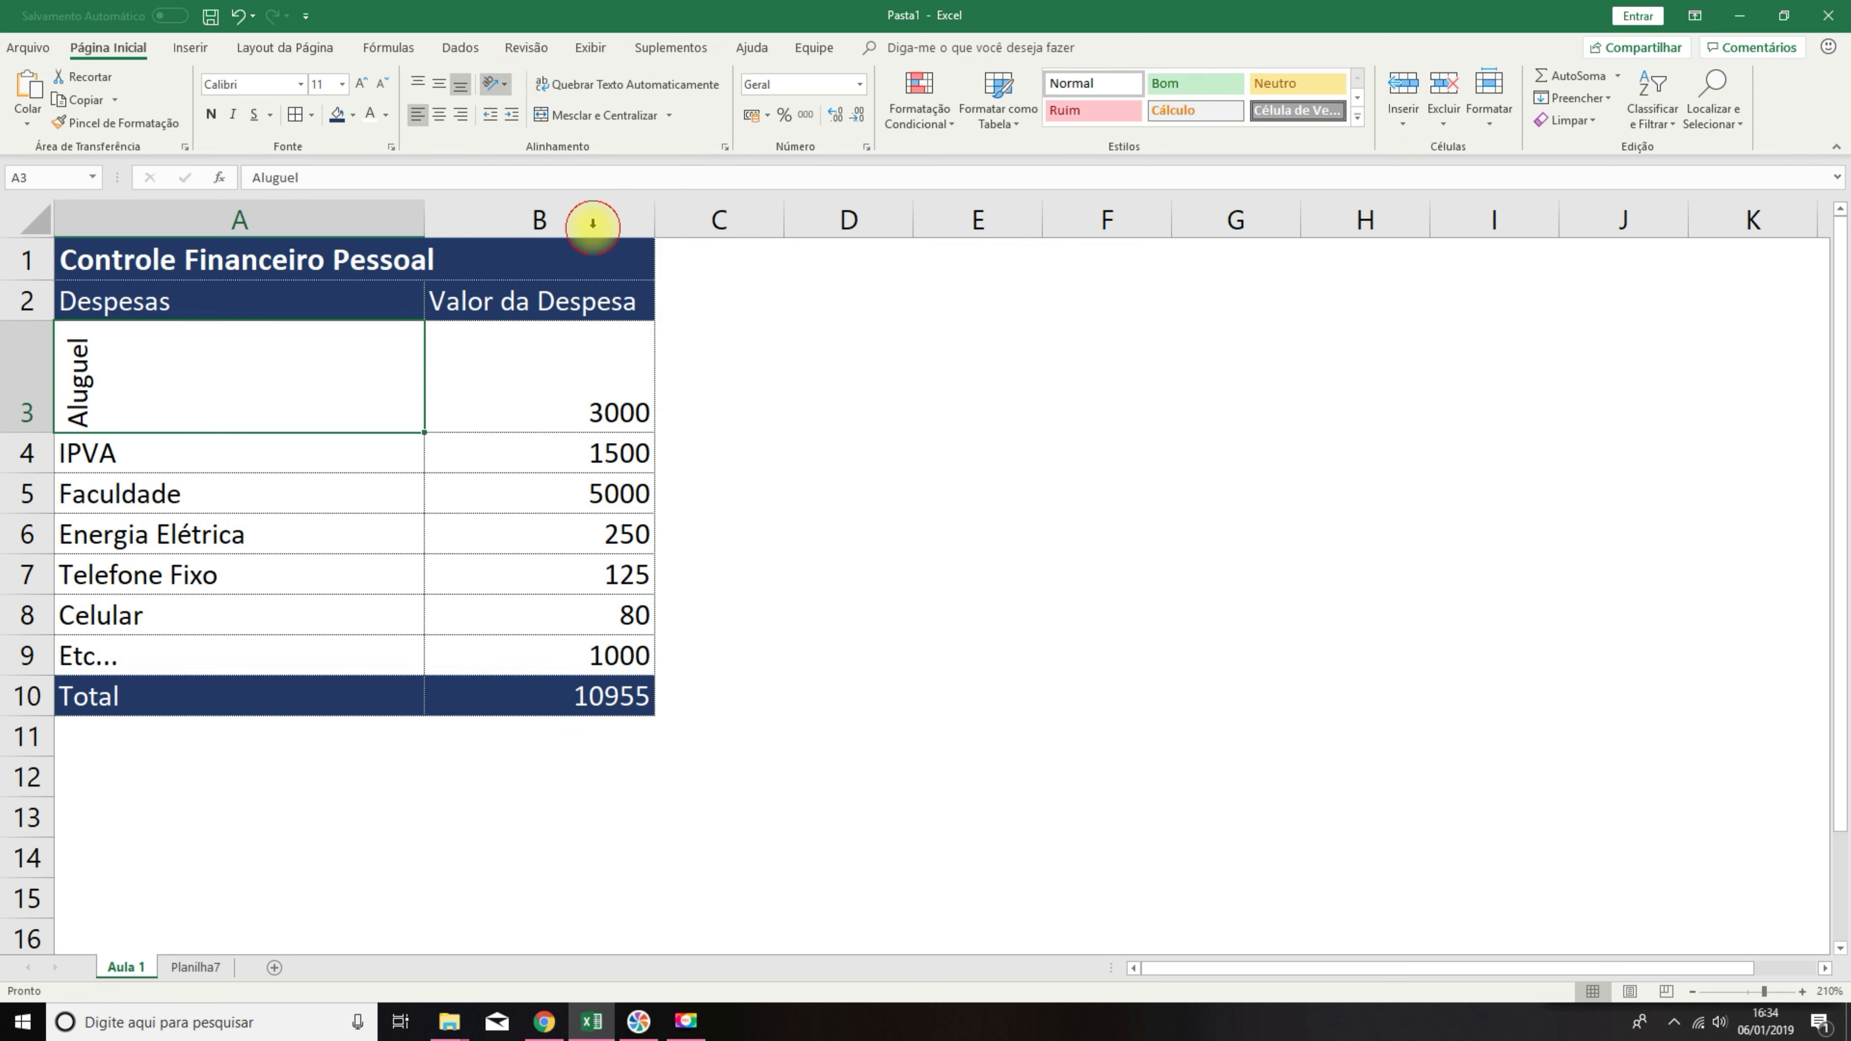
click(333, 295)
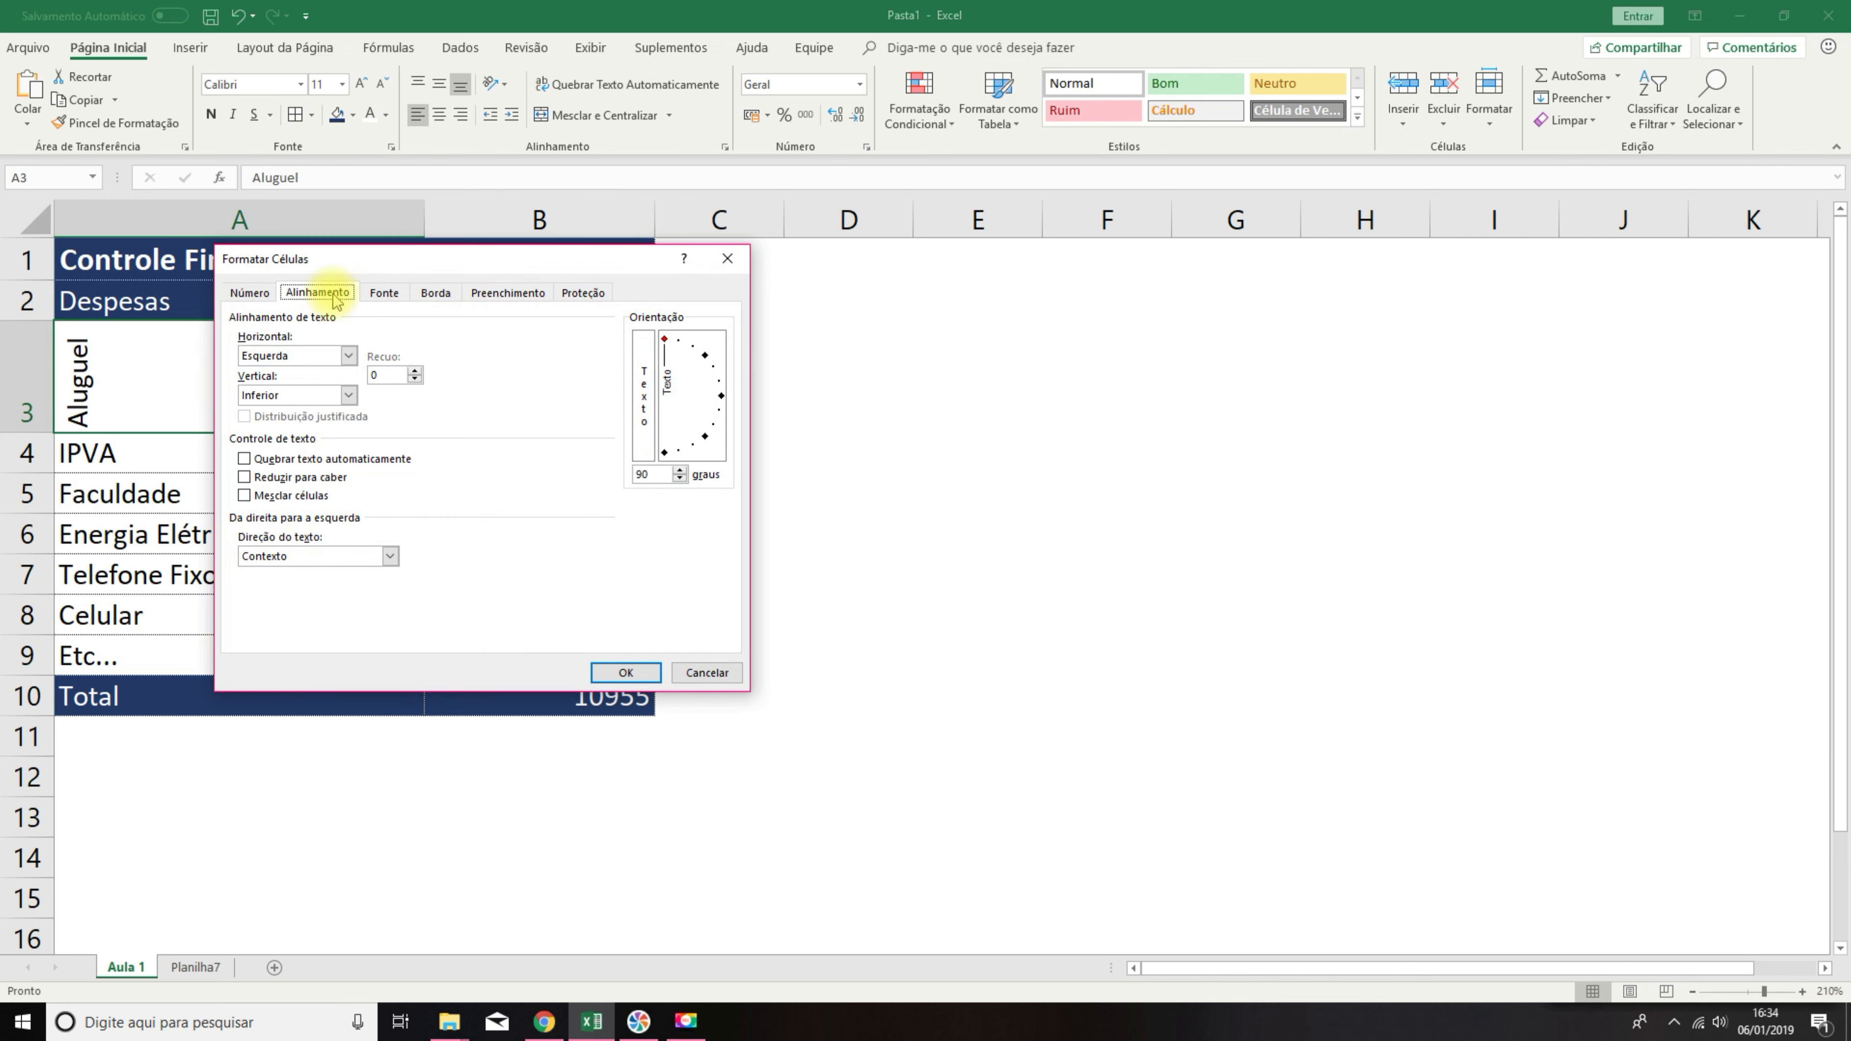
click(348, 355)
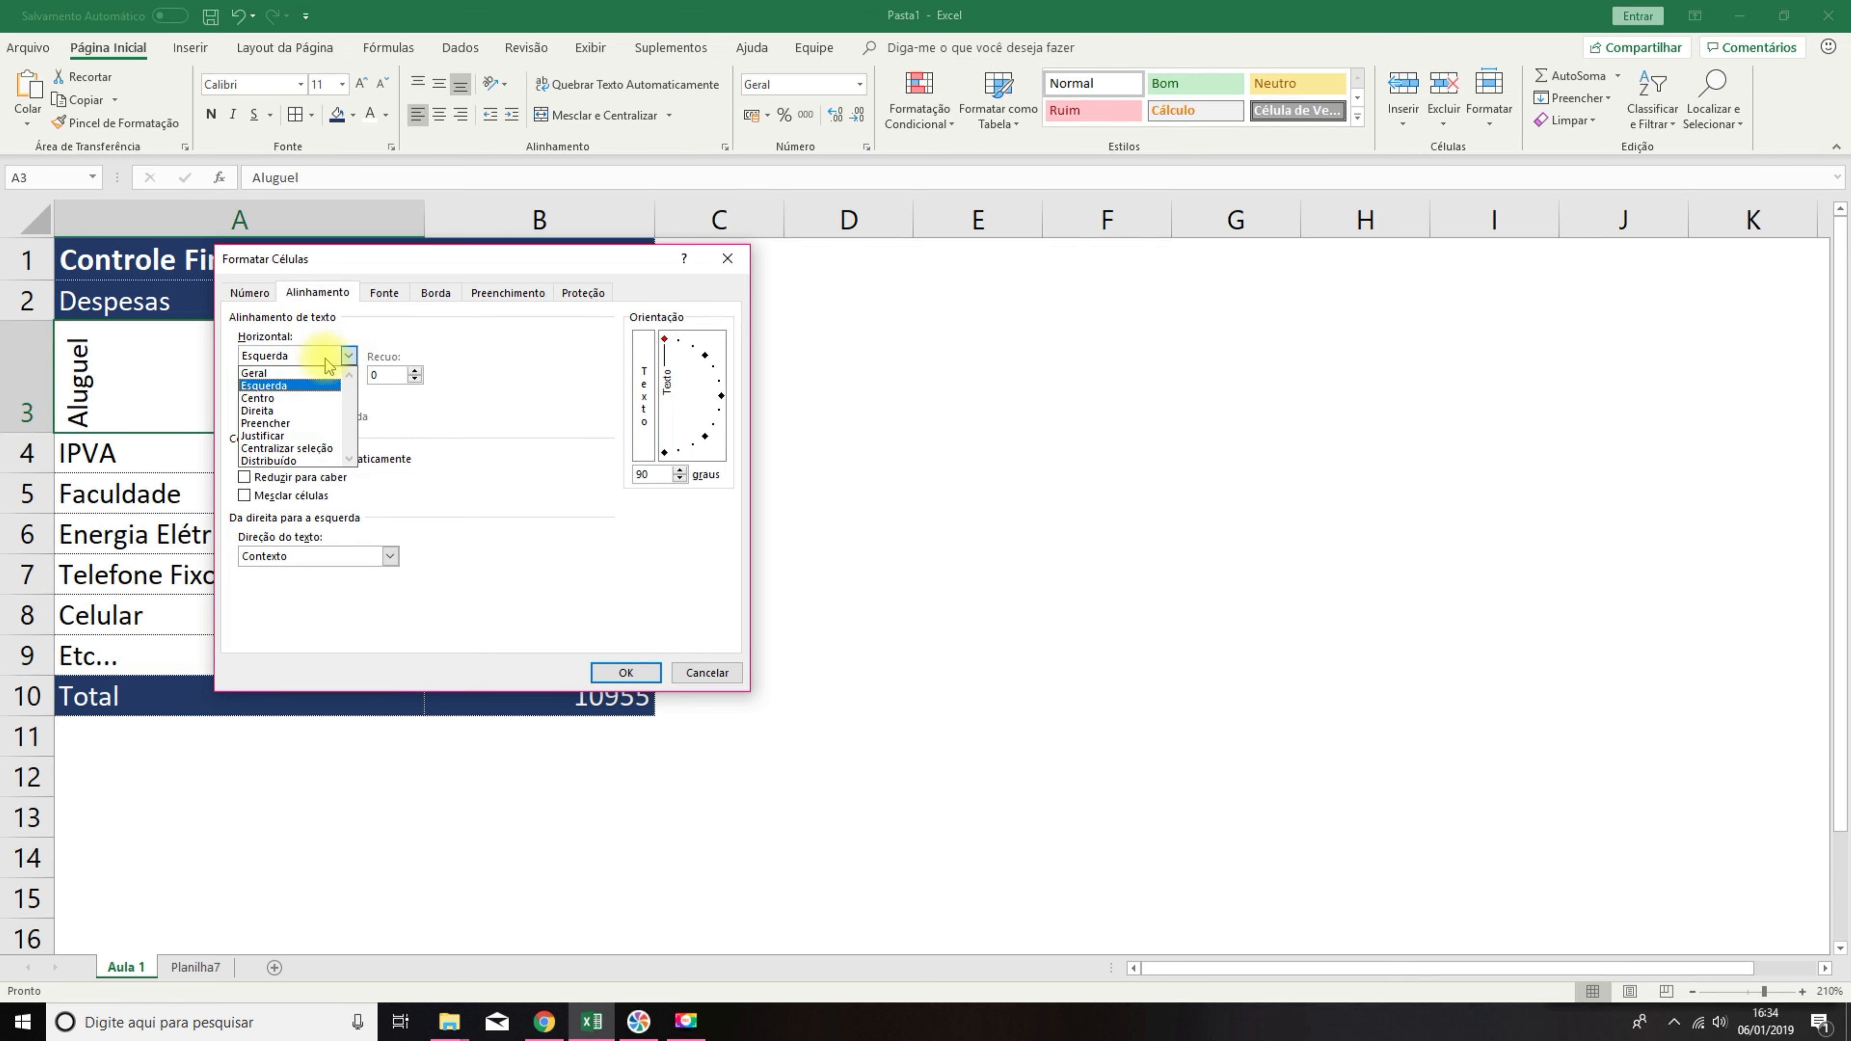
click(266, 411)
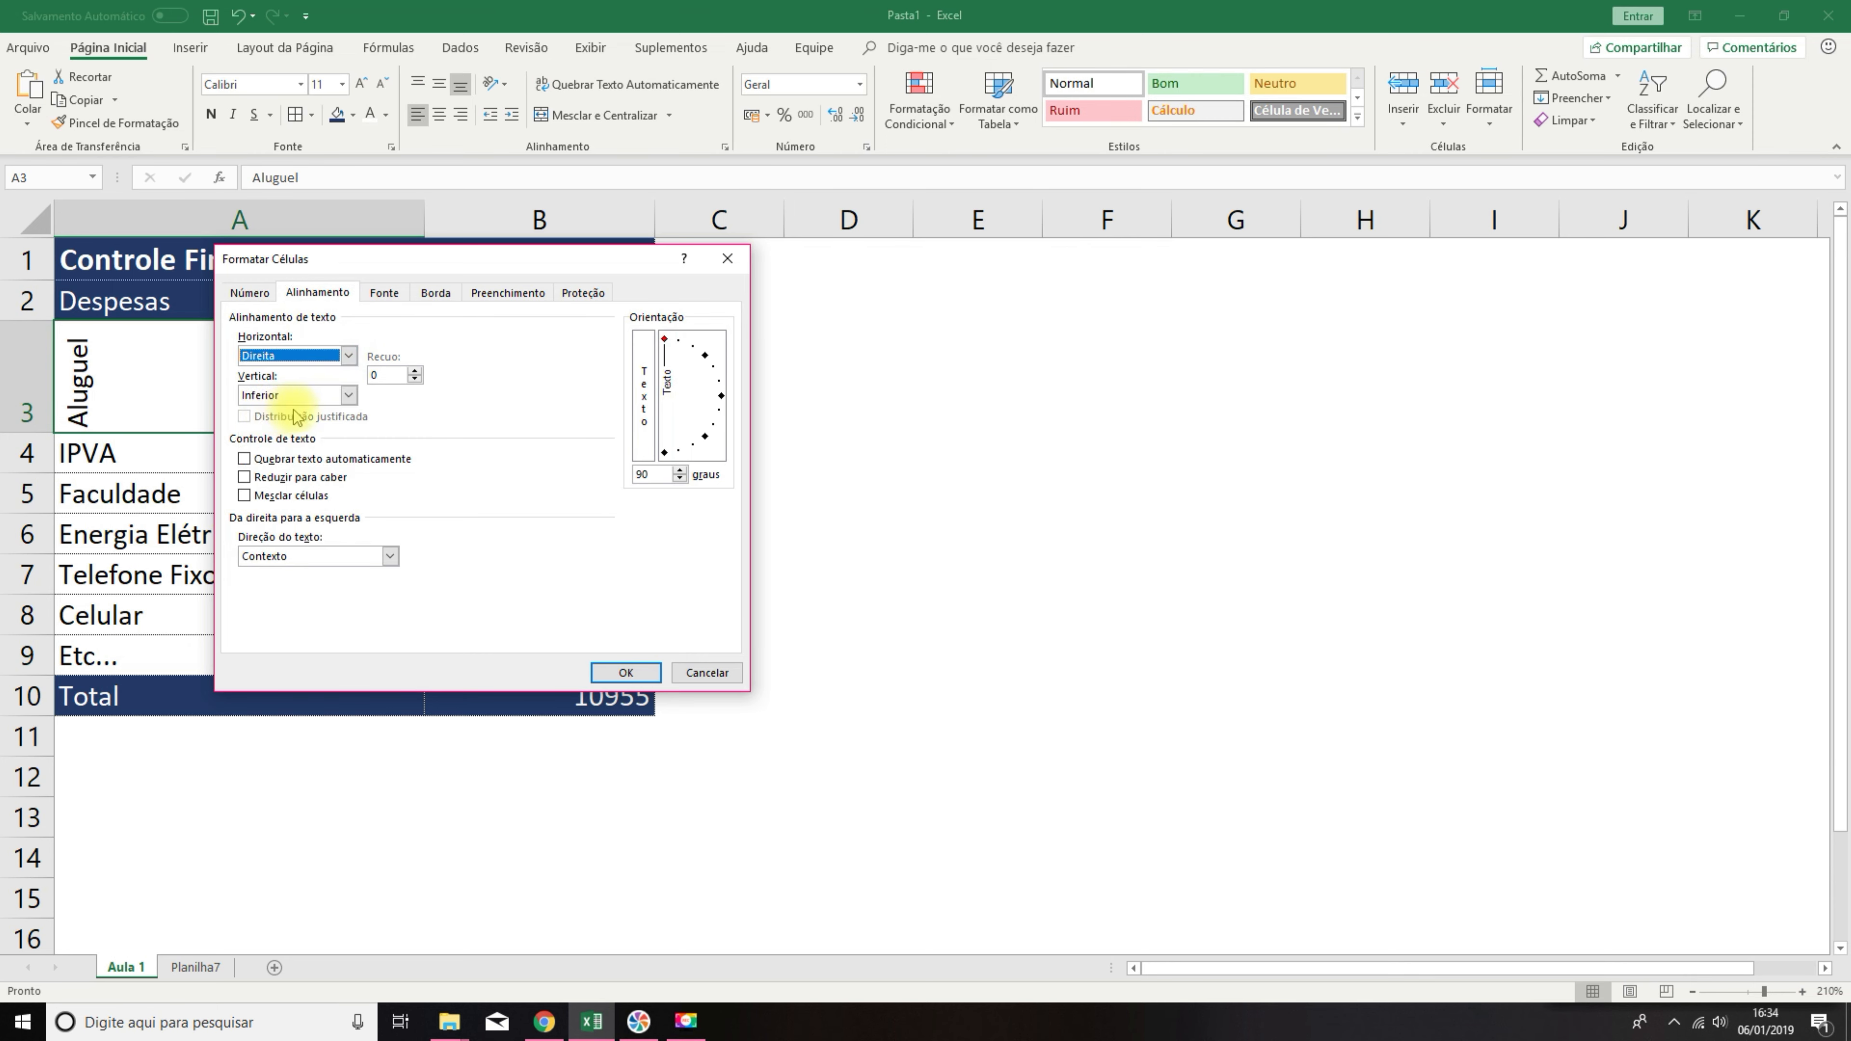
click(348, 395)
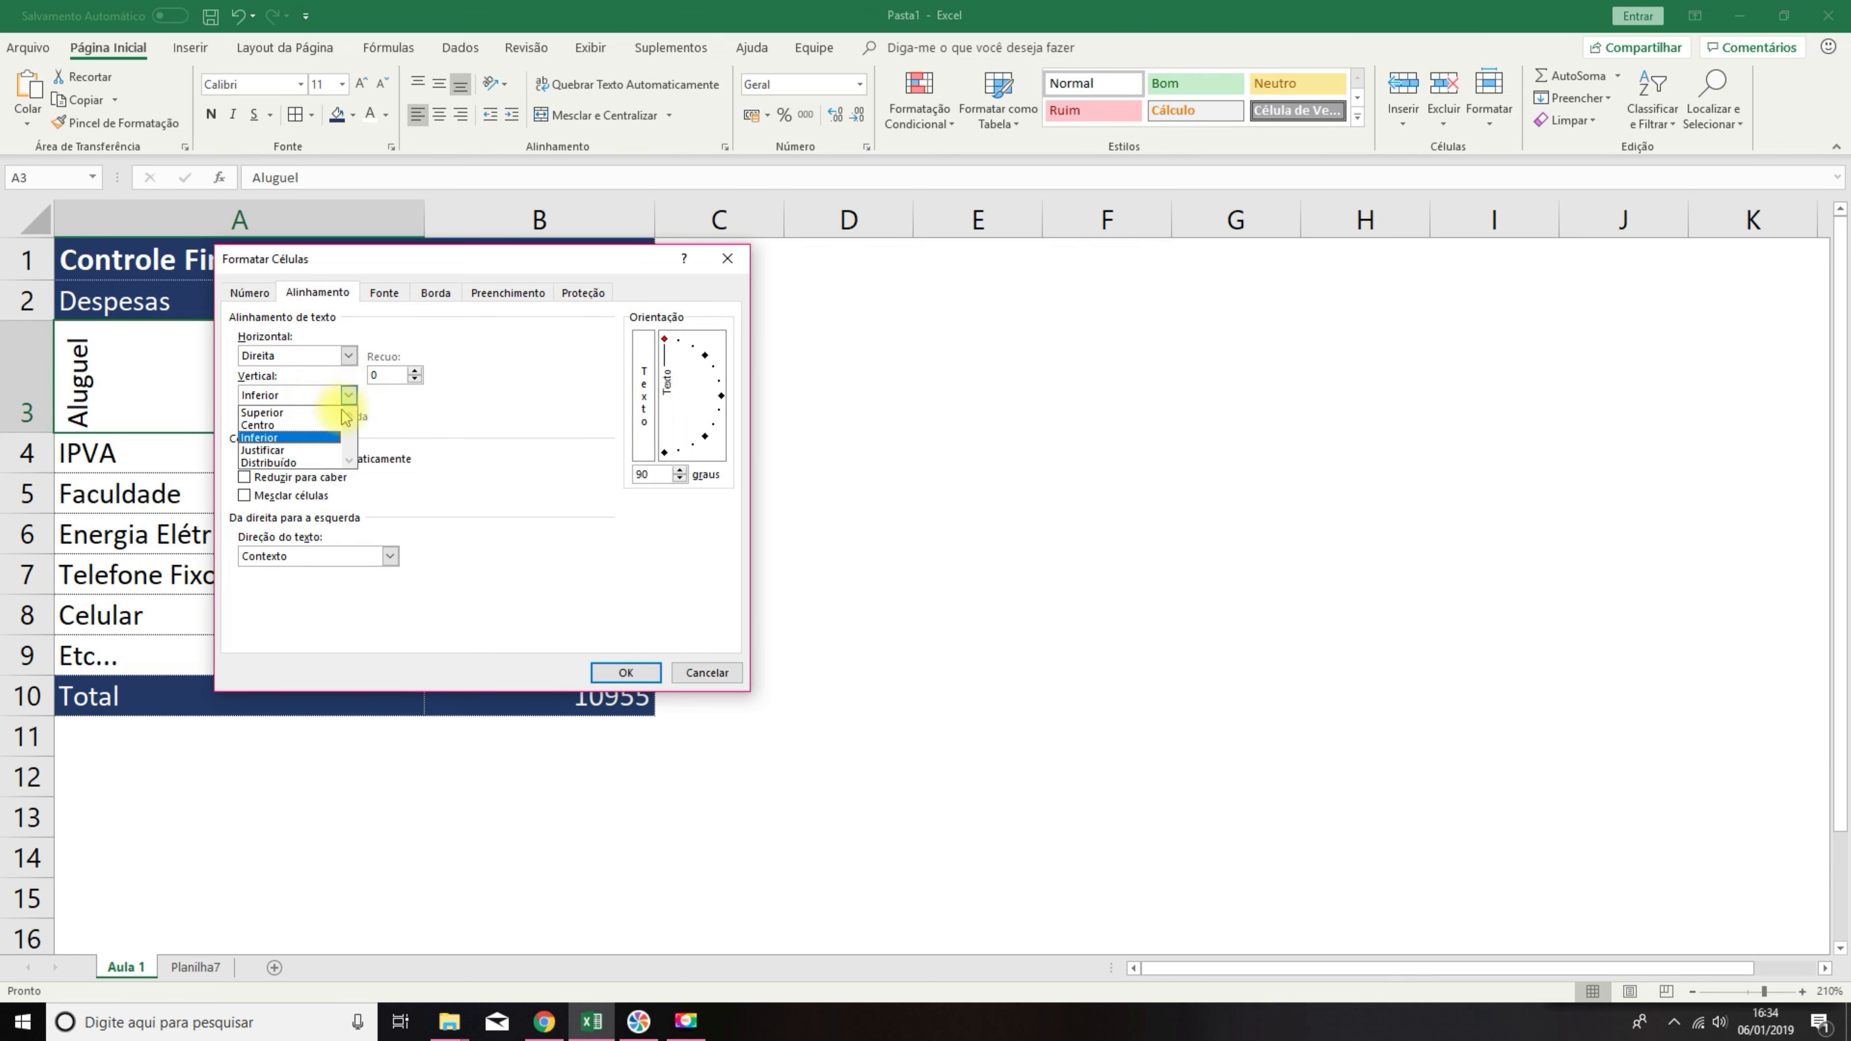
click(280, 414)
click(245, 458)
Examine the font, border, fill, protection, number and alignment settings in Formatar Células, discarding any changes.
click(386, 295)
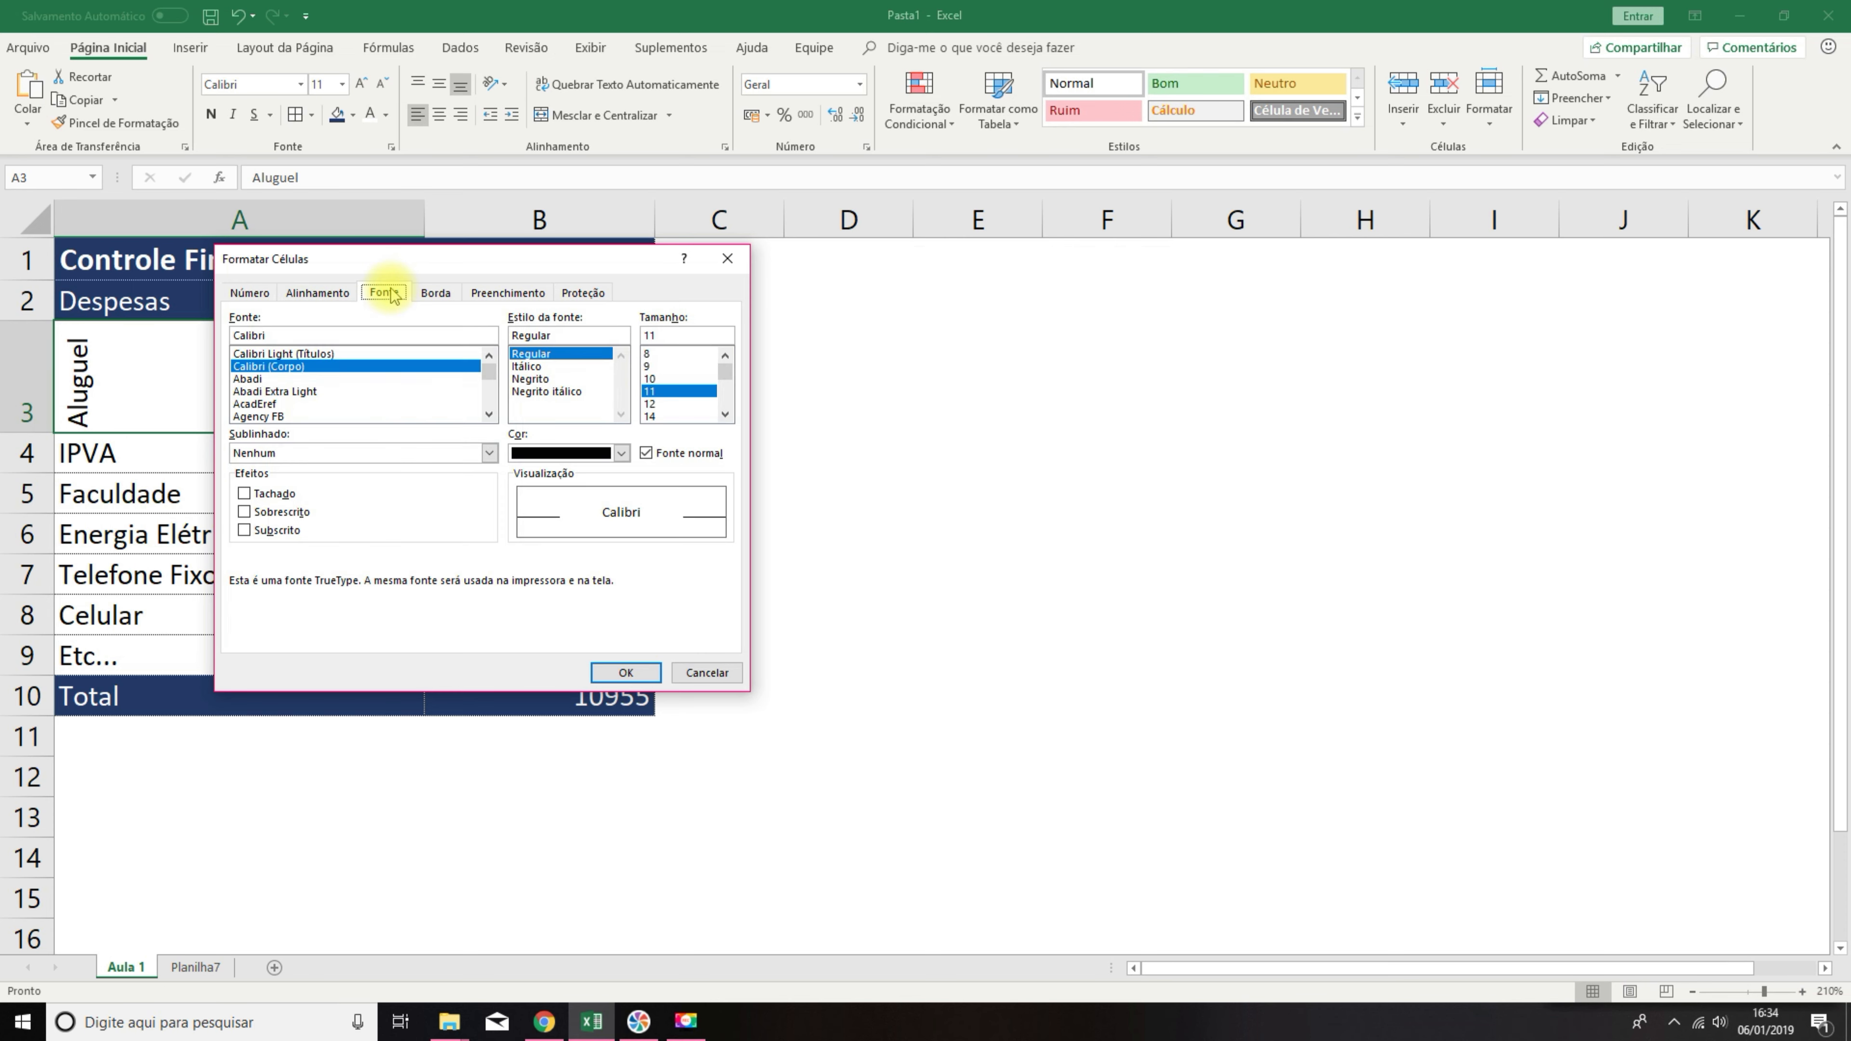
click(436, 294)
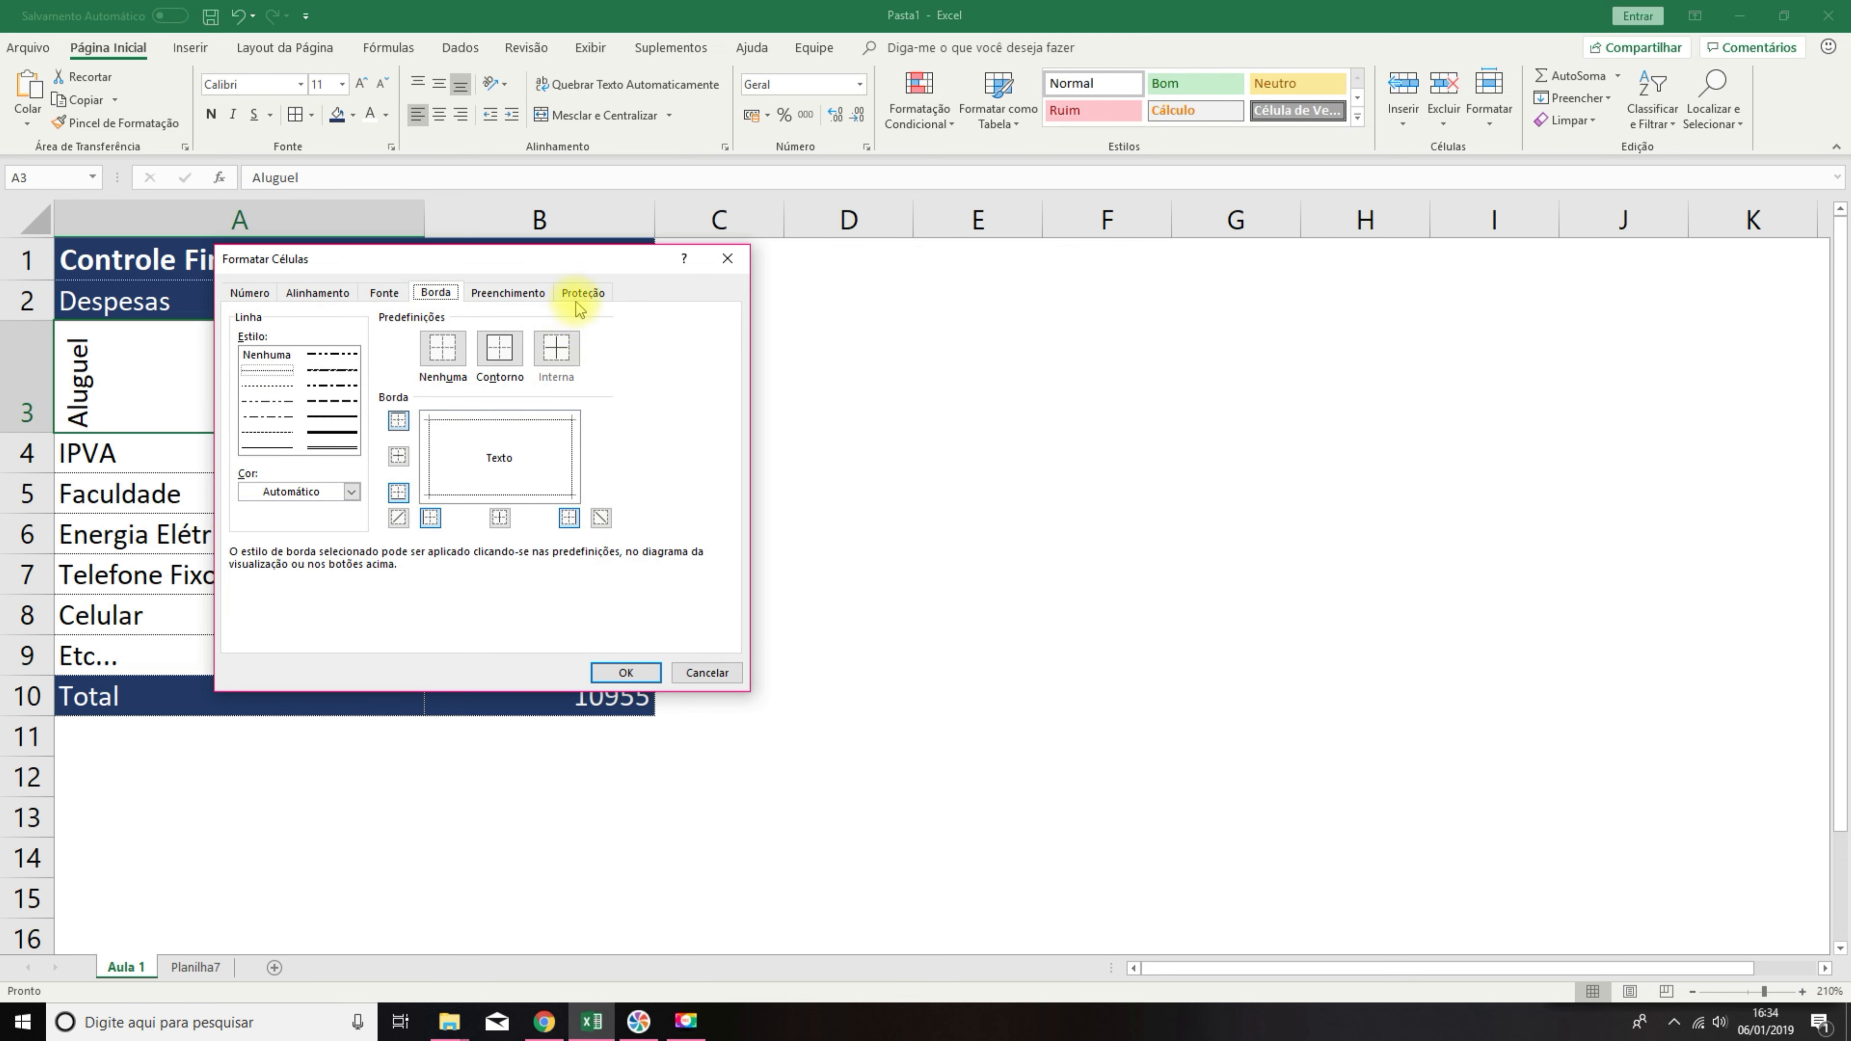
click(487, 294)
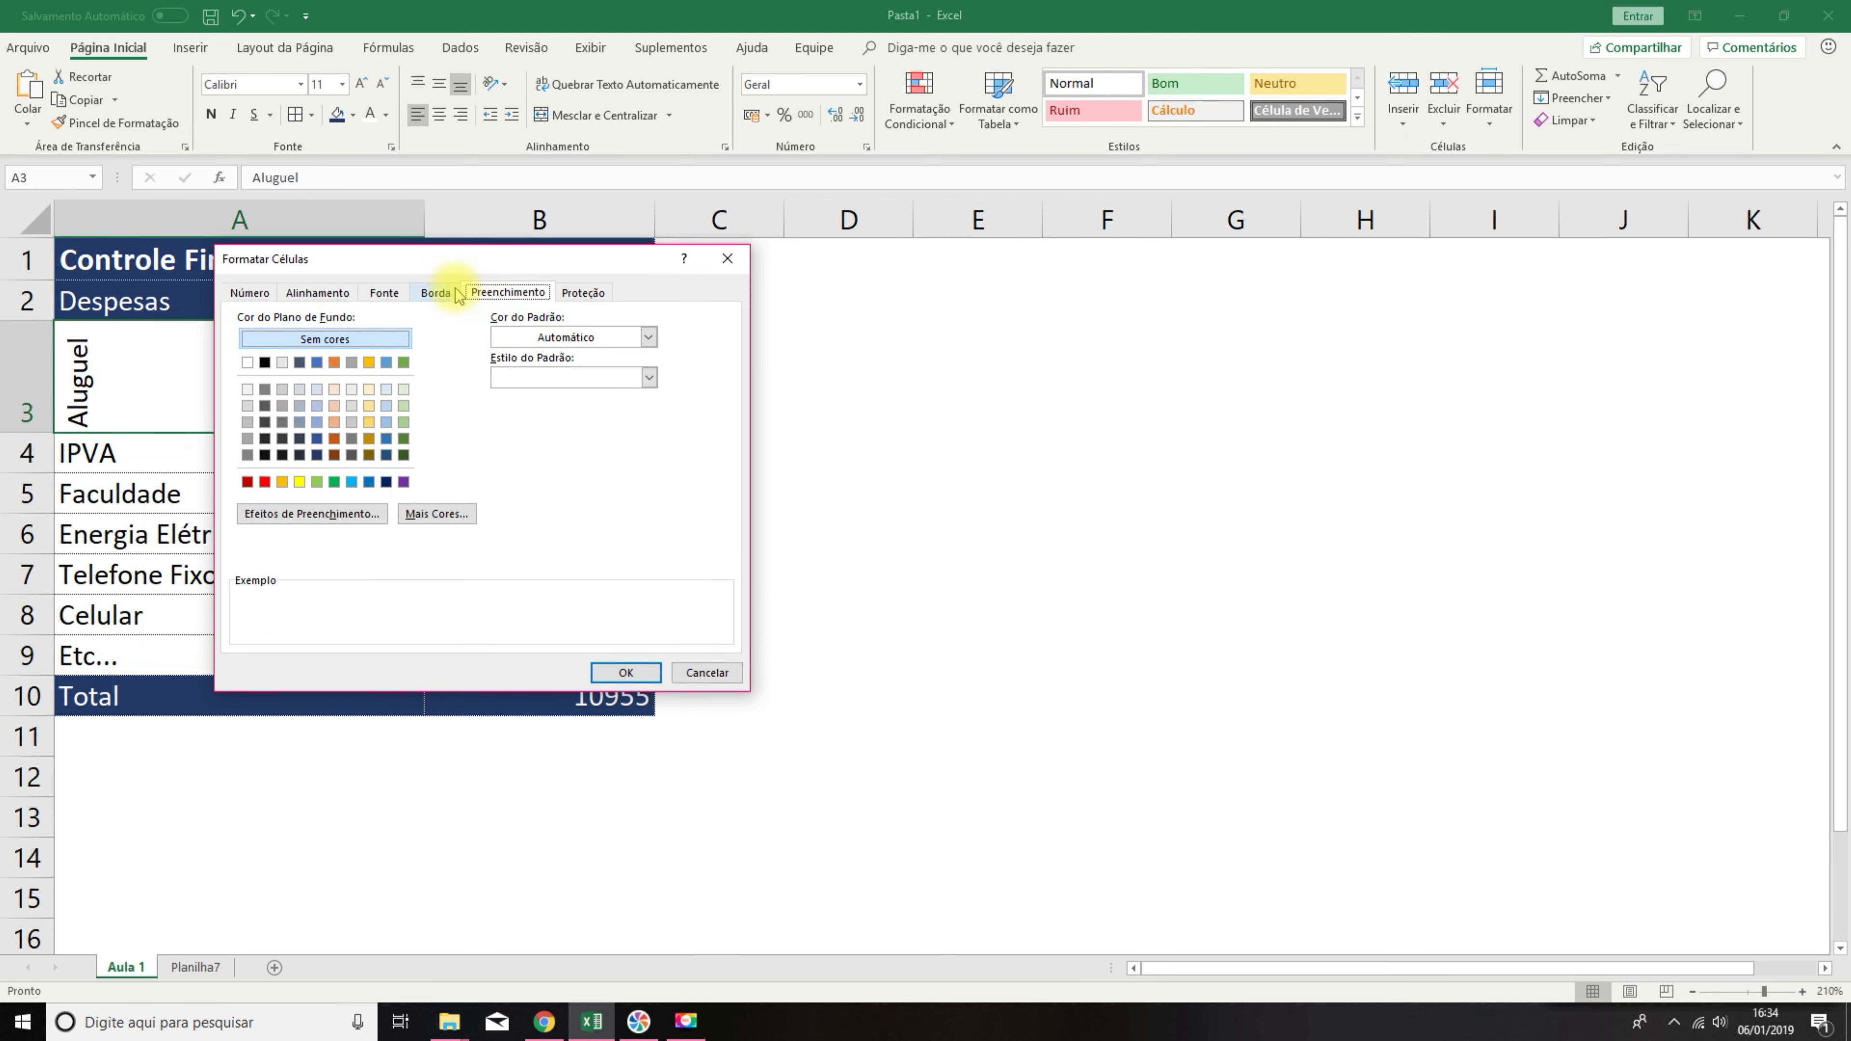
click(574, 293)
click(269, 298)
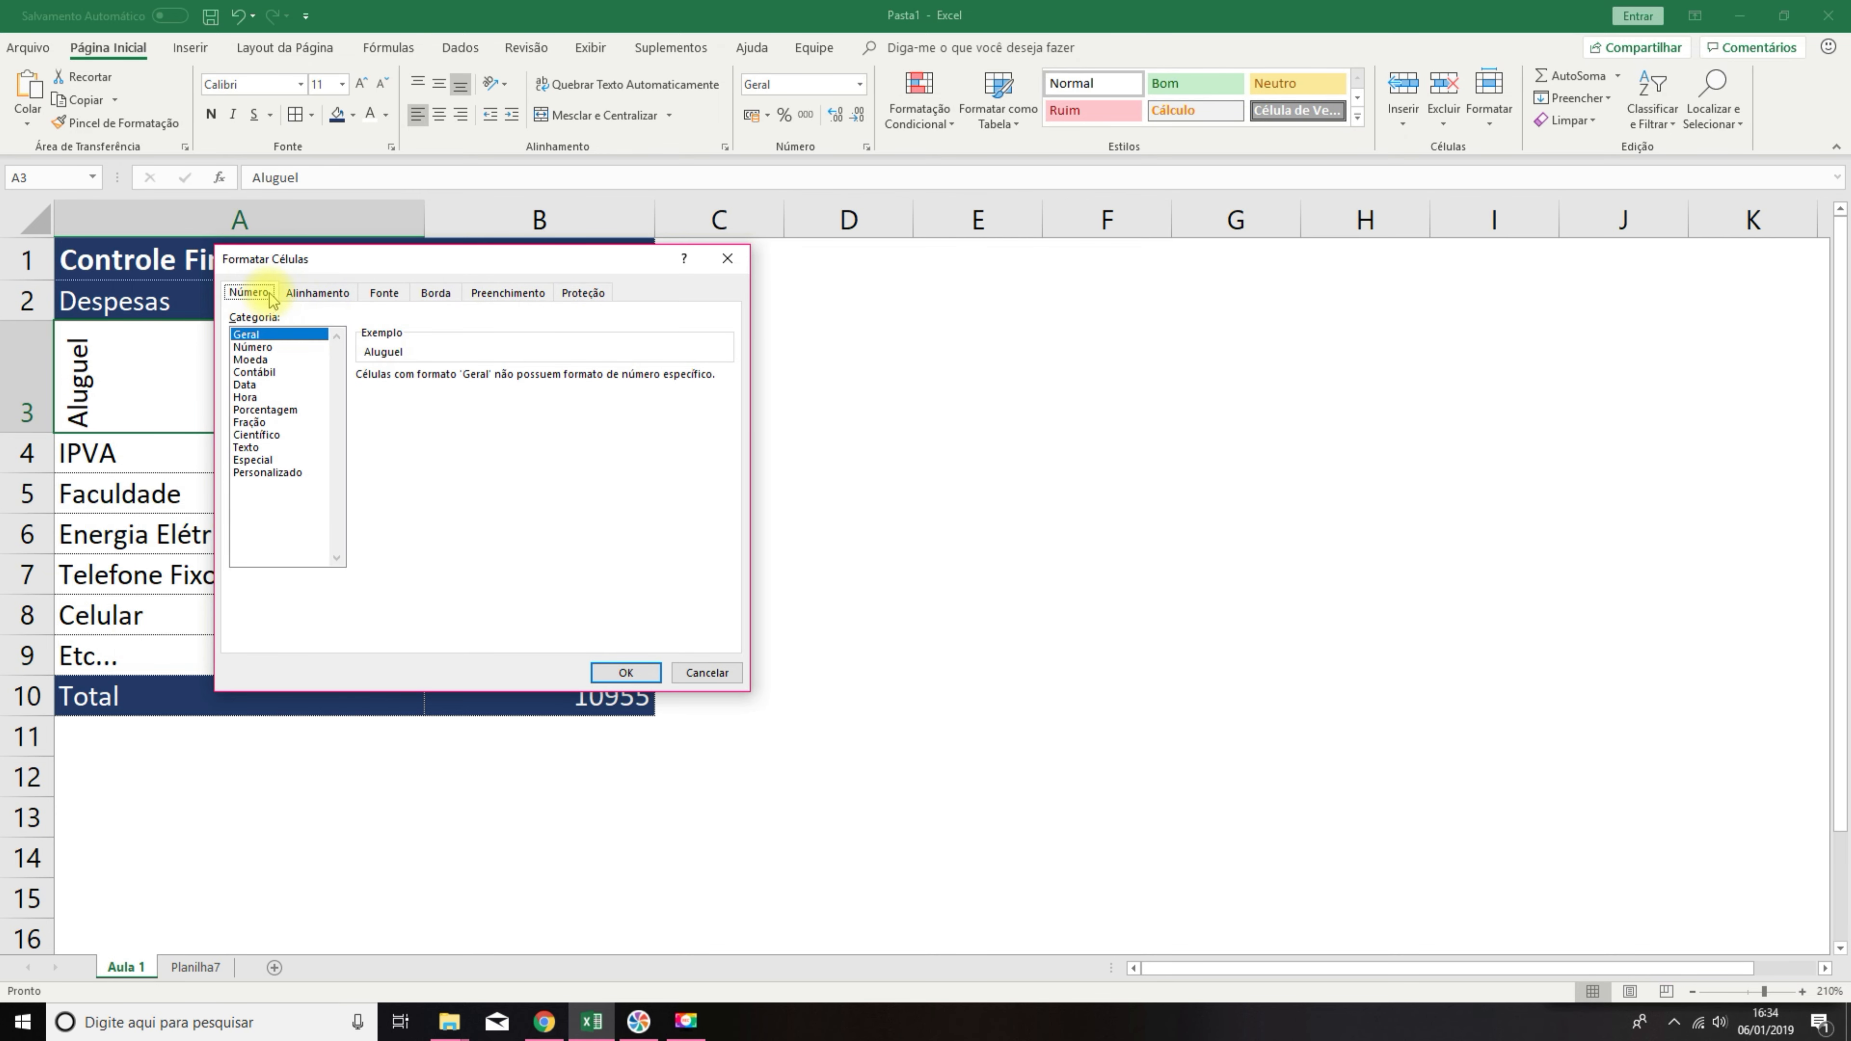
click(325, 294)
click(386, 293)
click(436, 293)
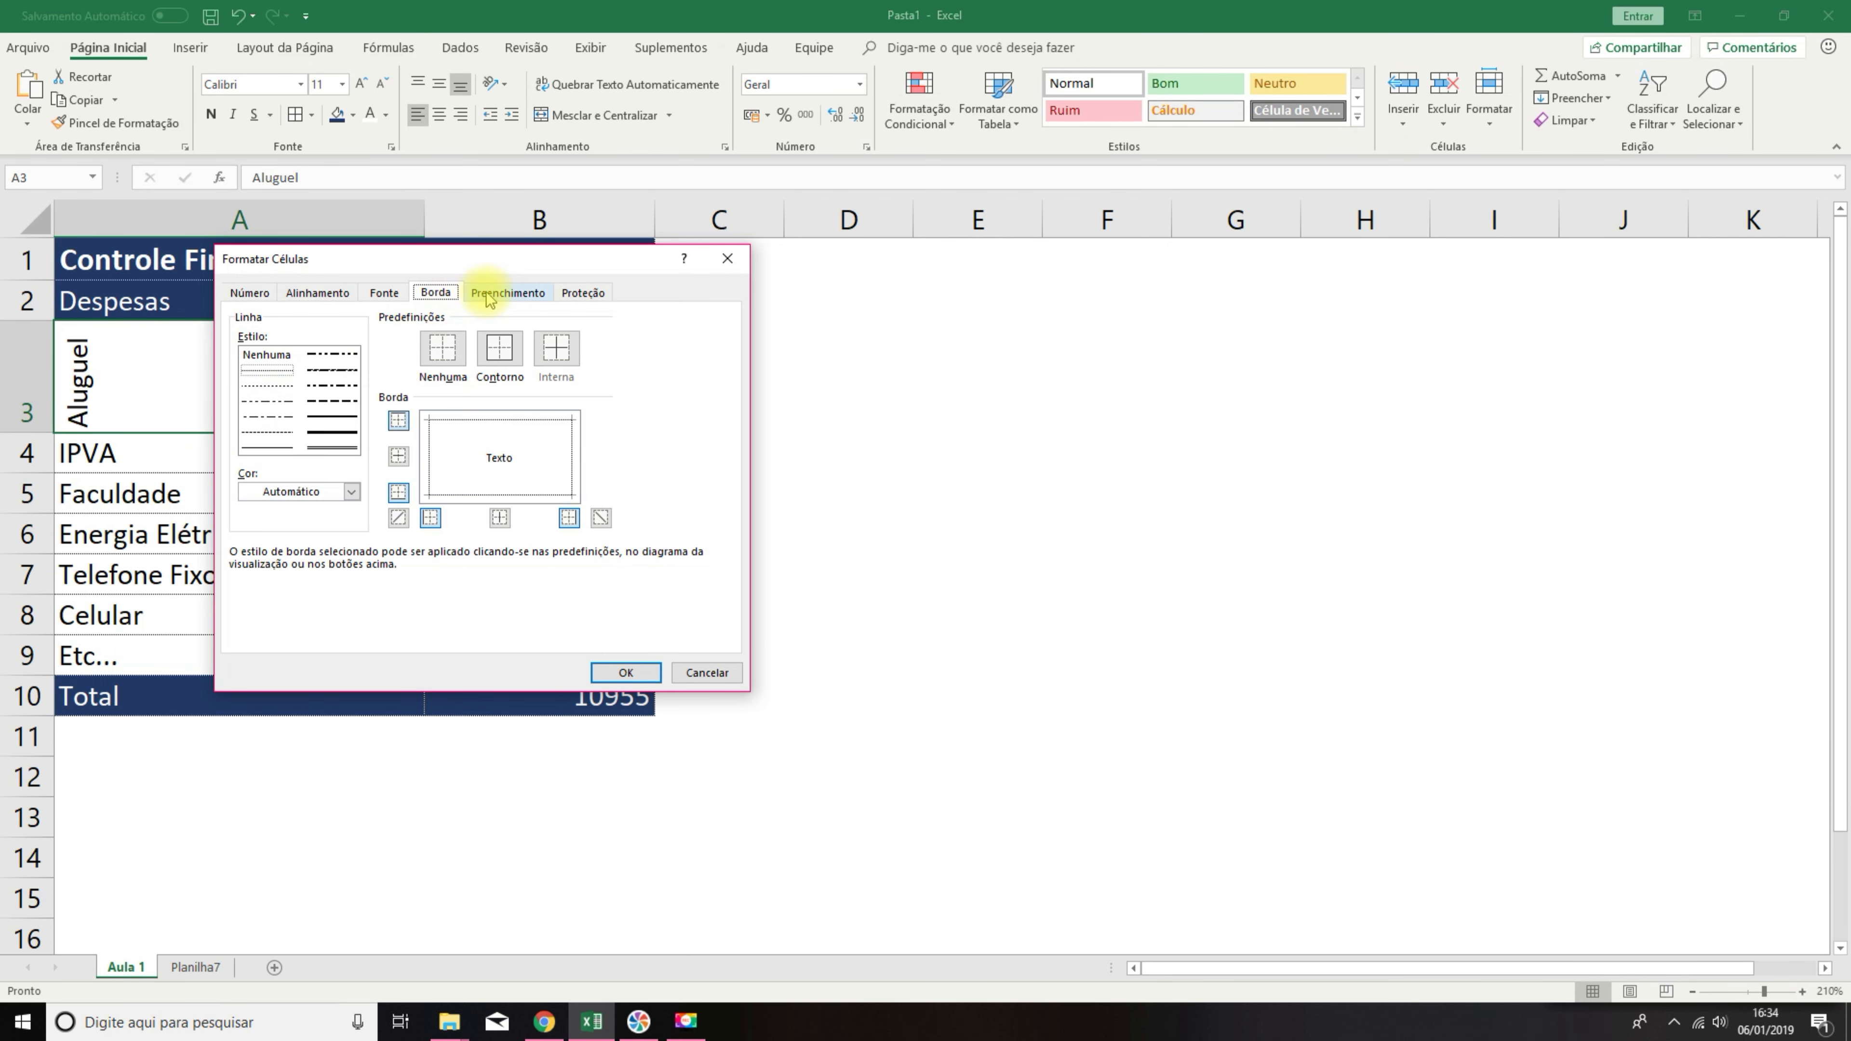
click(508, 293)
click(583, 293)
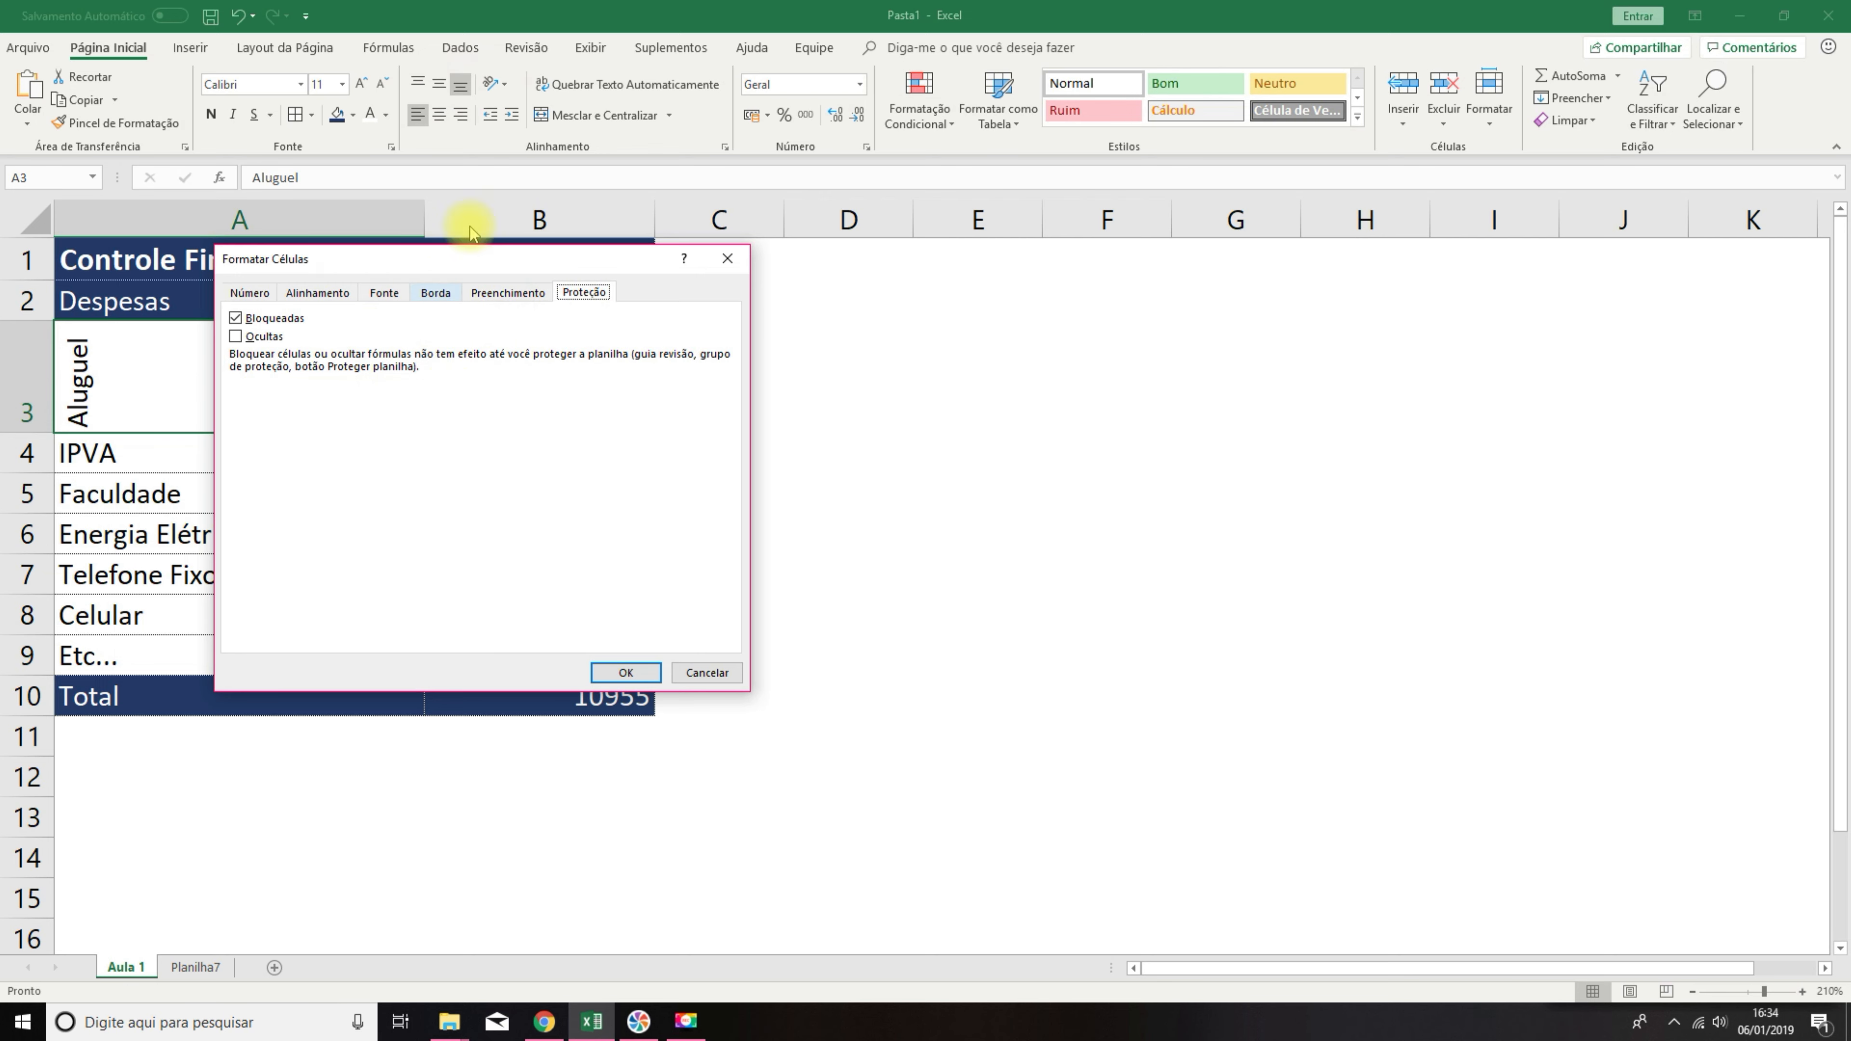
click(705, 674)
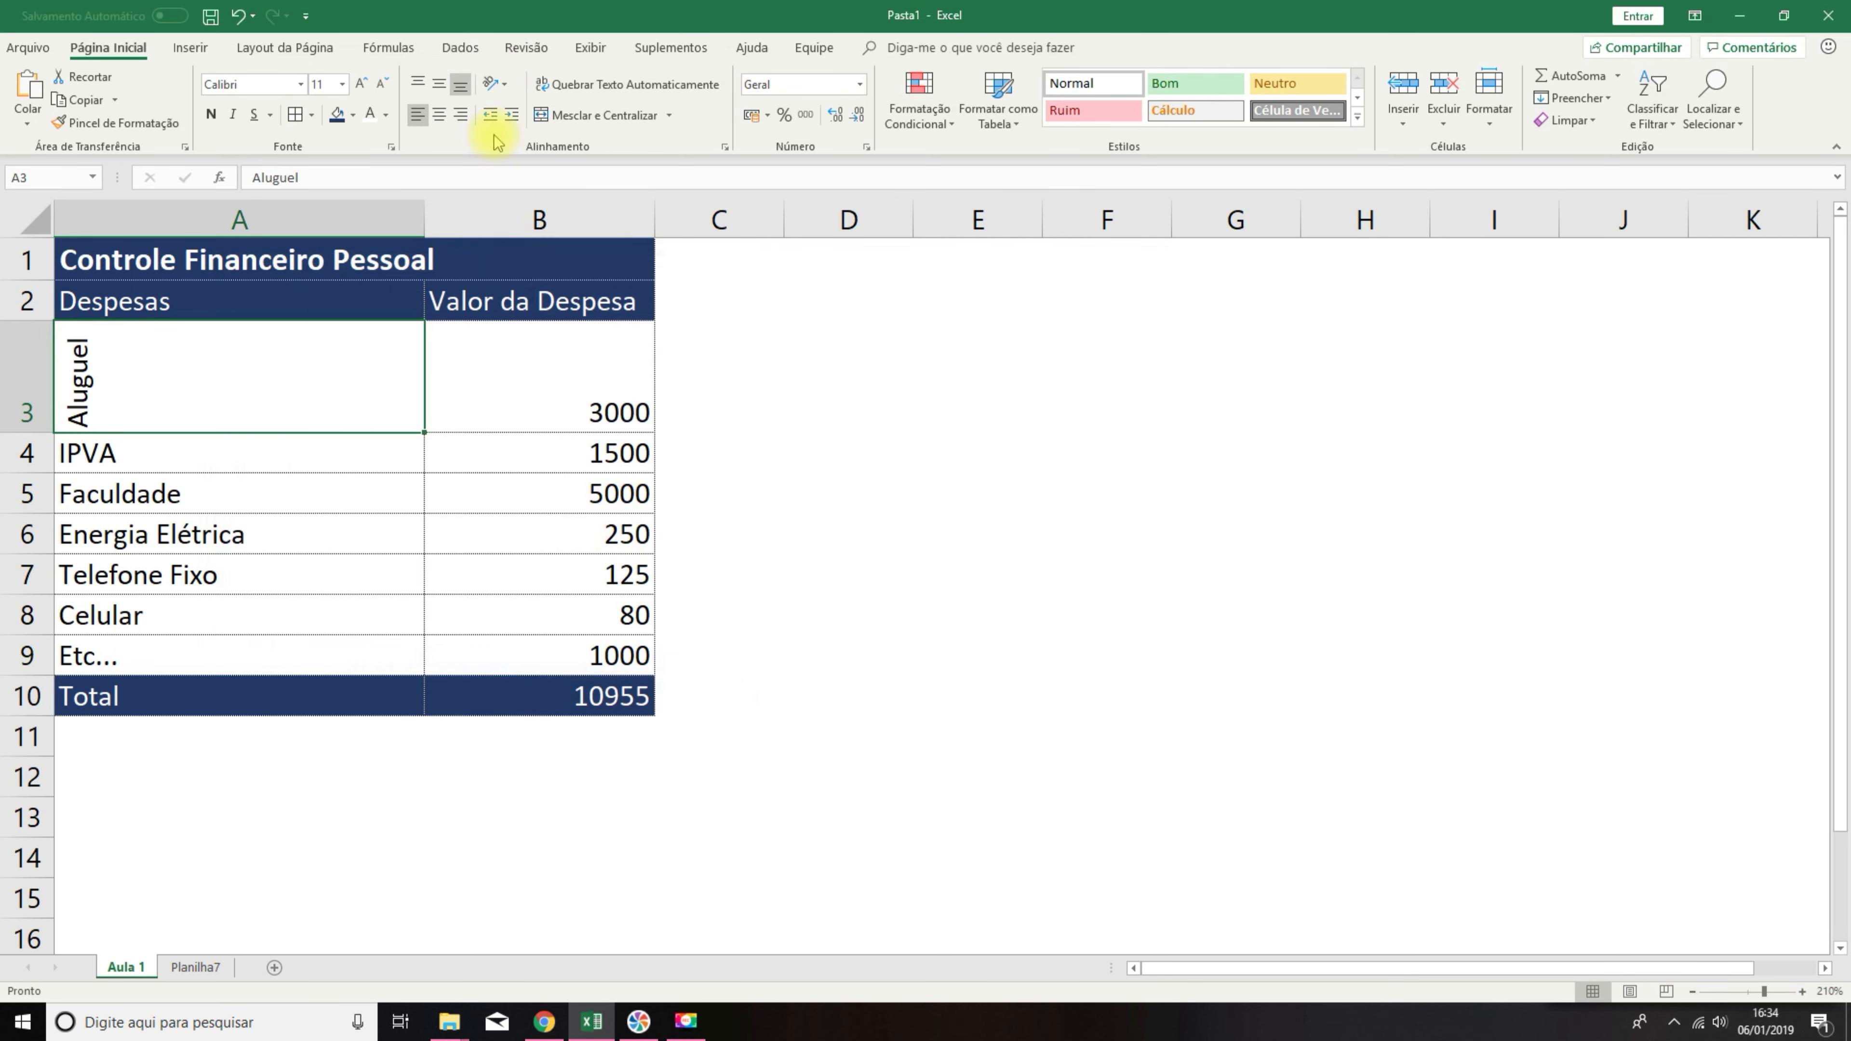
Undo the vertical orientation and upward rotation of the Aluguel text in cell A3.
click(238, 15)
click(239, 16)
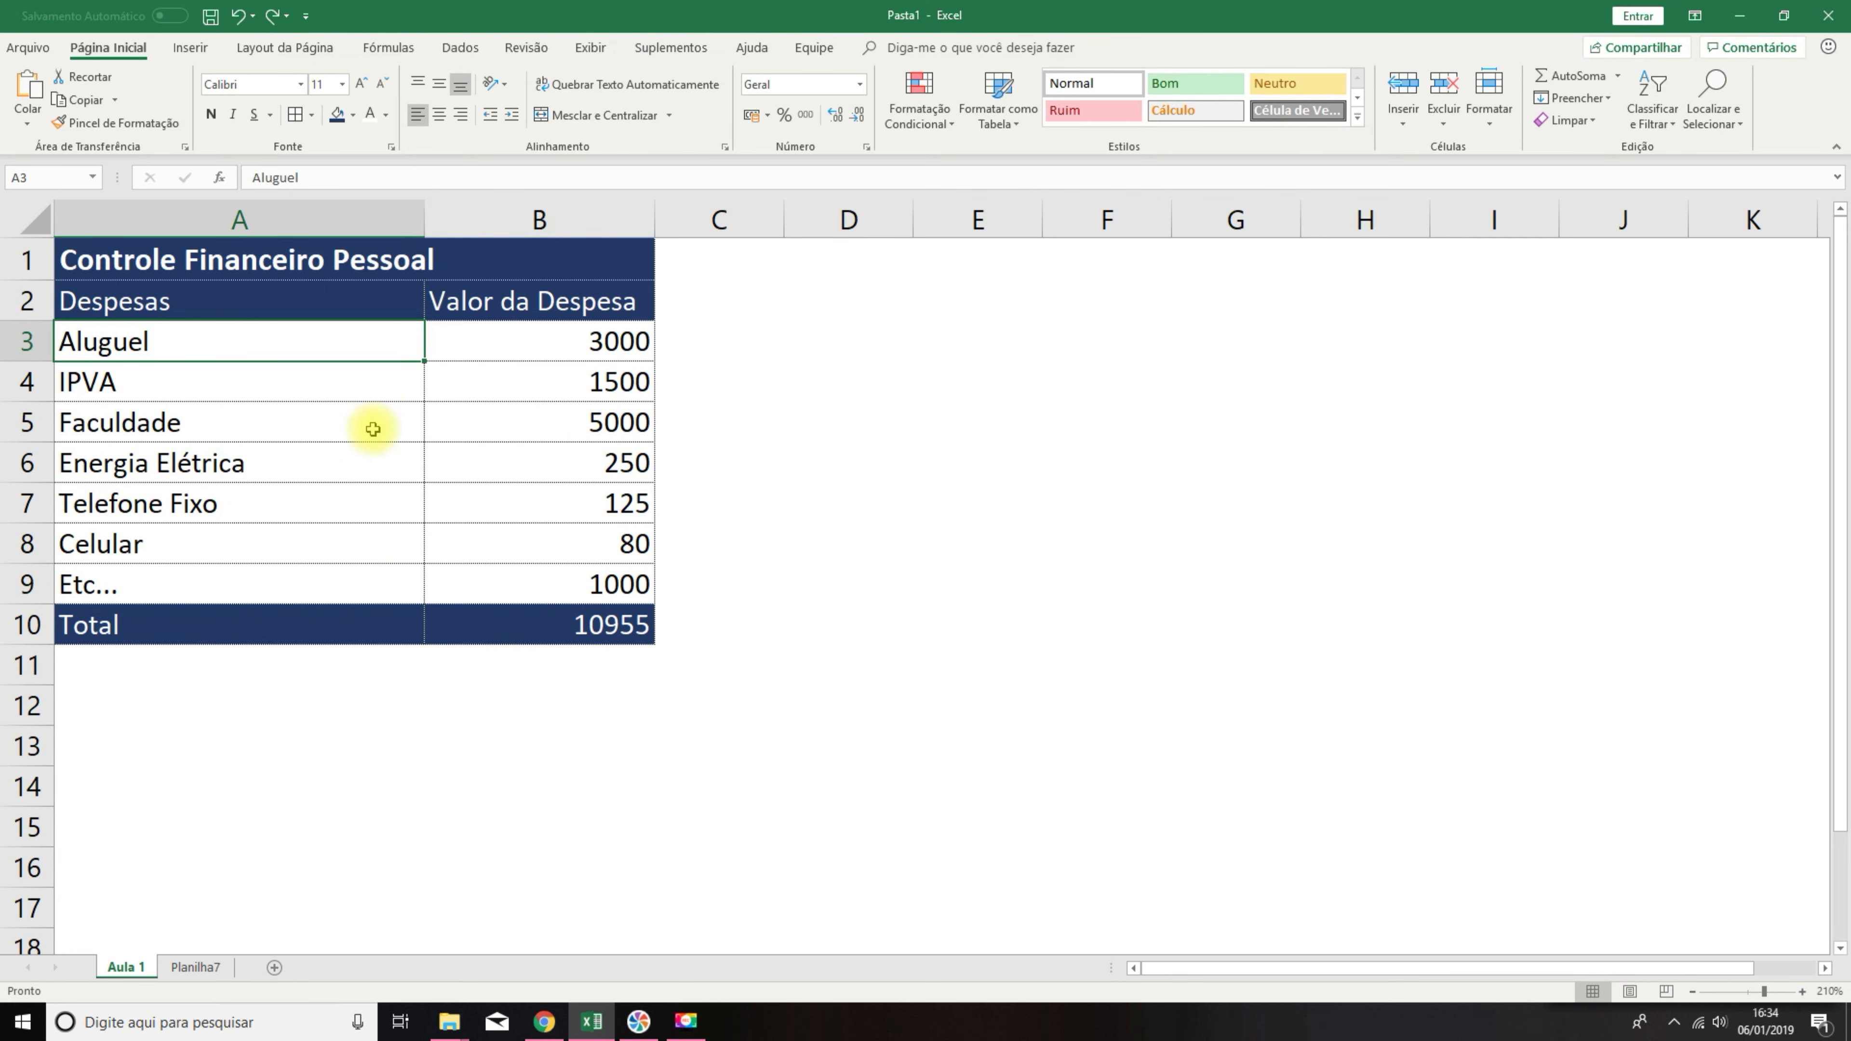
click(408, 452)
click(446, 407)
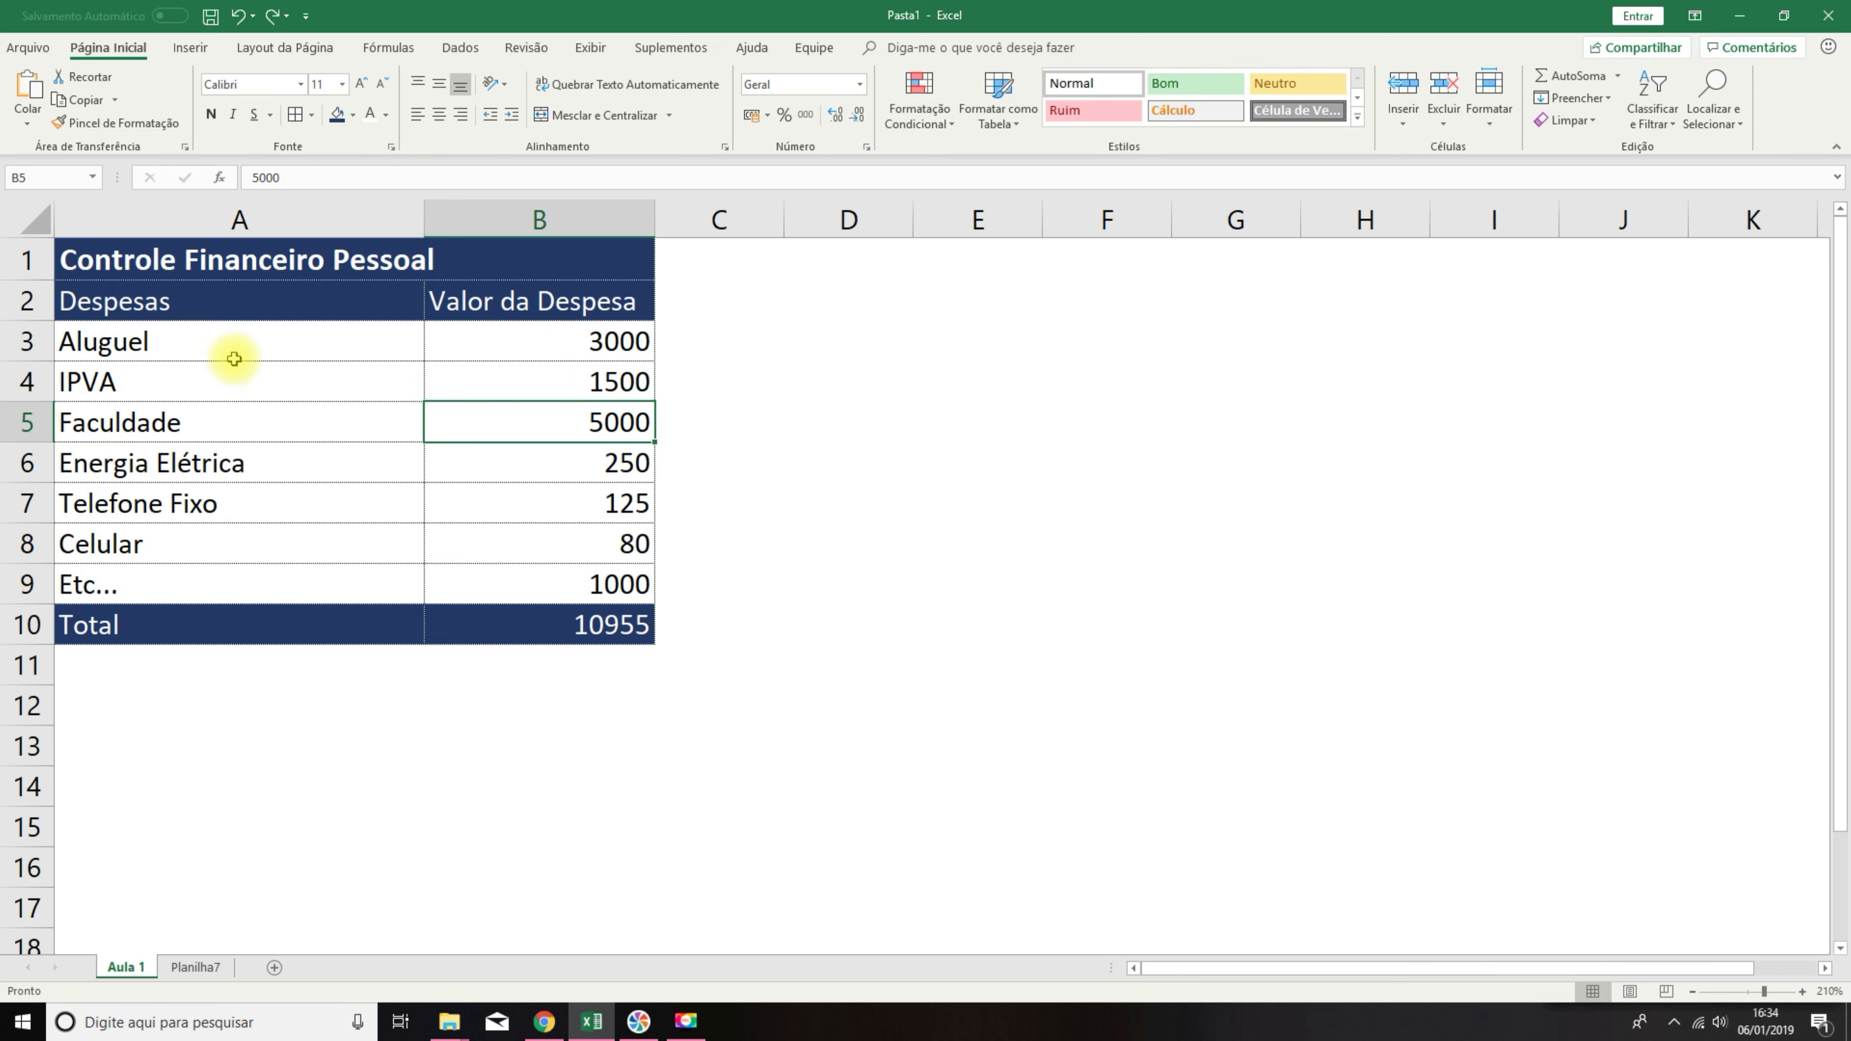
Merge cells A1 and B1 and centre the title Controle Financeiro Pessoal across them.
click(143, 263)
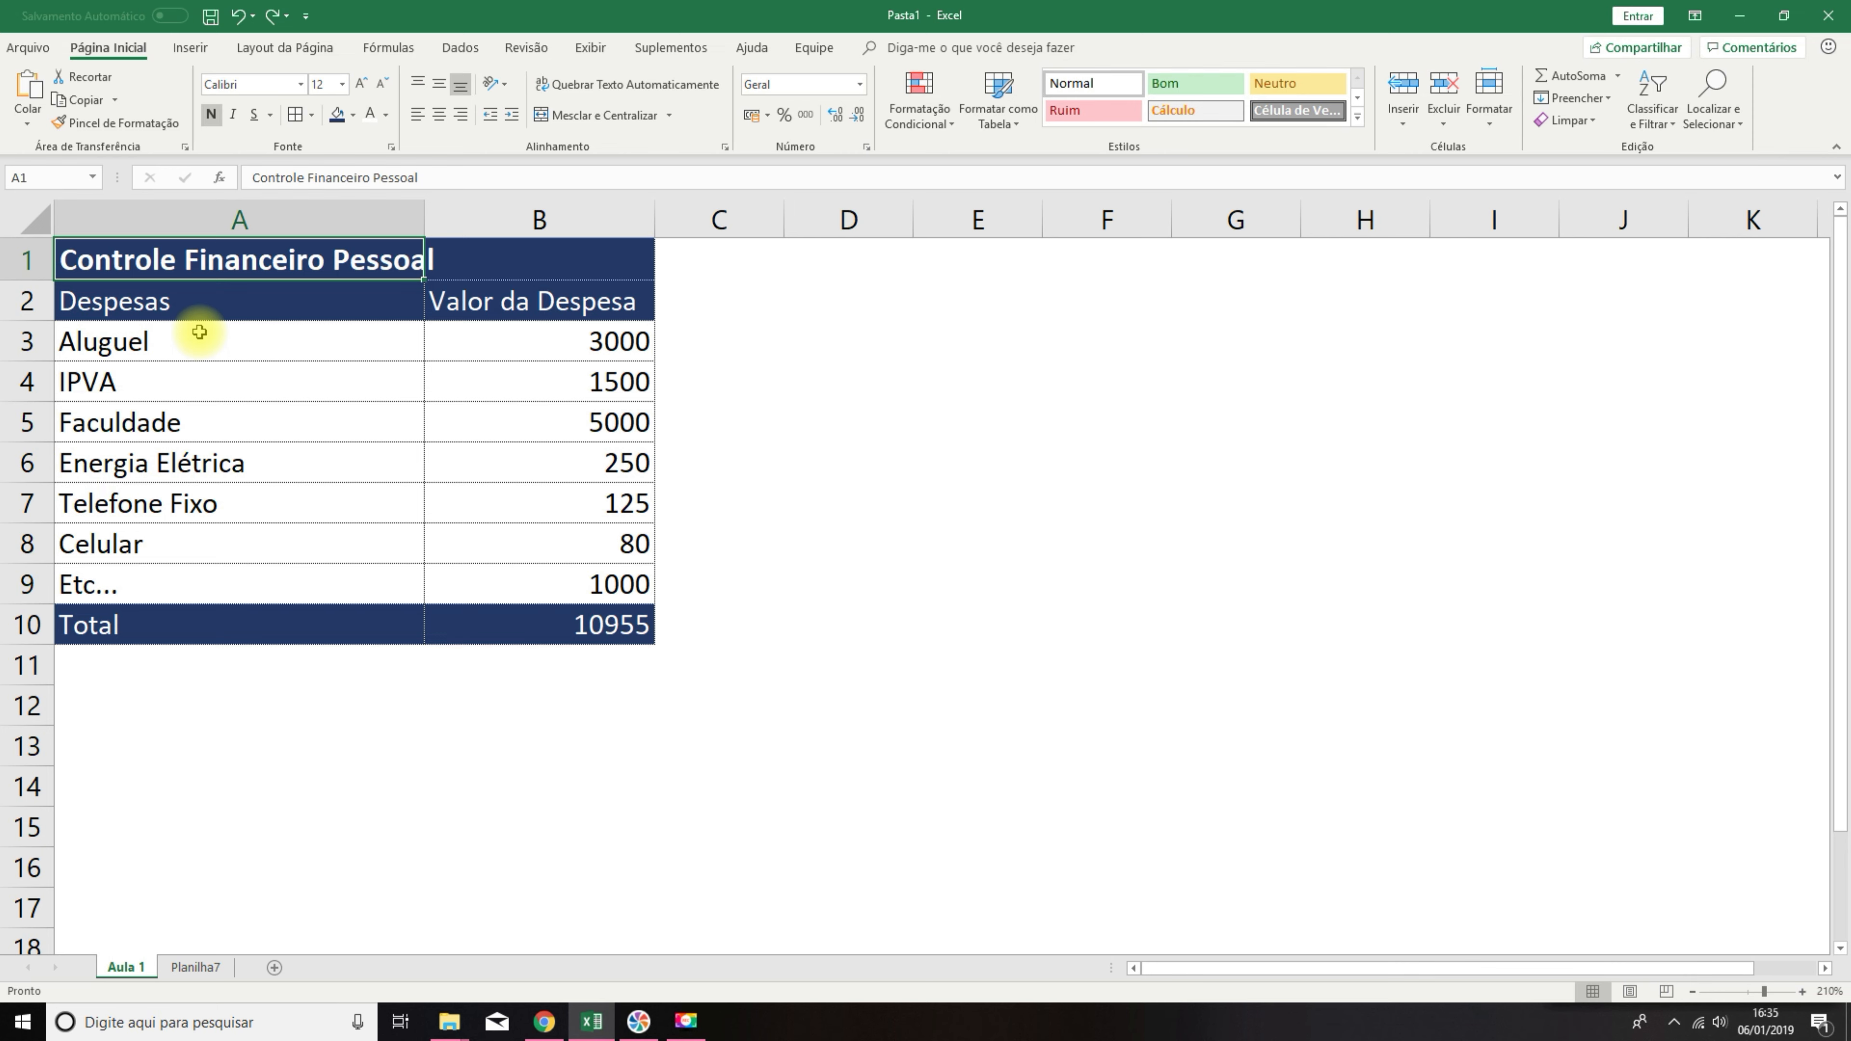
drag(310, 256, 464, 261)
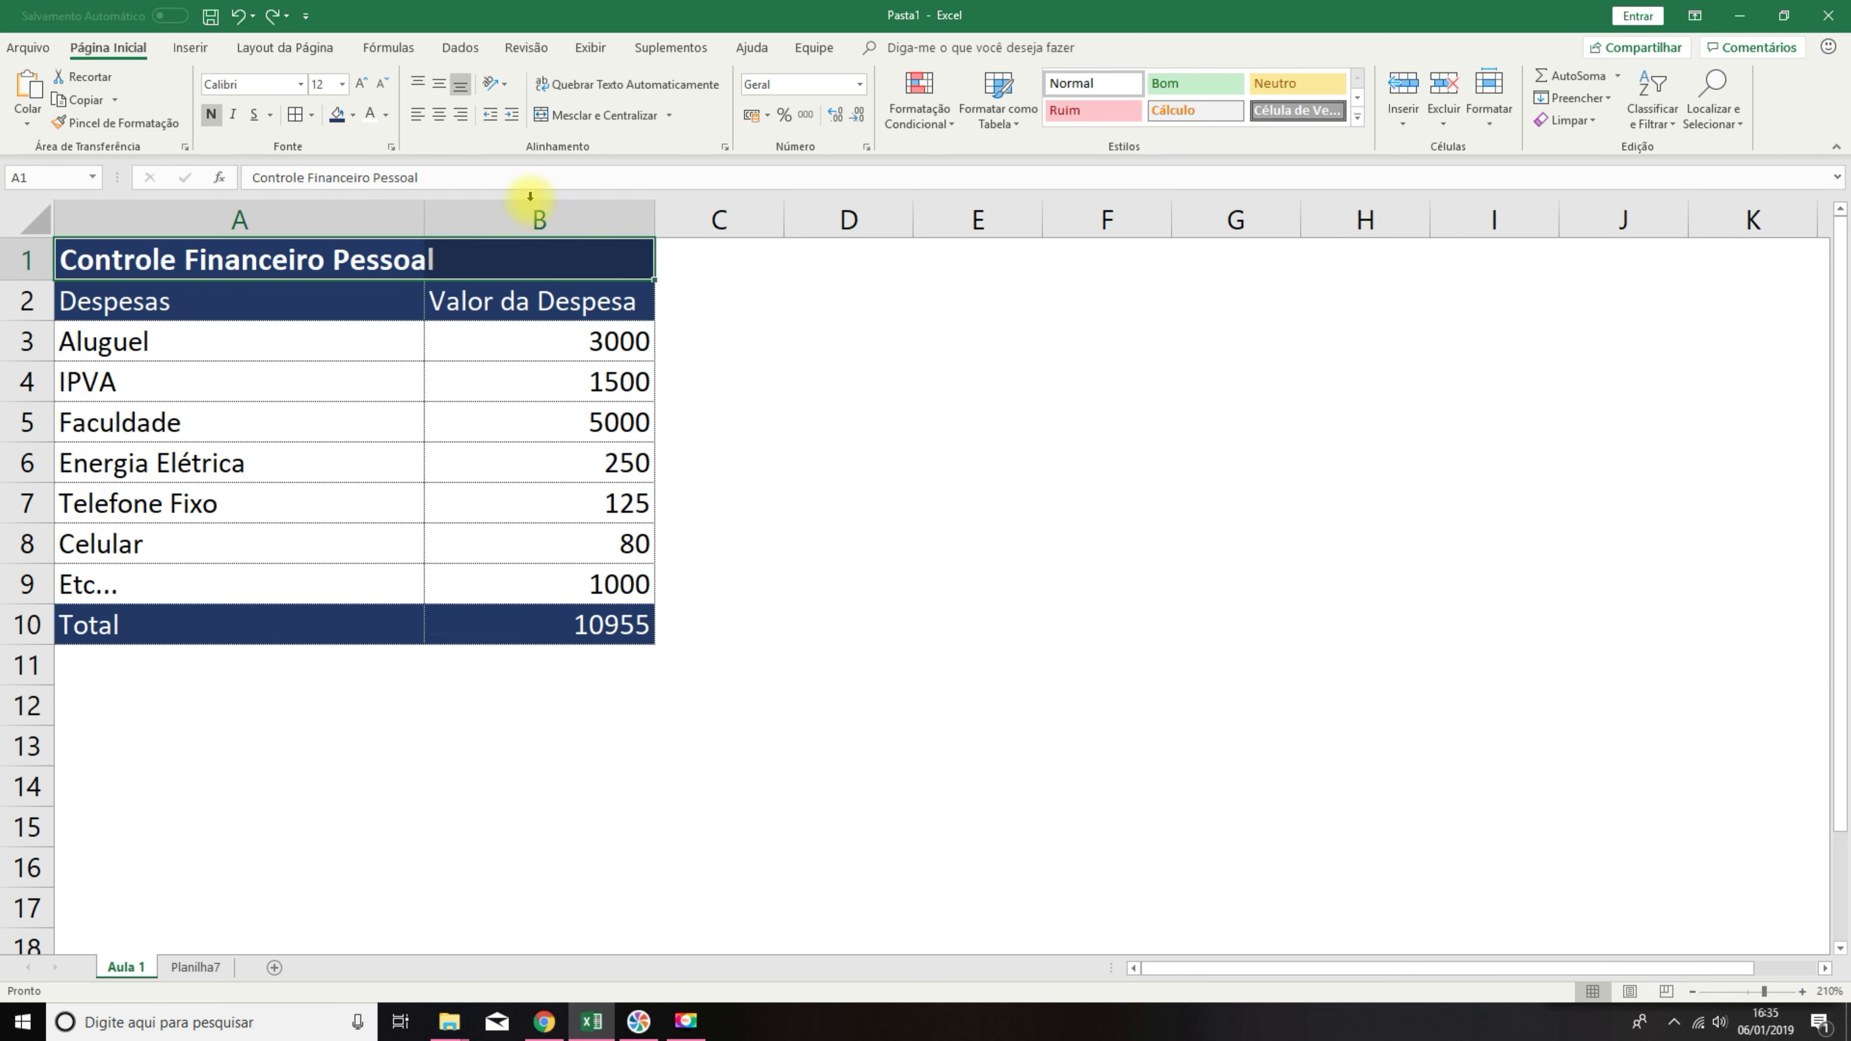
click(589, 115)
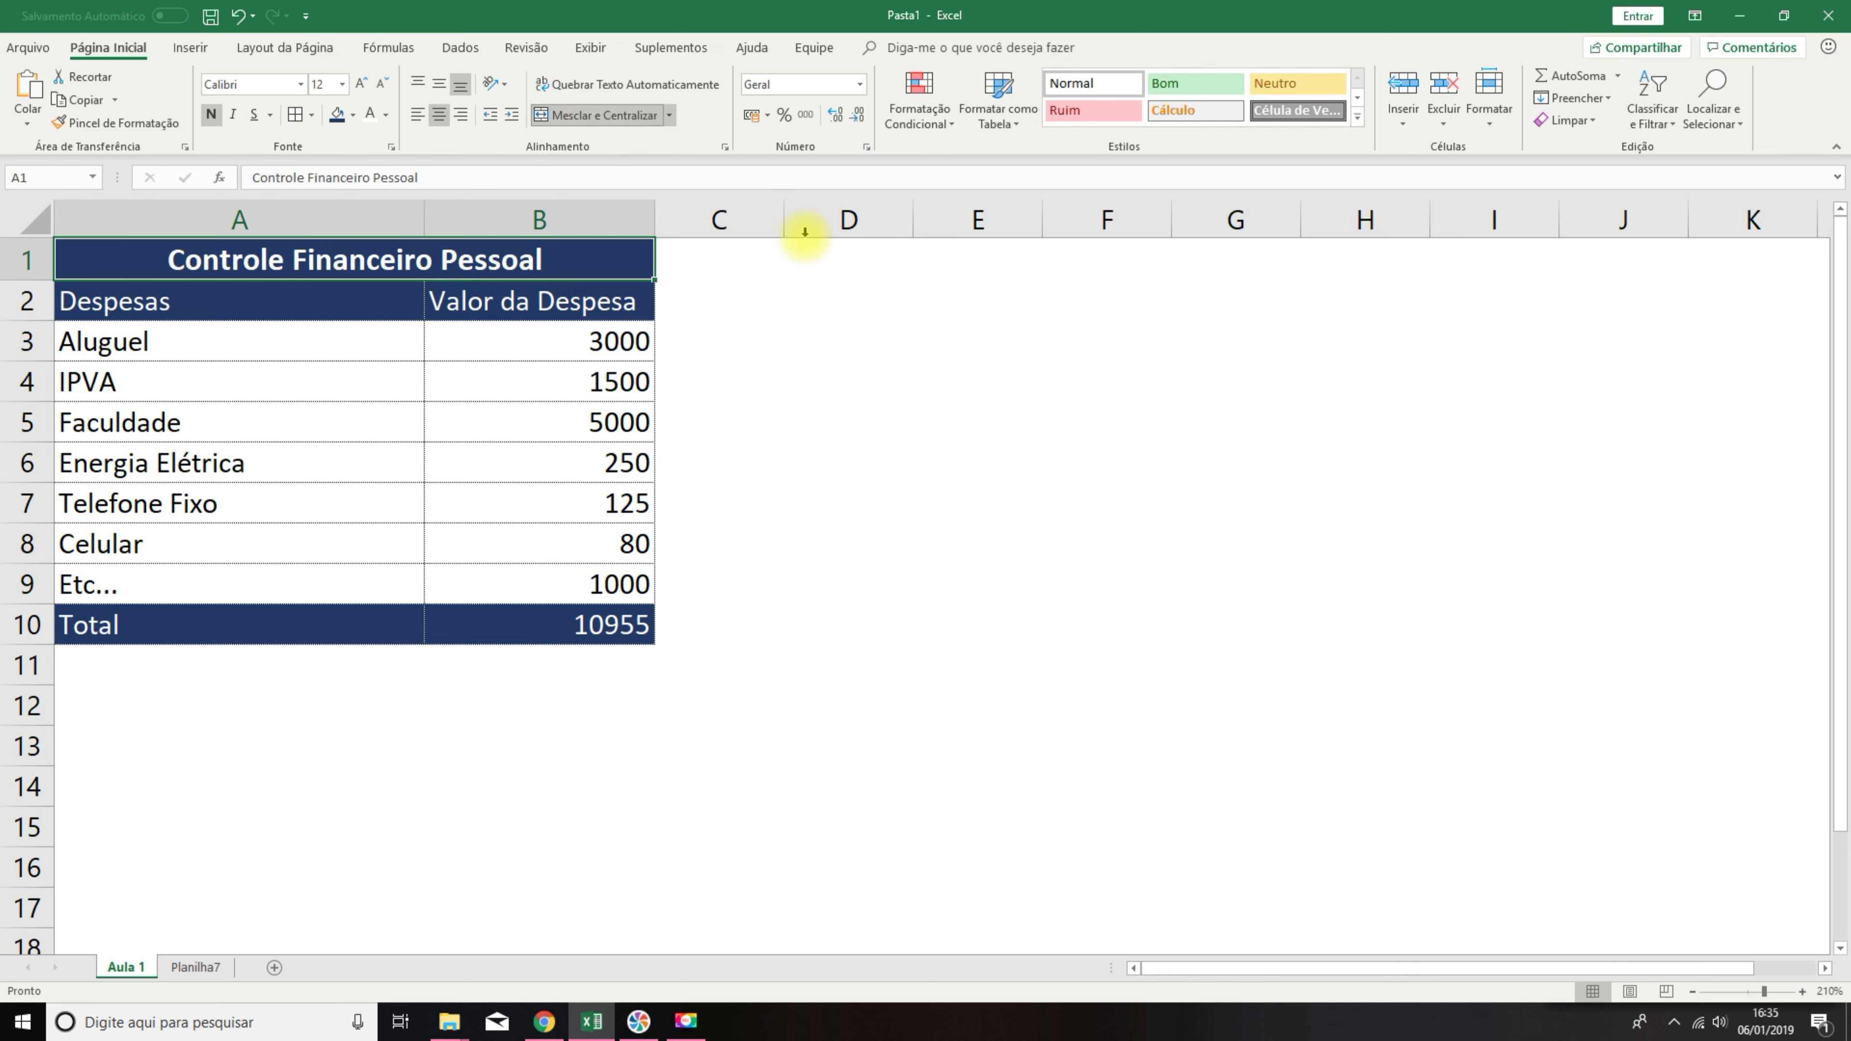
click(1082, 436)
click(599, 257)
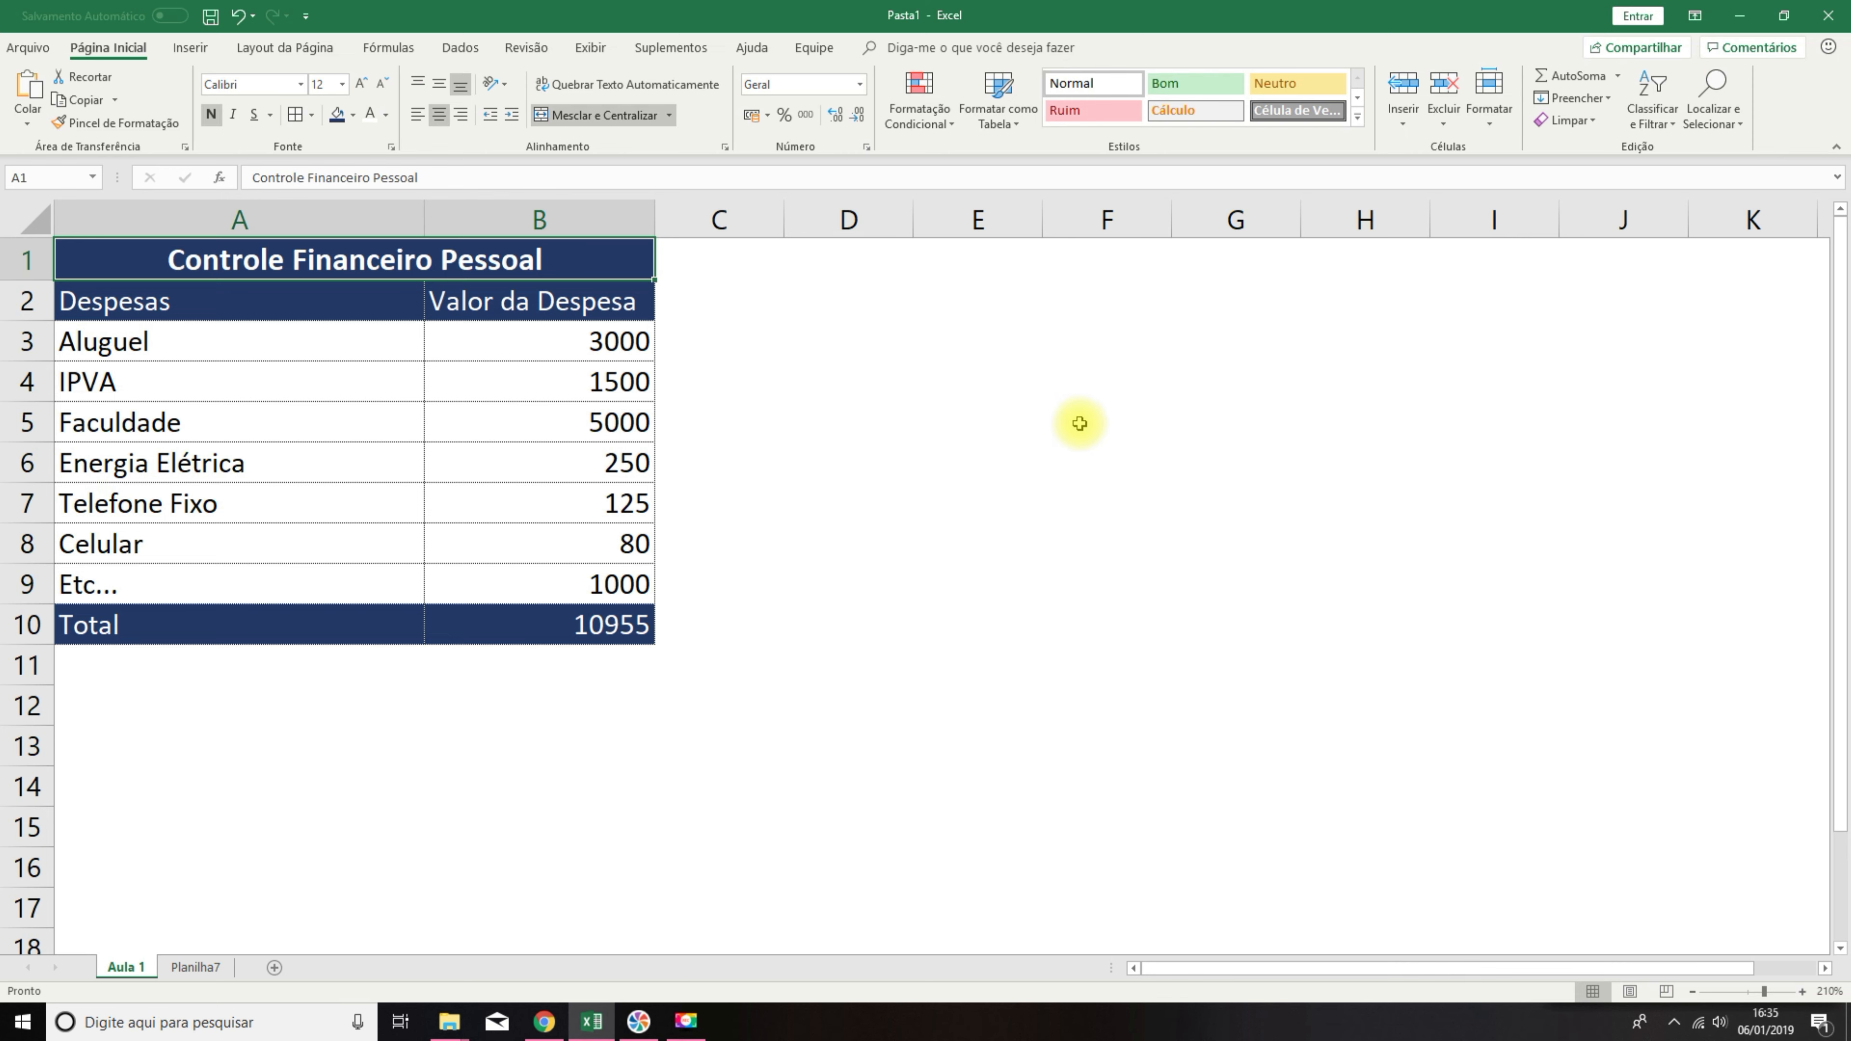
click(884, 489)
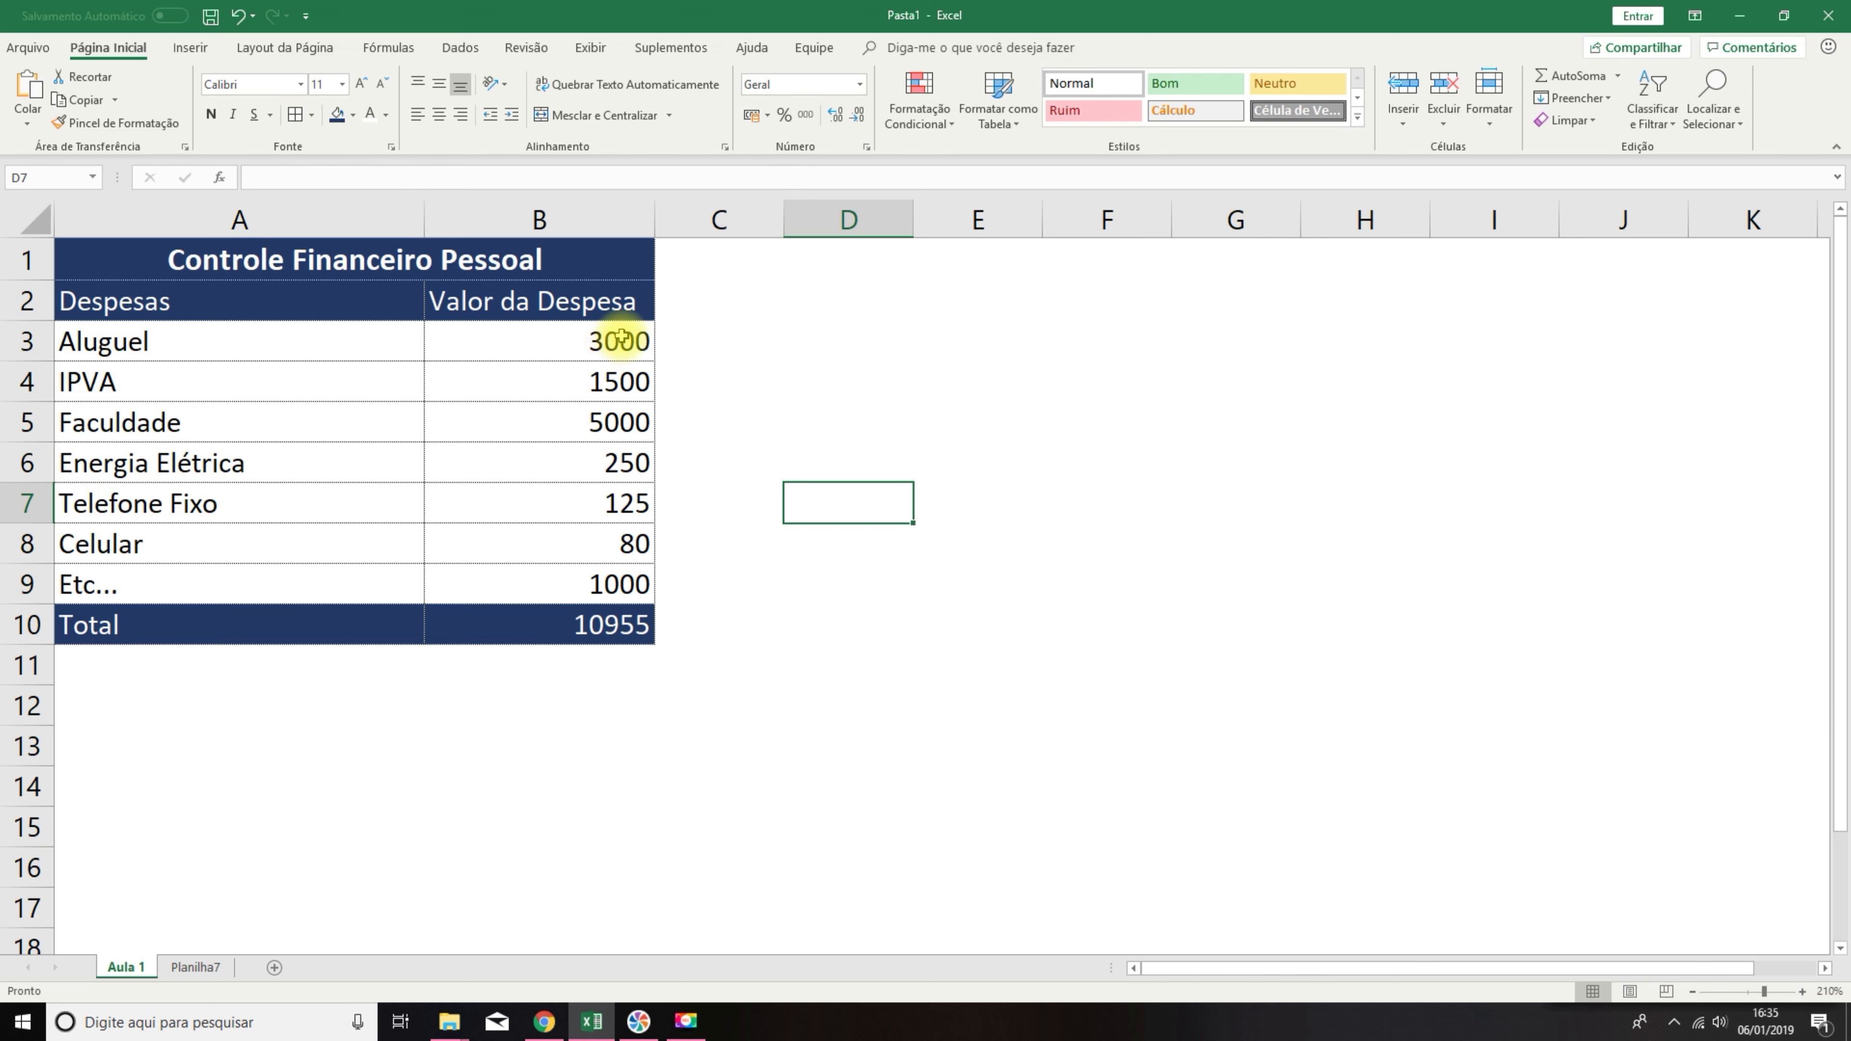
Try the R$ accounting and percentage formats on the values in B3:B10, settling on the Vírgula thousands-separator style.
drag(612, 341, 627, 623)
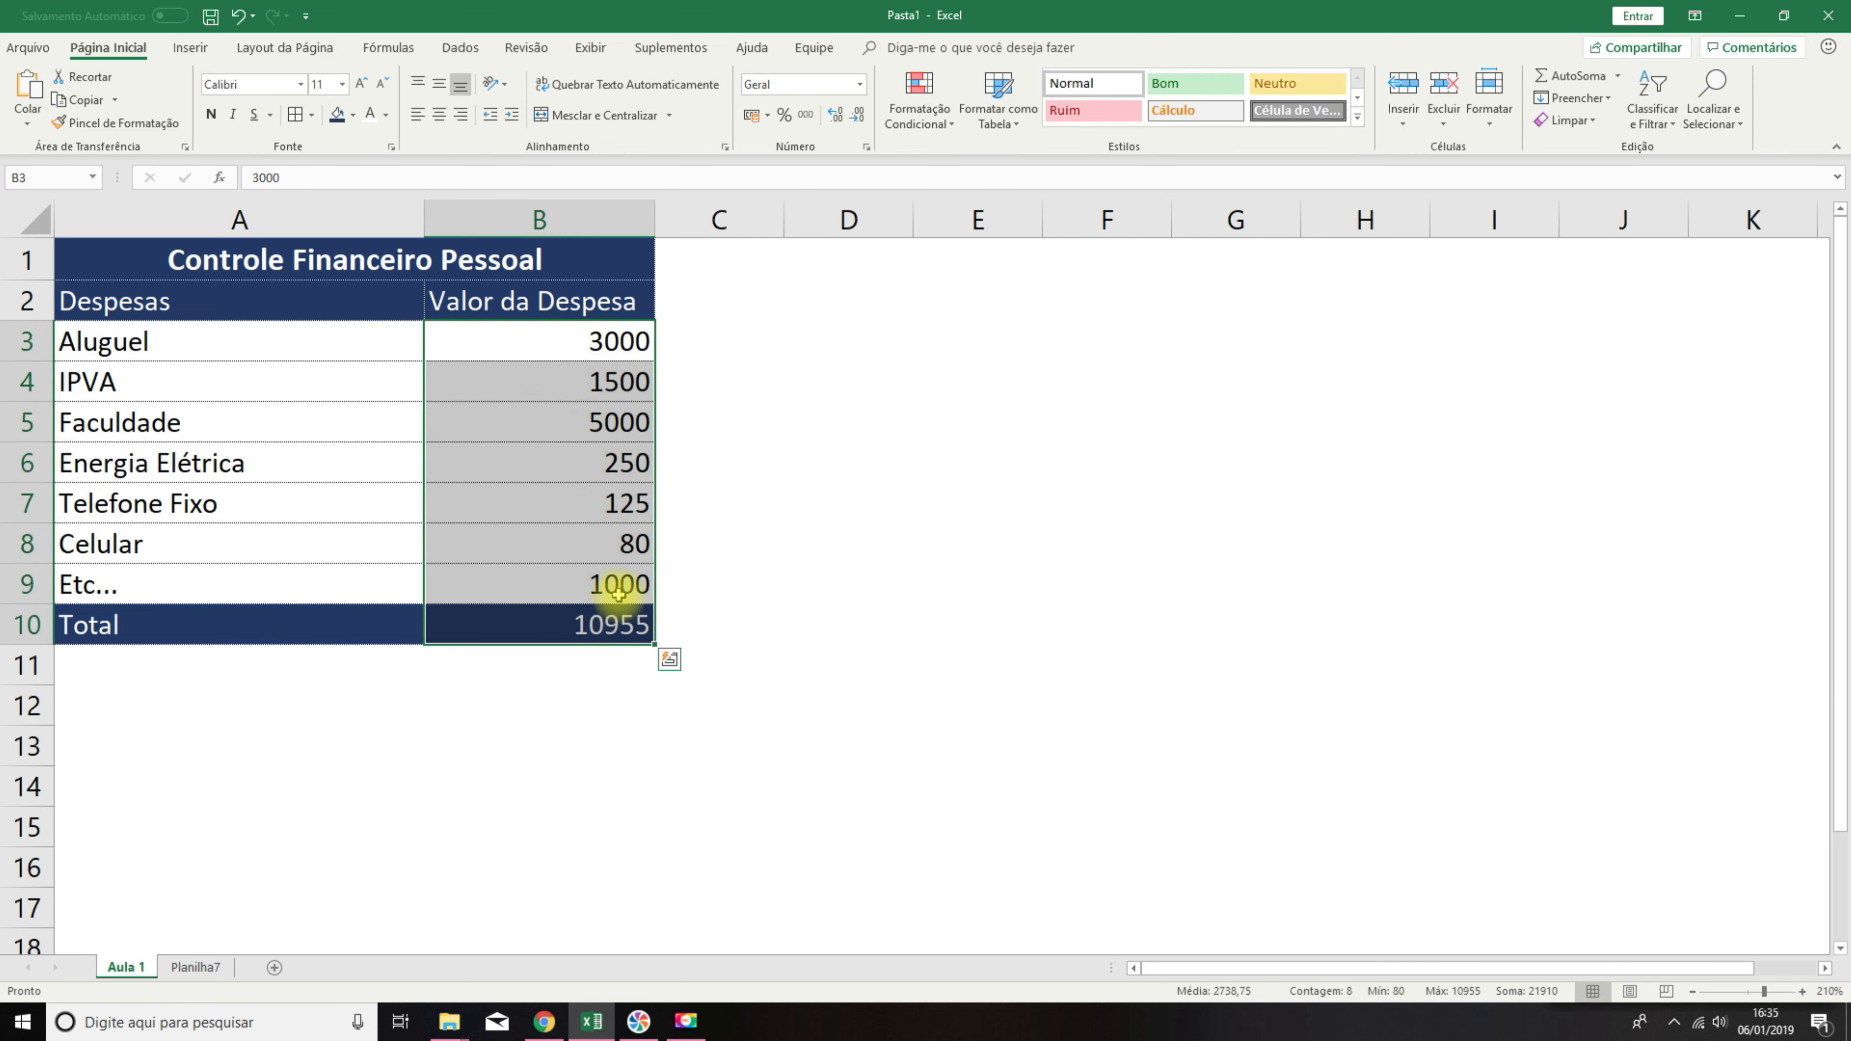
click(752, 117)
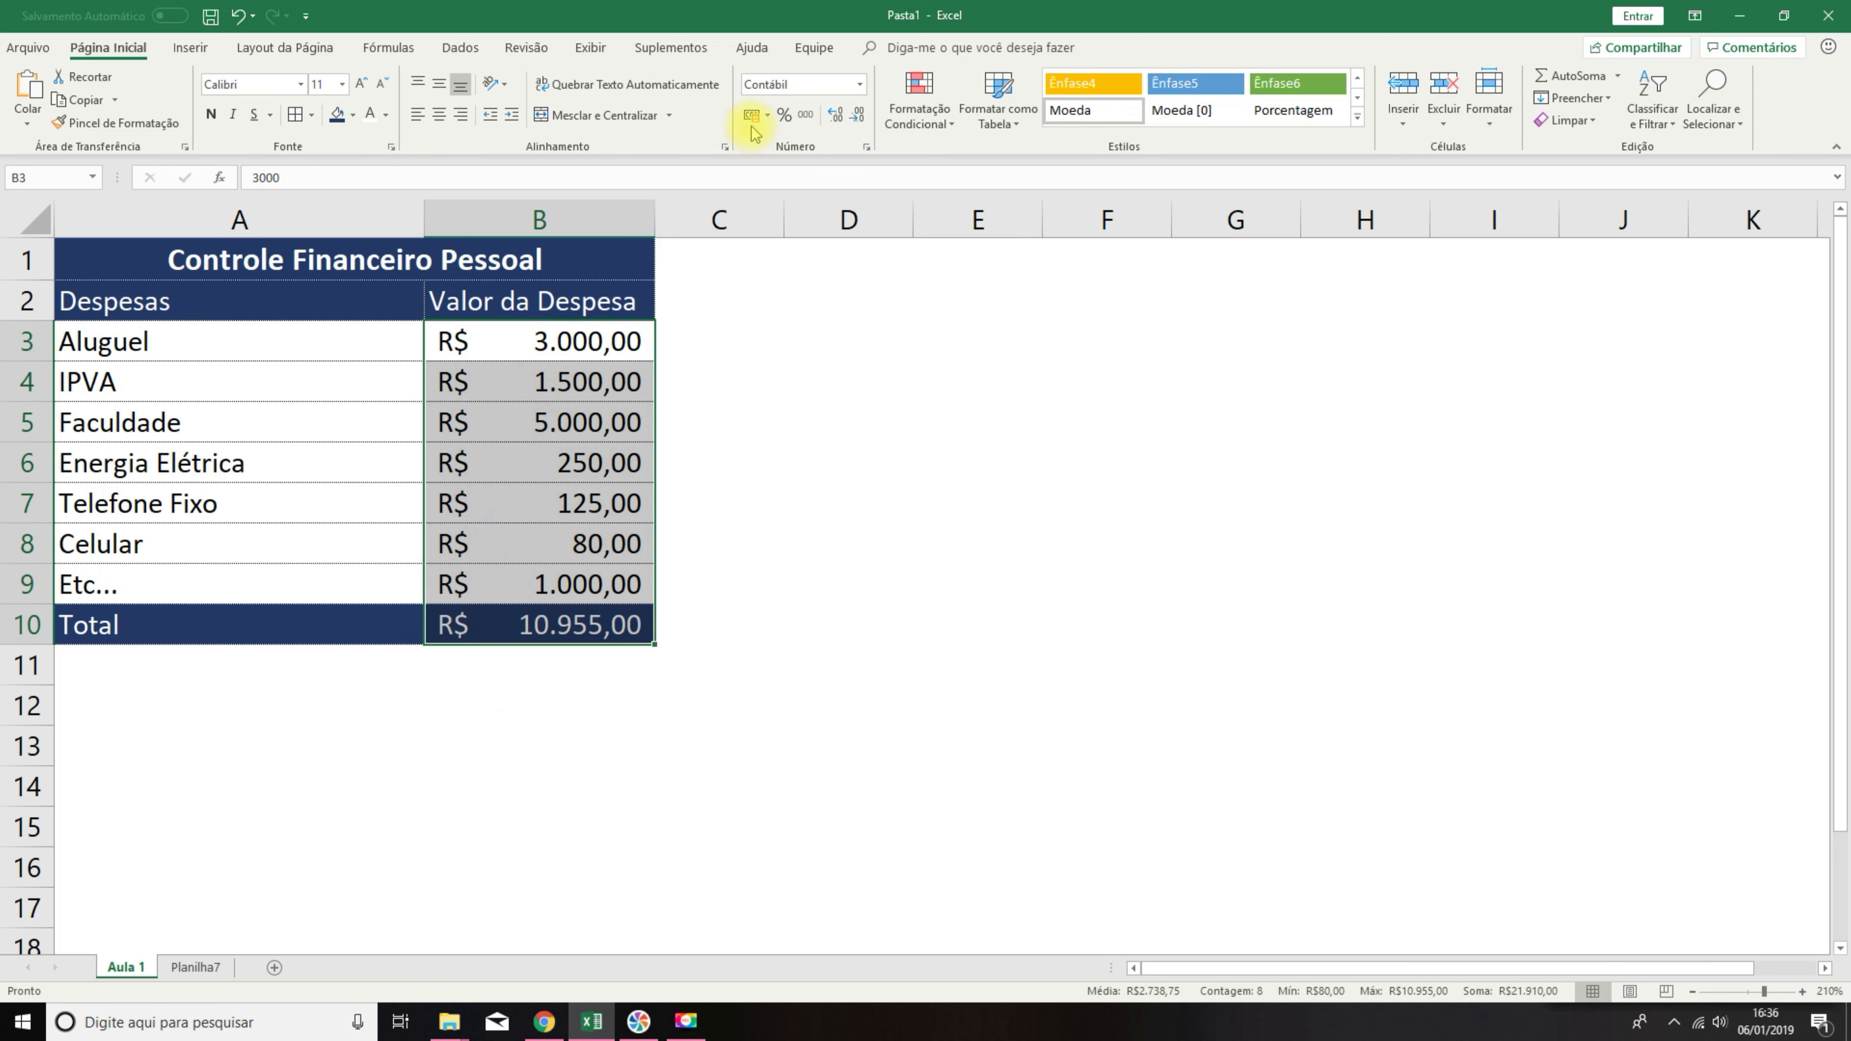
click(783, 115)
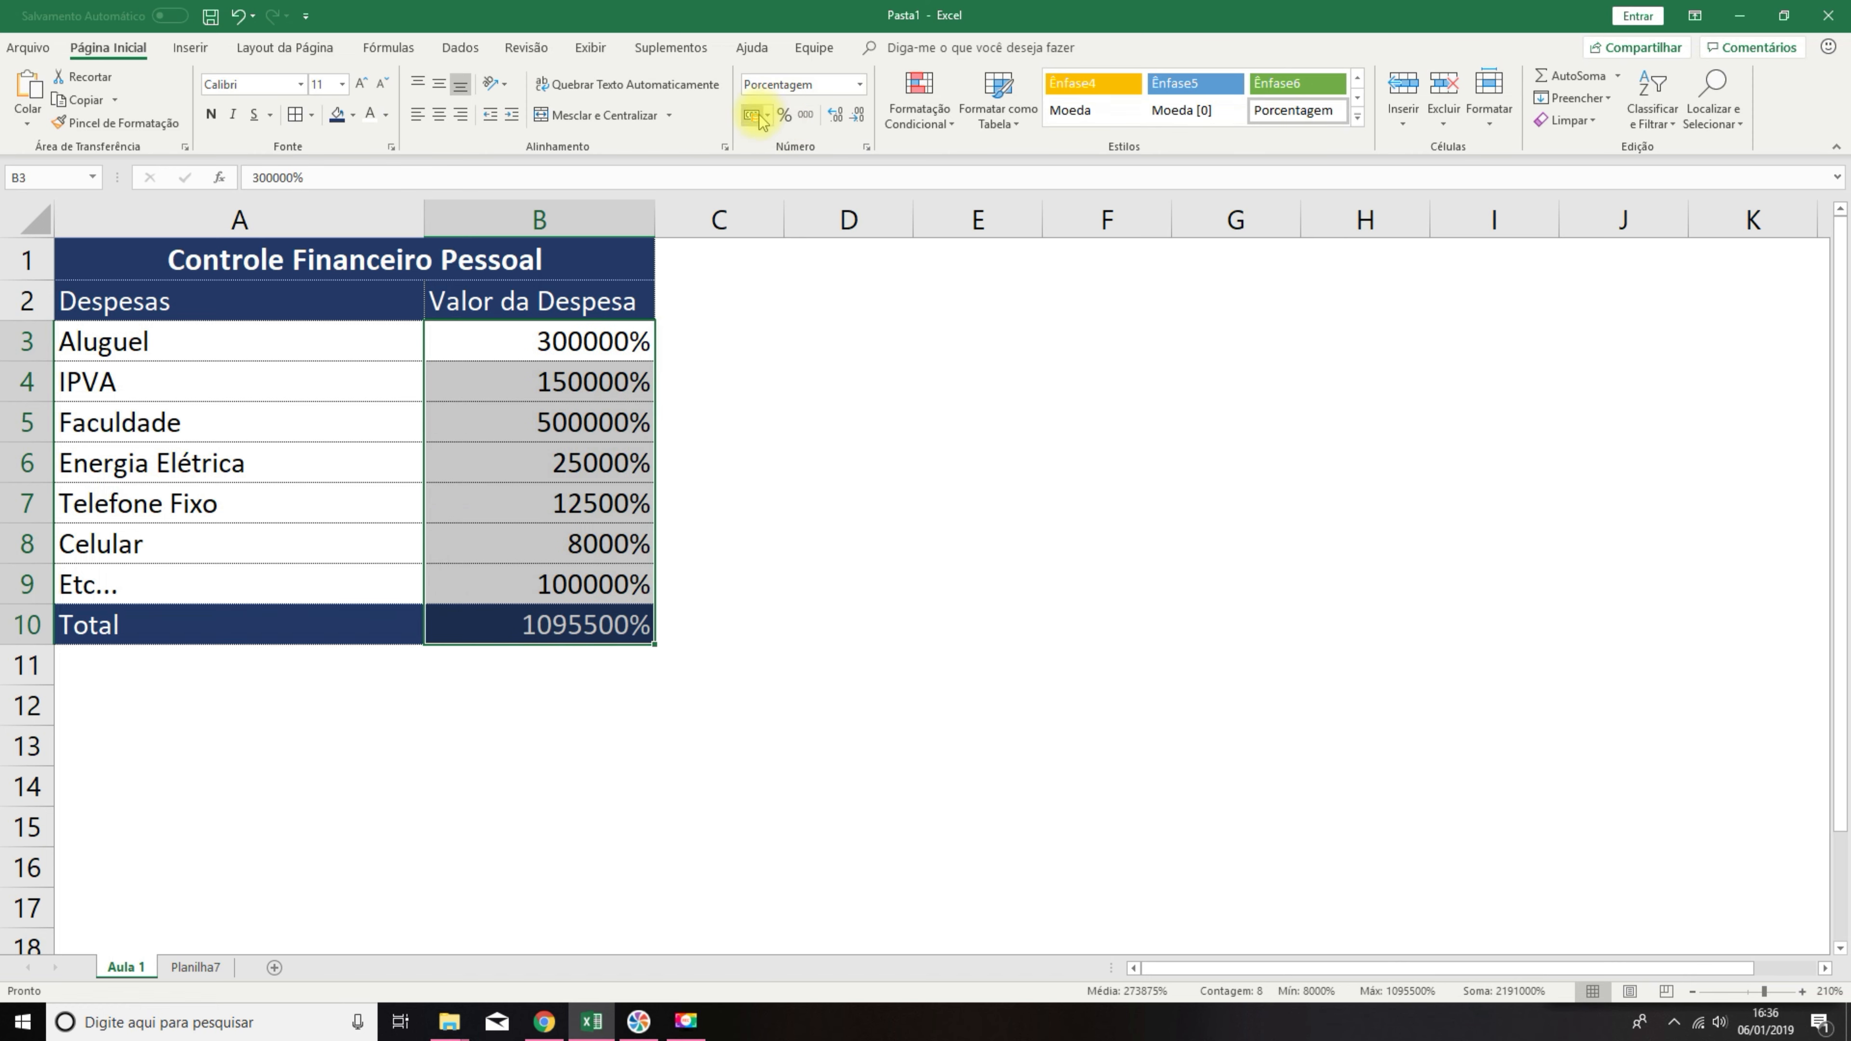
click(805, 115)
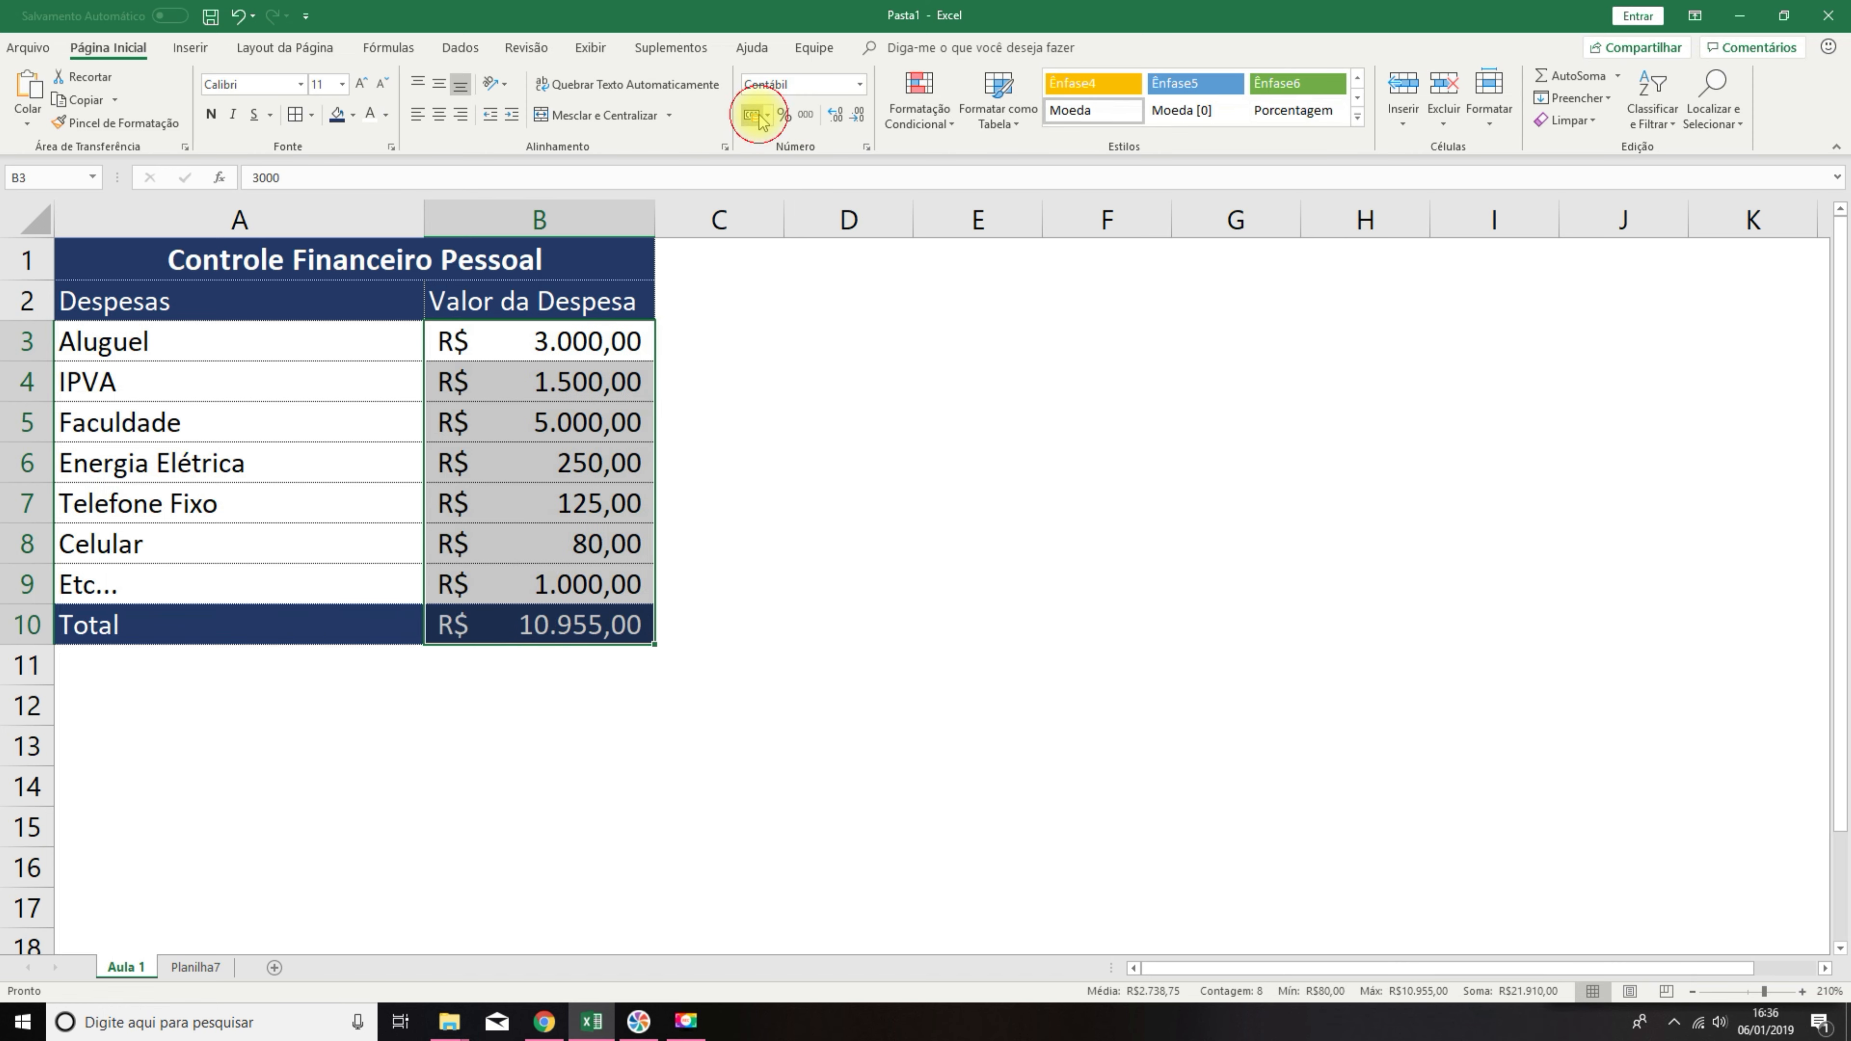
click(805, 122)
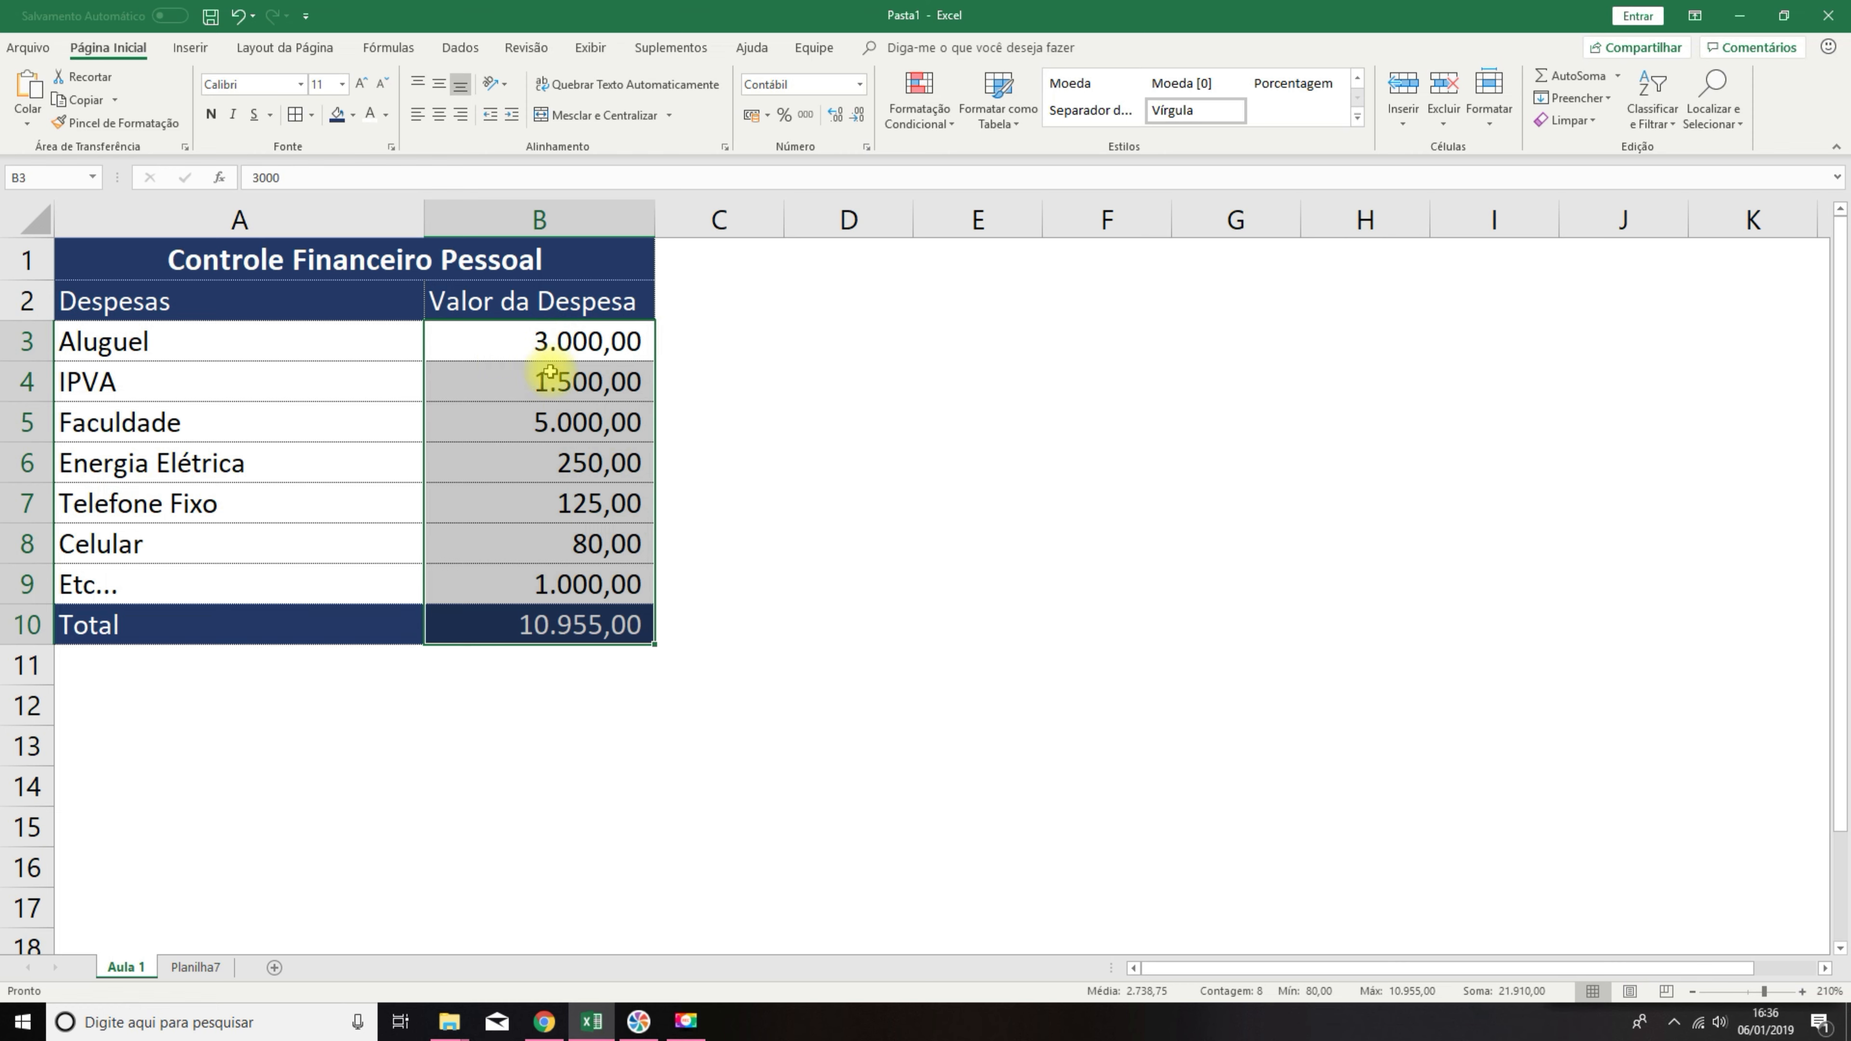
Try three decimal places on the values in B3:B10, returning them to two decimal places.
click(834, 117)
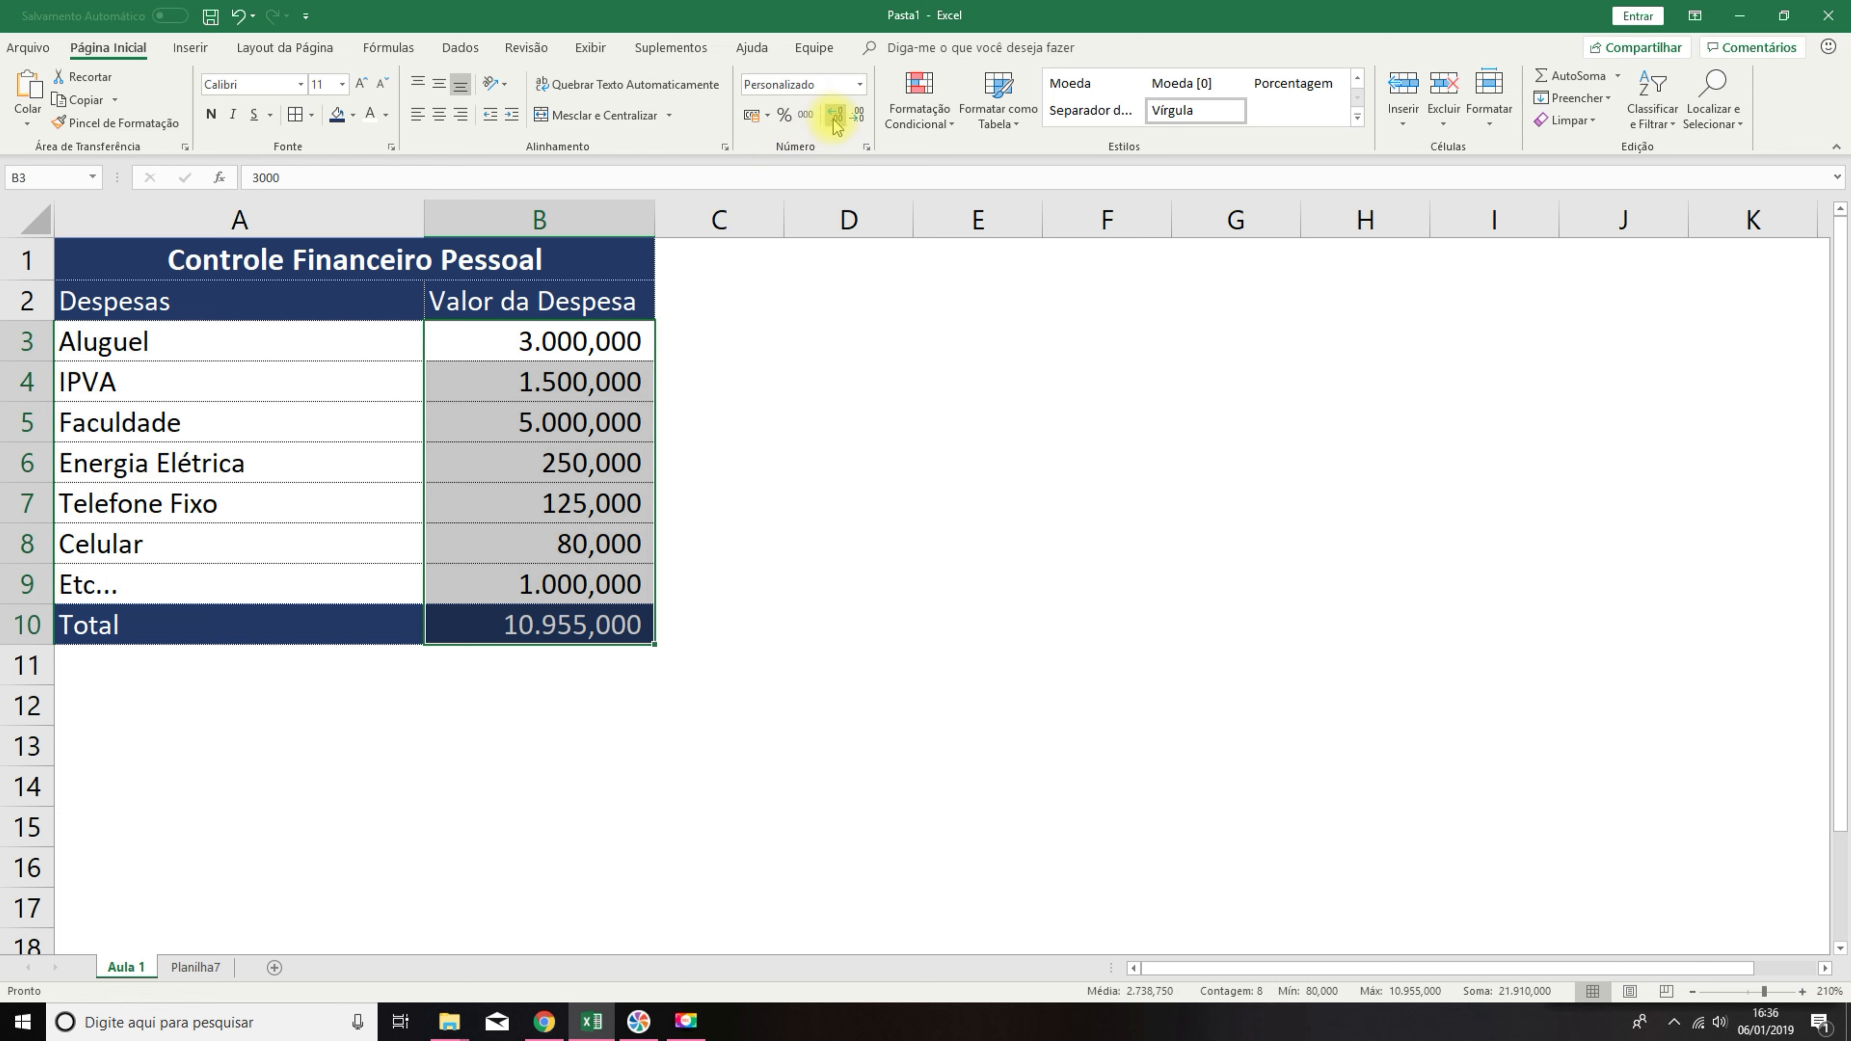
click(858, 116)
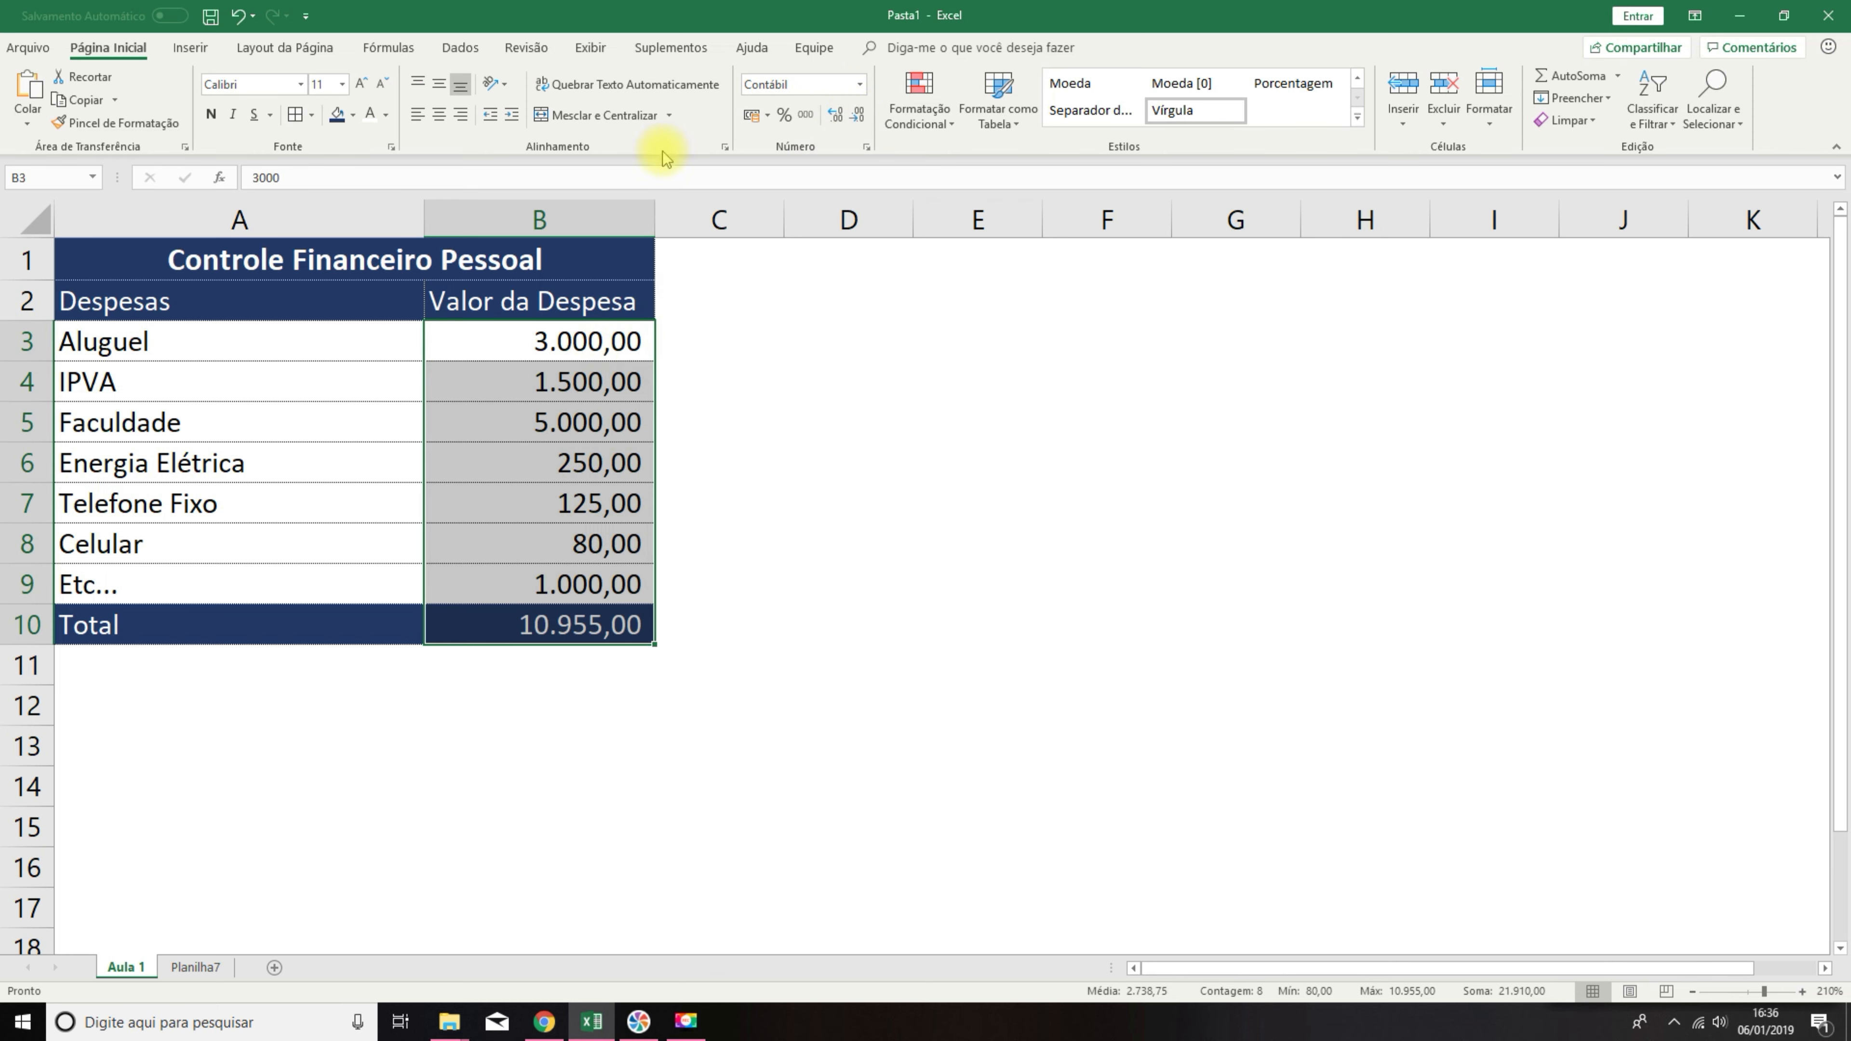
click(687, 627)
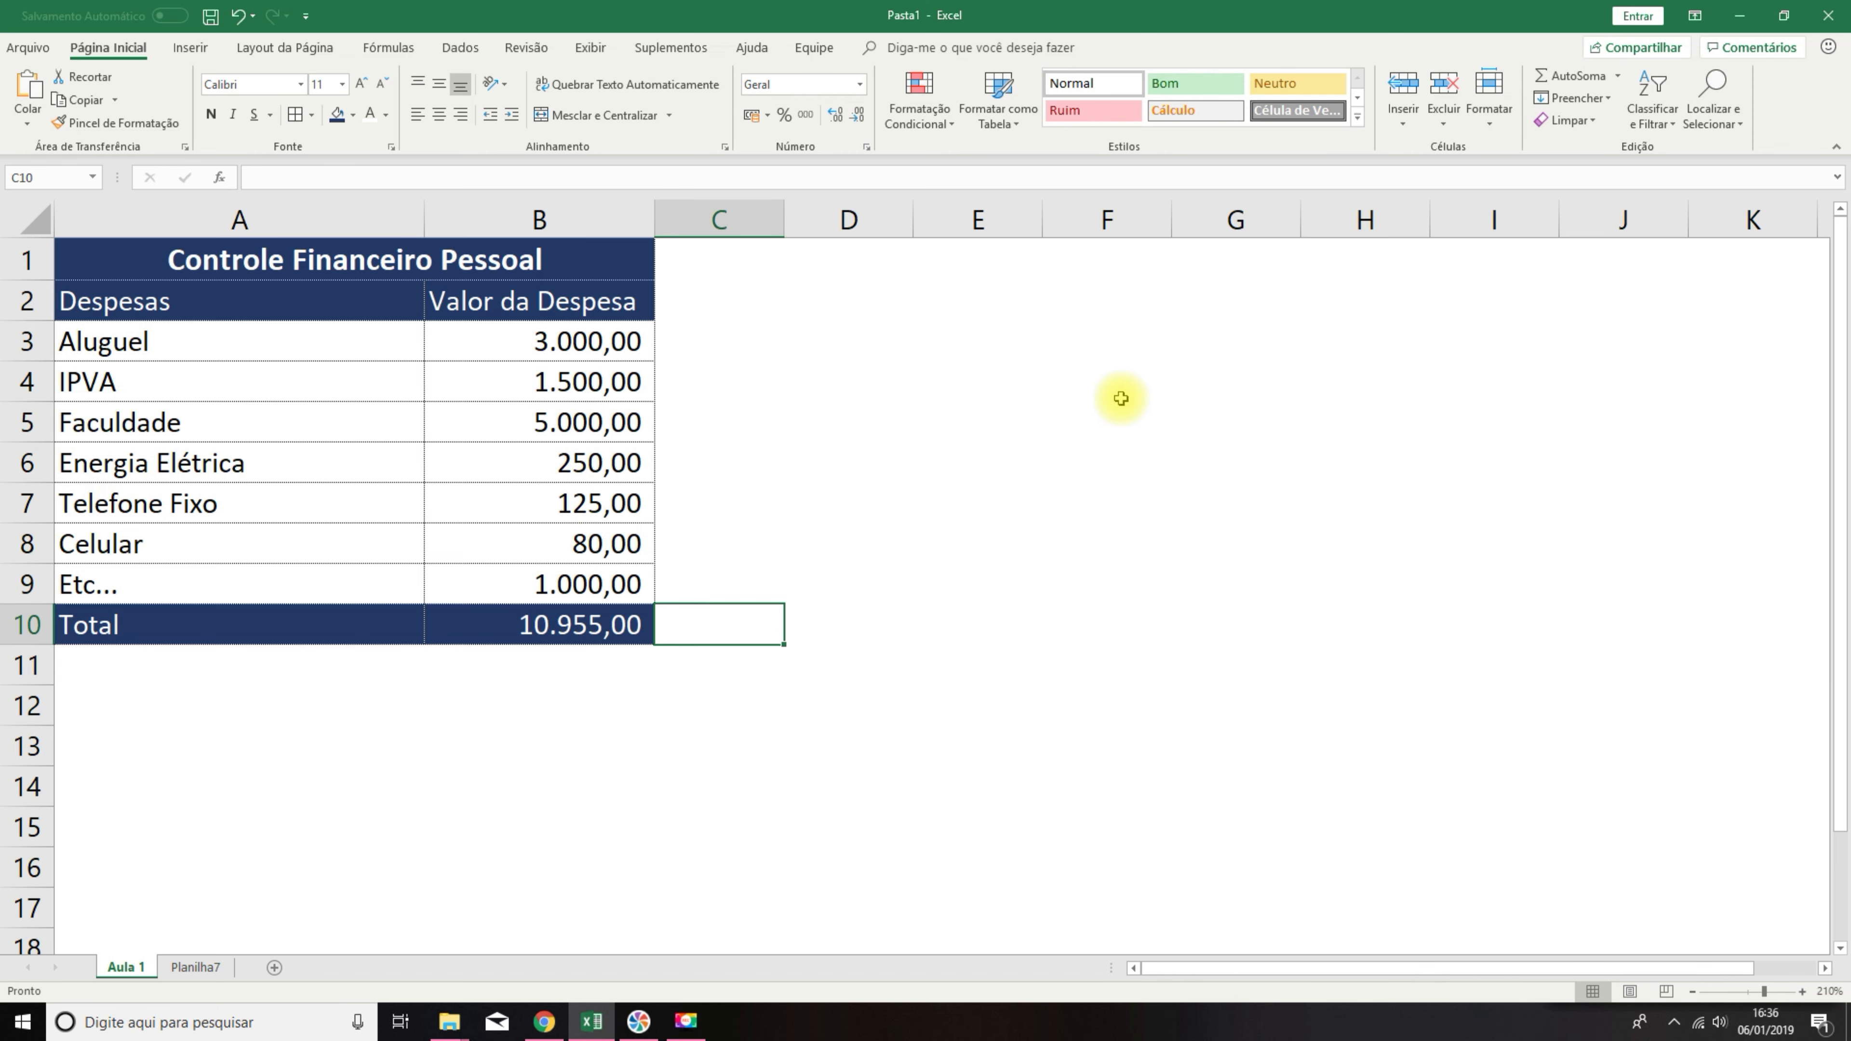
click(684, 1020)
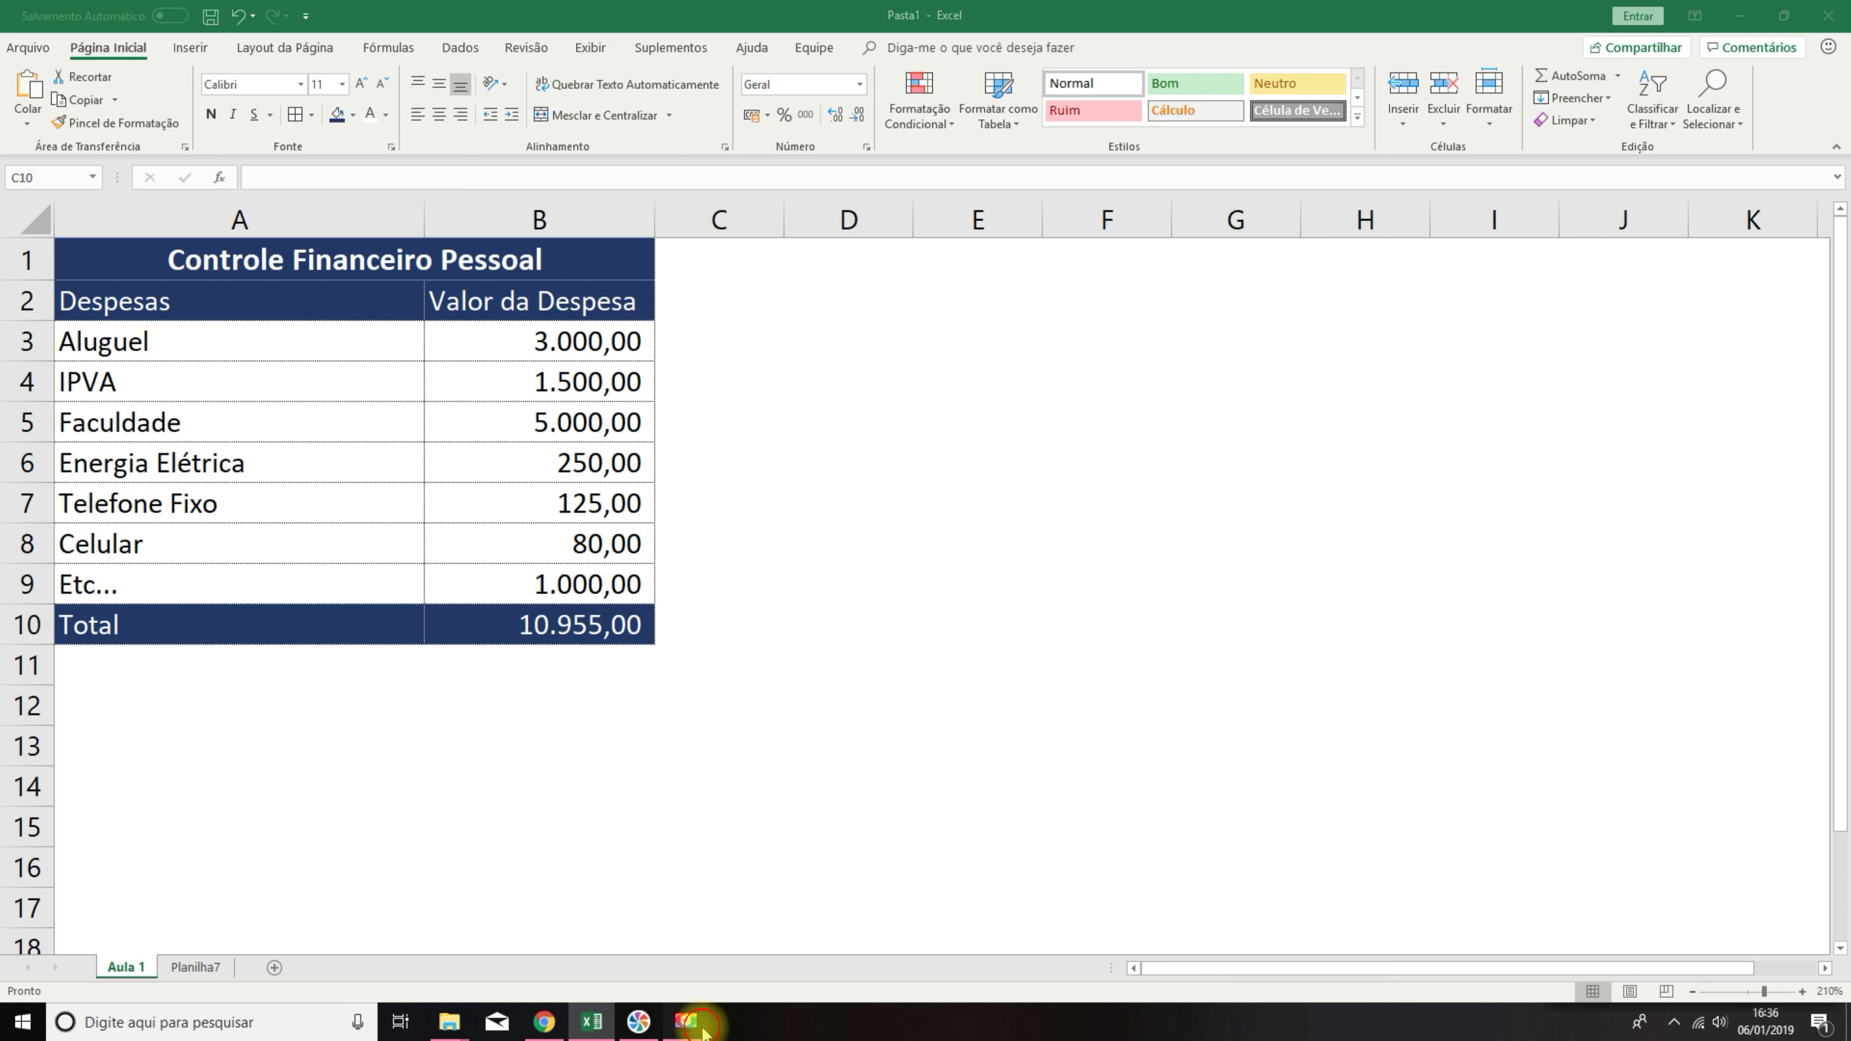